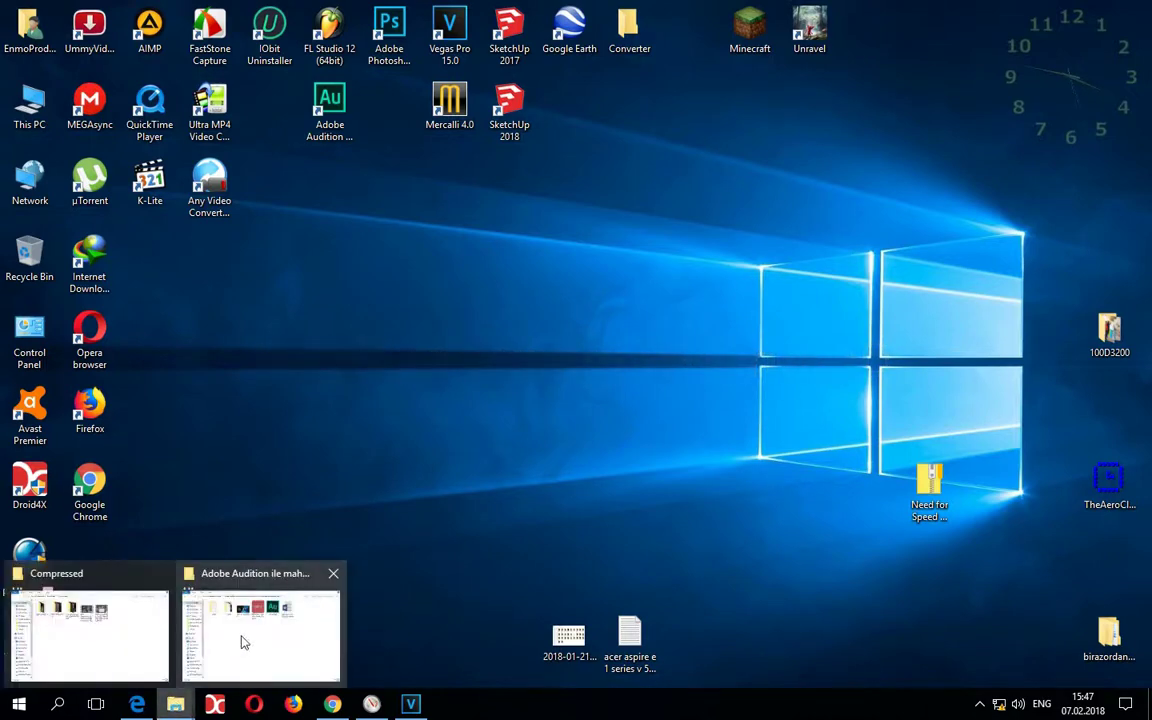
Play the BVRNOUT - Take It Easy MP3 from the Adobe Audition project folder, then close the player and hide the folder window.
{"action": "left_click", "coordinate": [240, 636]}
{"action": "left_click", "coordinate": [572, 200]}
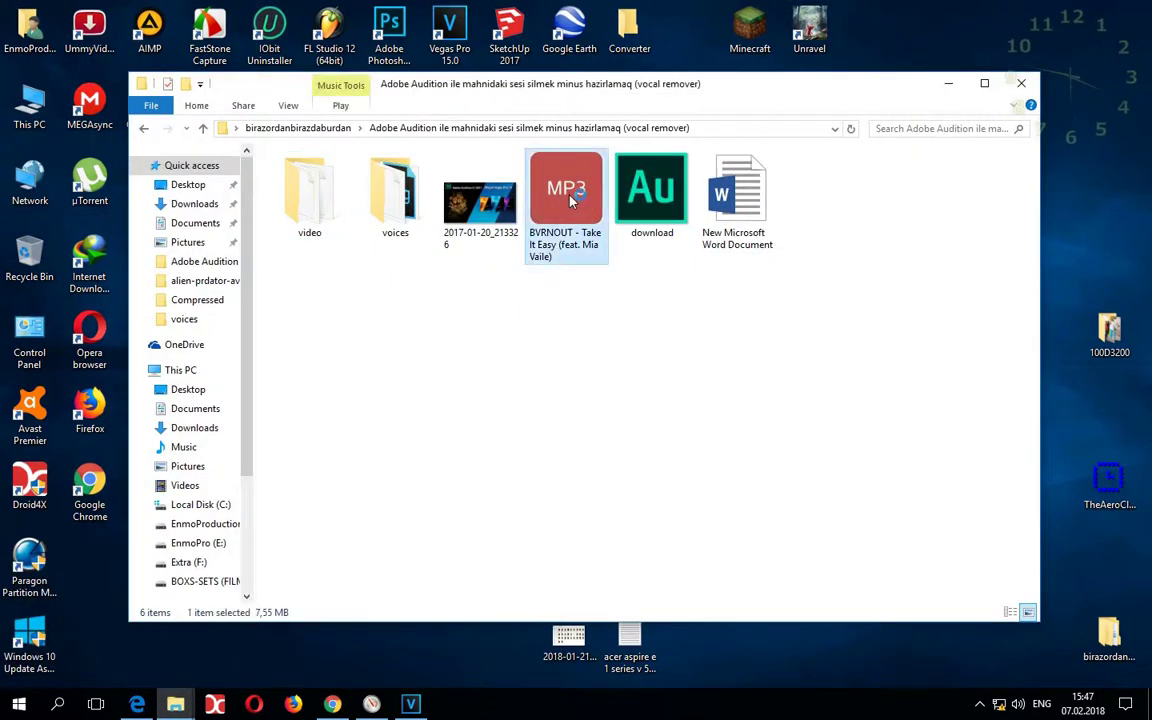
{"action": "double_click", "coordinate": [572, 200]}
{"action": "left_click_drag", "start_coordinate": [692, 111], "coordinate": [623, 167]}
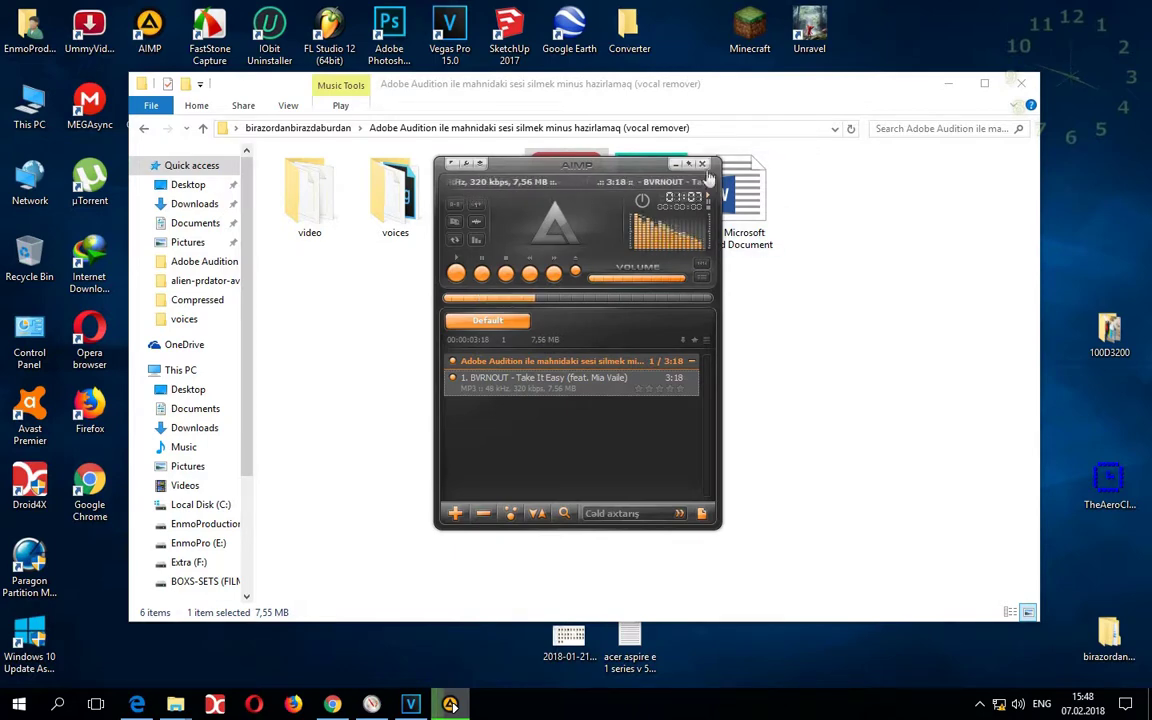
{"action": "left_click", "coordinate": [702, 165]}
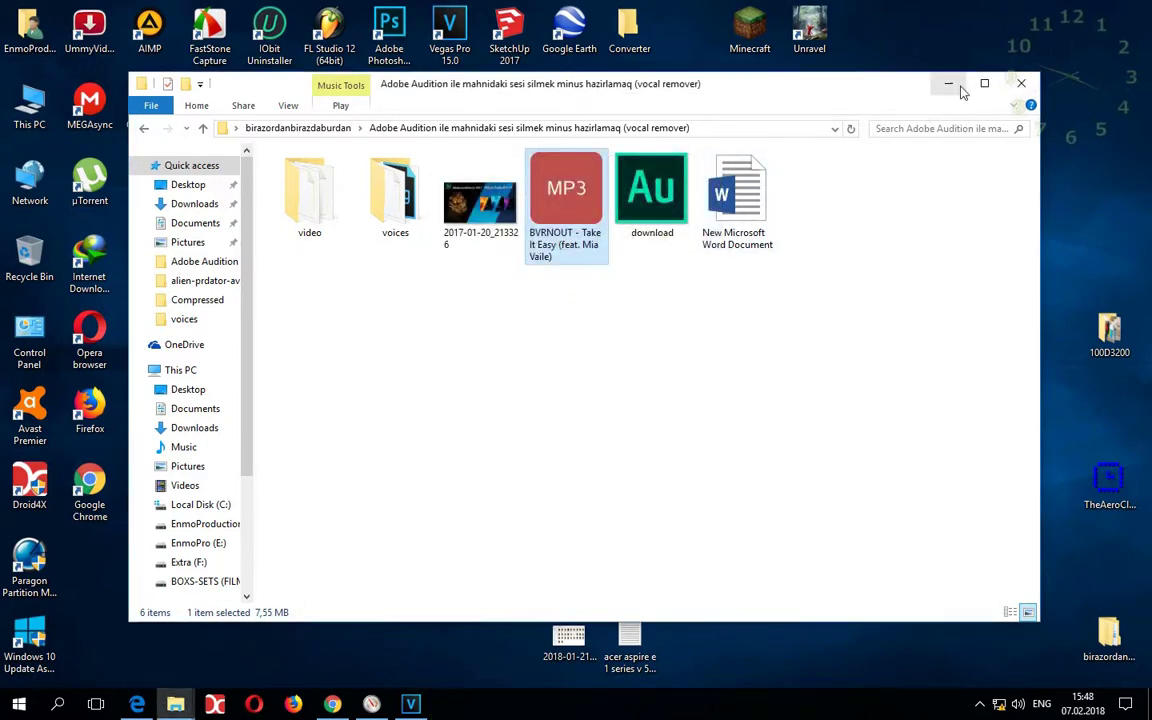
{"action": "left_click", "coordinate": [947, 84]}
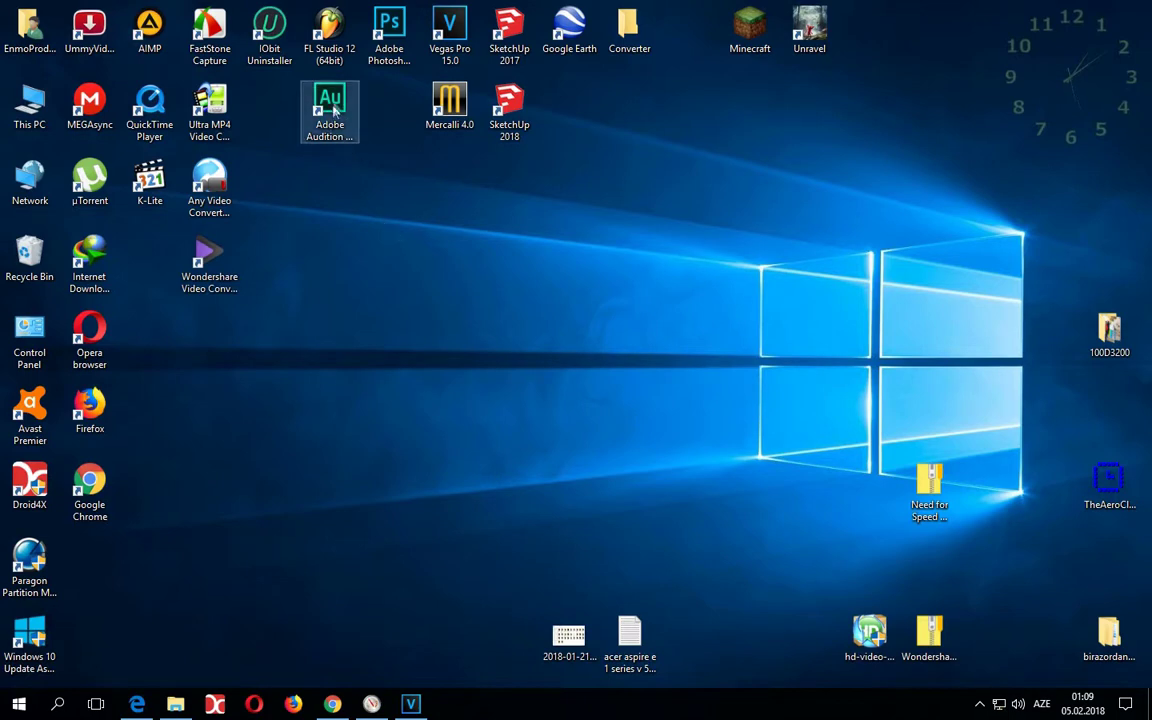
Open the BVRNOUT - Take It Easy MP3 from its folder in Adobe Audition CC 2018 and hide the folder window.
{"action": "left_click", "coordinate": [329, 115]}
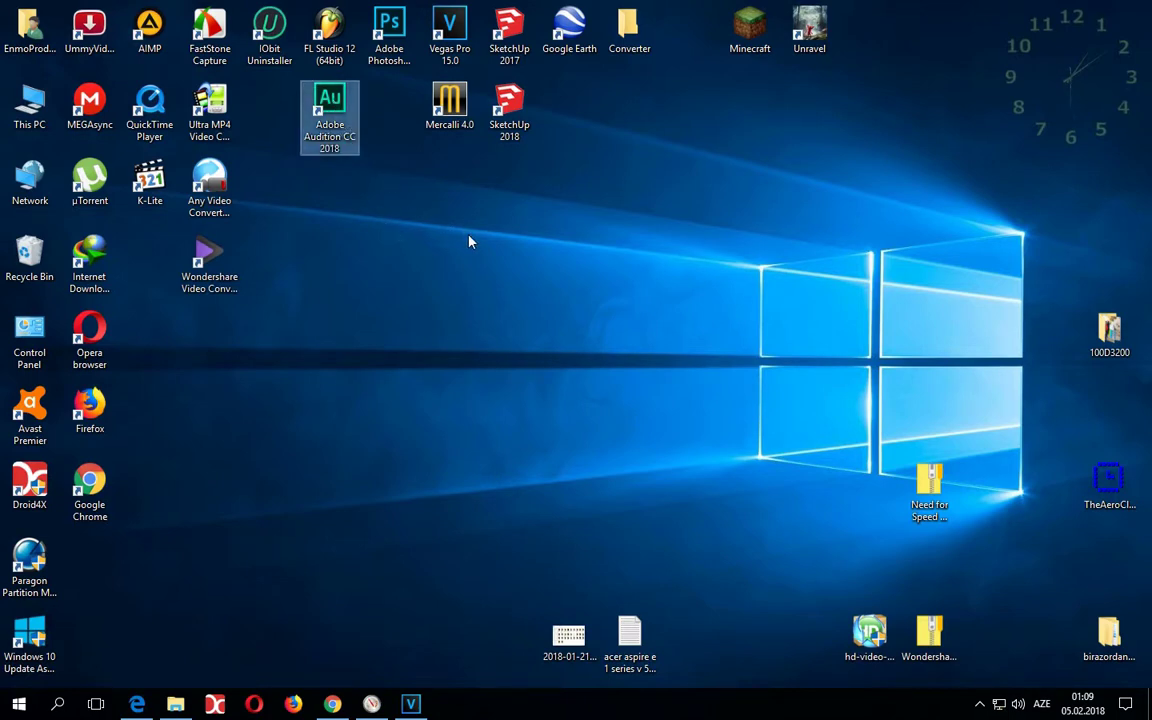
{"action": "left_click", "coordinate": [175, 704]}
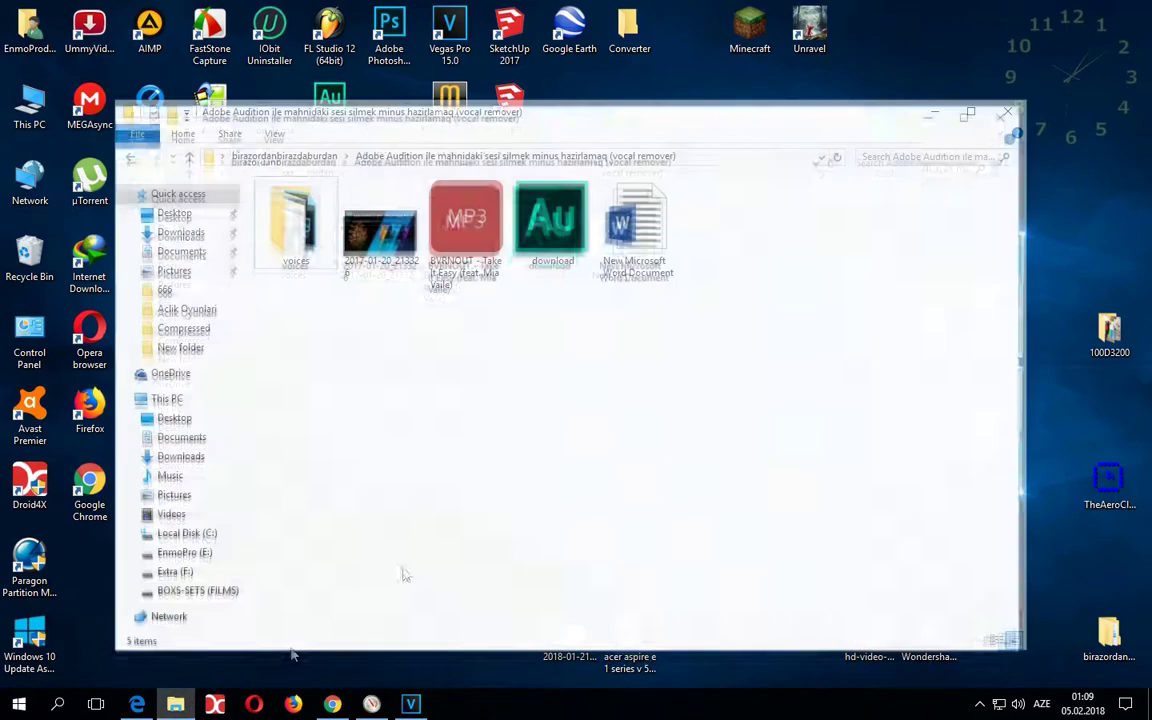
{"action": "left_click_drag", "start_coordinate": [611, 119], "coordinate": [696, 257]}
{"action": "left_click_drag", "start_coordinate": [553, 355], "coordinate": [331, 120]}
{"action": "left_click", "coordinate": [1019, 251]}
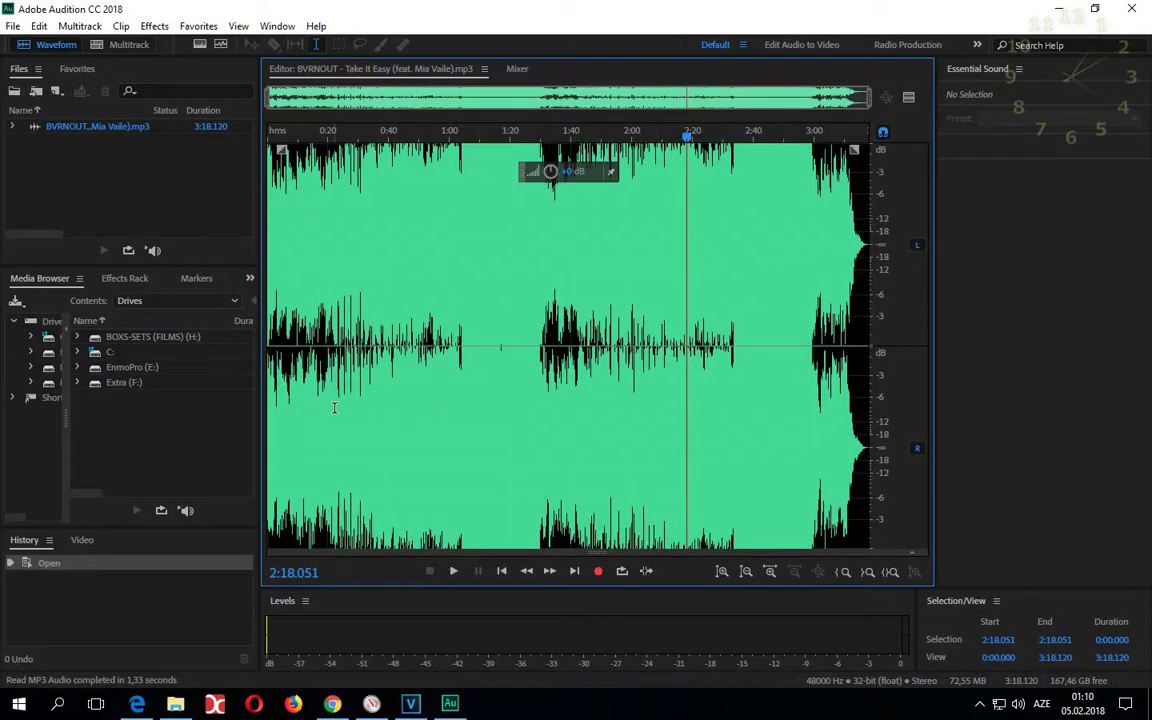
Play the song from about 0:05, skip ahead to about 0:22 and stop playback.
{"action": "left_click_drag", "start_coordinate": [689, 134], "coordinate": [285, 135]}
{"action": "key", "text": "space"}
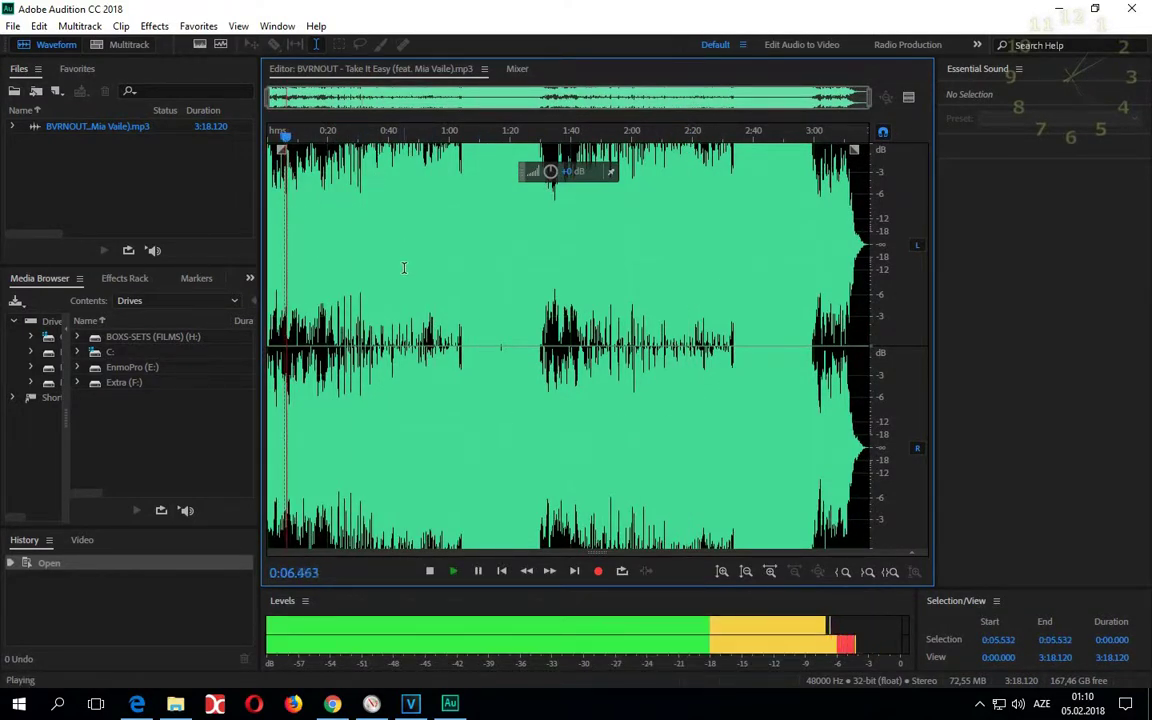
{"action": "left_click", "coordinate": [317, 137]}
{"action": "left_click", "coordinate": [336, 135]}
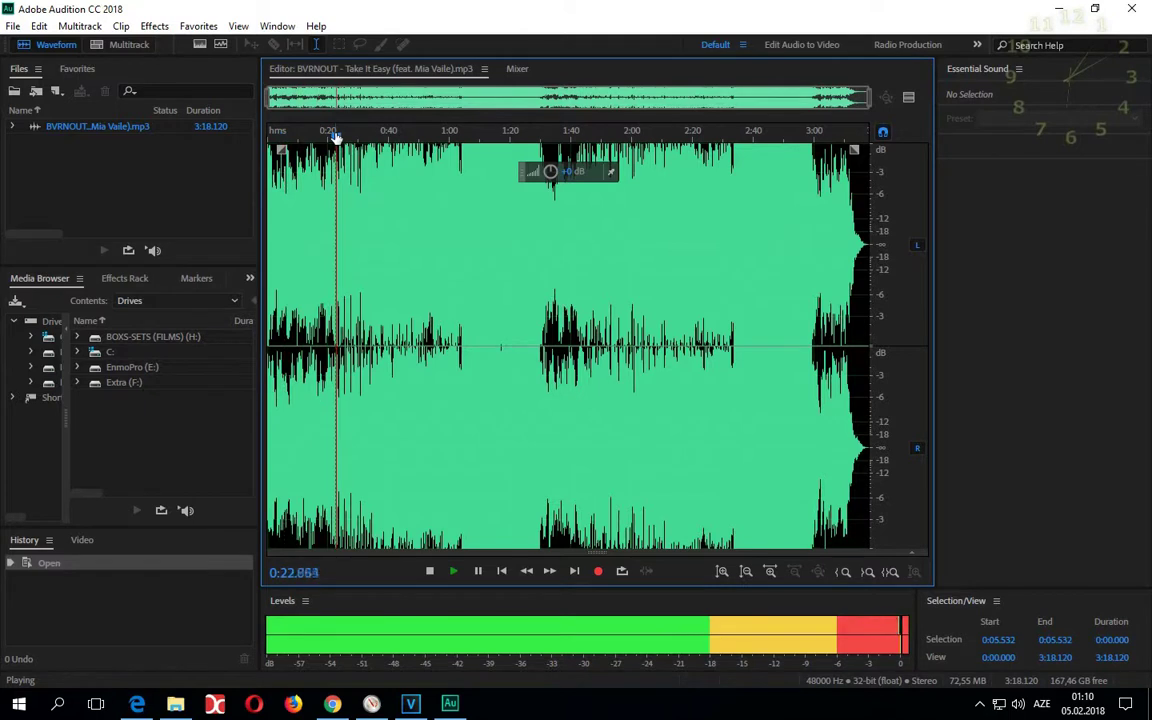
{"action": "key", "text": "space"}
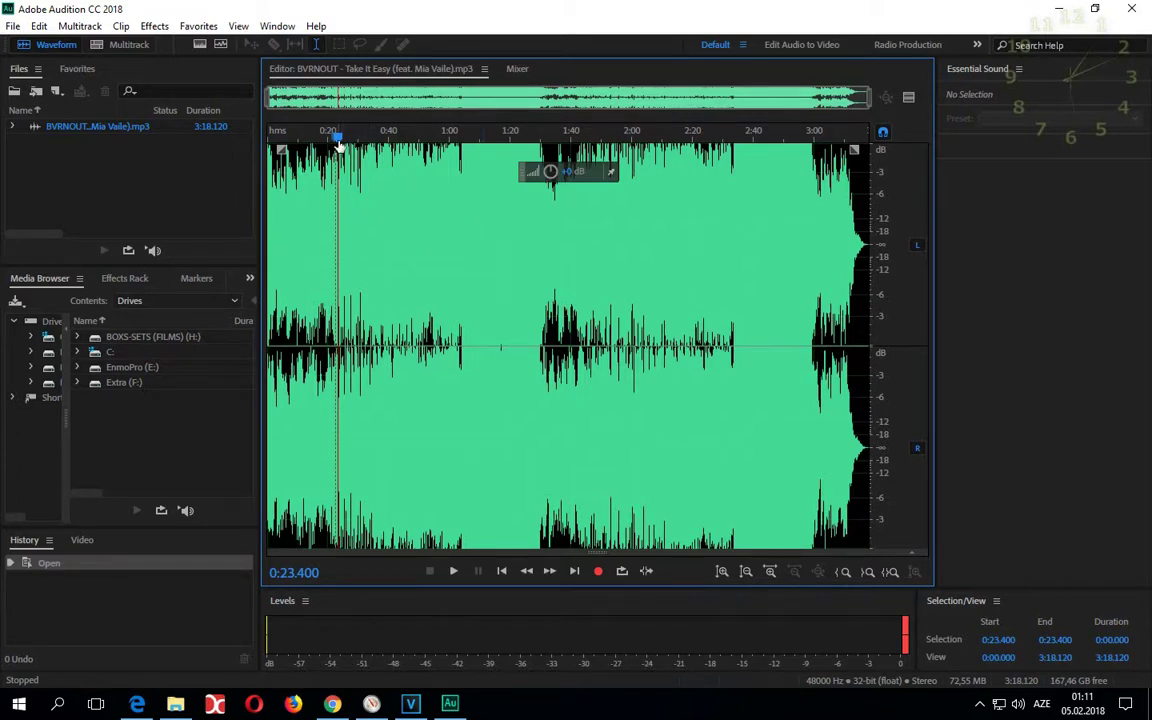
Play the song from about 0:17 to listen for where the vocals begin.
{"action": "left_click_drag", "start_coordinate": [338, 140], "coordinate": [328, 140]}
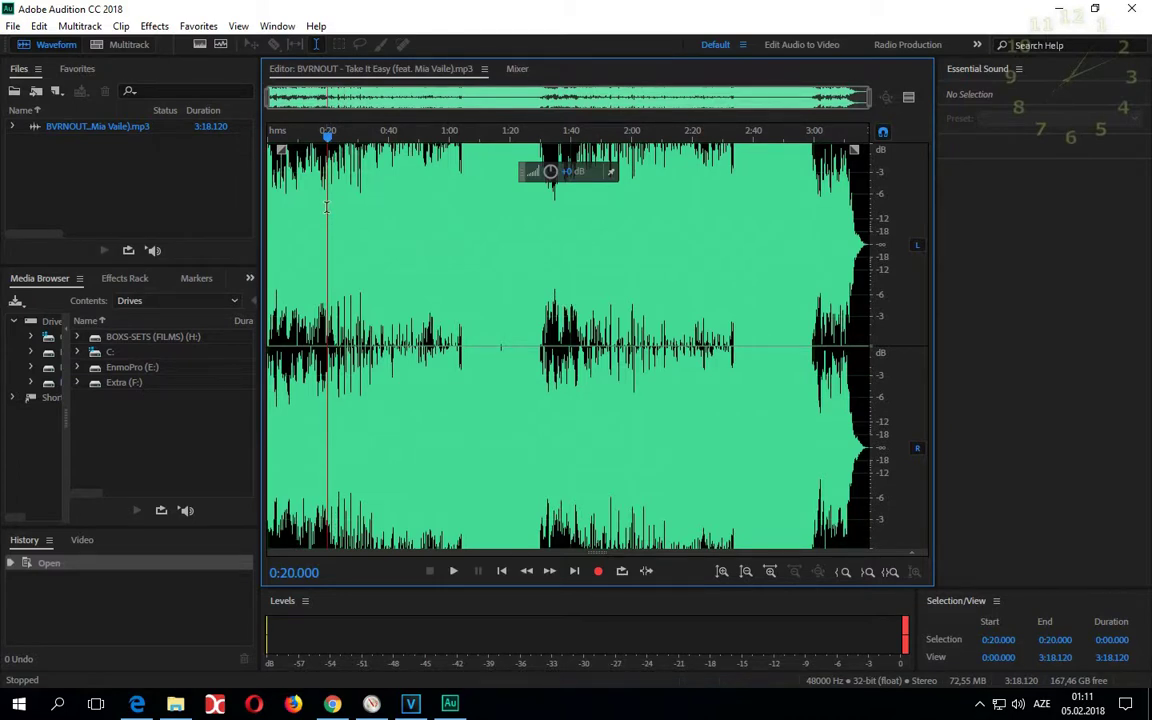
{"action": "left_click", "coordinate": [318, 188]}
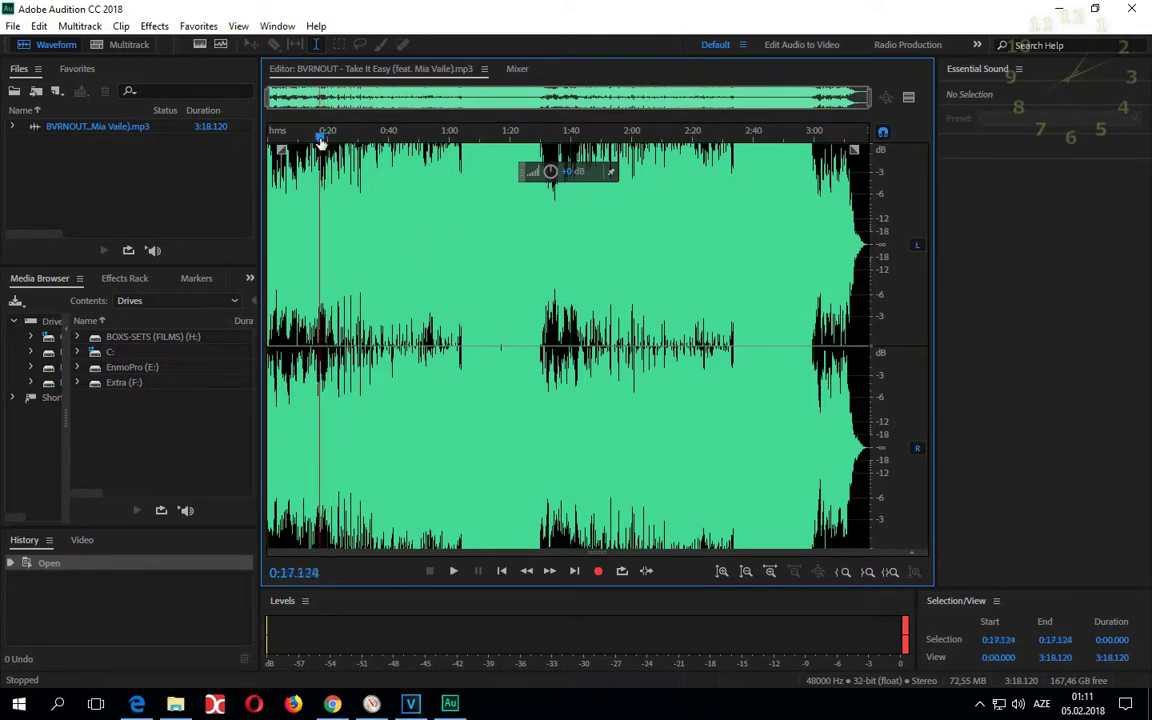
{"action": "key", "text": "space"}
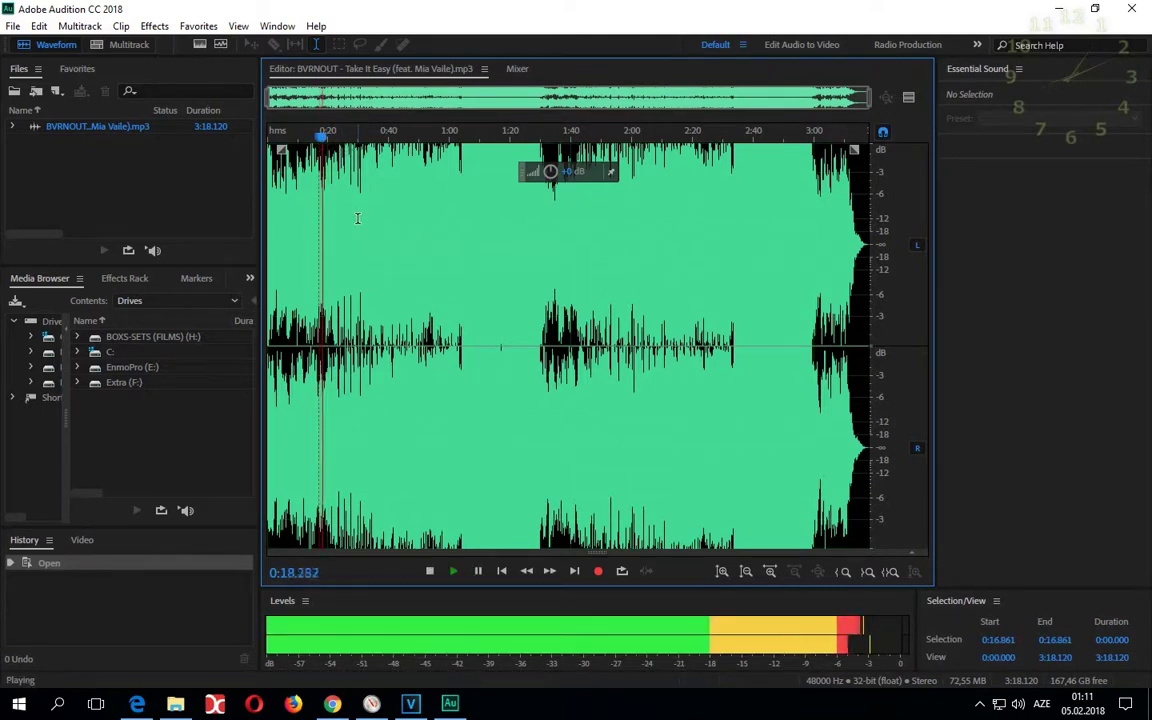
{"action": "left_click", "coordinate": [328, 176]}
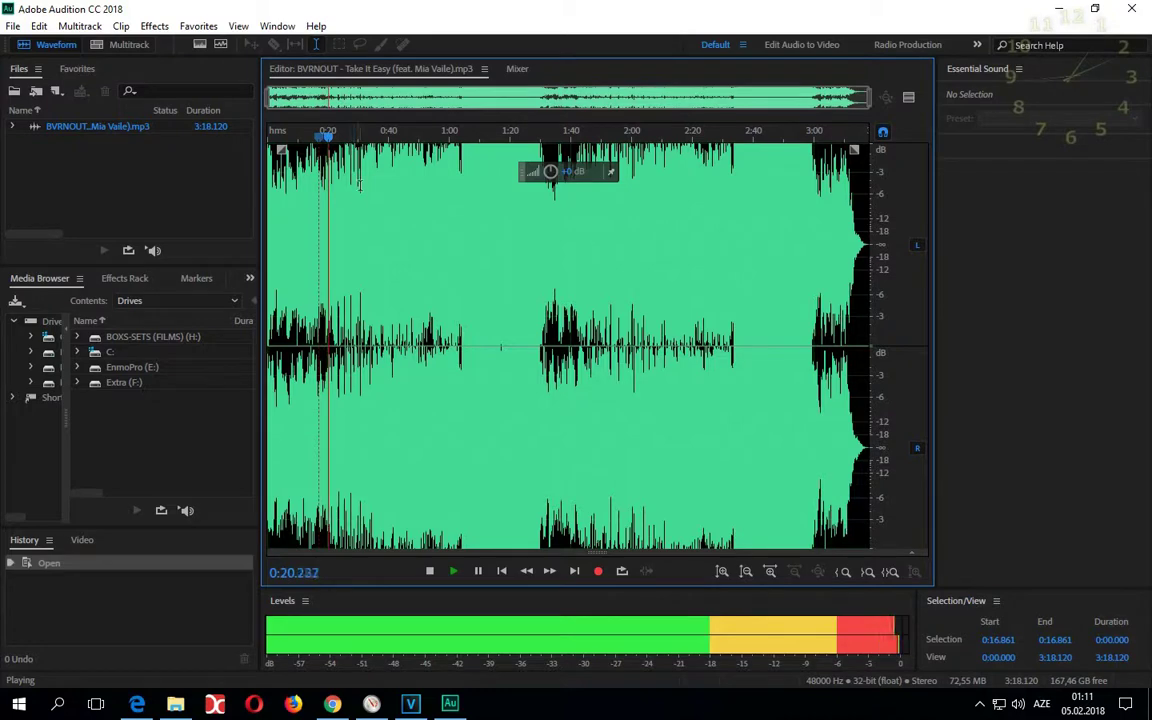
{"action": "key", "text": "space"}
Play short passages around 0:20 to pinpoint the start of the vocal section.
{"action": "scroll", "coordinate": [328, 178], "scroll_direction": "up", "scroll_amount": 2}
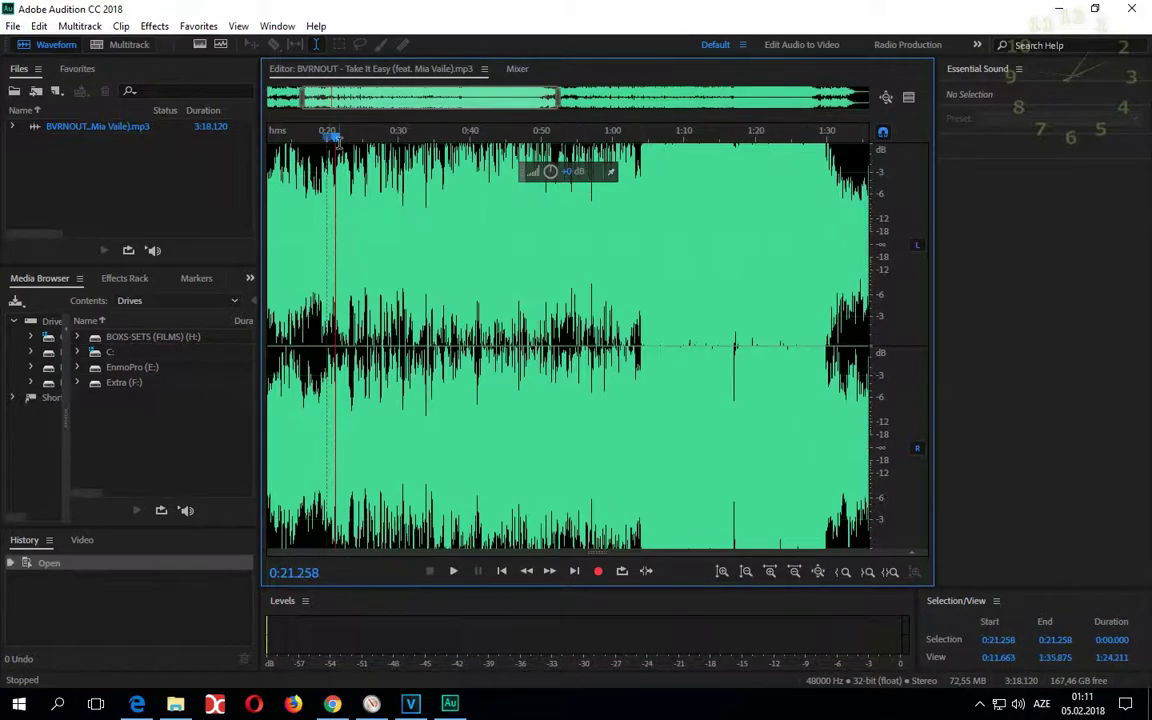
{"action": "scroll", "coordinate": [310, 148], "scroll_direction": "up", "scroll_amount": 3}
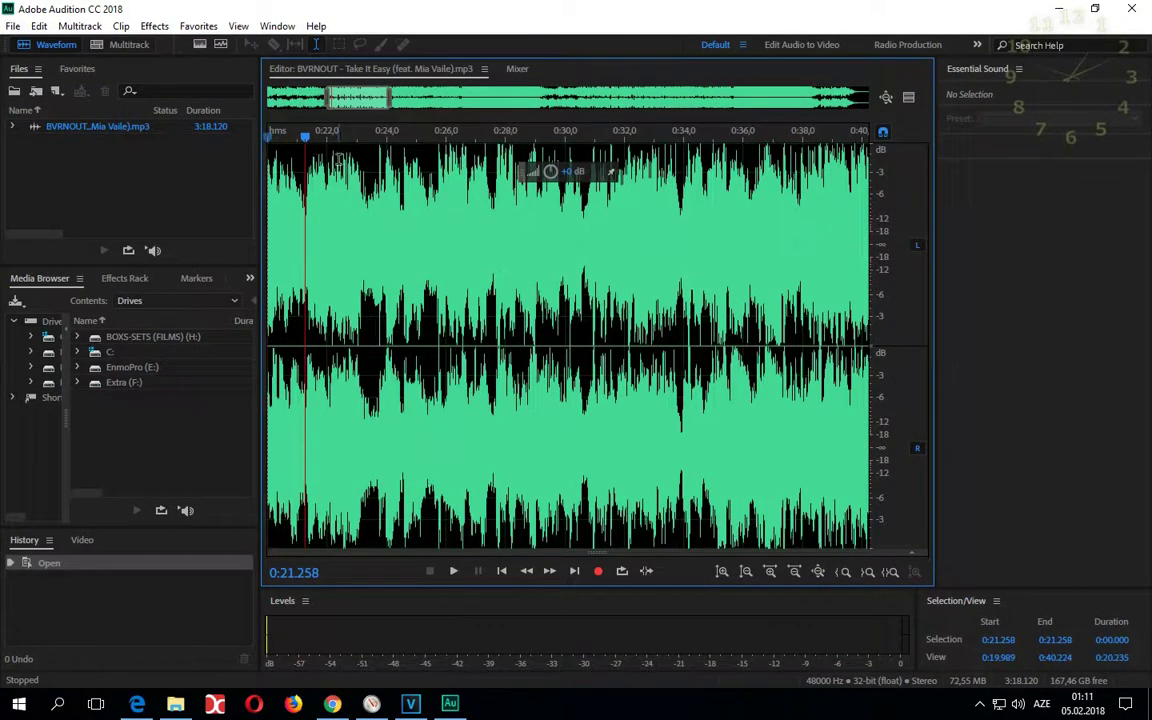
{"action": "scroll", "coordinate": [310, 148], "scroll_direction": "down", "scroll_amount": 1}
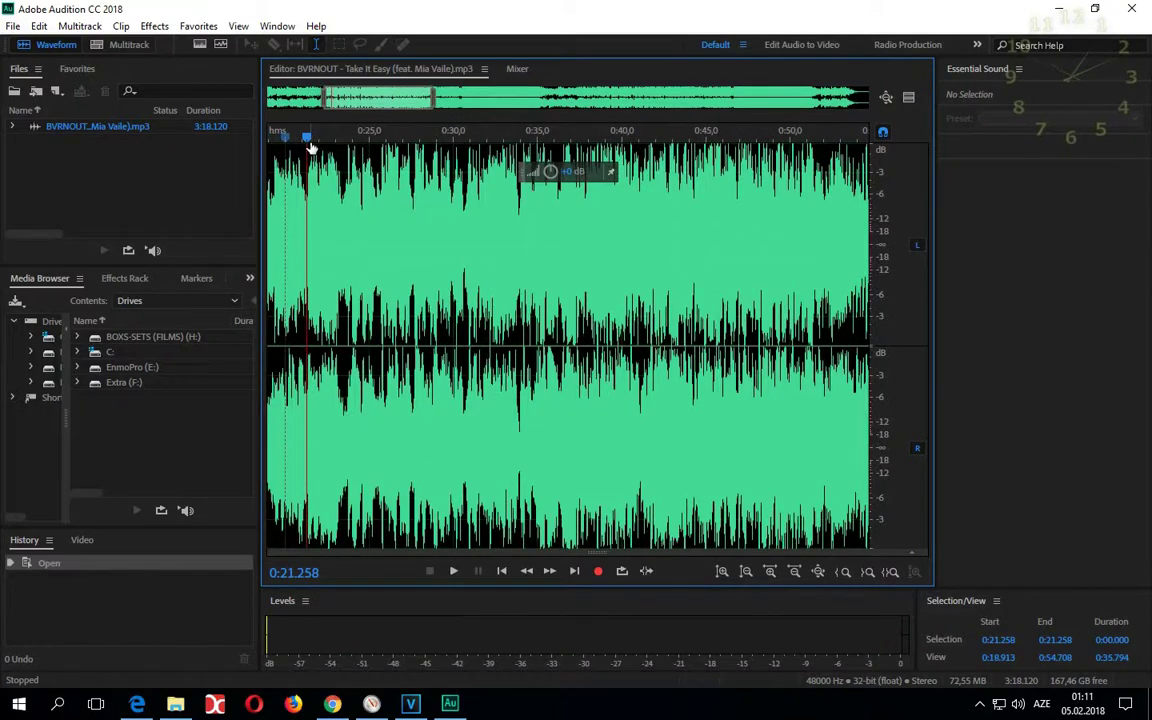
{"action": "left_click_drag", "start_coordinate": [310, 143], "coordinate": [290, 140]}
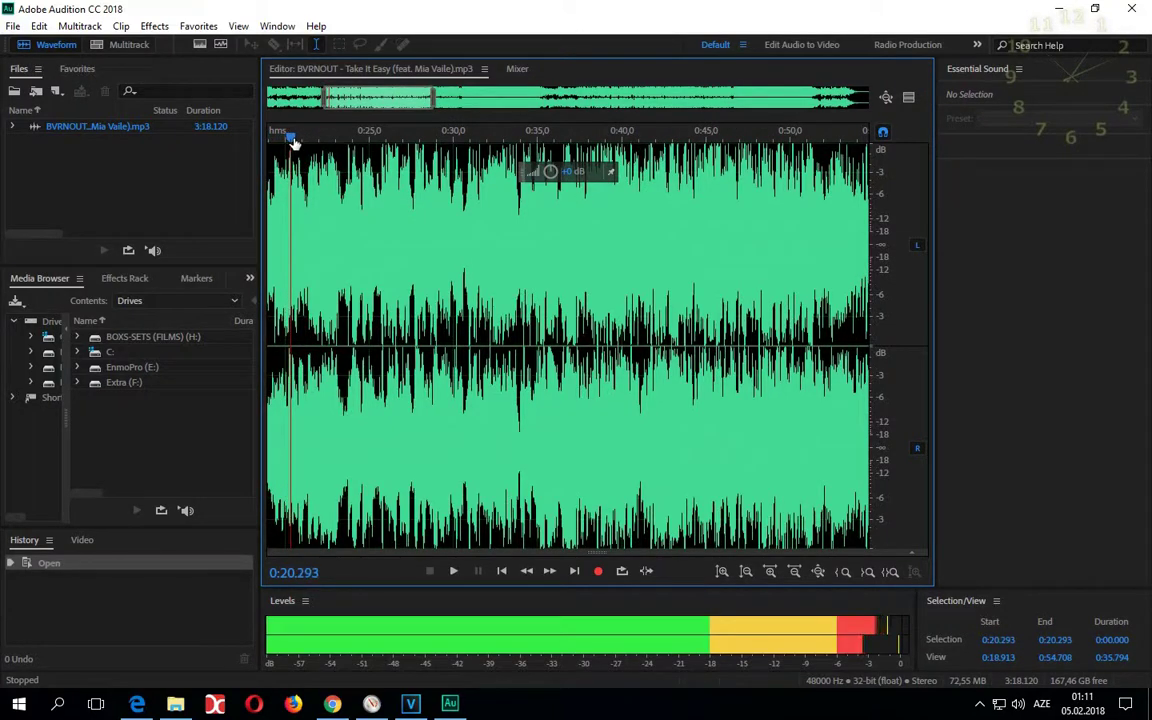
{"action": "scroll", "coordinate": [421, 226], "scroll_direction": "down", "scroll_amount": 1}
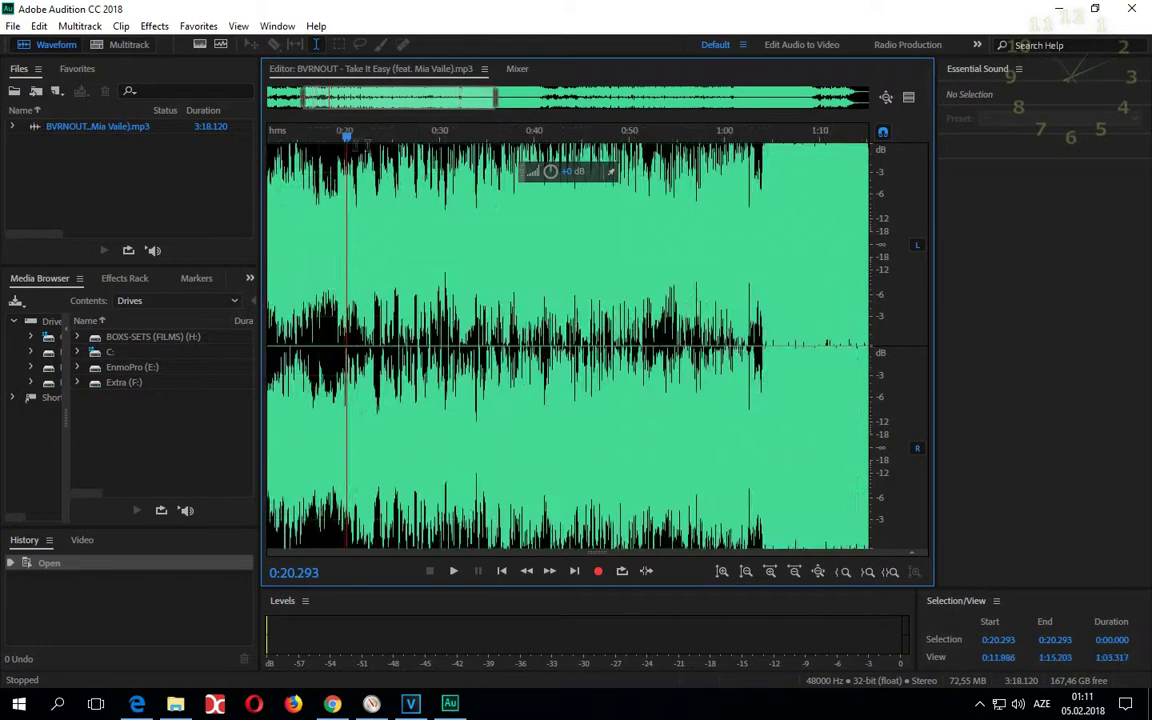
{"action": "left_click_drag", "start_coordinate": [348, 143], "coordinate": [337, 135]}
{"action": "key", "text": "space"}
{"action": "left_click", "coordinate": [343, 200]}
{"action": "key", "text": "space"}
Select the audio from 0:20 to 1:10 and listen to passages around 0:49 and 0:54.
{"action": "left_click_drag", "start_coordinate": [348, 200], "coordinate": [741, 248]}
{"action": "key", "text": "backslash"}
{"action": "key", "text": "space"}
{"action": "left_click_drag", "start_coordinate": [499, 134], "coordinate": [450, 136]}
{"action": "scroll", "coordinate": [450, 136], "scroll_direction": "up", "scroll_amount": 1}
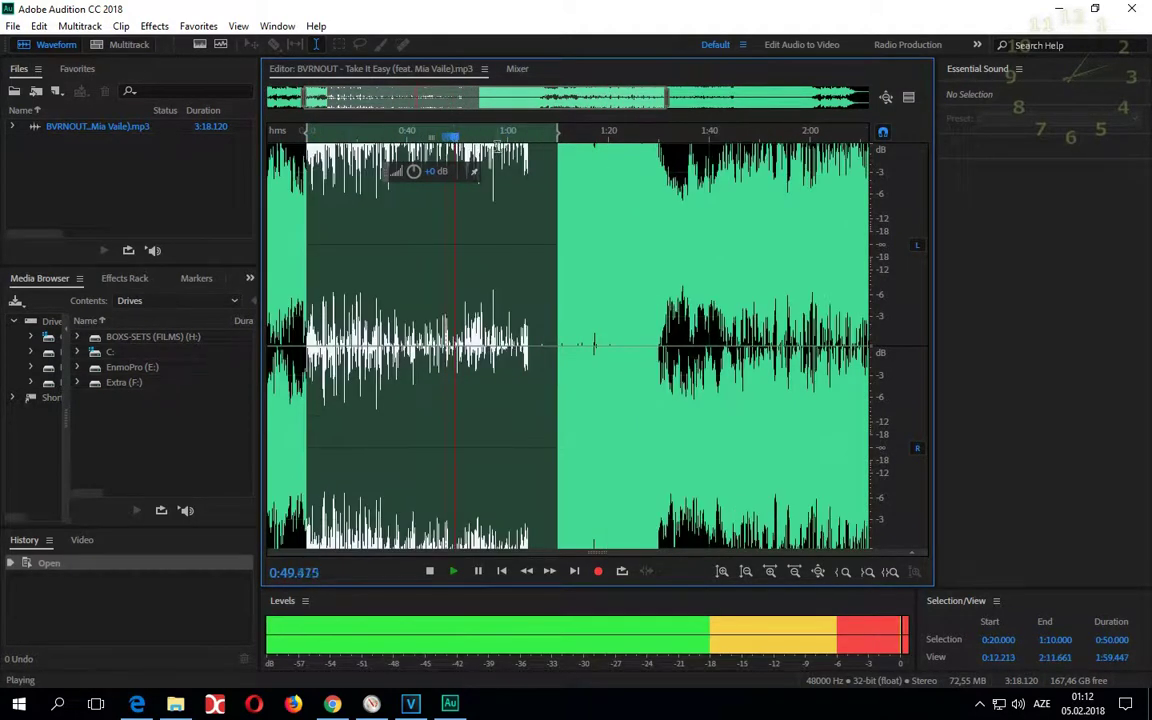
{"action": "key", "text": "space"}
{"action": "left_click", "coordinate": [475, 137]}
{"action": "key", "text": "space"}
{"action": "key", "text": "space"}
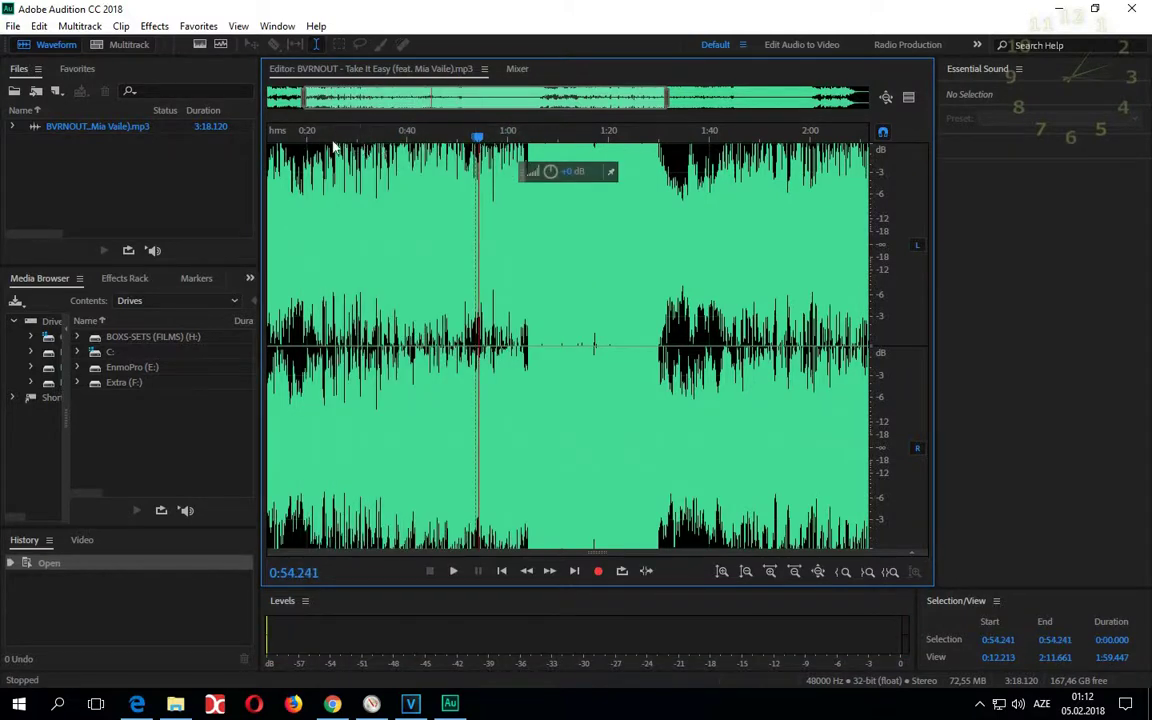
Select the vocal section of the waveform from 0:20.000 to about 1:04.8.
{"action": "left_click_drag", "start_coordinate": [350, 136], "coordinate": [404, 149]}
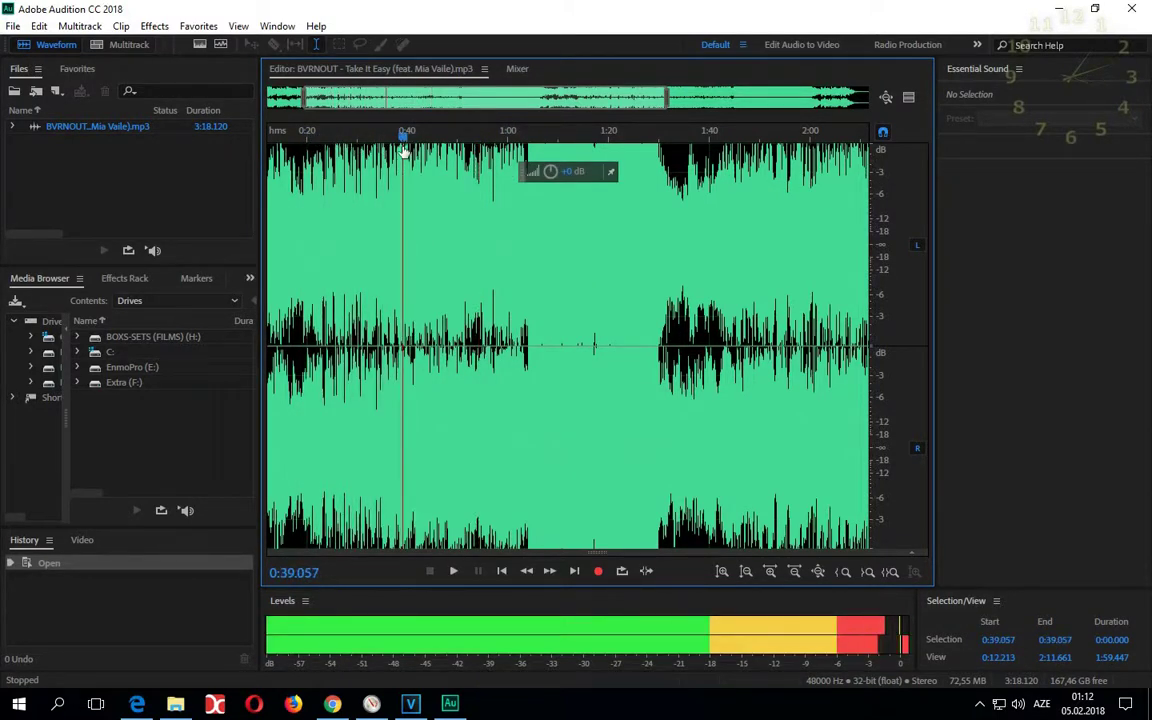
{"action": "left_click", "coordinate": [307, 137]}
{"action": "left_click_drag", "start_coordinate": [307, 160], "coordinate": [531, 250]}
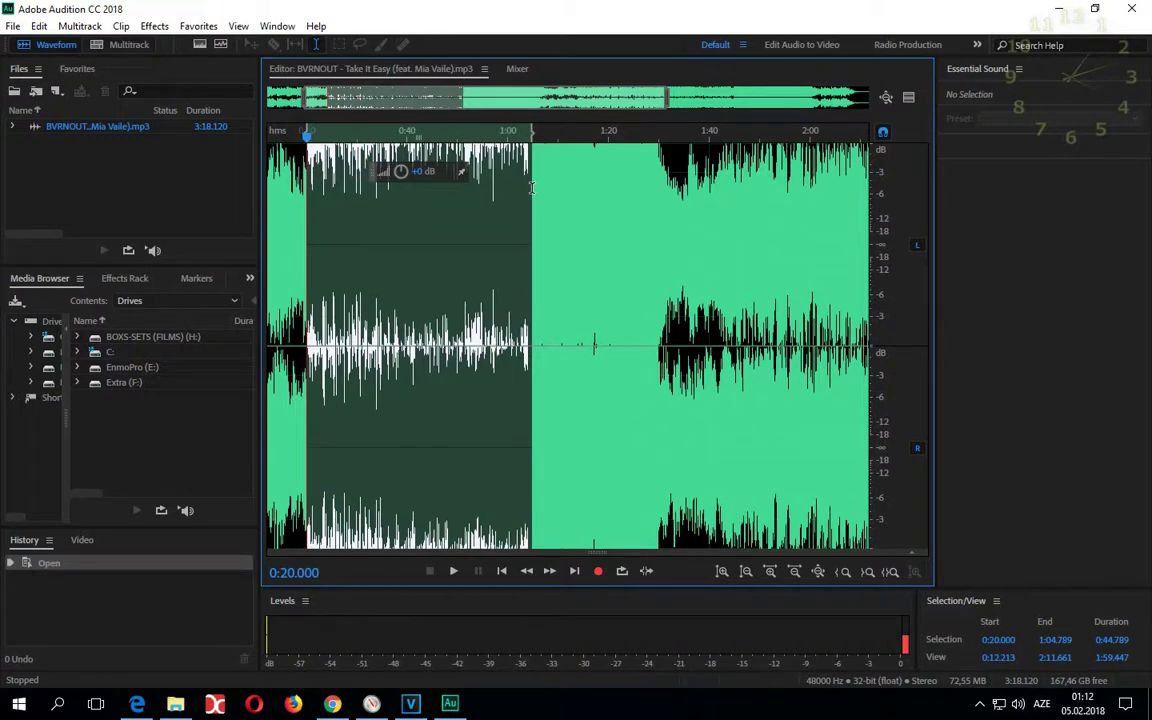
Play the beginning and end of the selected section to check its boundaries.
{"action": "left_click", "coordinate": [497, 137]}
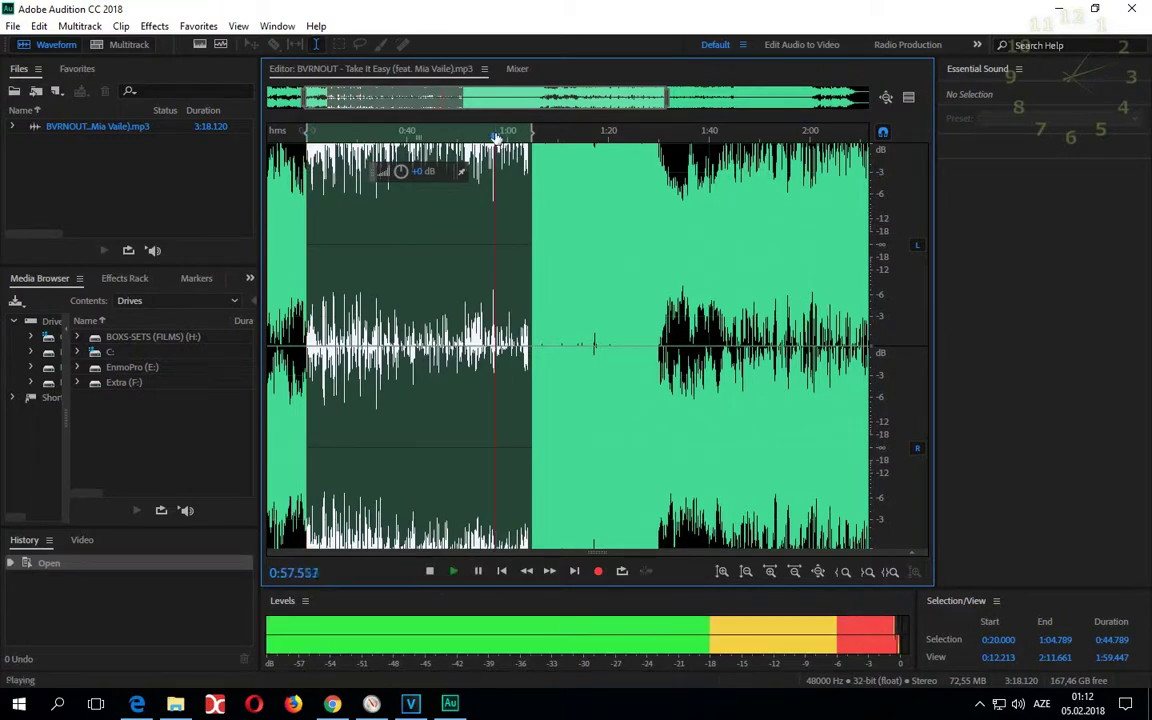
{"action": "left_click", "coordinate": [307, 137]}
{"action": "key", "text": "space"}
{"action": "left_click", "coordinate": [306, 137]}
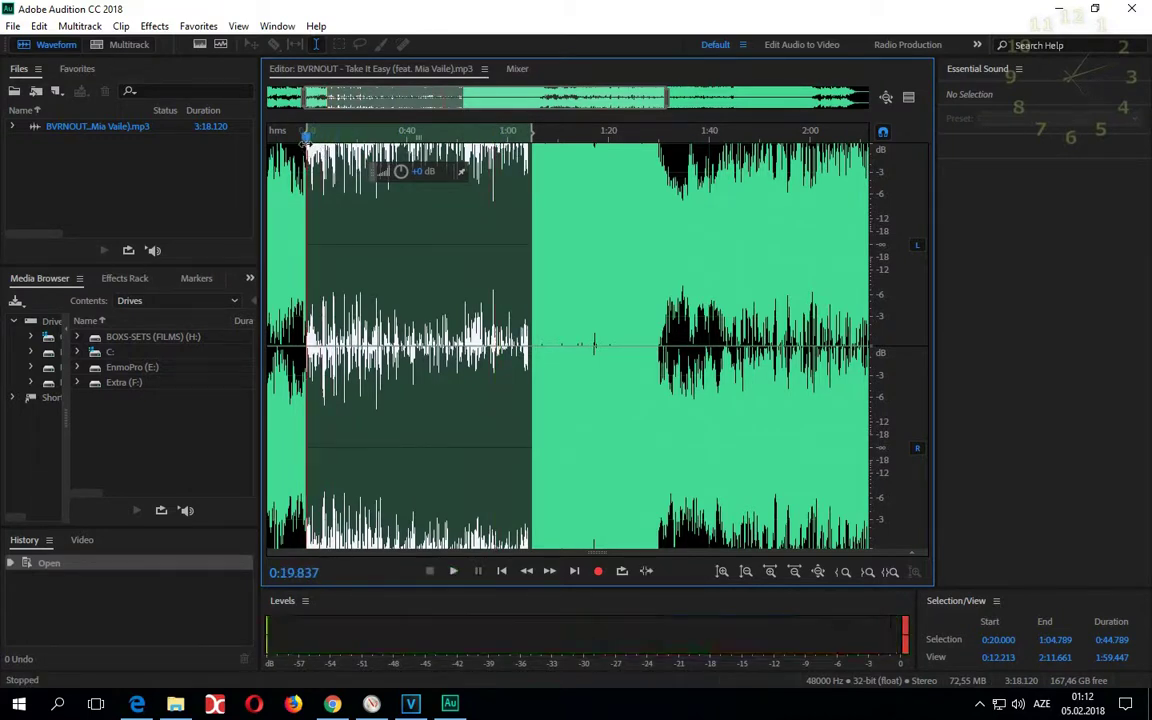
{"action": "key", "text": "space"}
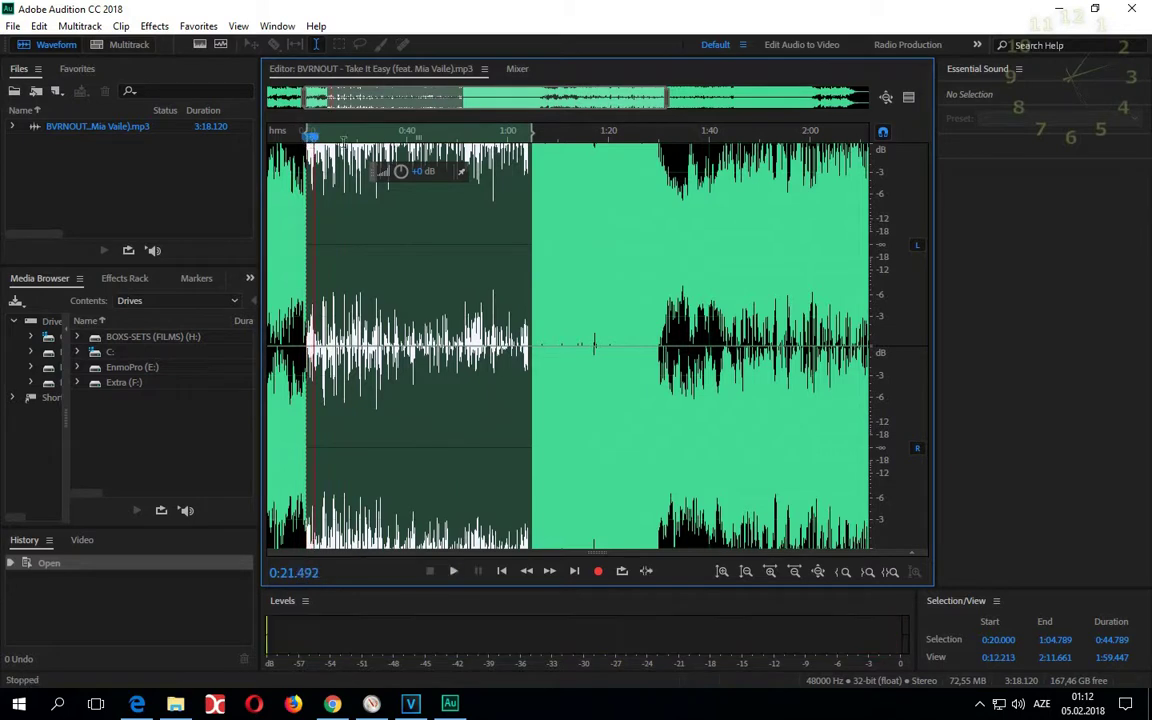
{"action": "key", "text": "space"}
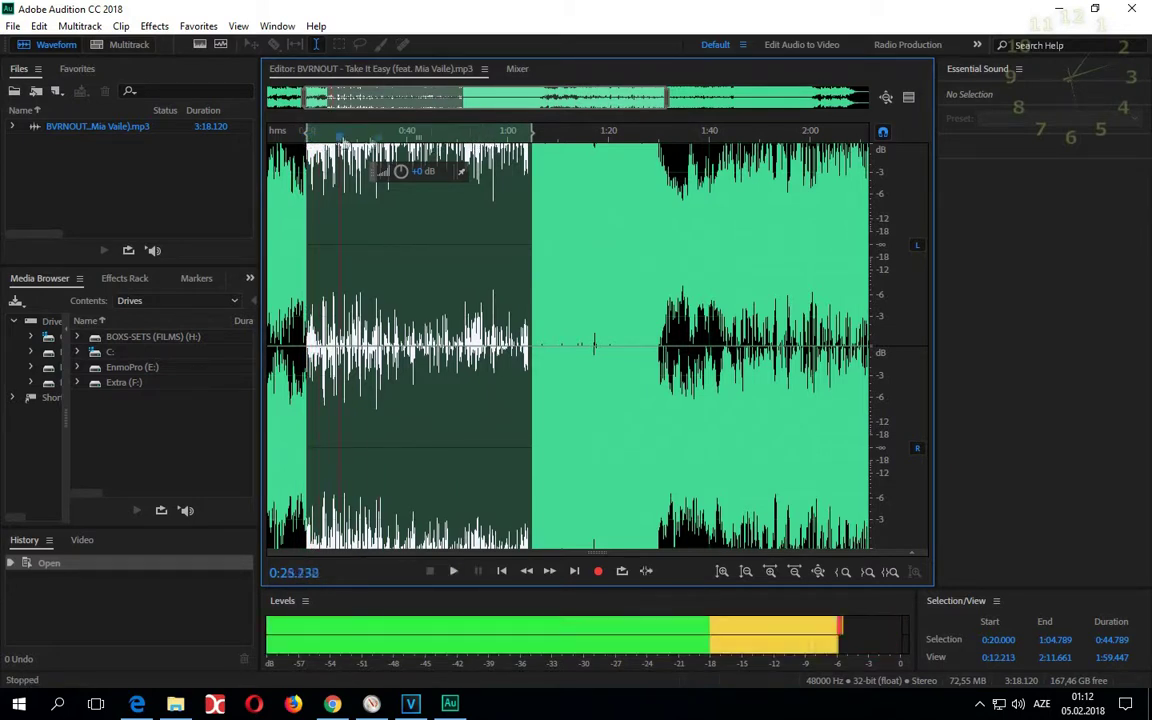
{"action": "left_click", "coordinate": [447, 137]}
{"action": "left_click_drag", "start_coordinate": [450, 140], "coordinate": [493, 142]}
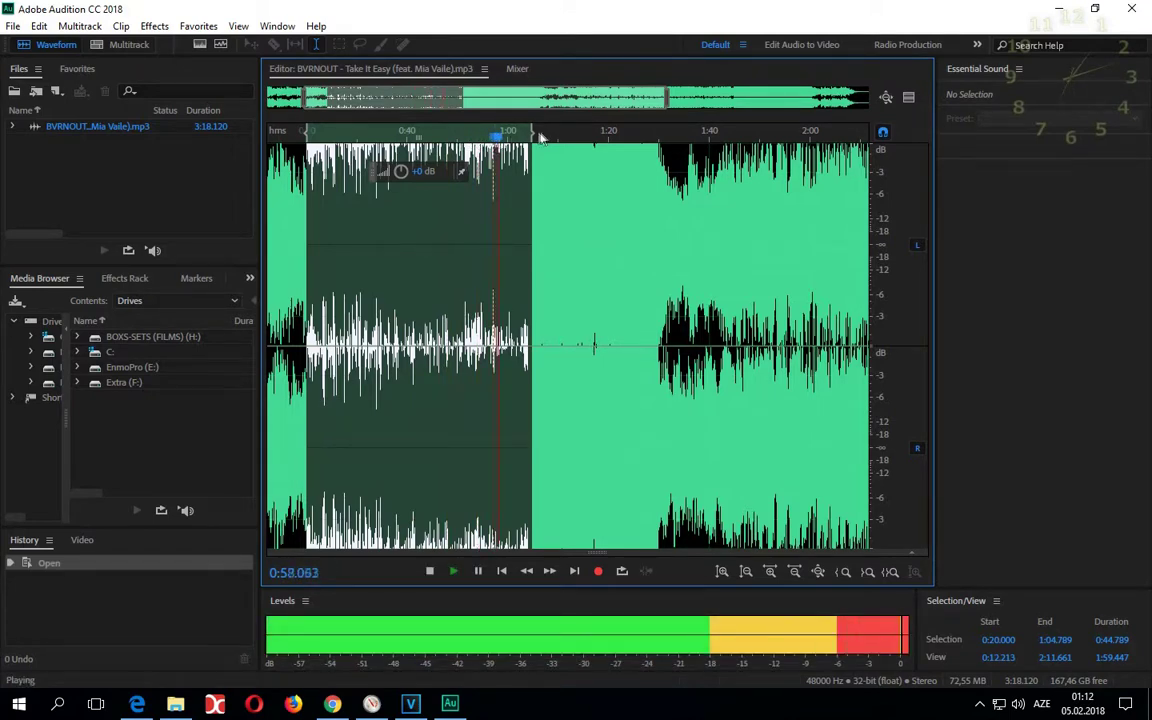
{"action": "scroll", "coordinate": [530, 140], "scroll_direction": "up", "scroll_amount": 1}
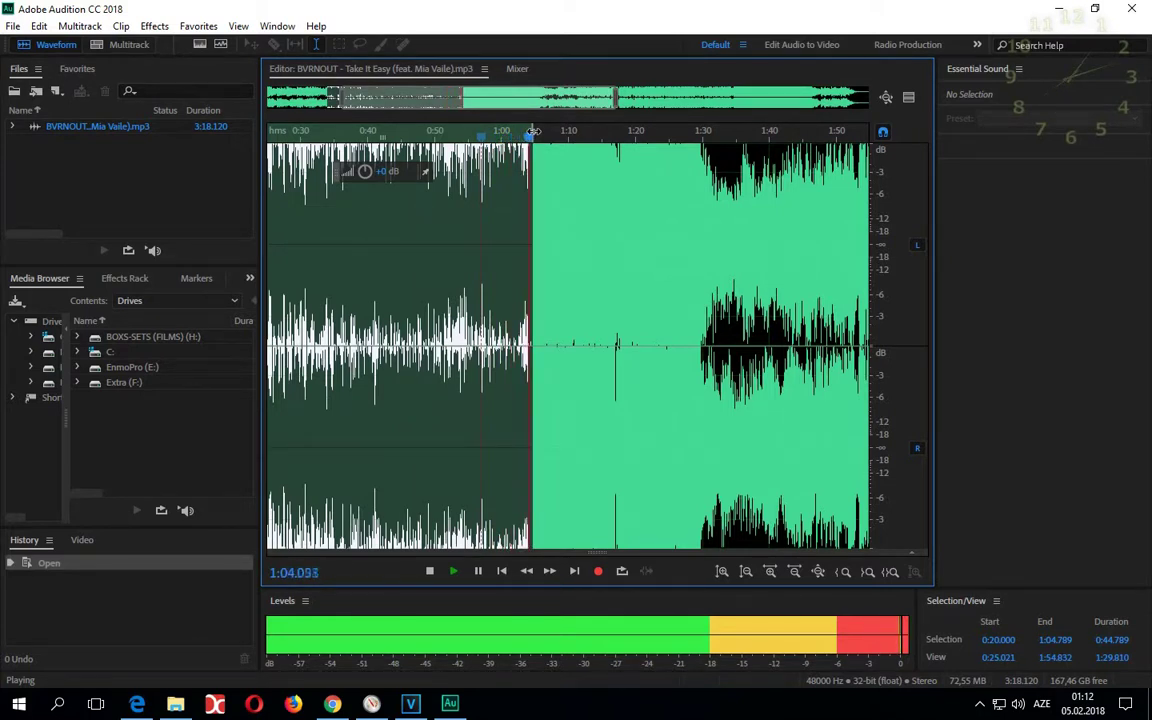
{"action": "scroll", "coordinate": [440, 192], "scroll_direction": "down", "scroll_amount": 2}
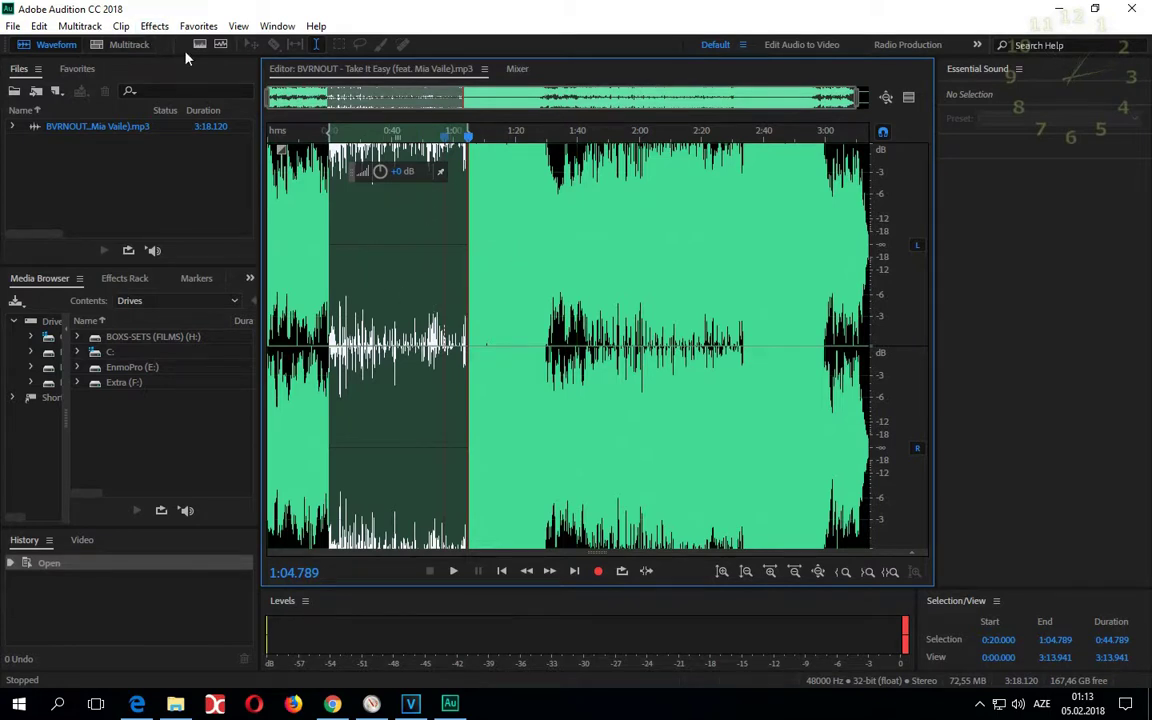
Open the Center Channel Extractor for the selected section and choose the Vocal Remove preset.
{"action": "left_click", "coordinate": [152, 28]}
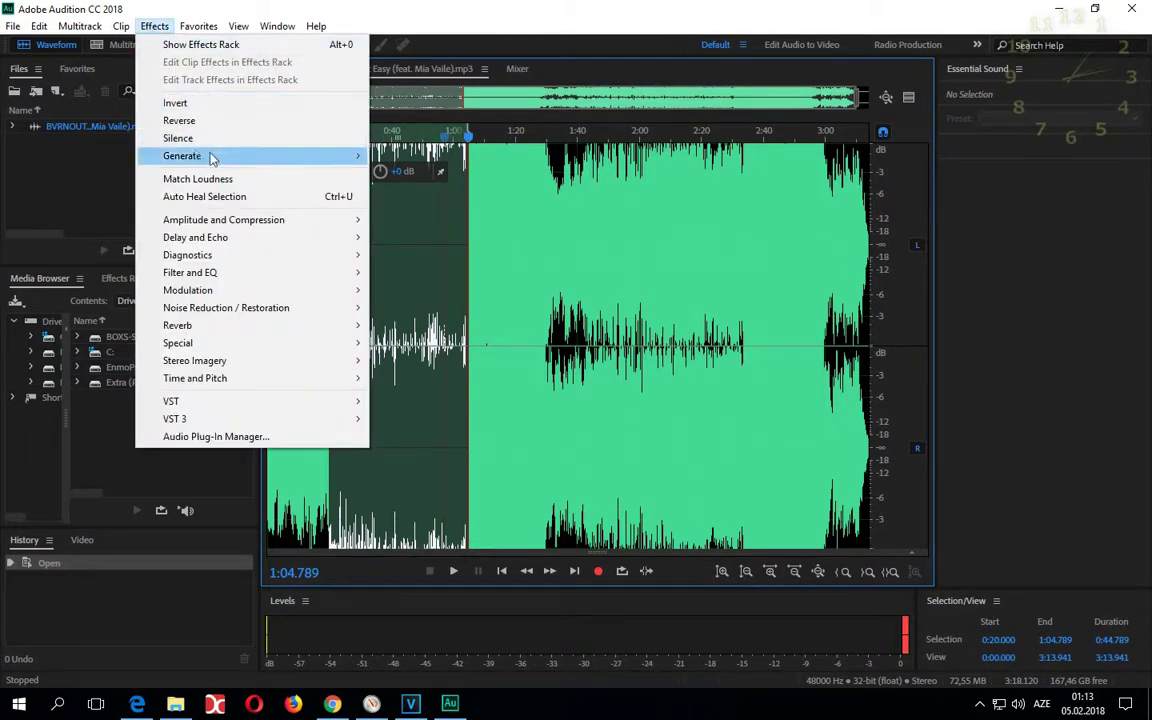
{"action": "mouse_move", "coordinate": [222, 366]}
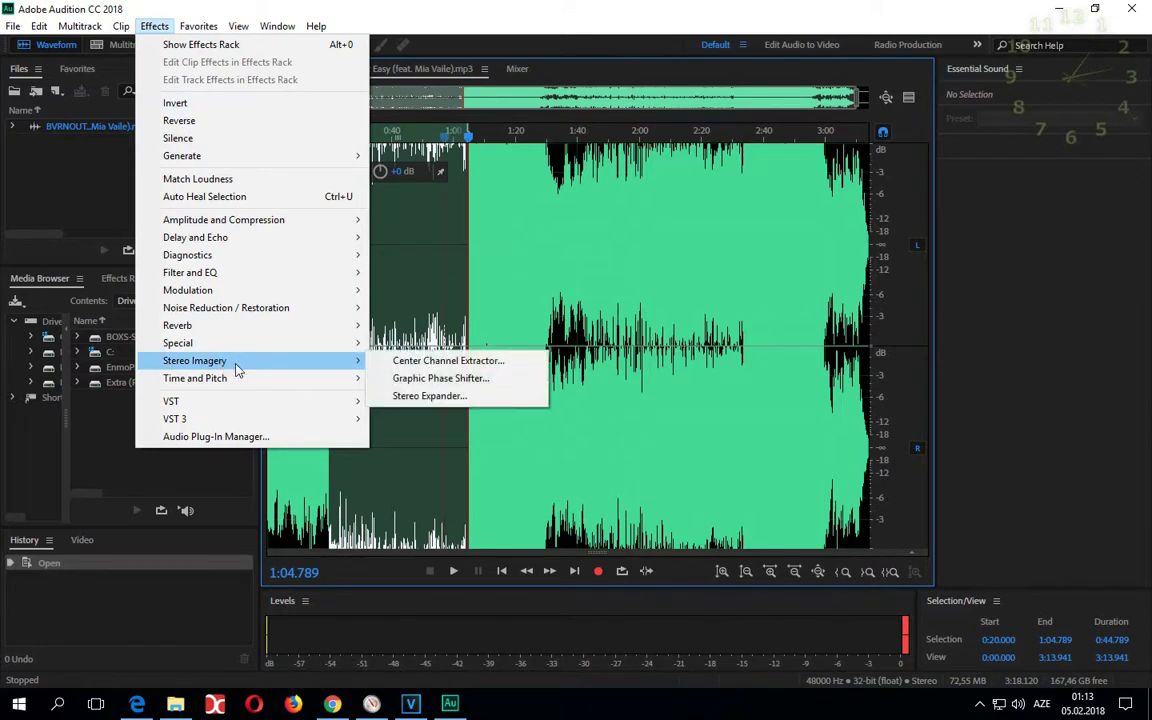
{"action": "left_click", "coordinate": [456, 366]}
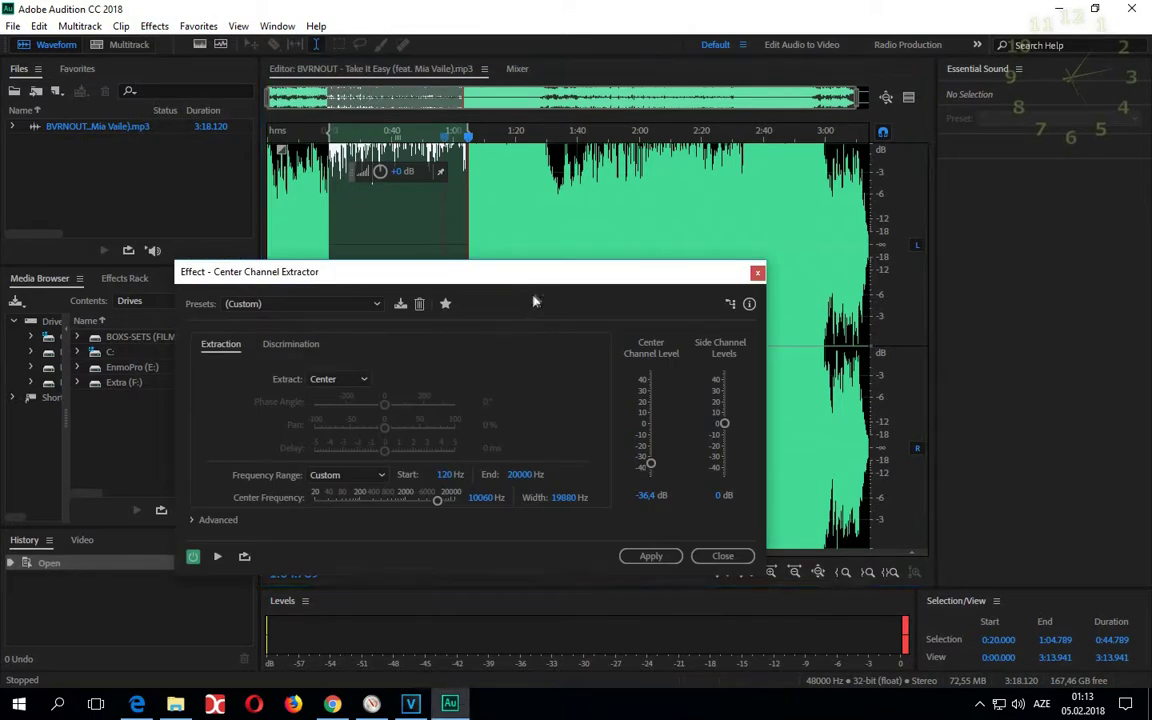
{"action": "left_click_drag", "start_coordinate": [533, 281], "coordinate": [485, 248]}
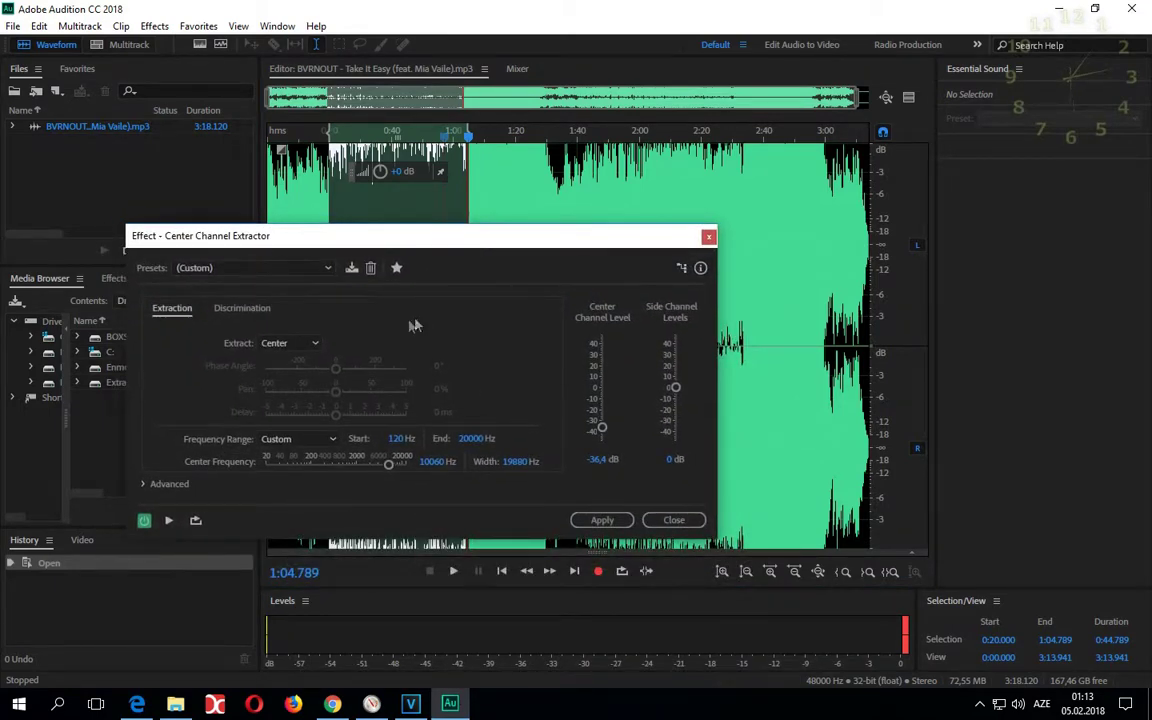
{"action": "left_click", "coordinate": [318, 268]}
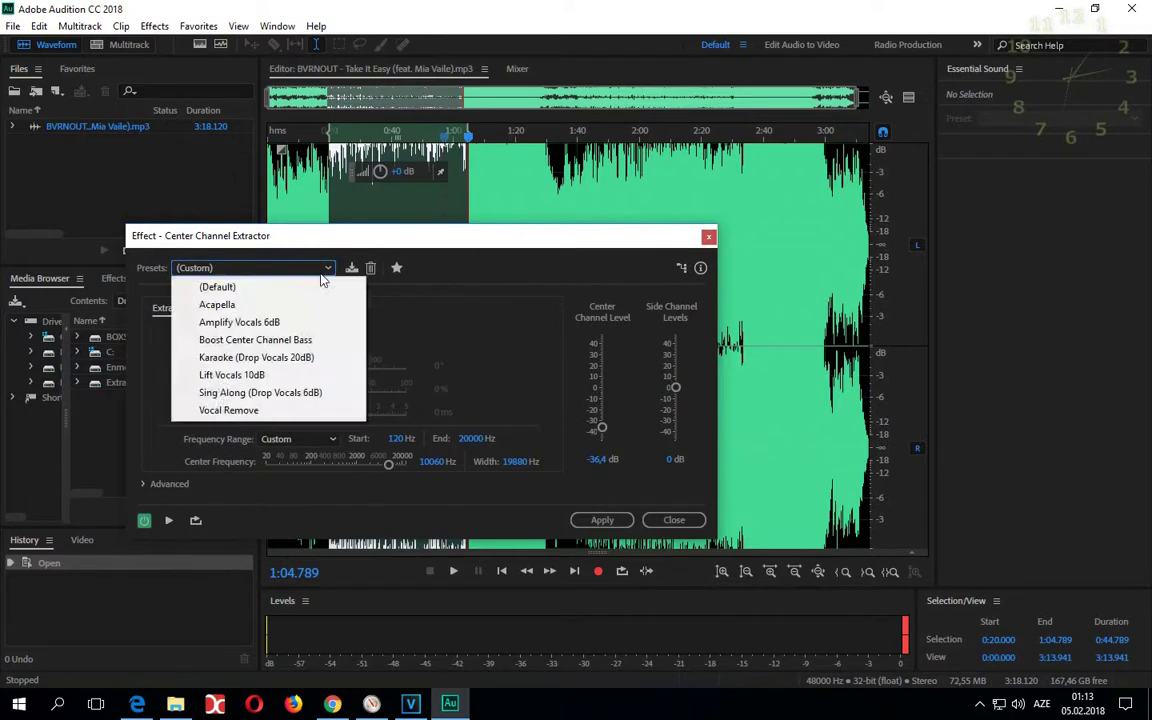
{"action": "left_click", "coordinate": [247, 412]}
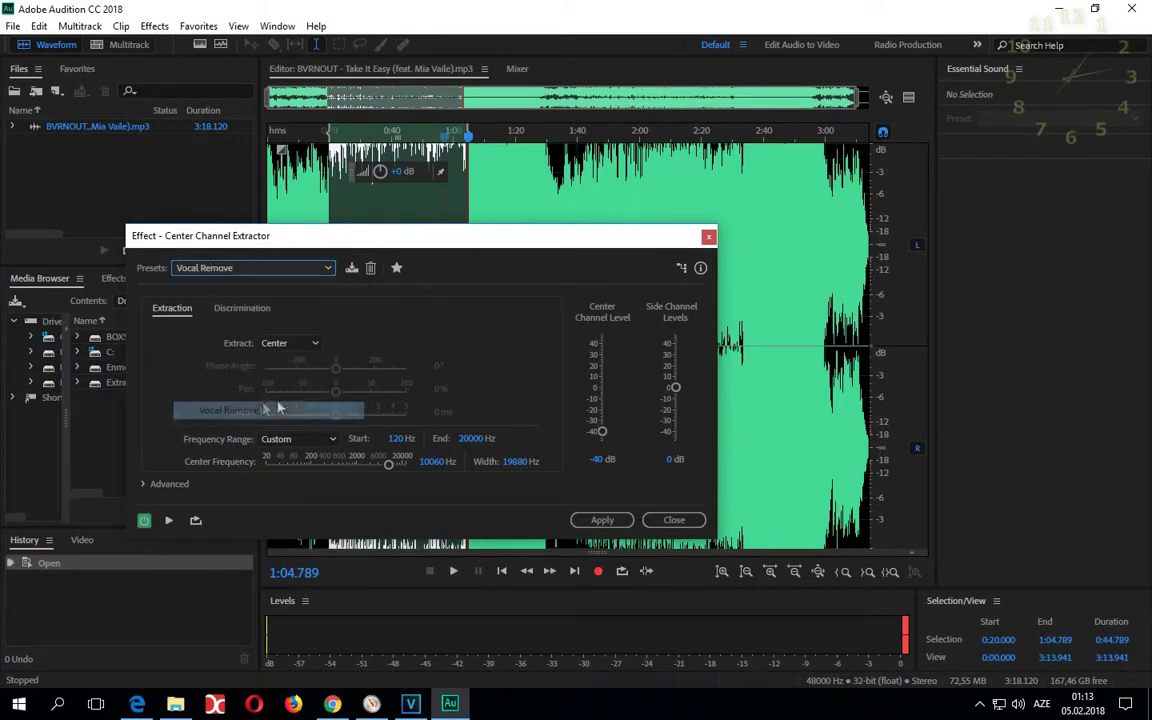
{"action": "left_click_drag", "start_coordinate": [478, 243], "coordinate": [492, 265]}
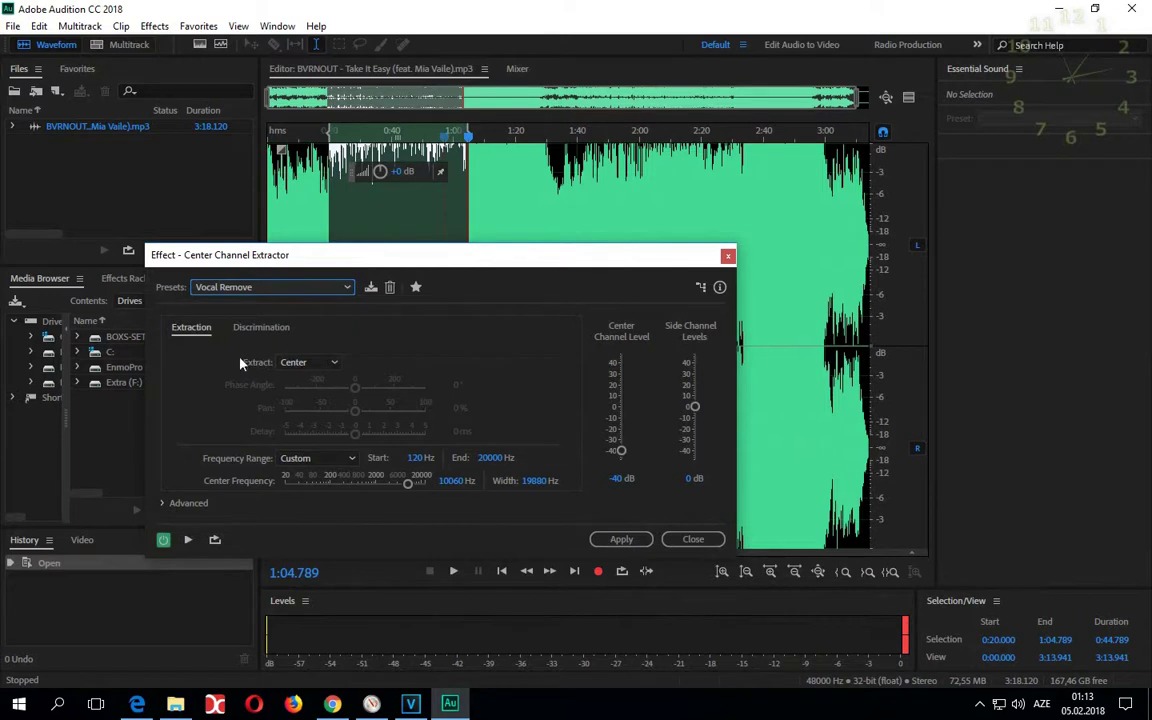
Review the Extract and Frequency Range options of the Center Channel Extractor, keeping Center and Custom.
{"action": "left_click", "coordinate": [335, 363]}
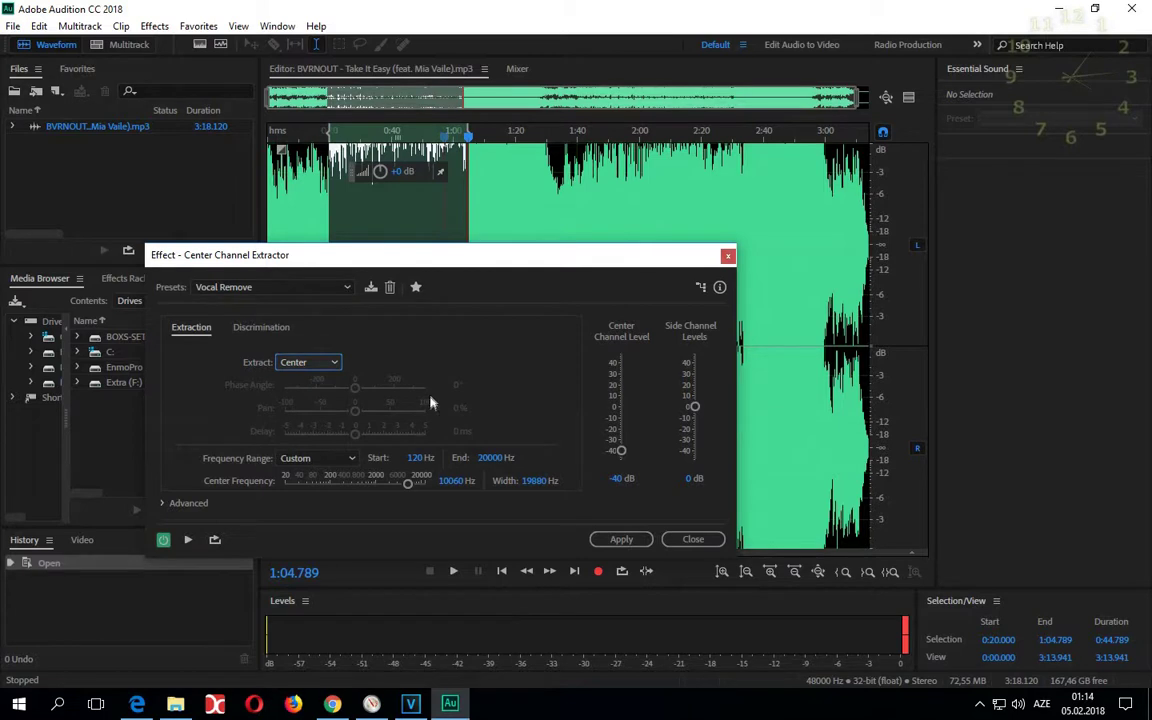
{"action": "left_click", "coordinate": [356, 463]}
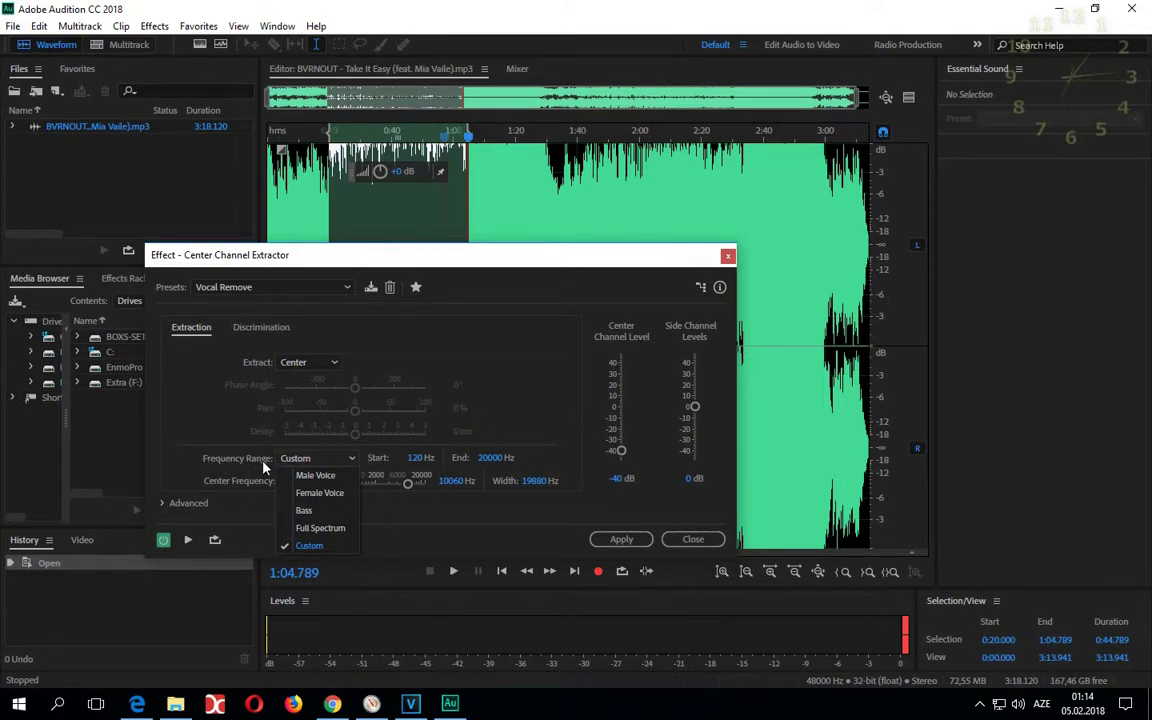
{"action": "left_click", "coordinate": [530, 394]}
{"action": "left_click_drag", "start_coordinate": [531, 258], "coordinate": [540, 252]}
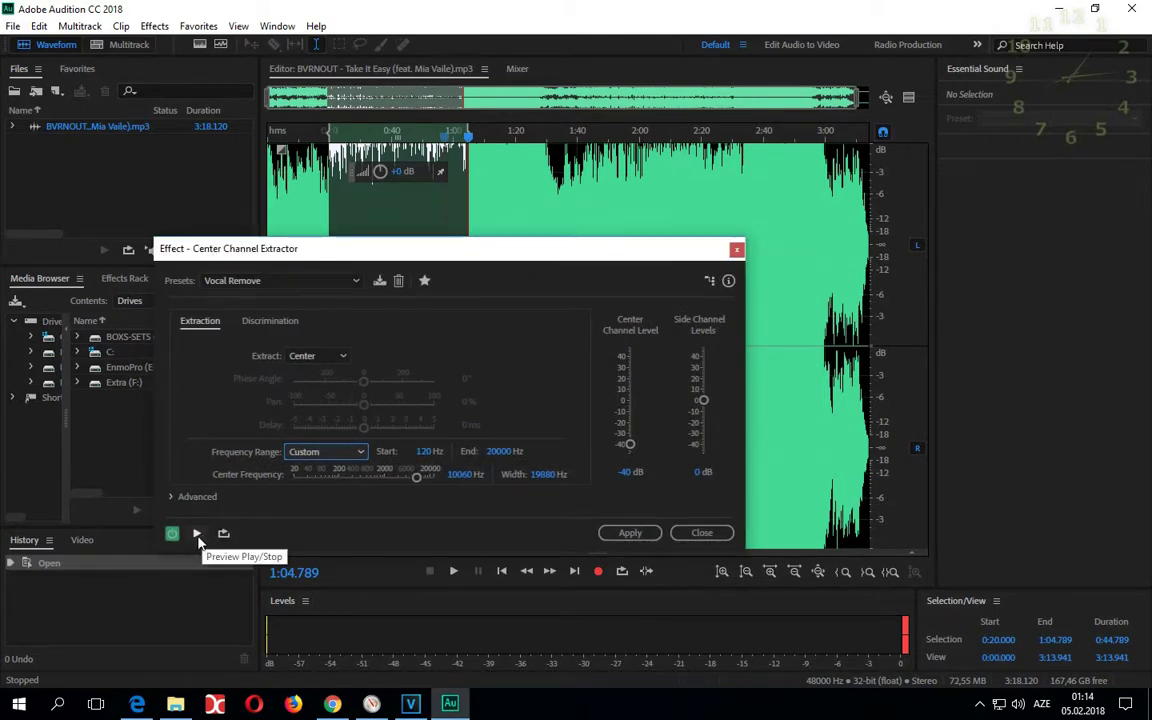
Preview the vocal removal from about 0:20, switching the effect off and on to compare it with the original.
{"action": "left_click", "coordinate": [197, 535]}
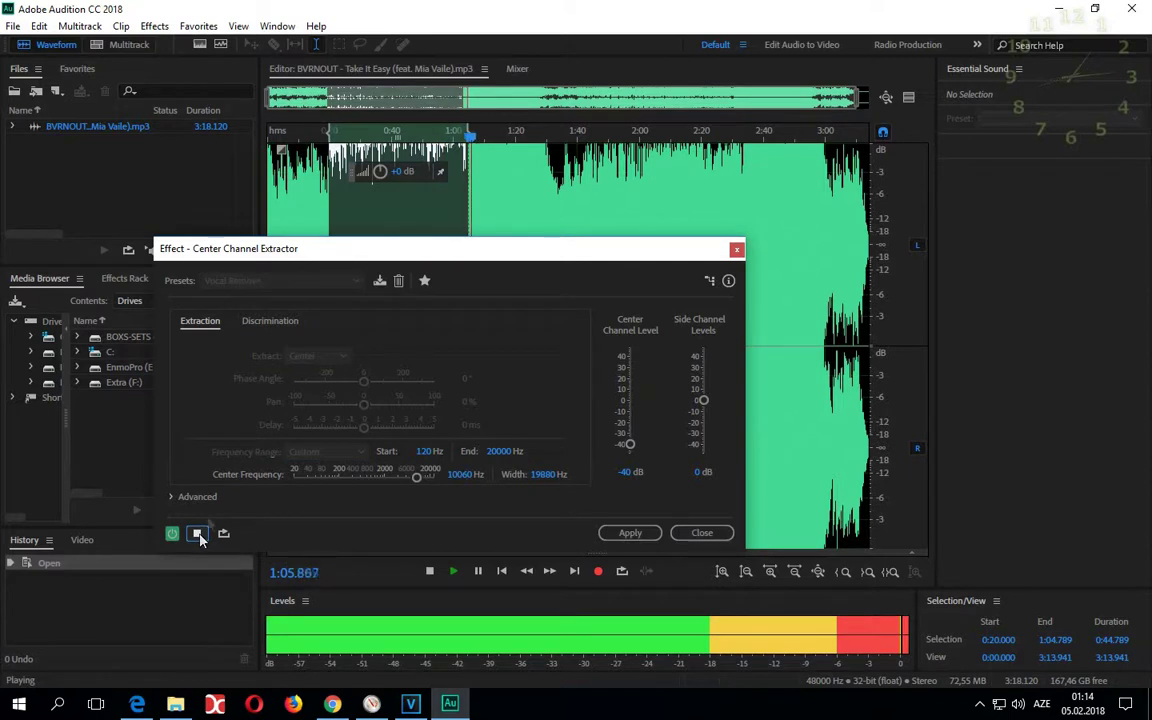
{"action": "left_click", "coordinate": [332, 130]}
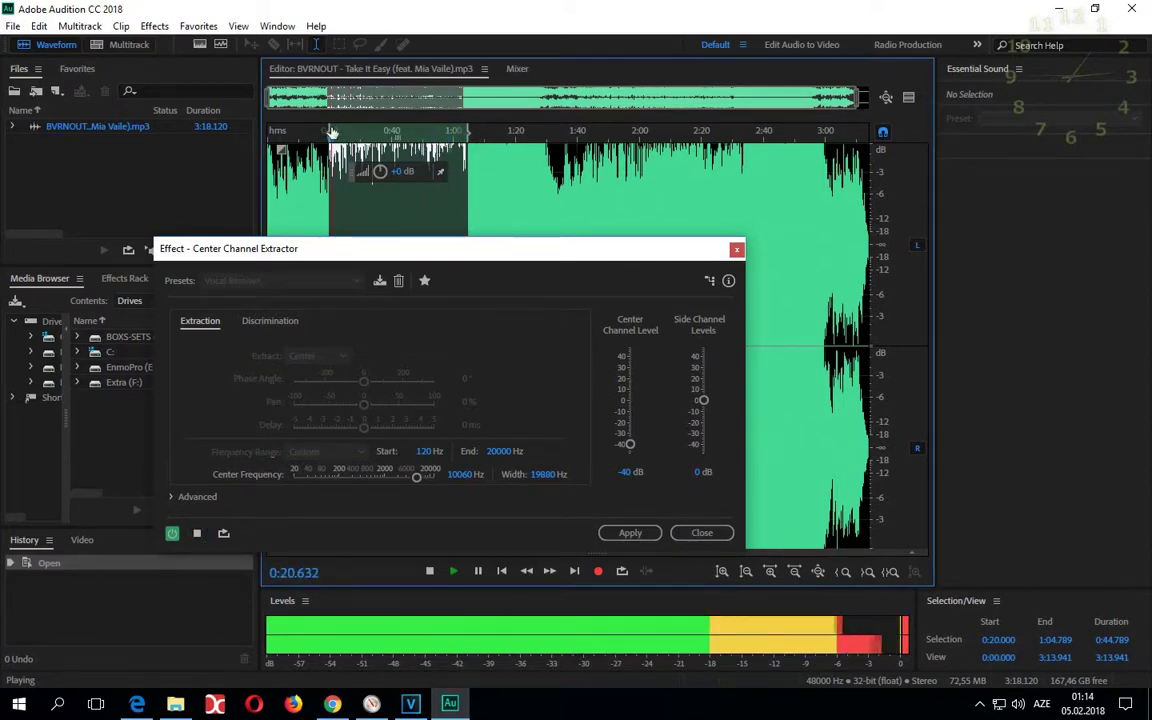
{"action": "left_click", "coordinate": [173, 534]}
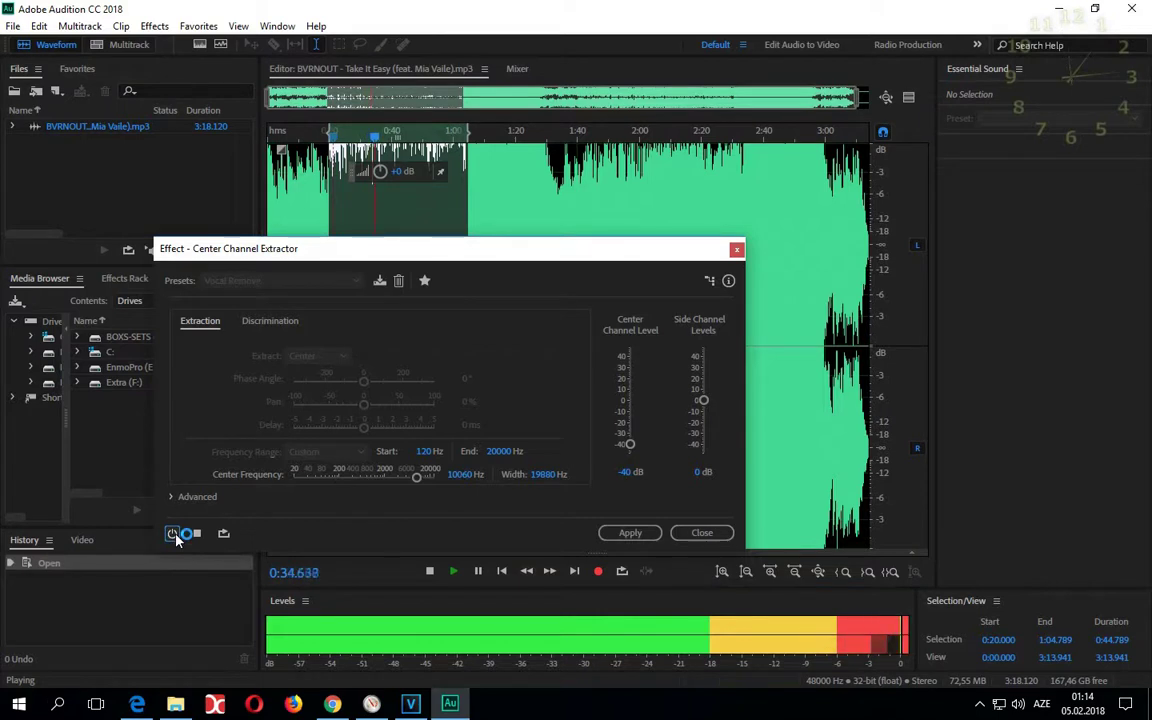
{"action": "left_click", "coordinate": [173, 534]}
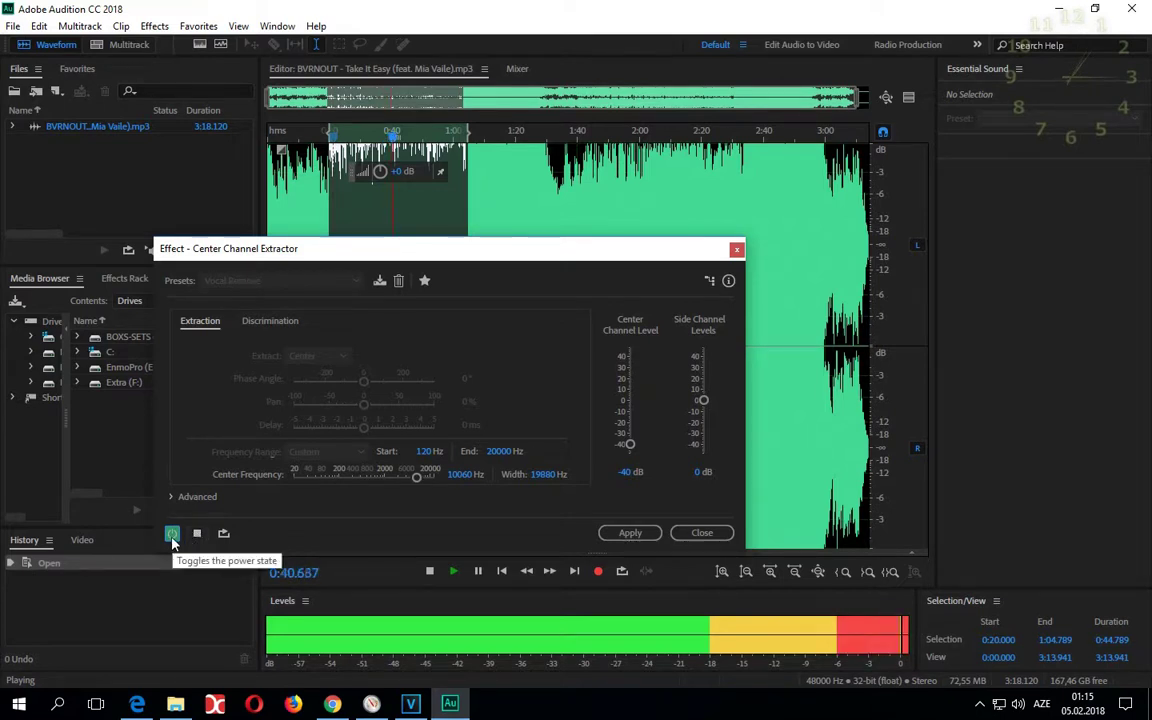
{"action": "left_click", "coordinate": [172, 534]}
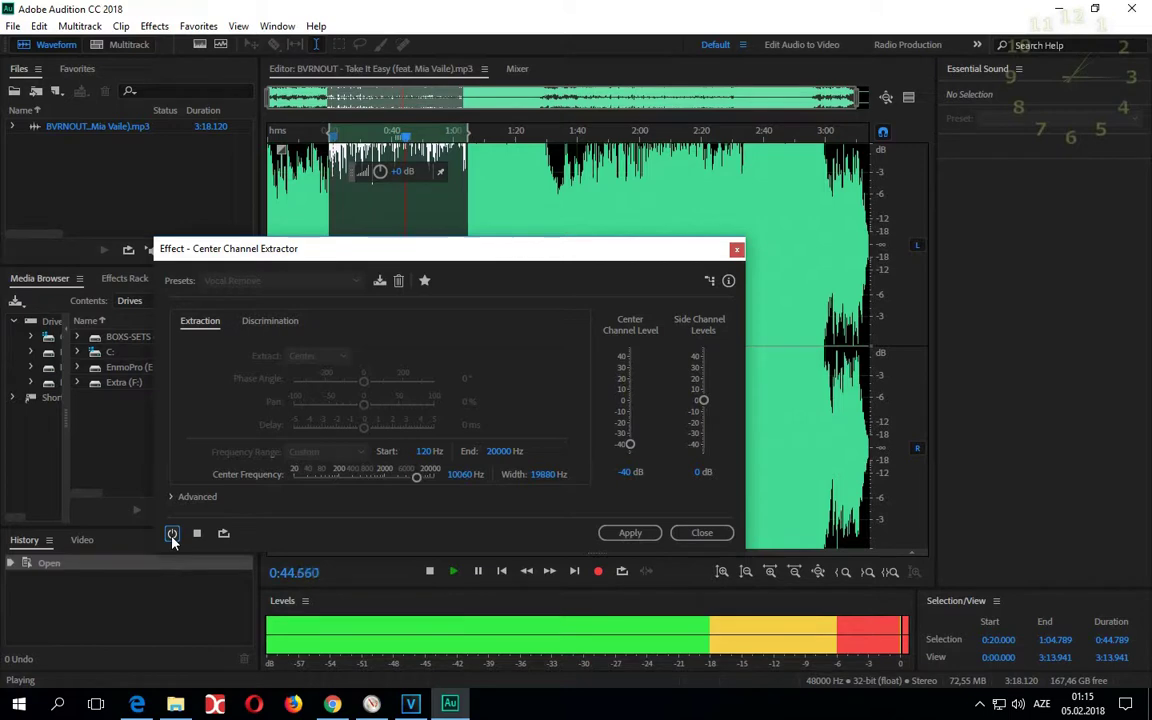
{"action": "left_click", "coordinate": [172, 534]}
{"action": "left_click", "coordinate": [197, 533]}
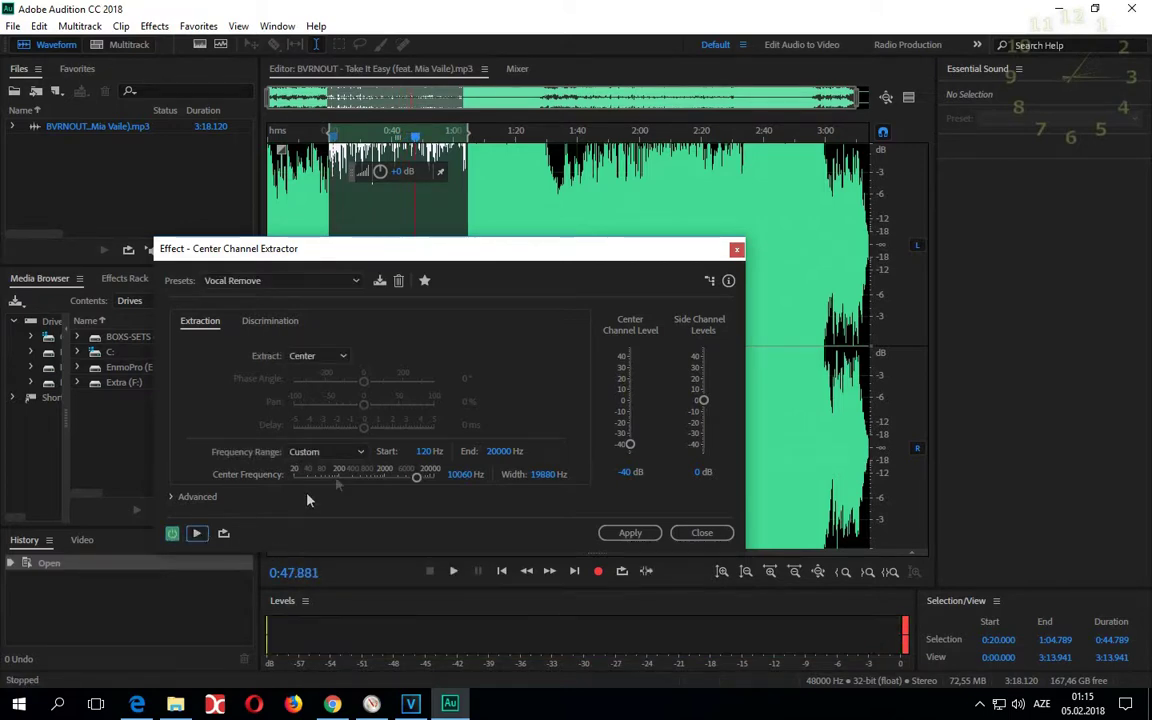
Apply the Center Channel Extractor with the Vocal Remove preset to the selected section.
{"action": "left_click_drag", "start_coordinate": [559, 253], "coordinate": [585, 300]}
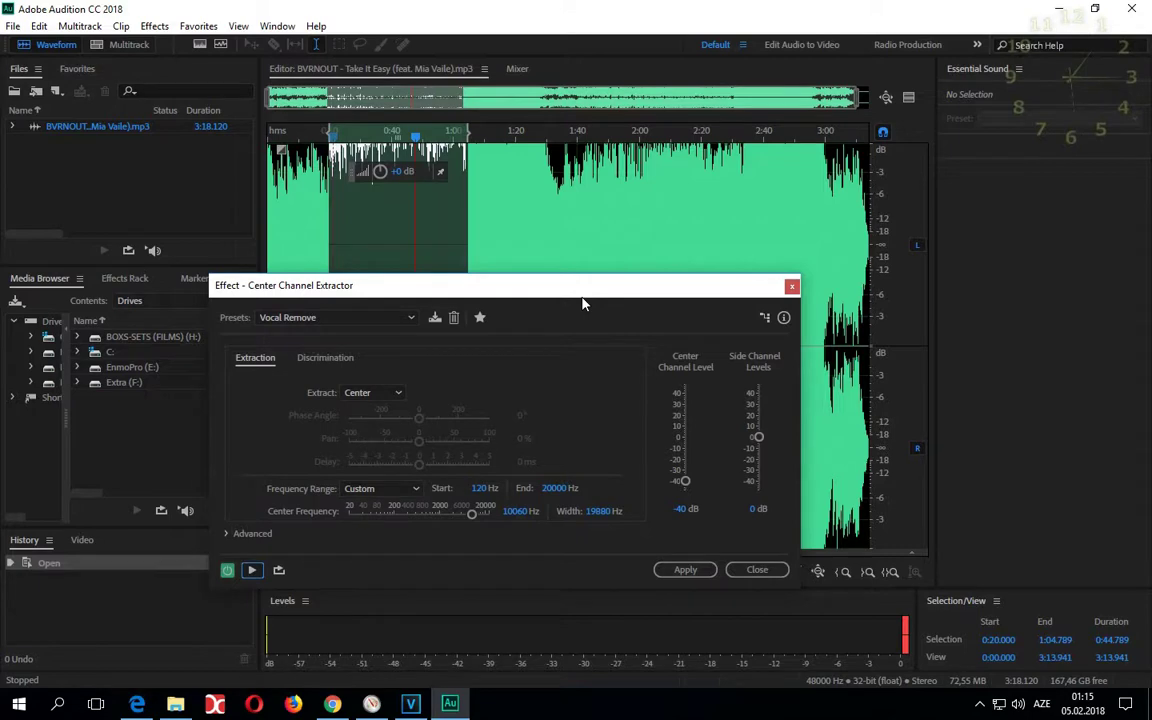
{"action": "left_click_drag", "start_coordinate": [586, 300], "coordinate": [613, 281]}
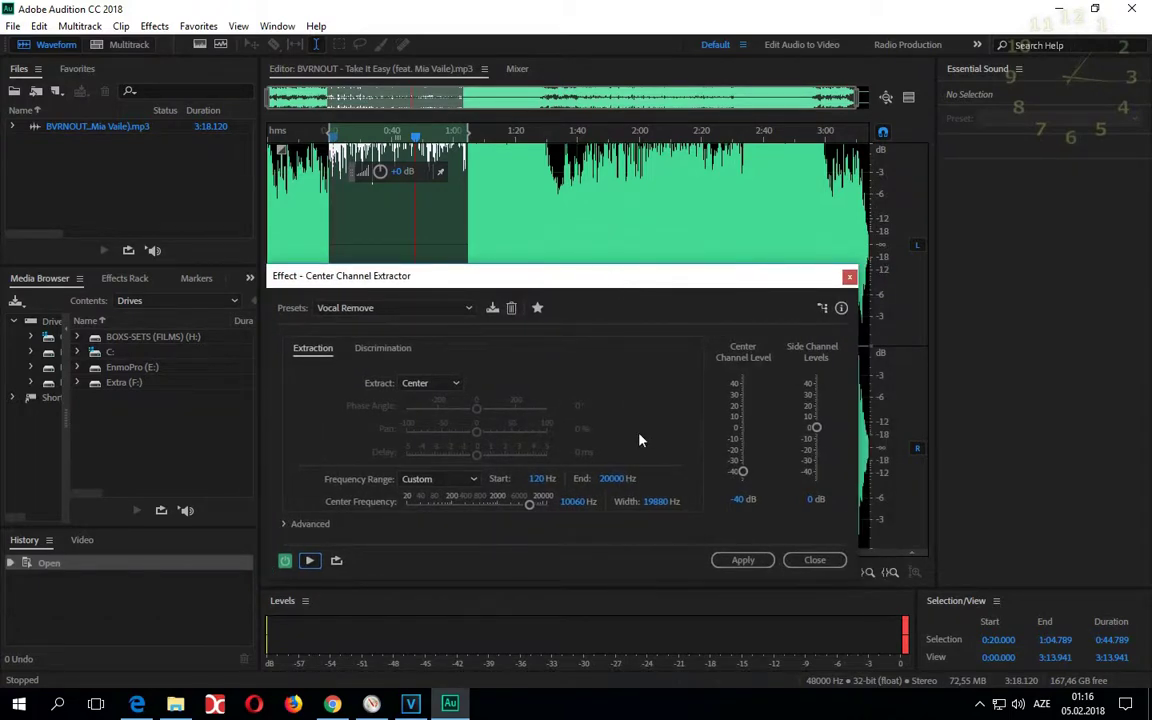
{"action": "mouse_move", "coordinate": [548, 280]}
{"action": "left_mouse_down"}
{"action": "mouse_move", "coordinate": [578, 284]}
{"action": "mouse_move", "coordinate": [531, 280]}
{"action": "left_mouse_up"}
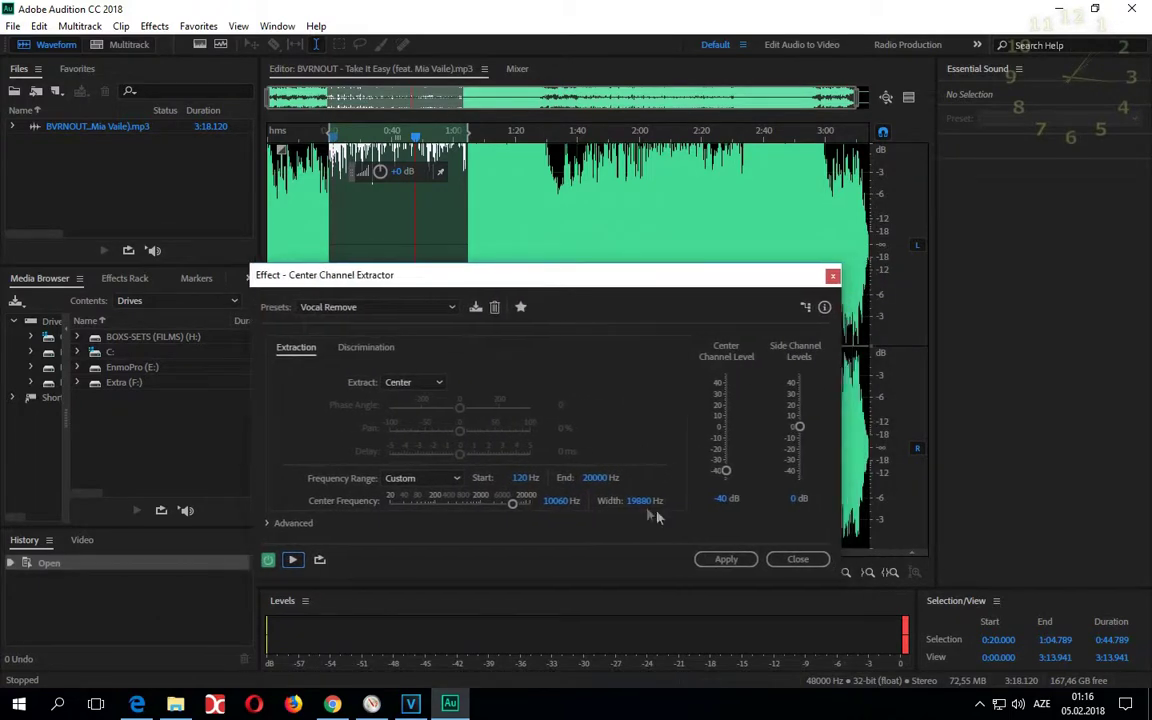
{"action": "left_click", "coordinate": [724, 560]}
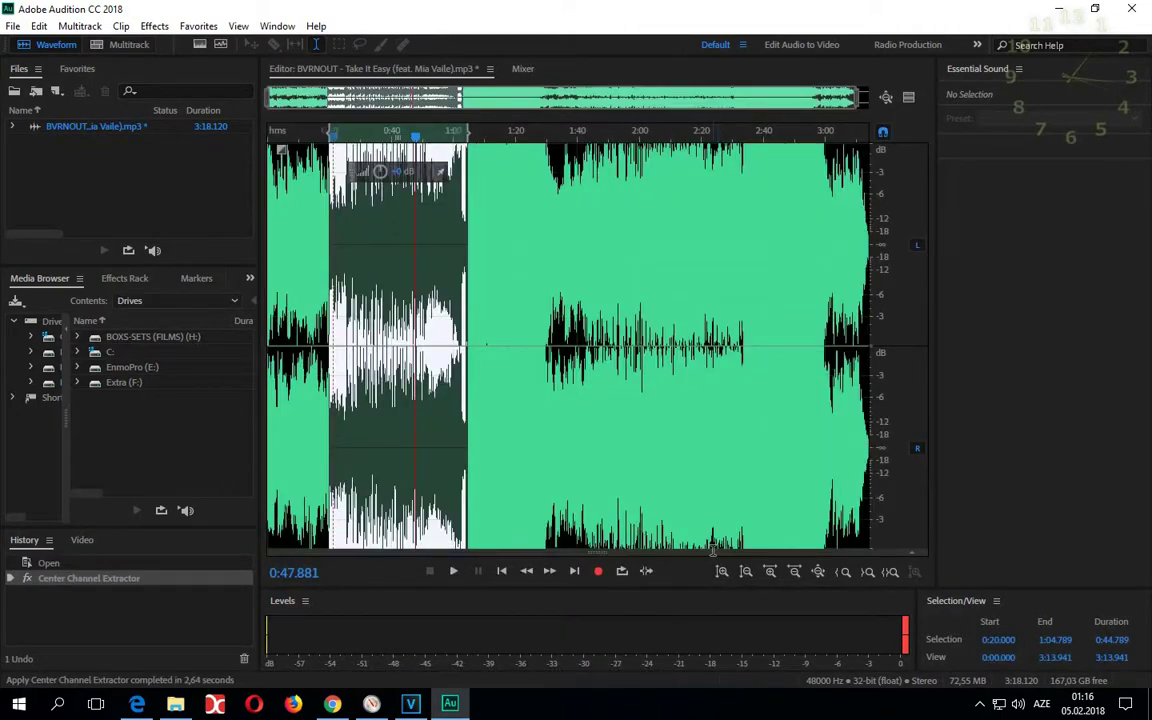
Play the transition into the processed section several times, starting from about 0:17 to 0:18.
{"action": "left_click", "coordinate": [342, 134]}
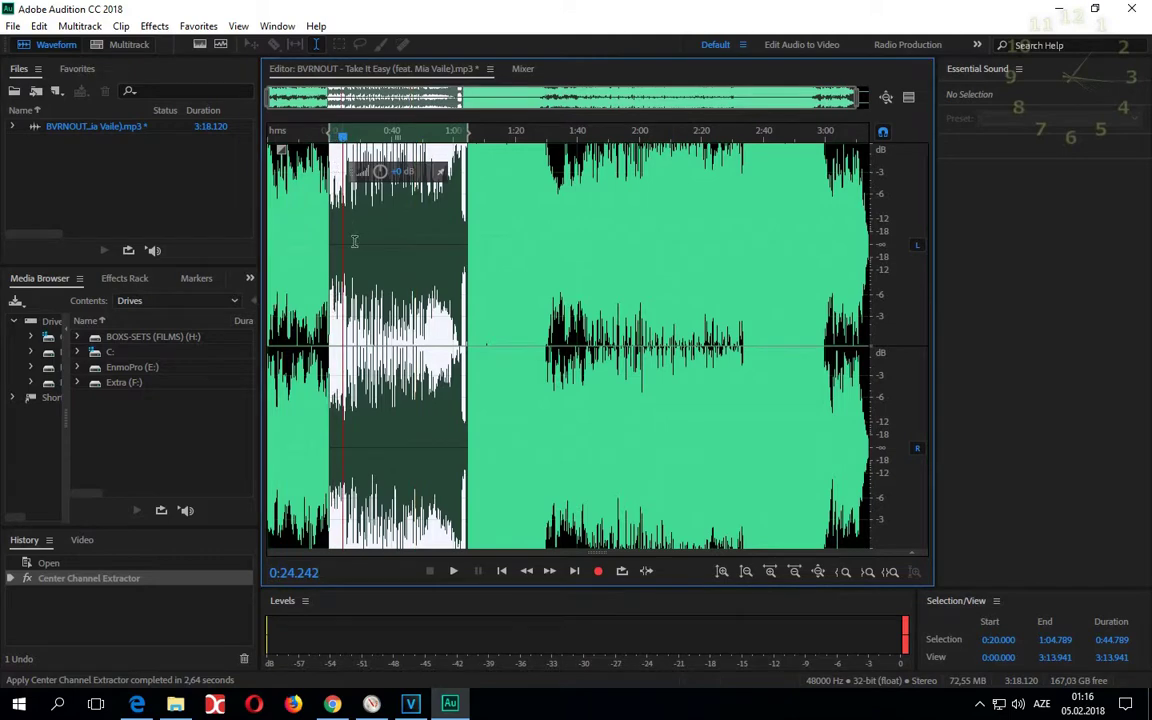
{"action": "left_click", "coordinate": [327, 134]}
{"action": "scroll", "coordinate": [463, 133], "scroll_direction": "up", "scroll_amount": 2}
{"action": "scroll", "coordinate": [463, 133], "scroll_direction": "down", "scroll_amount": 2}
{"action": "scroll", "coordinate": [321, 130], "scroll_direction": "up", "scroll_amount": 2}
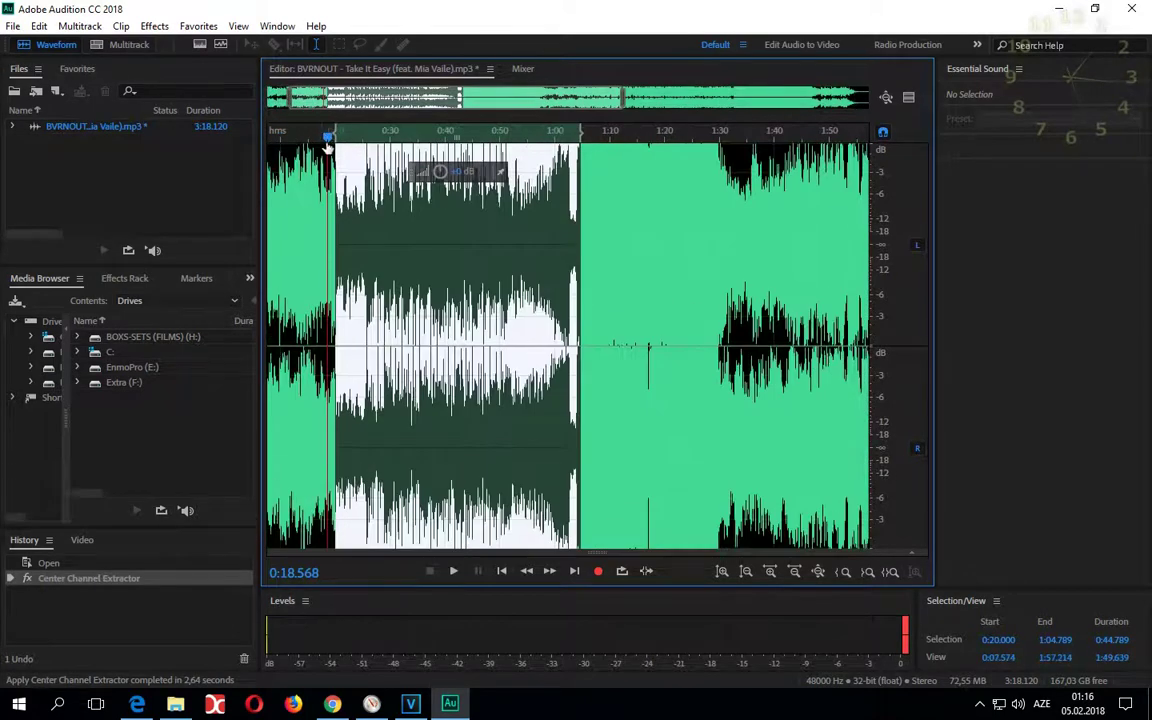
{"action": "key", "text": "space"}
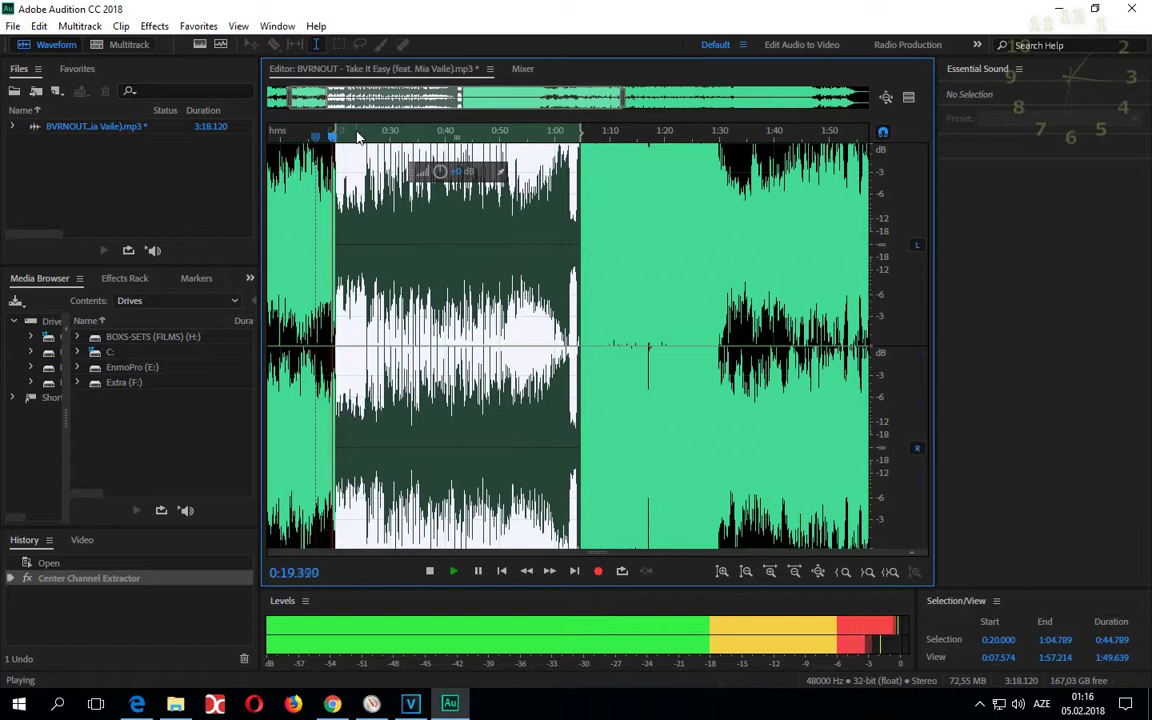
{"action": "key", "text": "space"}
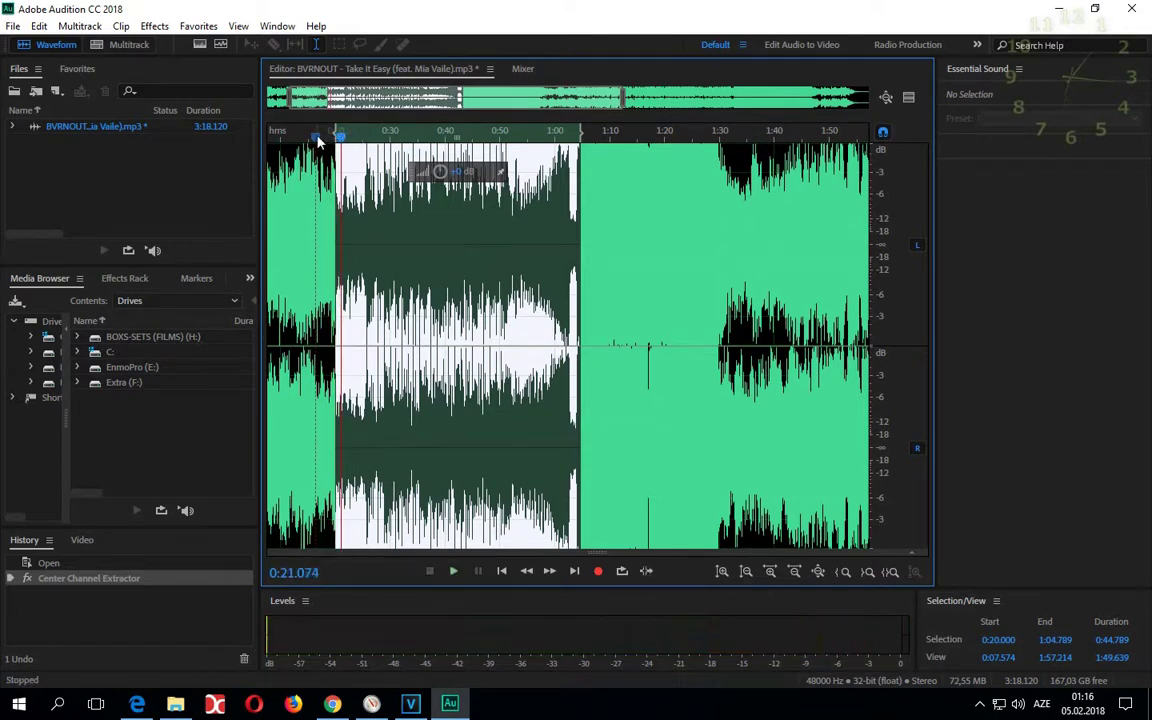
{"action": "key", "text": "space"}
{"action": "key", "text": "space"}
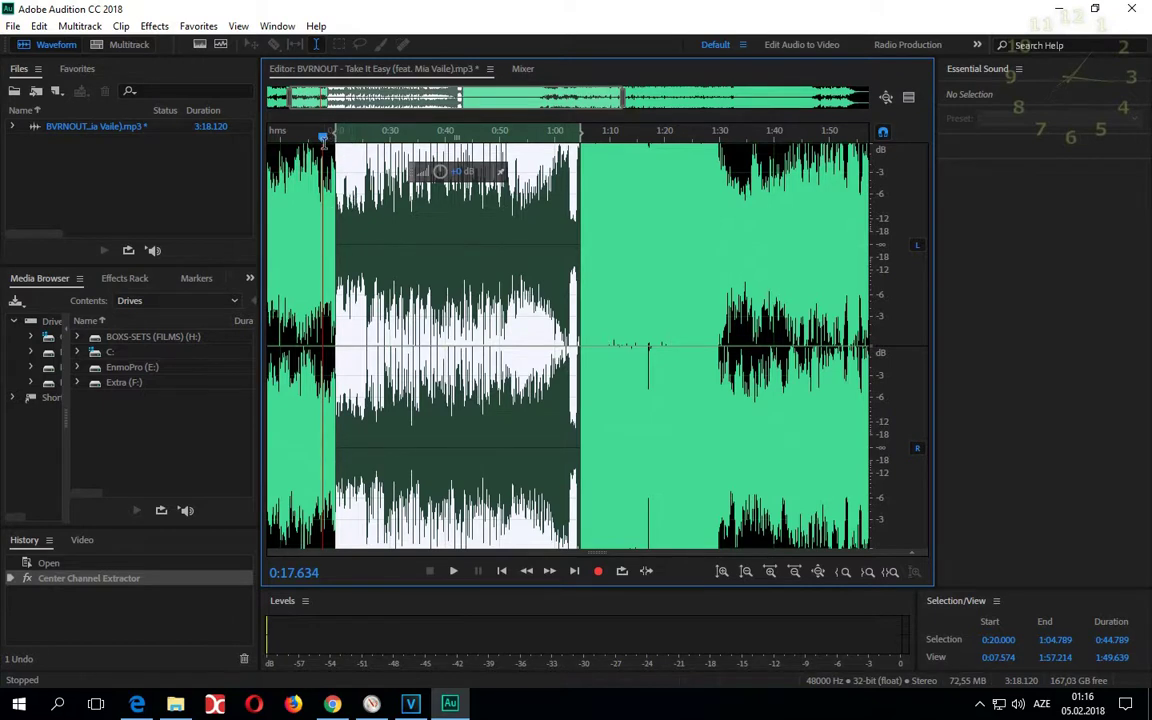
{"action": "key", "text": "space"}
{"action": "key", "text": "space"}
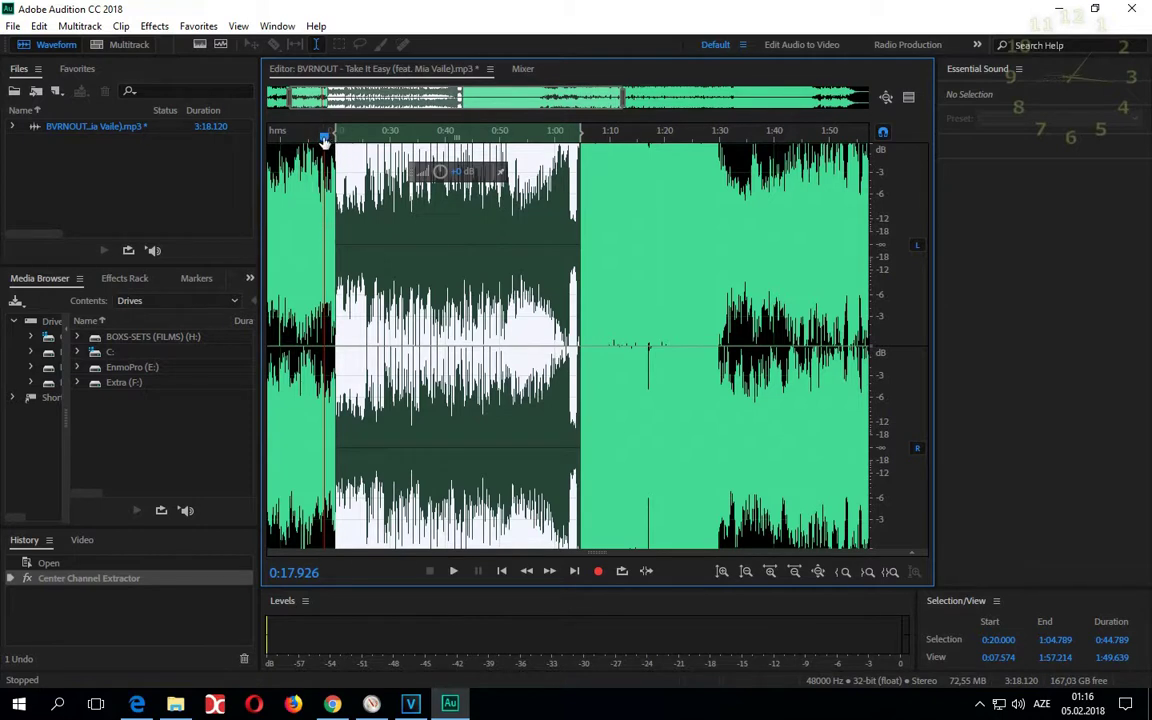
{"action": "key", "text": "space"}
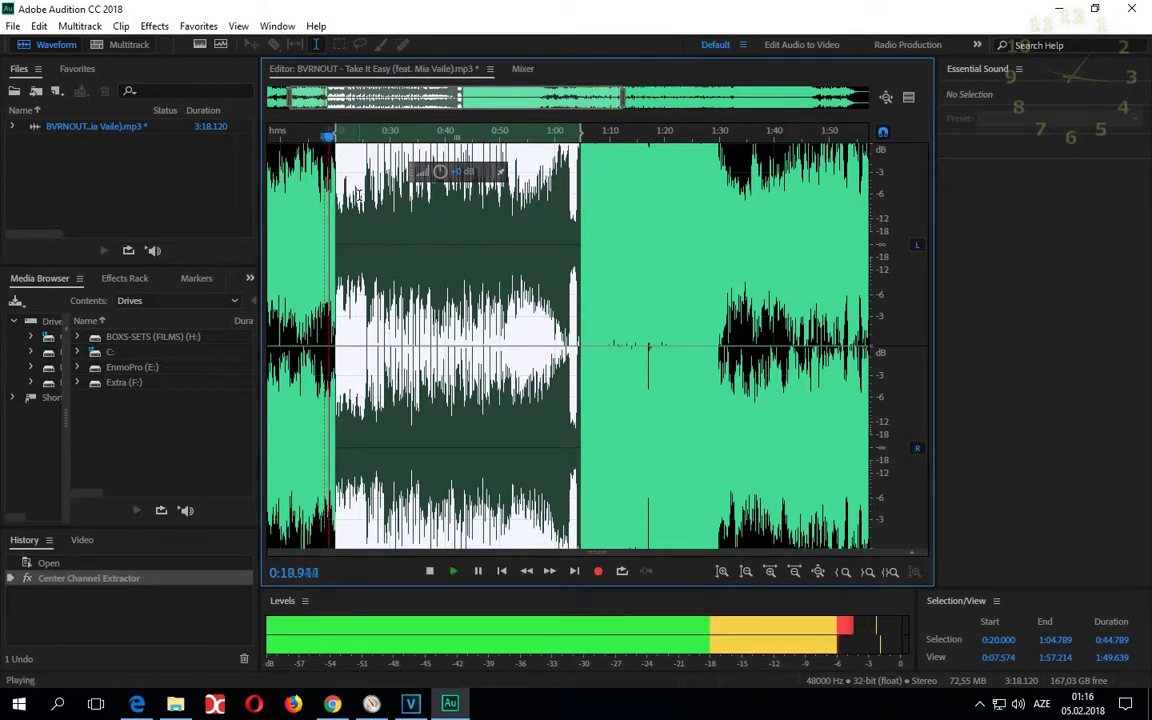
{"action": "key", "text": "space"}
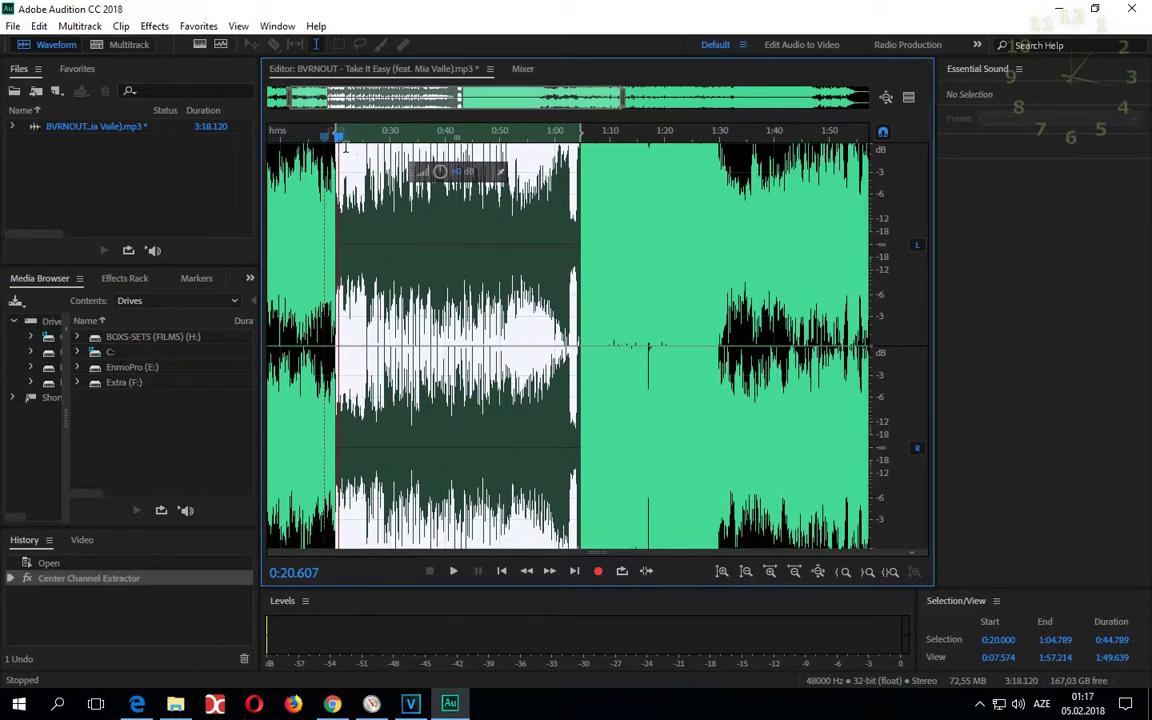
Open the Parametric Equalizer for the processed section and load the (Default) preset.
{"action": "left_click", "coordinate": [156, 27]}
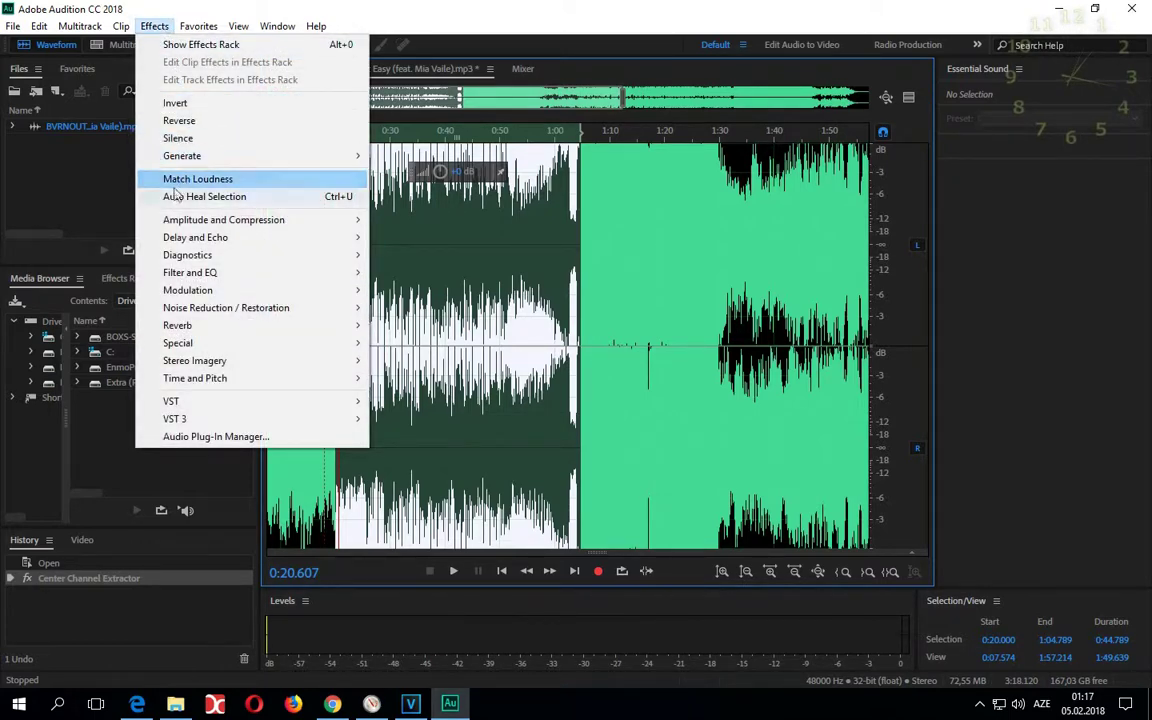
{"action": "mouse_move", "coordinate": [154, 273]}
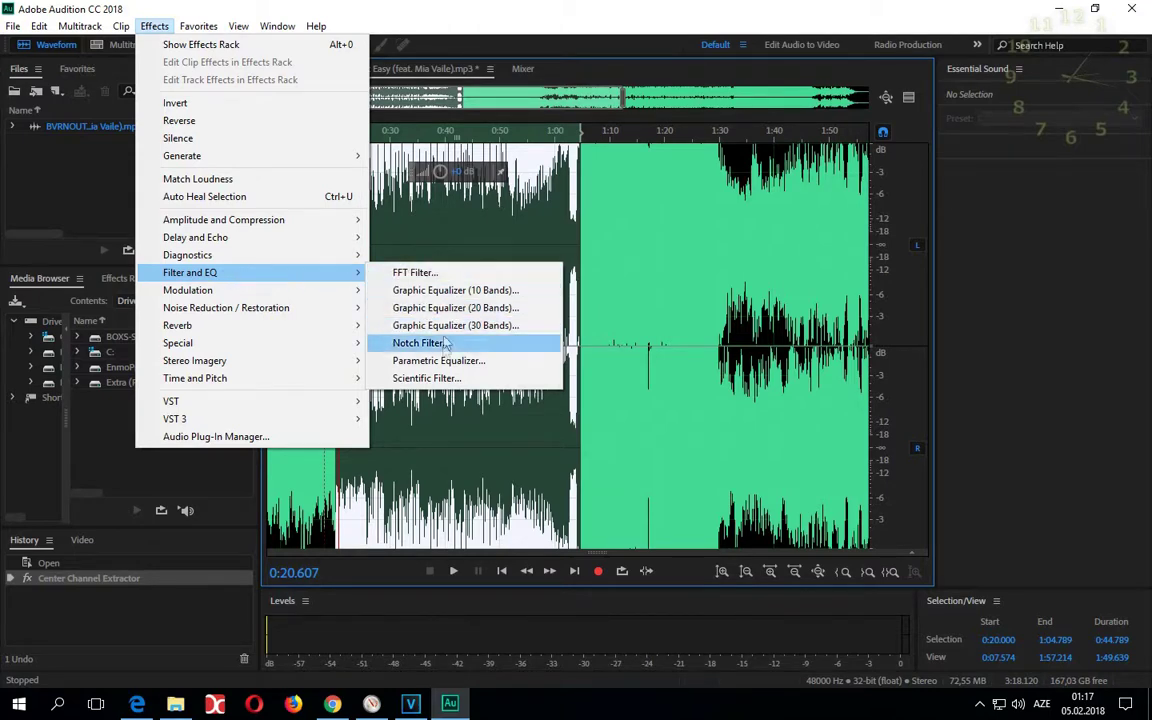
{"action": "left_click", "coordinate": [463, 361]}
{"action": "left_click_drag", "start_coordinate": [496, 170], "coordinate": [489, 207]}
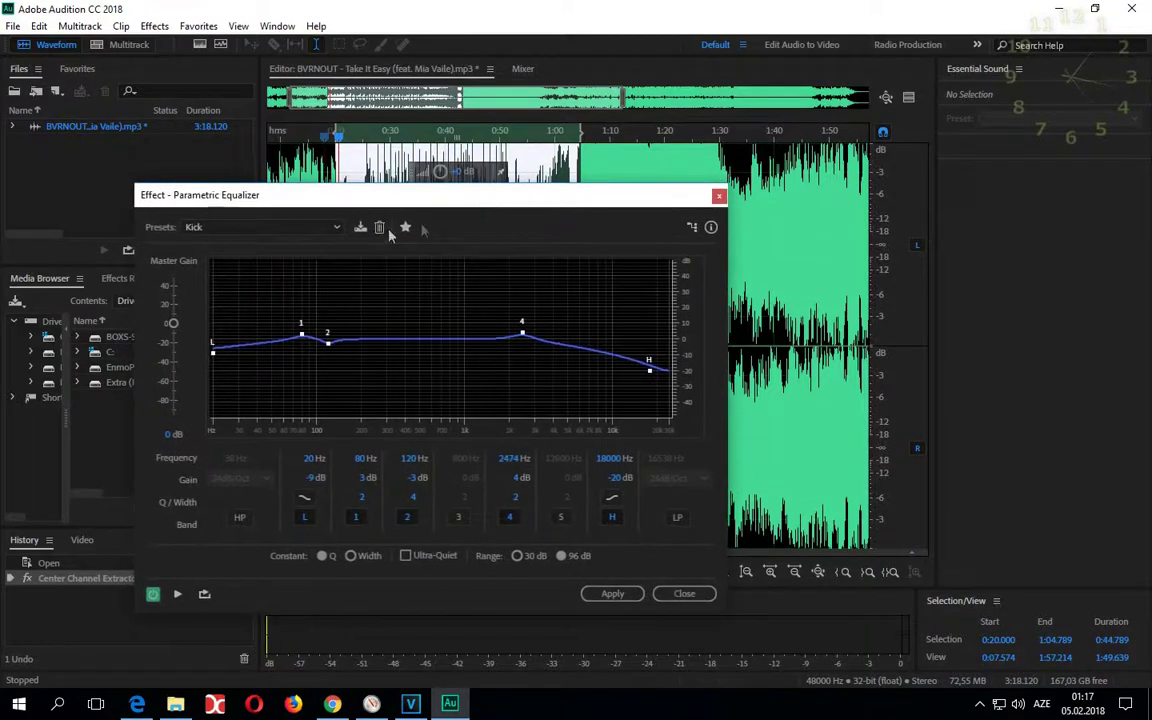
{"action": "left_click", "coordinate": [340, 228]}
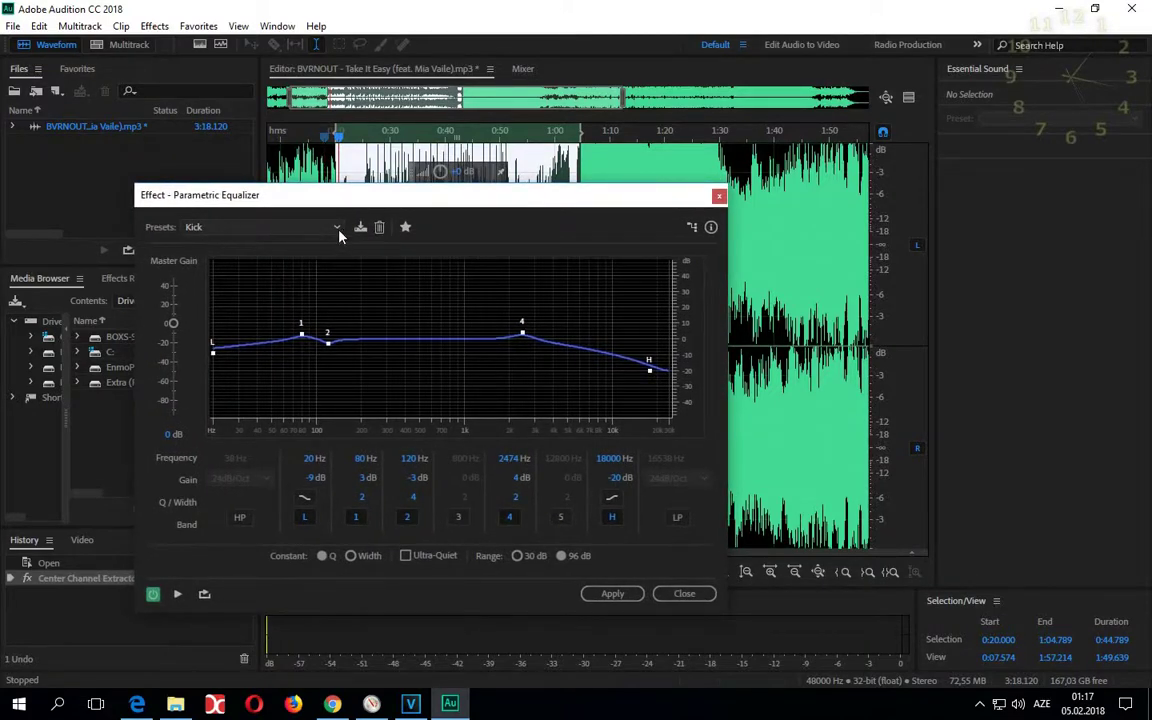
{"action": "left_click", "coordinate": [256, 245]}
Move the Parametric Equalizer window off the waveform and preview the selected section with the flat curve.
{"action": "left_click_drag", "start_coordinate": [435, 198], "coordinate": [738, 206]}
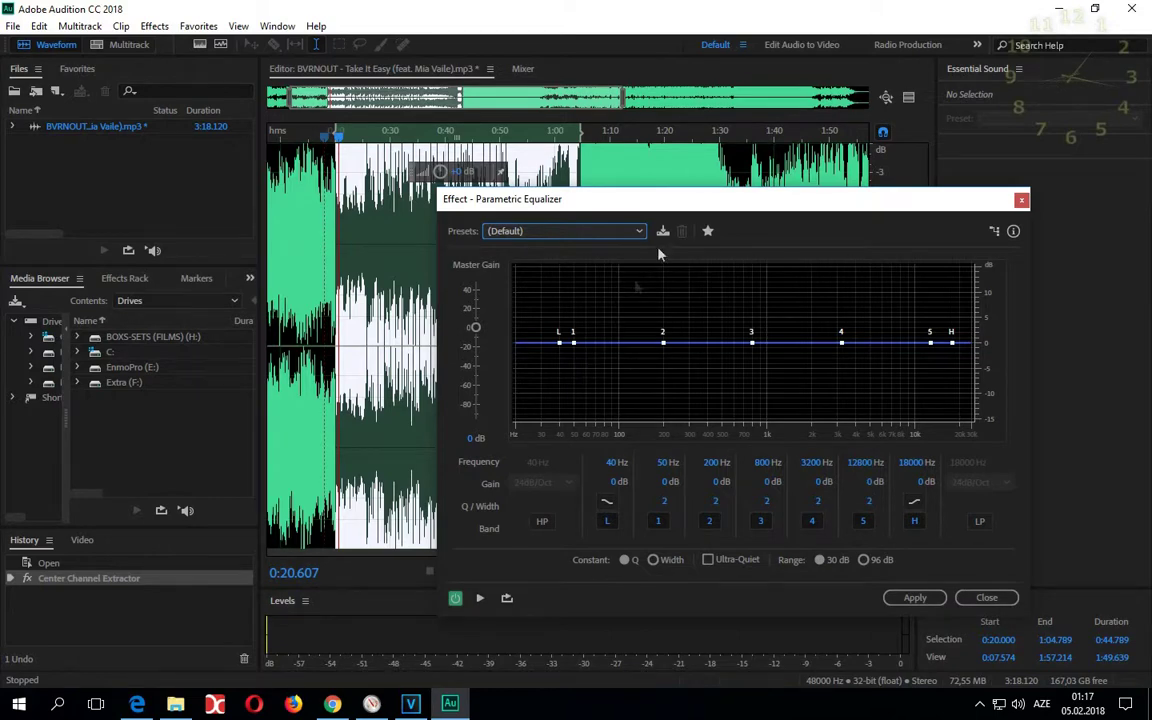
{"action": "left_click_drag", "start_coordinate": [666, 206], "coordinate": [817, 191]}
{"action": "left_click_drag", "start_coordinate": [328, 140], "coordinate": [318, 140]}
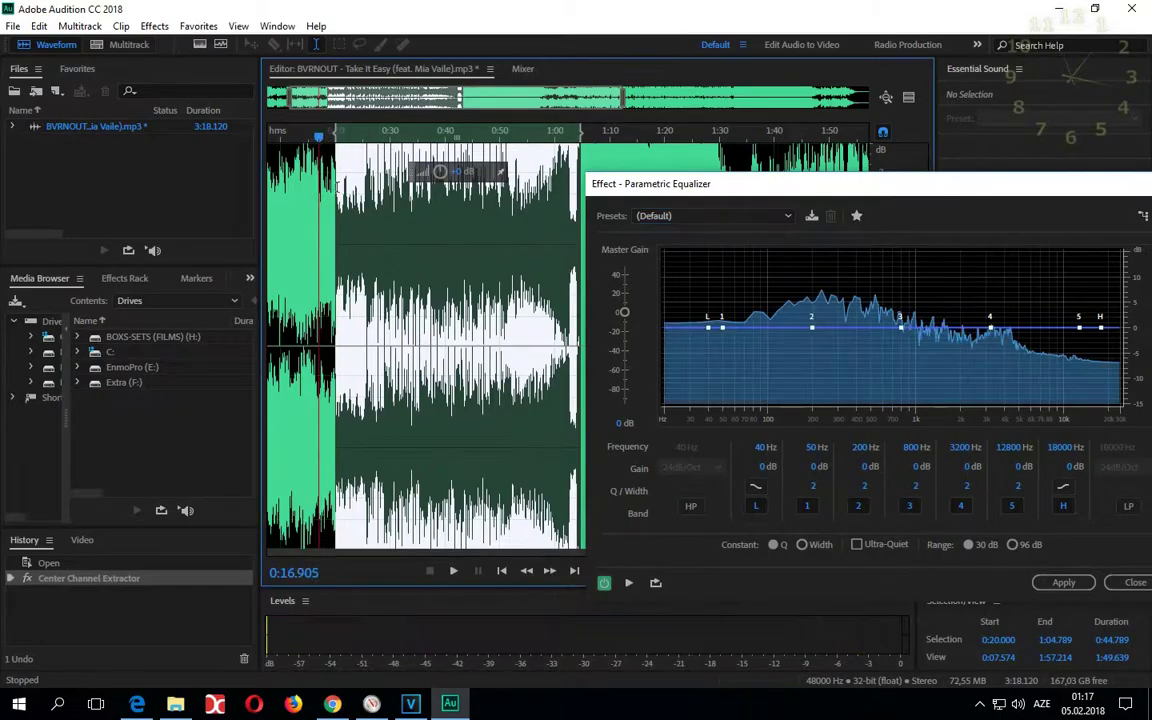
{"action": "left_click", "coordinate": [633, 588]}
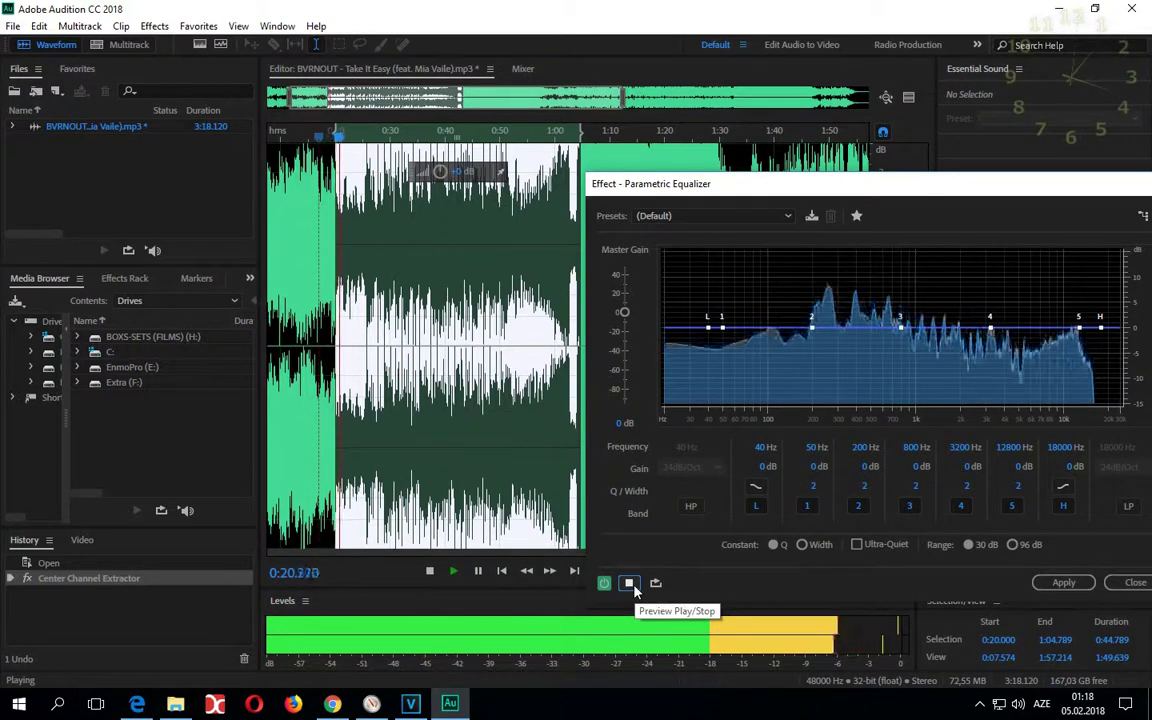
{"action": "left_click", "coordinate": [632, 588]}
Raise the low shelf to 8,7 dB at 25 Hz, band 2 to 4,4 dB at 210 Hz and band 4 to 3,3 dB at 3239 Hz while previewing.
{"action": "left_click_drag", "start_coordinate": [709, 327], "coordinate": [679, 284]}
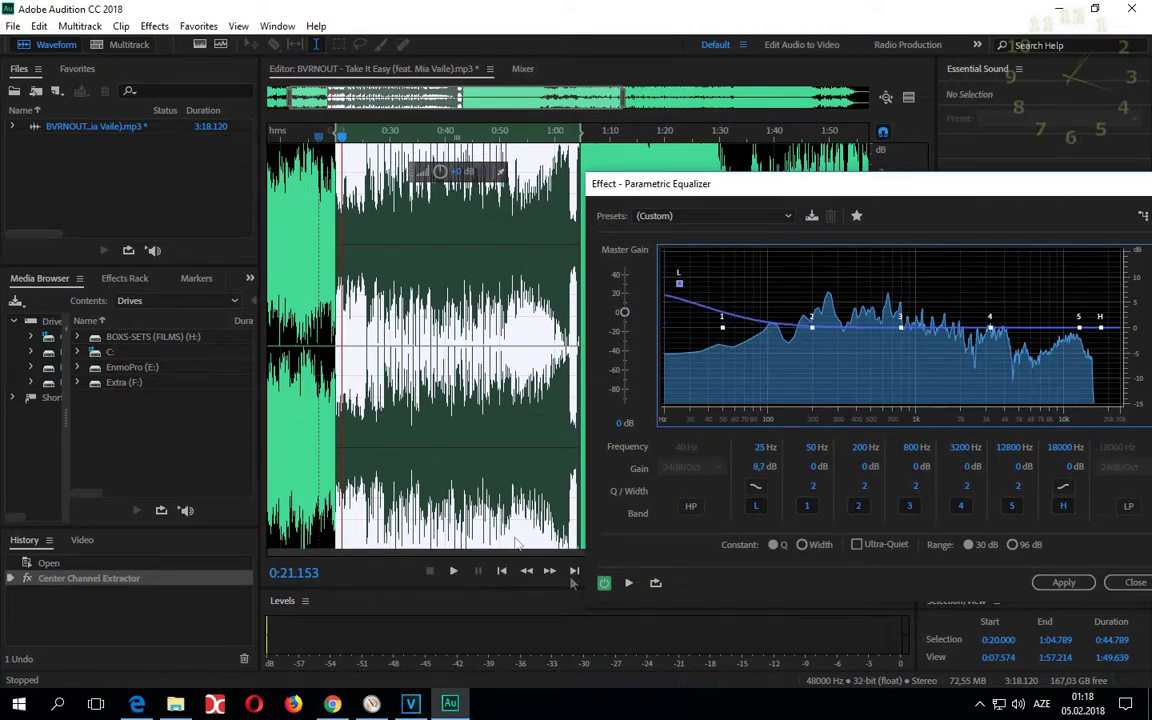
{"action": "key", "text": "space"}
{"action": "left_click_drag", "start_coordinate": [819, 338], "coordinate": [816, 305]}
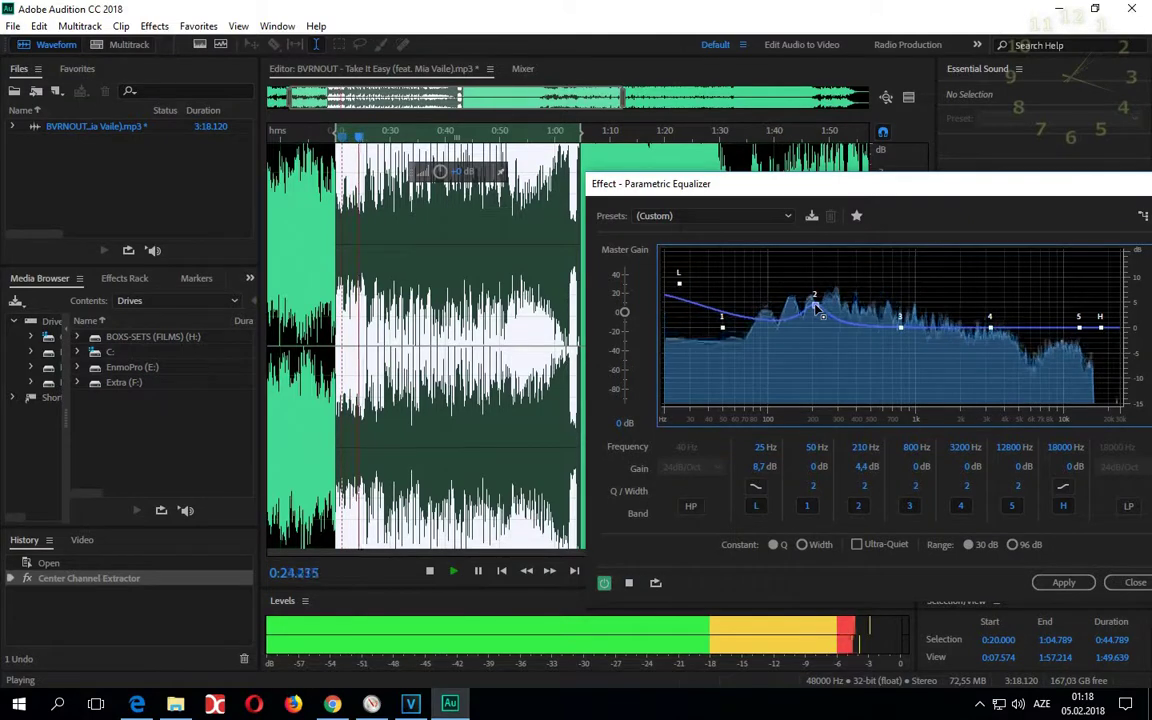
{"action": "mouse_move", "coordinate": [991, 331]}
{"action": "left_mouse_down"}
{"action": "mouse_move", "coordinate": [993, 313]}
{"action": "mouse_move", "coordinate": [999, 322]}
{"action": "left_mouse_up"}
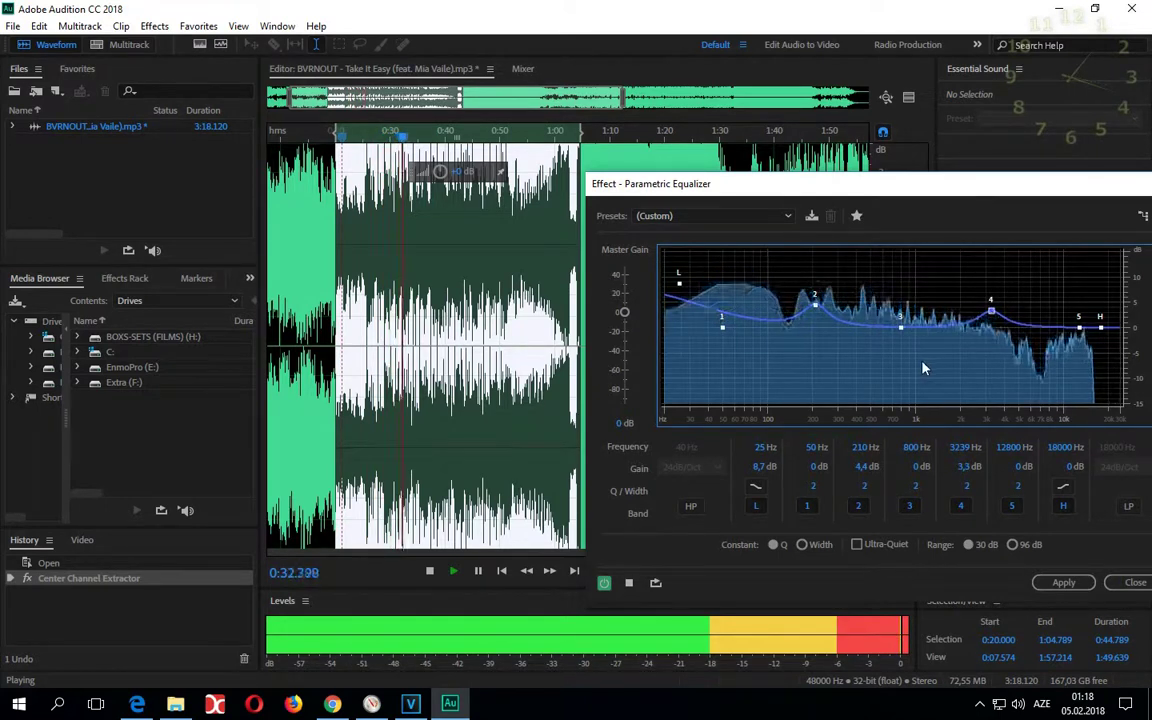
{"action": "left_click", "coordinate": [628, 584]}
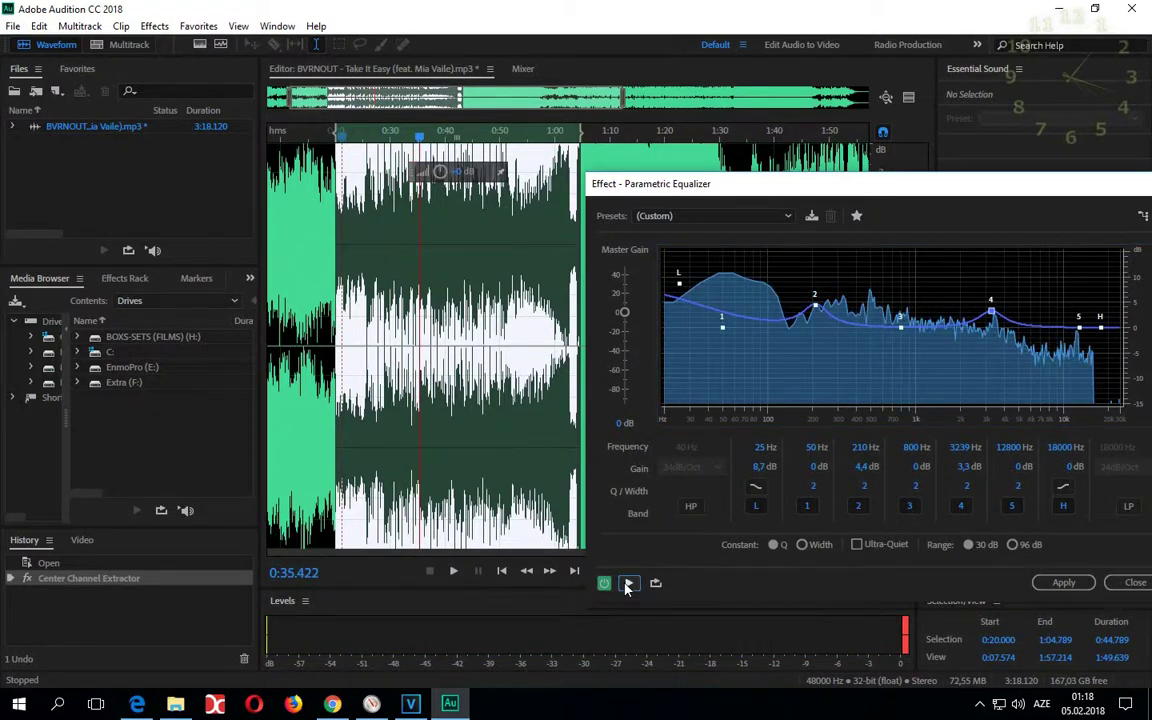
Resume the preview and raise the high shelf to about 4,7 dB at 18948 Hz.
{"action": "left_click_drag", "start_coordinate": [925, 192], "coordinate": [922, 192]}
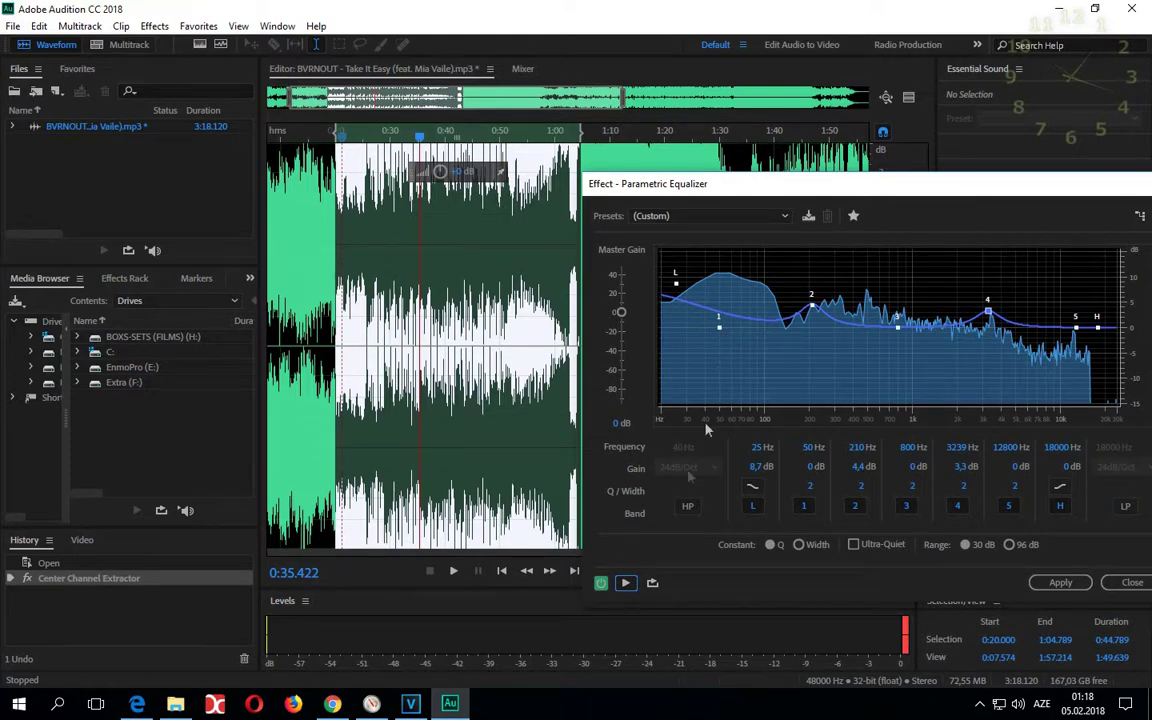
{"action": "left_click", "coordinate": [625, 583]}
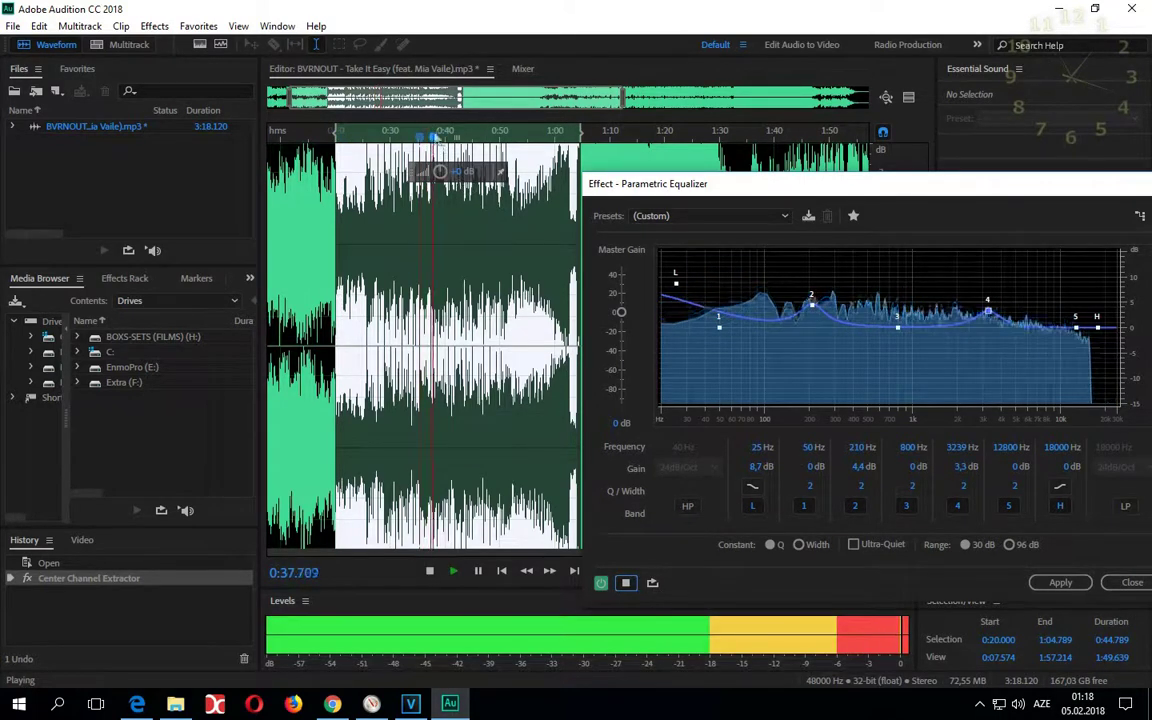
{"action": "left_click_drag", "start_coordinate": [1097, 328], "coordinate": [1102, 305]}
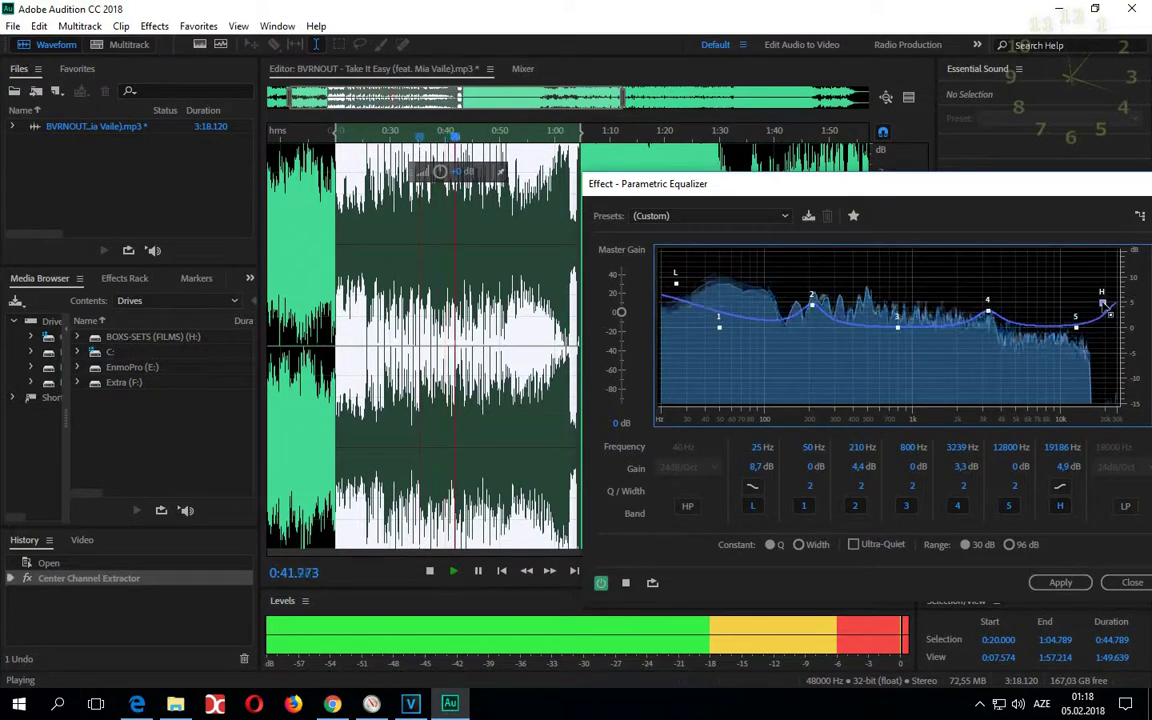
{"action": "left_click_drag", "start_coordinate": [1104, 305], "coordinate": [1101, 307]}
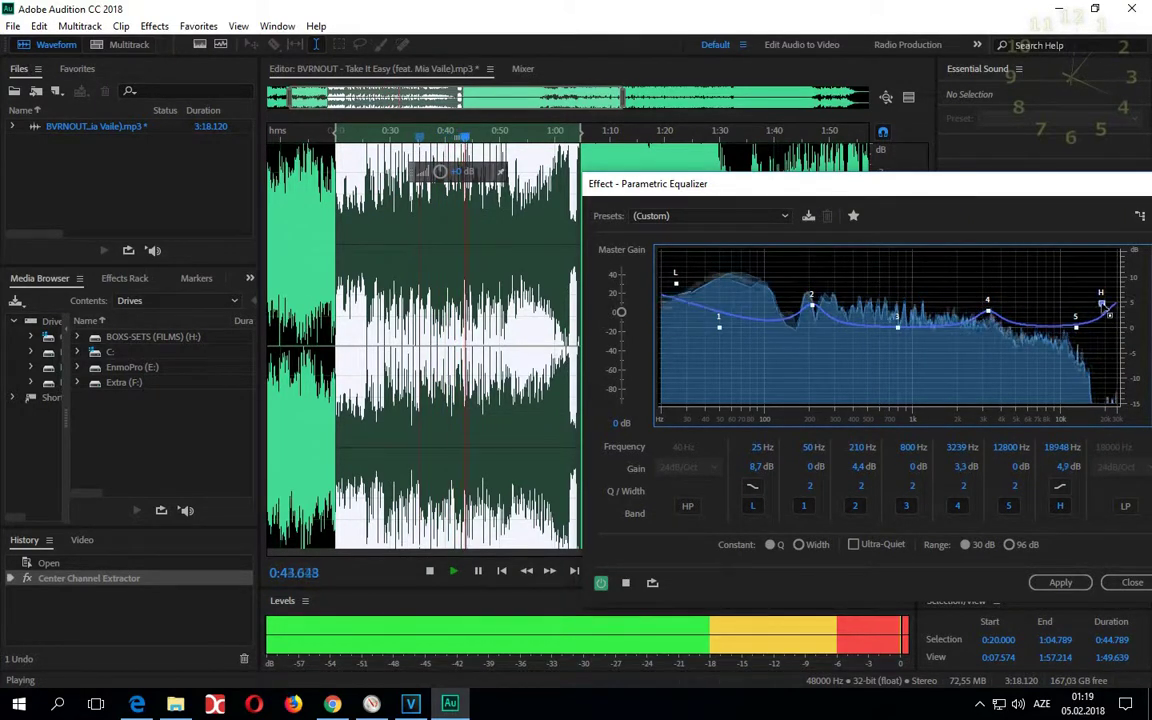
Replay the preview of the equalized section several times from just before its start at about 0:18.
{"action": "left_click", "coordinate": [371, 138]}
{"action": "left_click", "coordinate": [324, 135]}
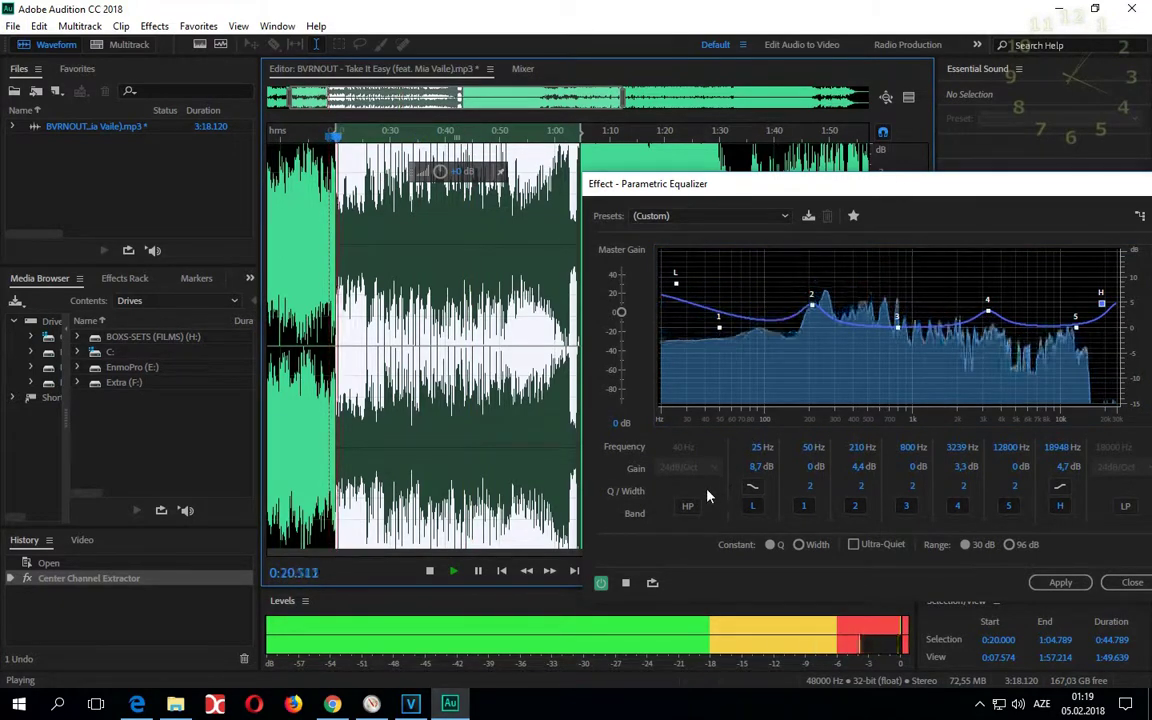
{"action": "left_click", "coordinate": [328, 138]}
{"action": "left_click", "coordinate": [328, 138]}
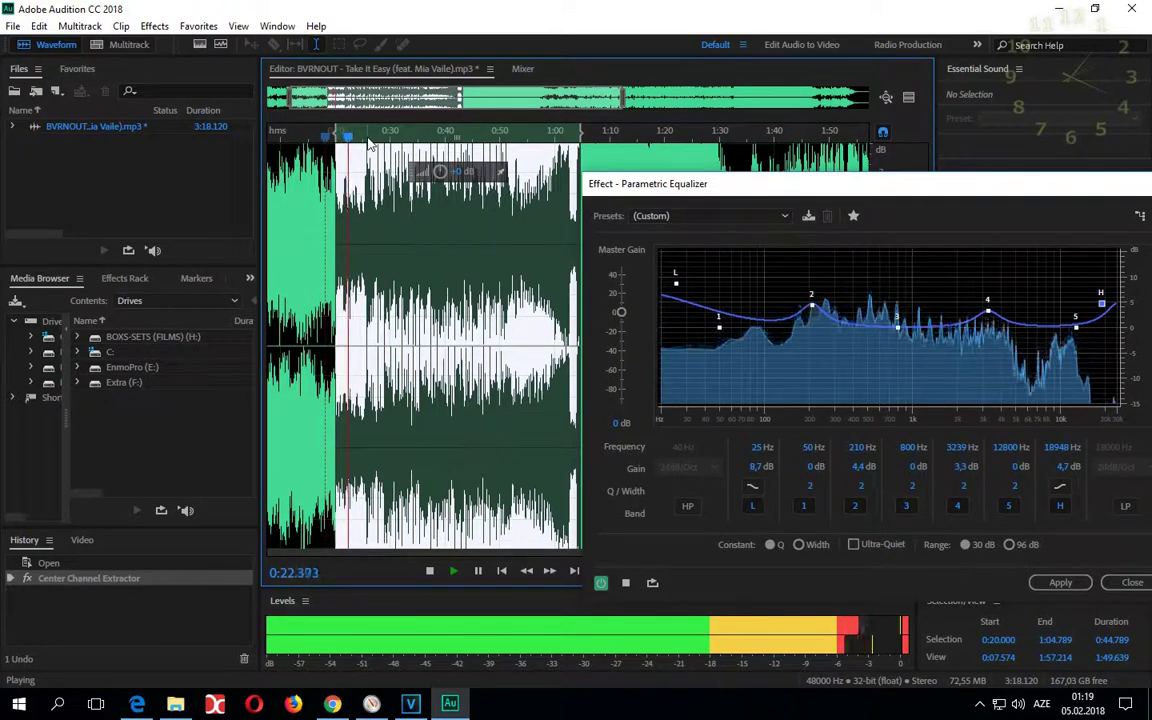
Set the equalizer's master gain to 2,5 dB and apply the equalizer to the selected section.
{"action": "left_click_drag", "start_coordinate": [620, 312], "coordinate": [623, 312]}
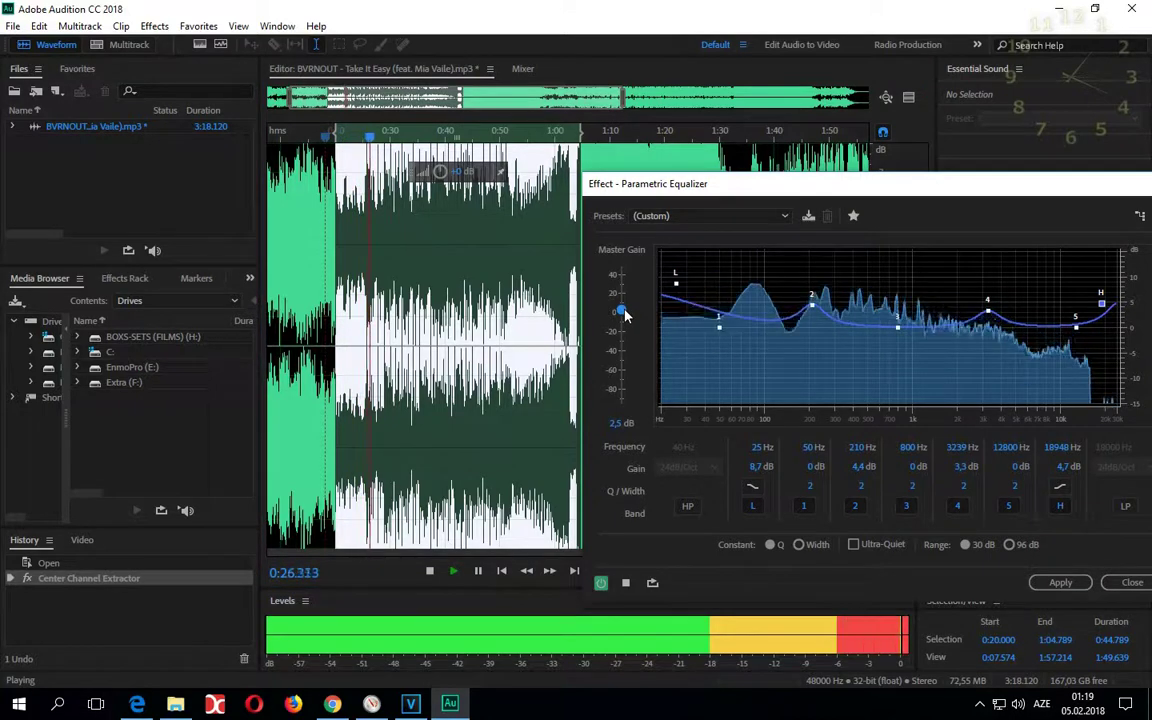
{"action": "left_click_drag", "start_coordinate": [1078, 189], "coordinate": [936, 191]}
{"action": "left_click", "coordinate": [484, 587]}
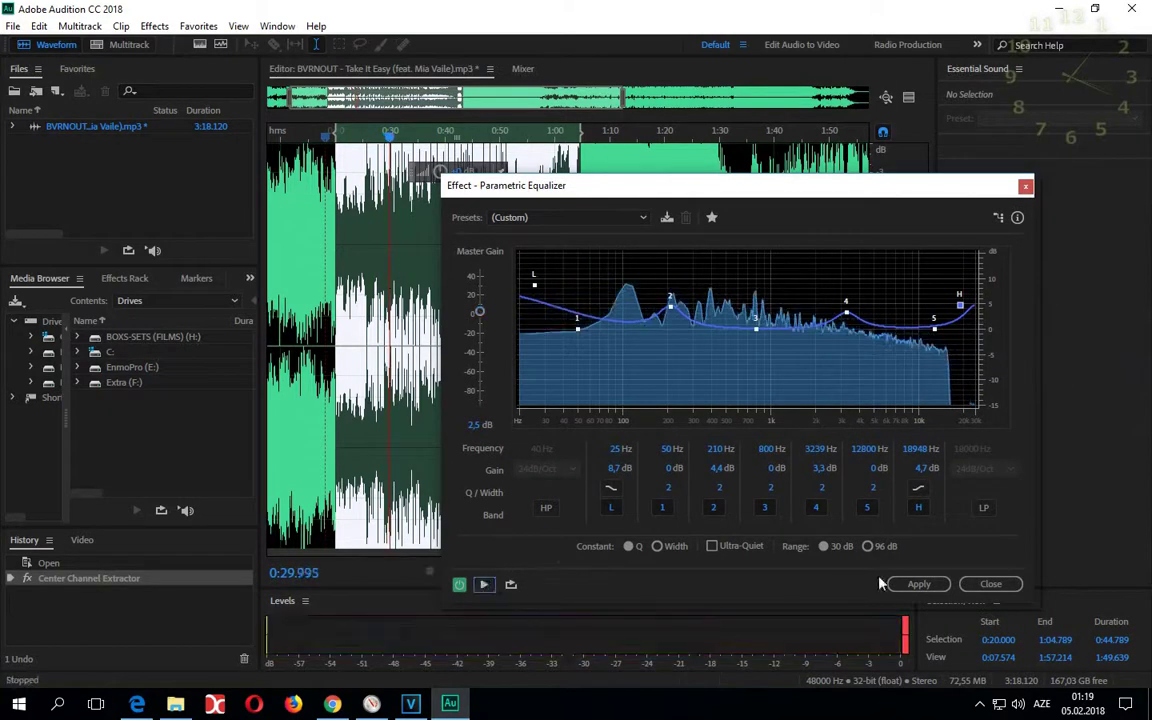
{"action": "left_click", "coordinate": [917, 584]}
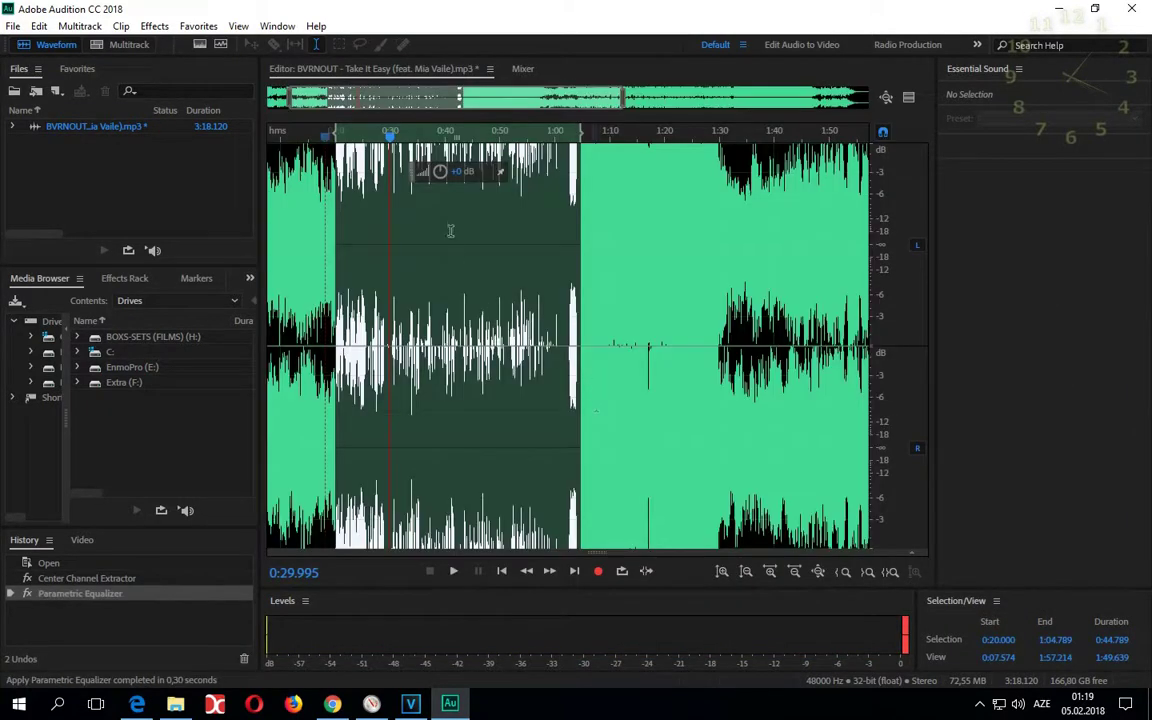
Place the playhead at 0:17.780 and lower the selected section's volume with the on-waveform gain control.
{"action": "left_click_drag", "start_coordinate": [390, 135], "coordinate": [323, 135]}
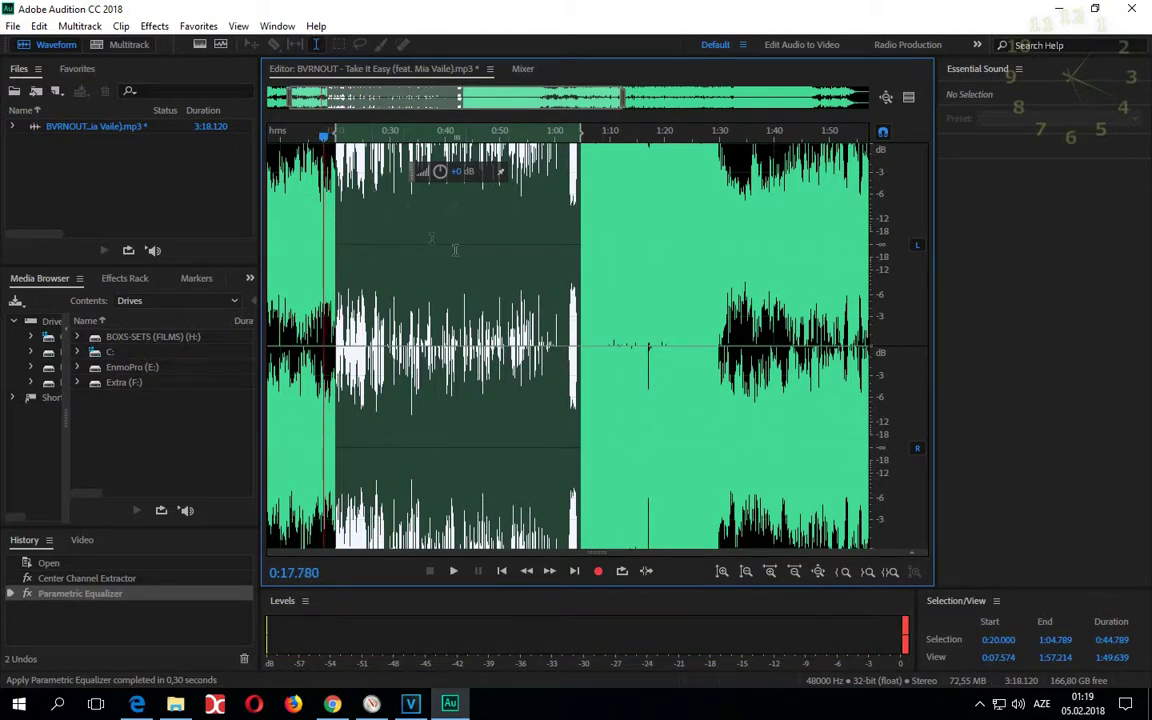
{"action": "left_click_drag", "start_coordinate": [423, 172], "coordinate": [440, 180]}
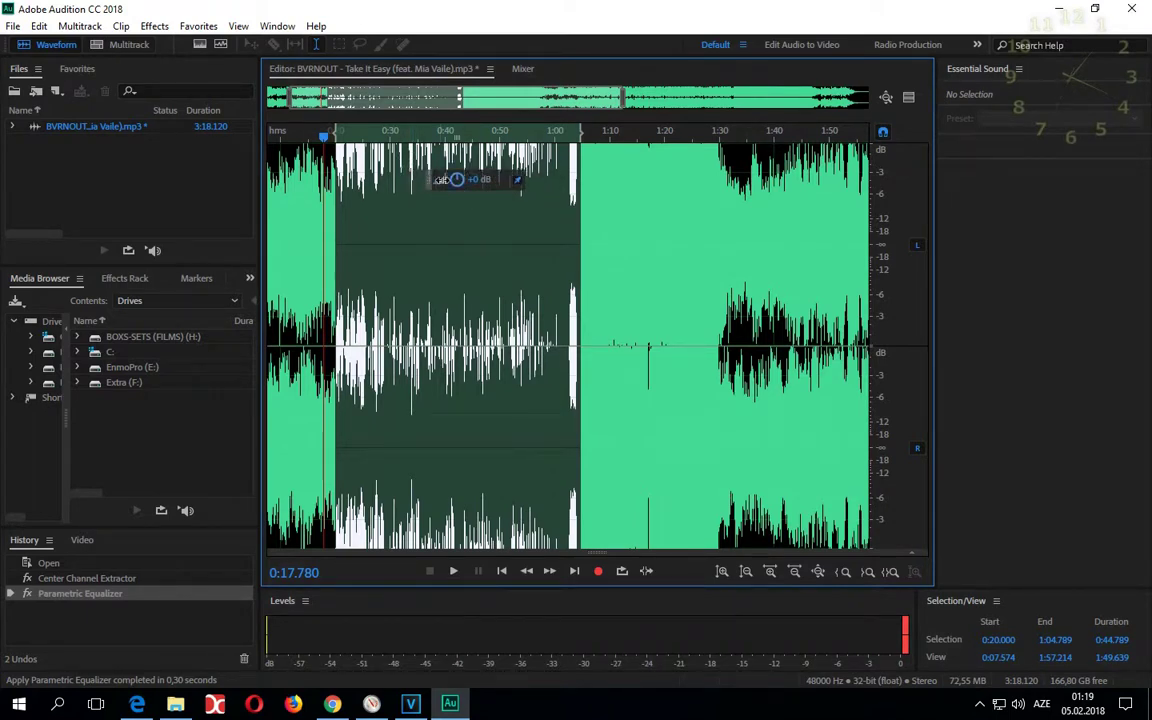
{"action": "scroll", "coordinate": [440, 179], "scroll_direction": "down", "scroll_amount": 3}
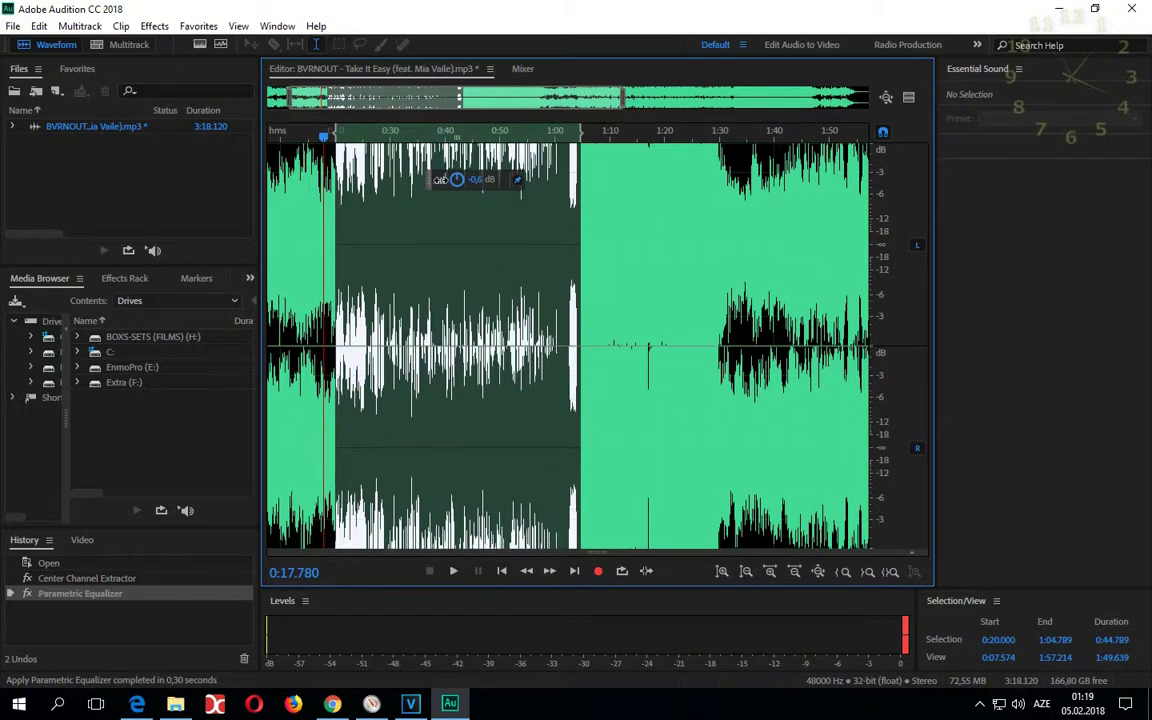
{"action": "scroll", "coordinate": [440, 179], "scroll_direction": "up", "scroll_amount": 3}
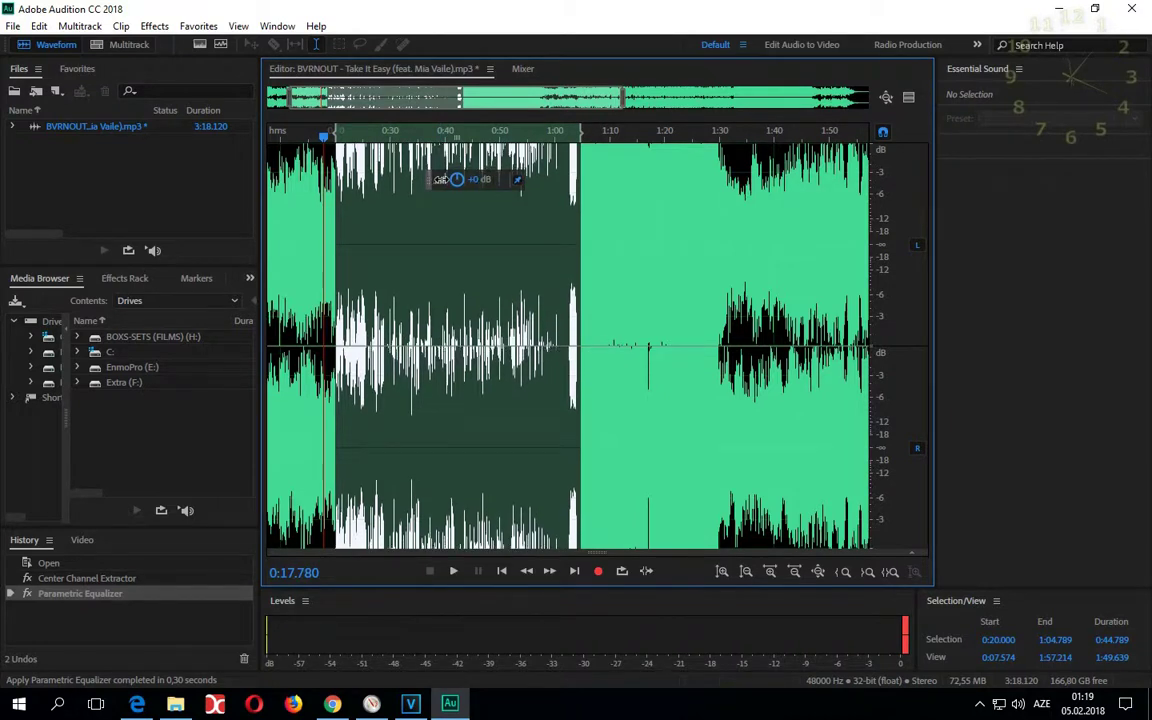
{"action": "scroll", "coordinate": [440, 179], "scroll_direction": "up", "scroll_amount": 6}
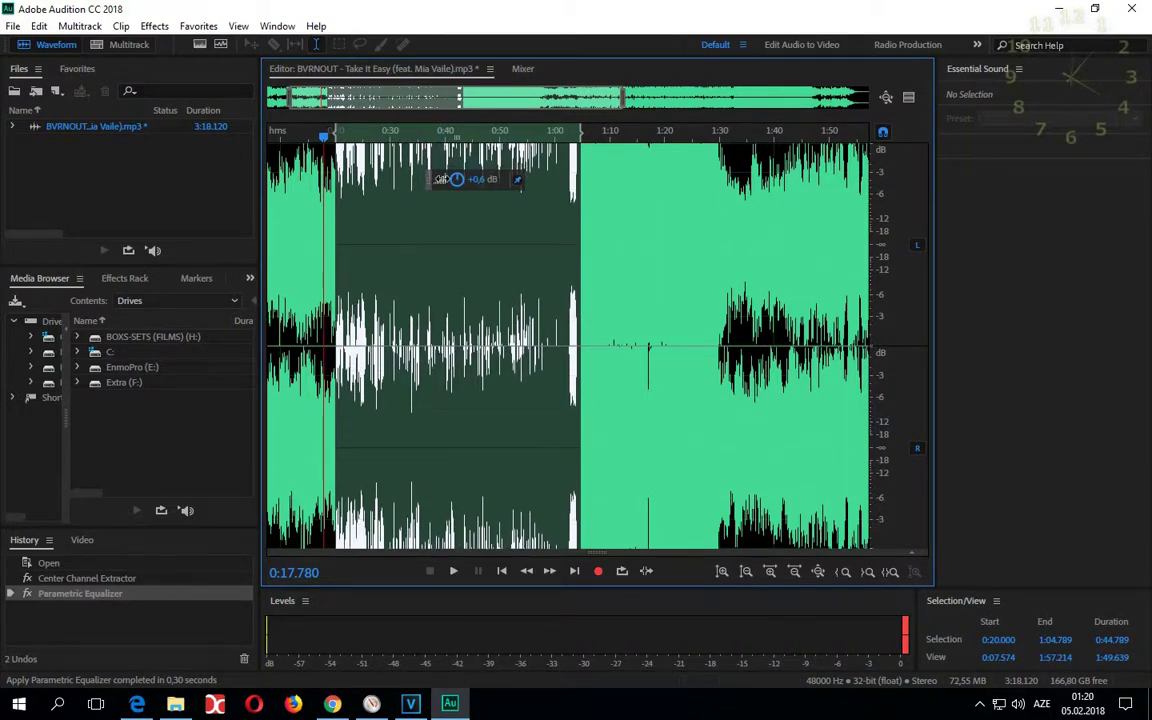
{"action": "scroll", "coordinate": [440, 179], "scroll_direction": "down", "scroll_amount": 6}
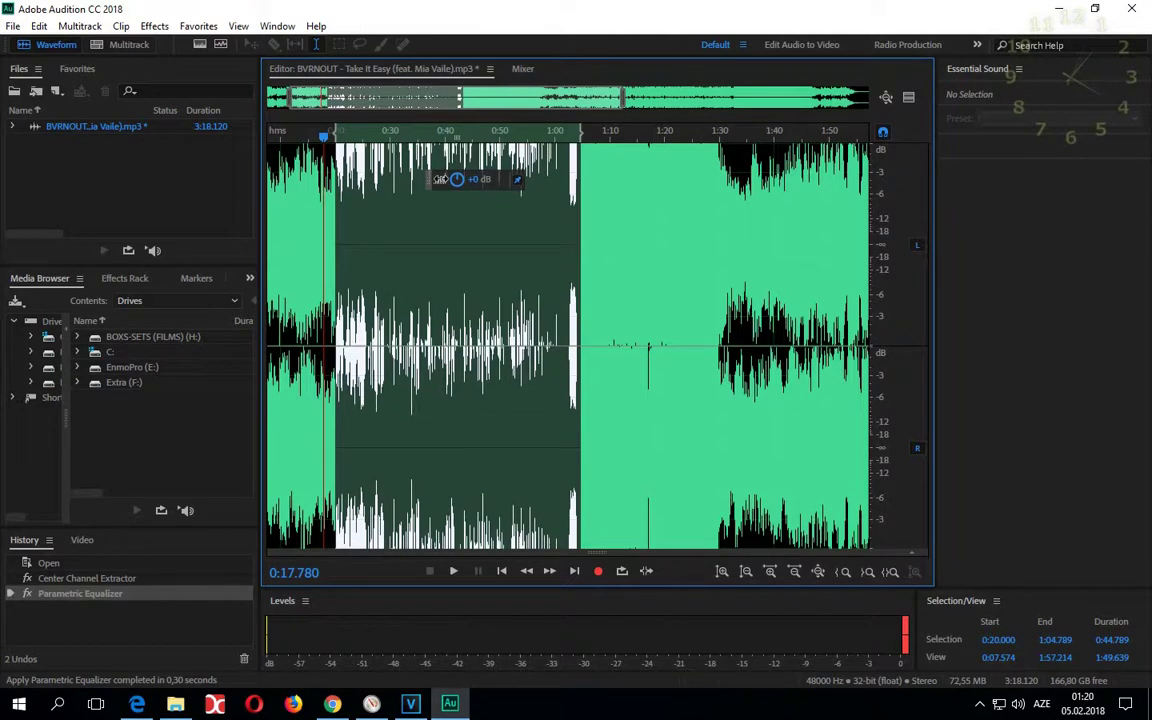
{"action": "scroll", "coordinate": [440, 179], "scroll_direction": "up", "scroll_amount": 5}
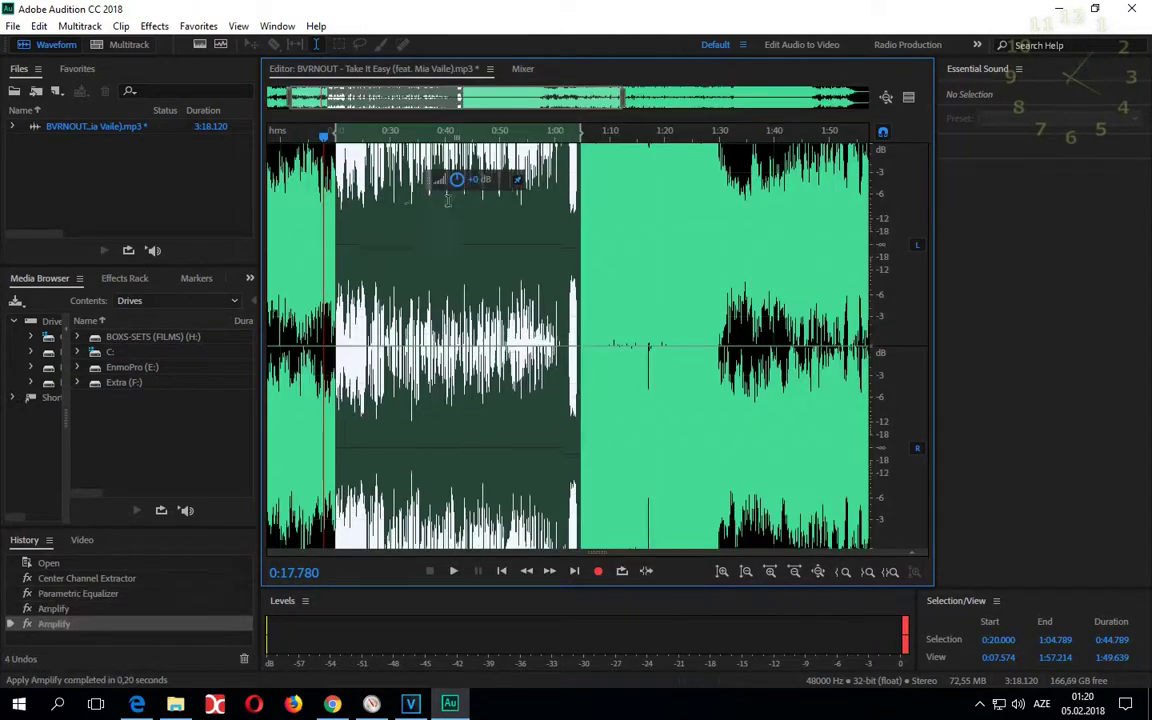
Clear the selection and play the transition into the processed section from 0:17.780.
{"action": "key", "text": "ctrl+shift+a"}
{"action": "left_click", "coordinate": [453, 571]}
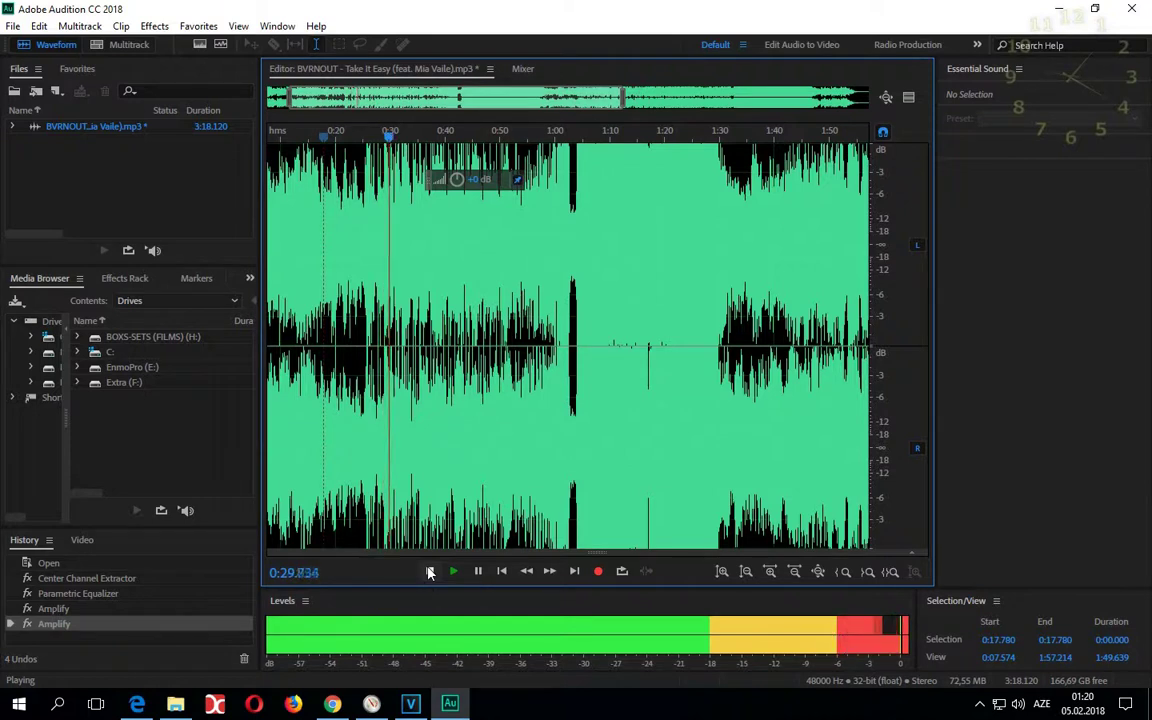
{"action": "left_click", "coordinate": [430, 572]}
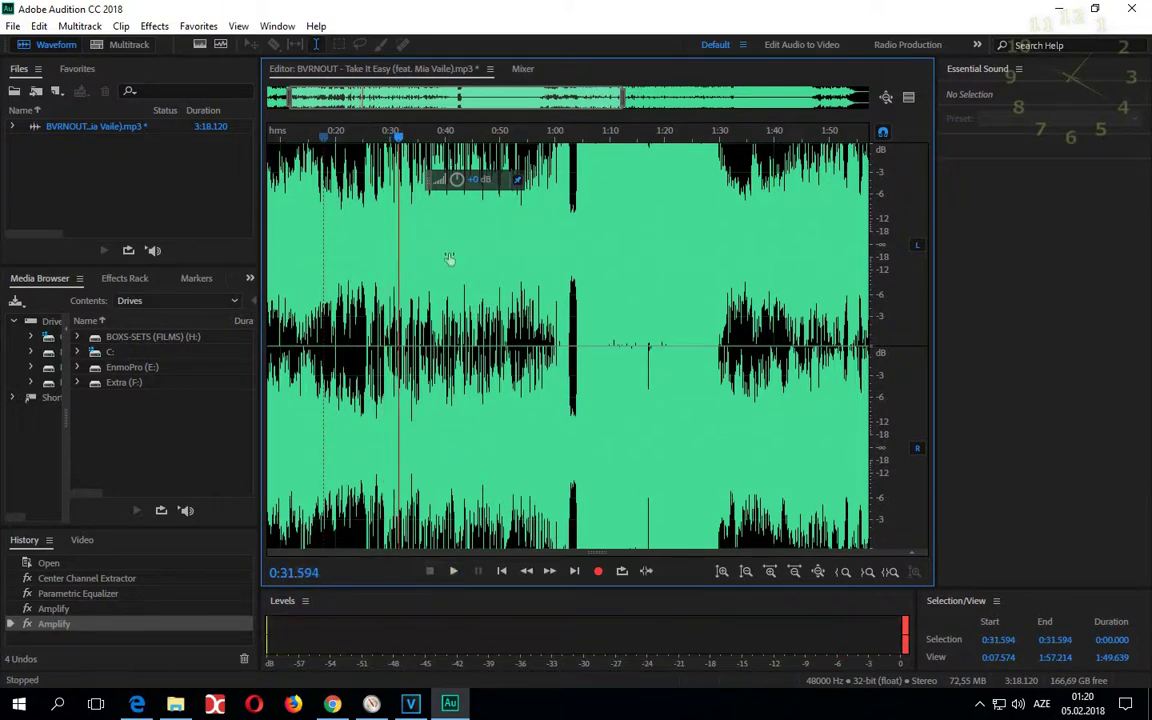
Replay short passages of the processed section, starting from about 0:24.
{"action": "left_click", "coordinate": [358, 135]}
{"action": "key", "text": "space"}
{"action": "key", "text": "space"}
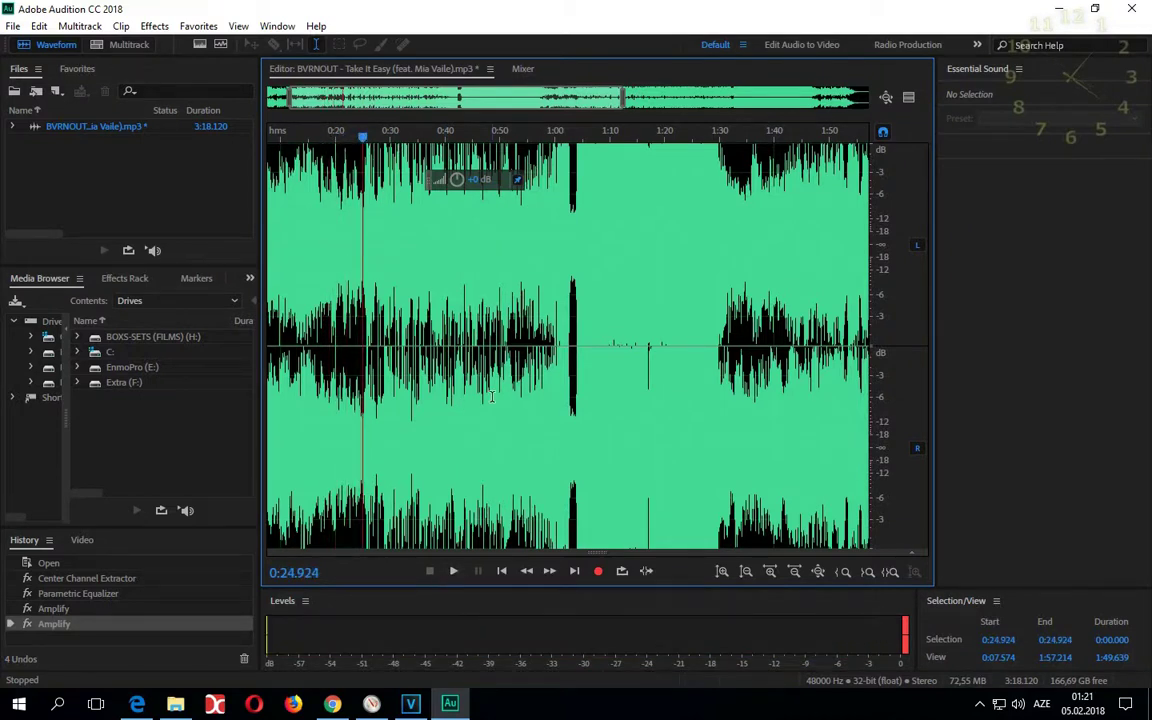
{"action": "left_click", "coordinate": [361, 141]}
{"action": "key", "text": "space"}
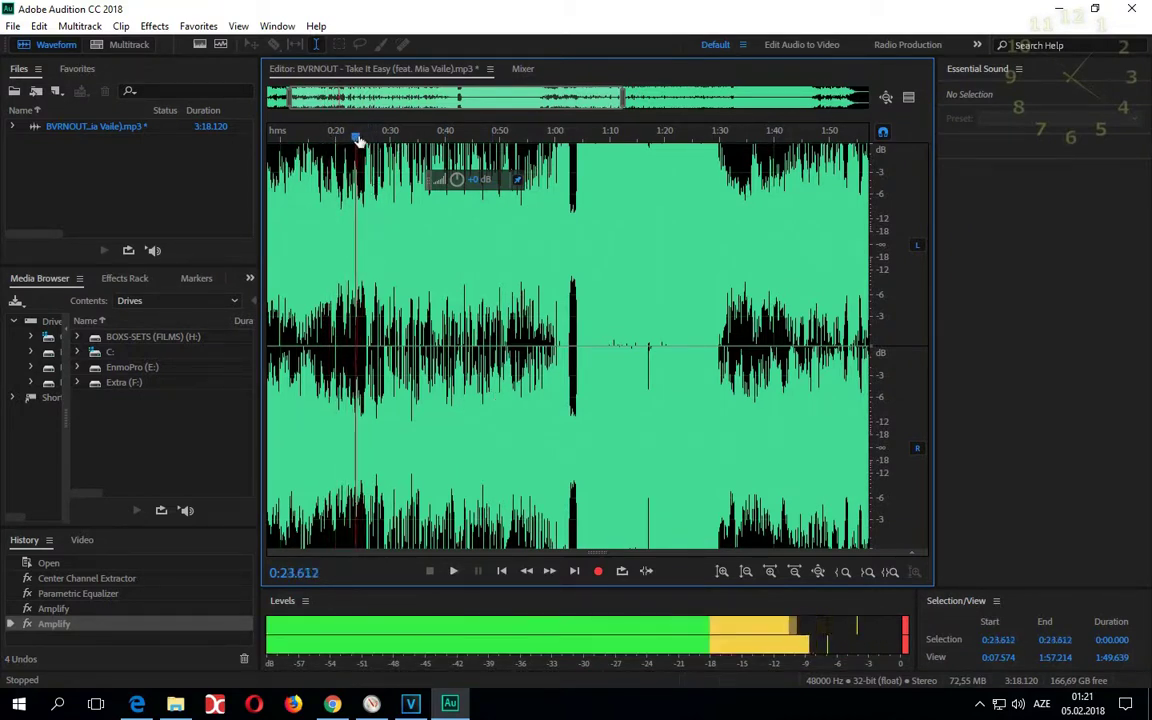
{"action": "key", "text": "space"}
{"action": "left_click", "coordinate": [452, 572]}
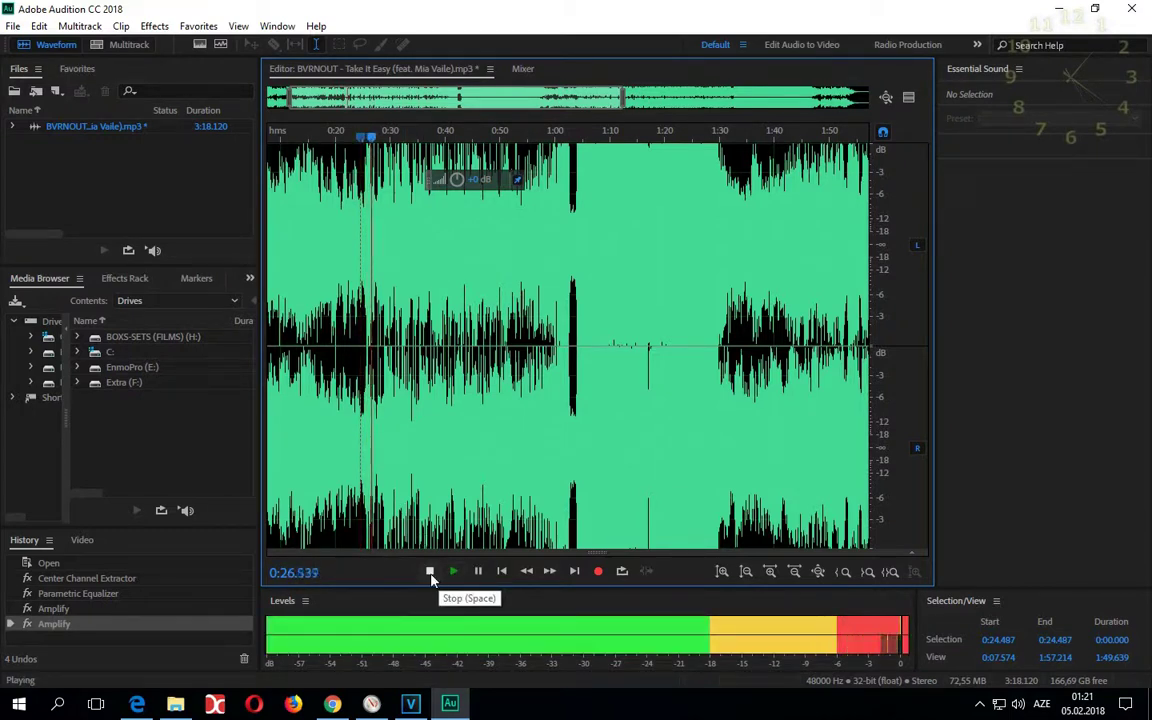
{"action": "left_click", "coordinate": [431, 576]}
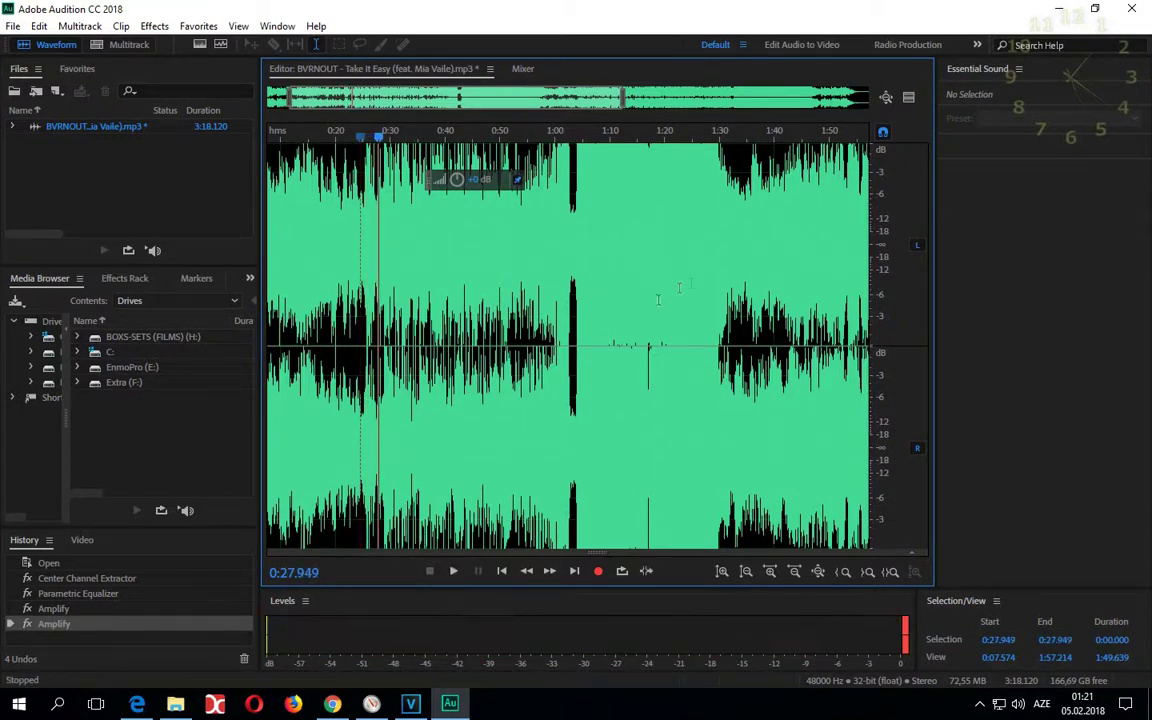
{"action": "left_click_drag", "start_coordinate": [841, 433], "coordinate": [268, 430]}
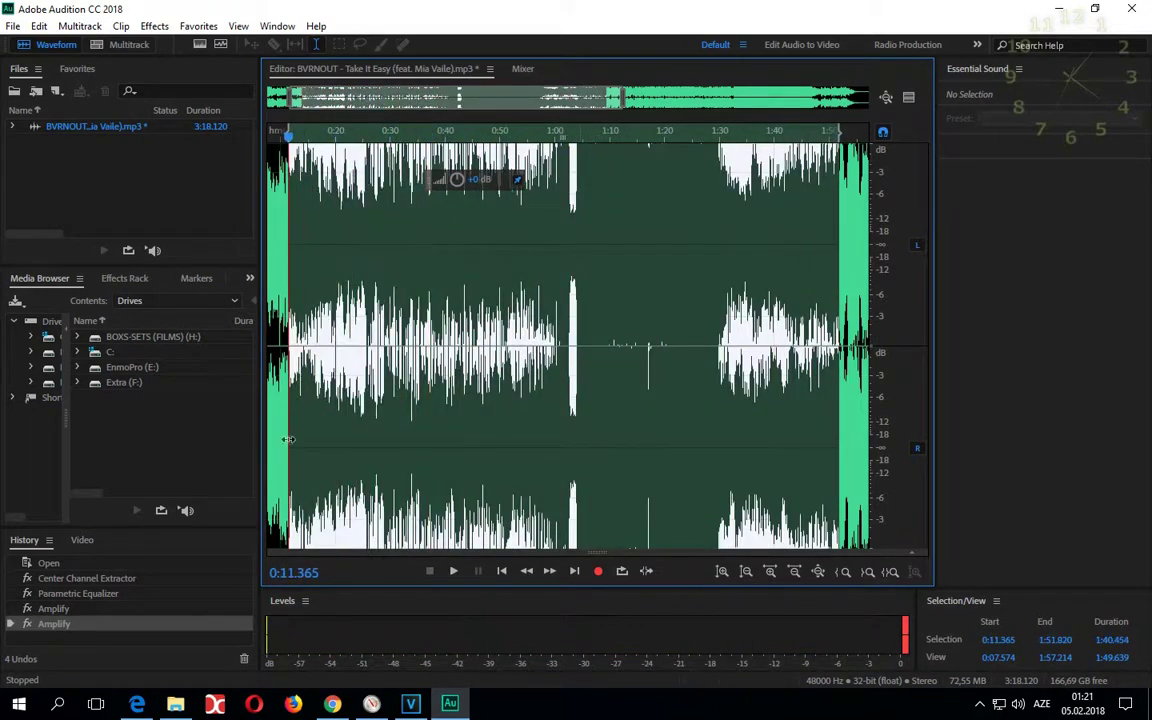
{"action": "double_click", "coordinate": [578, 437]}
{"action": "left_click", "coordinate": [362, 398]}
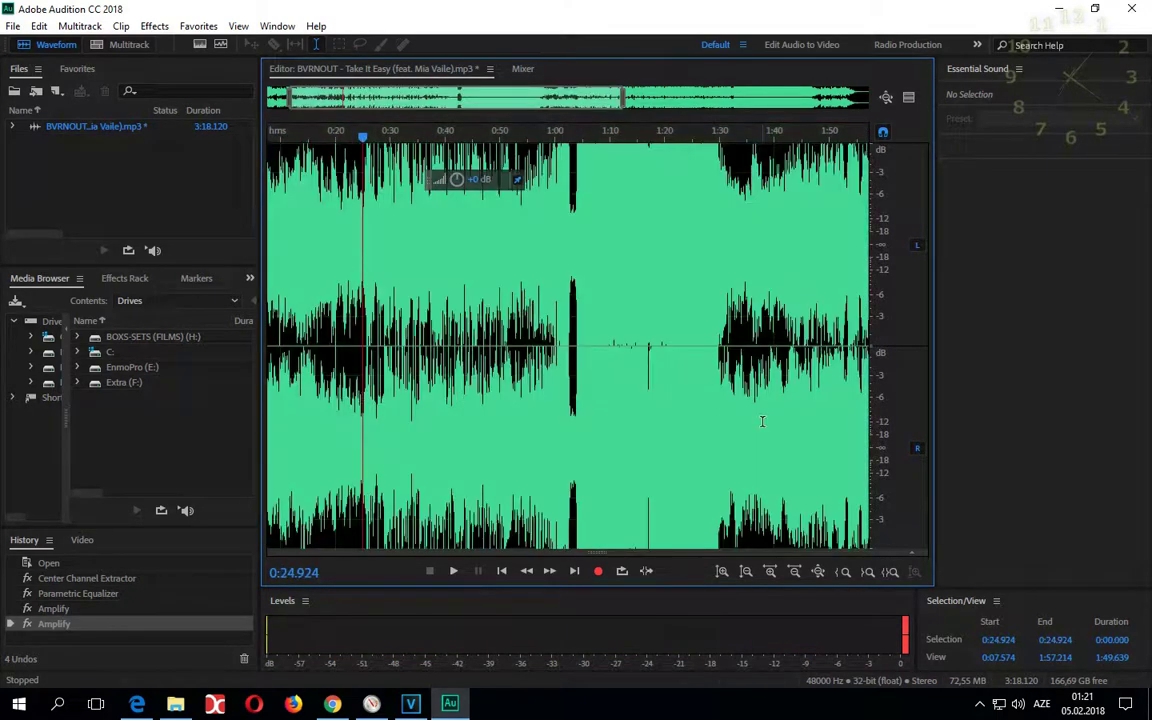
Select the audio from 1:20.000 to 1:50.000 and open the Center Channel Extractor for it.
{"action": "left_click_drag", "start_coordinate": [829, 422], "coordinate": [663, 423]}
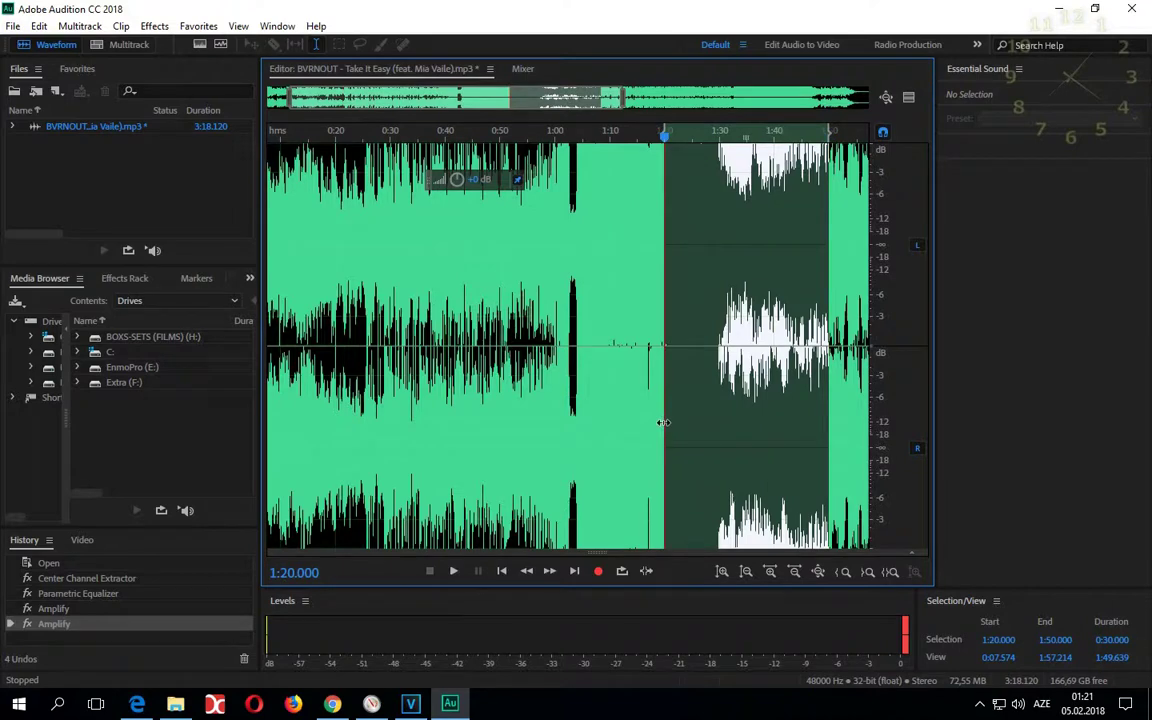
{"action": "left_click", "coordinate": [154, 26]}
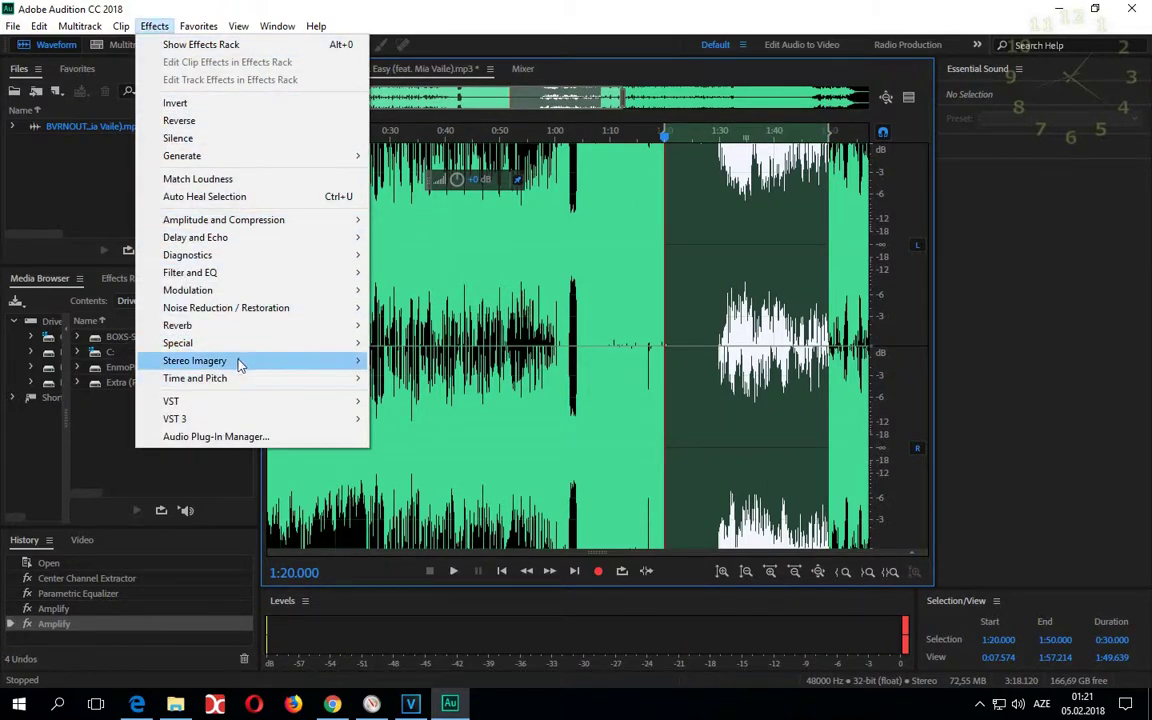
{"action": "mouse_move", "coordinate": [239, 362]}
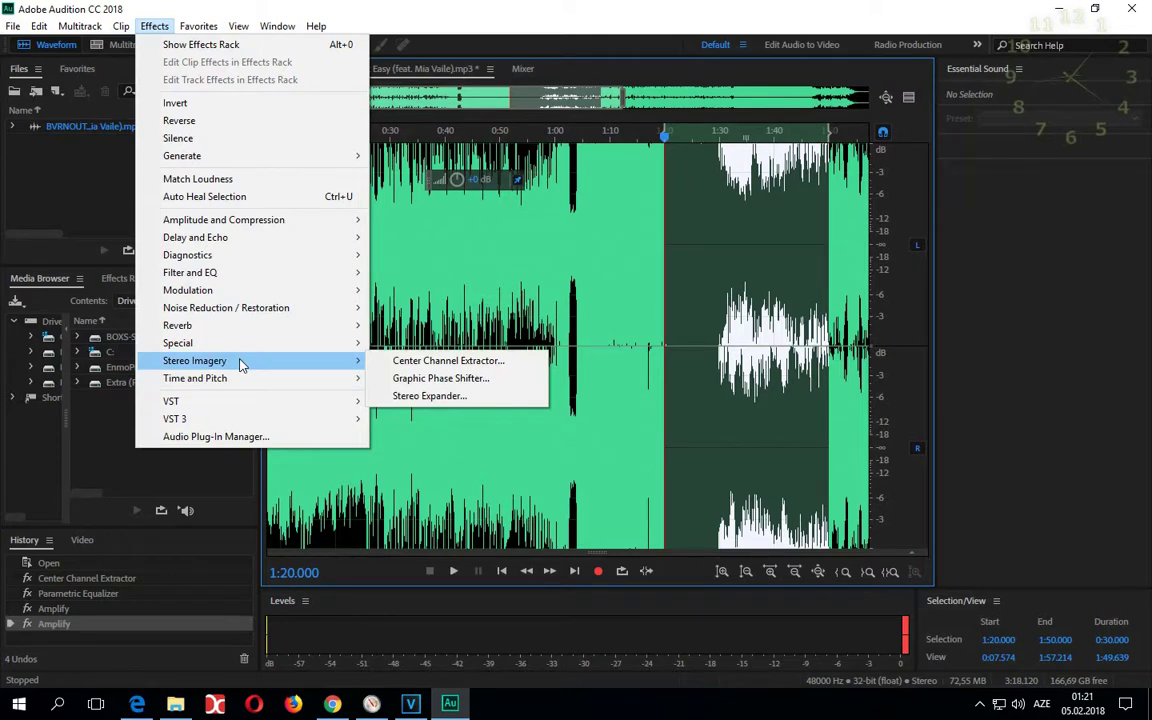
{"action": "left_click", "coordinate": [481, 366]}
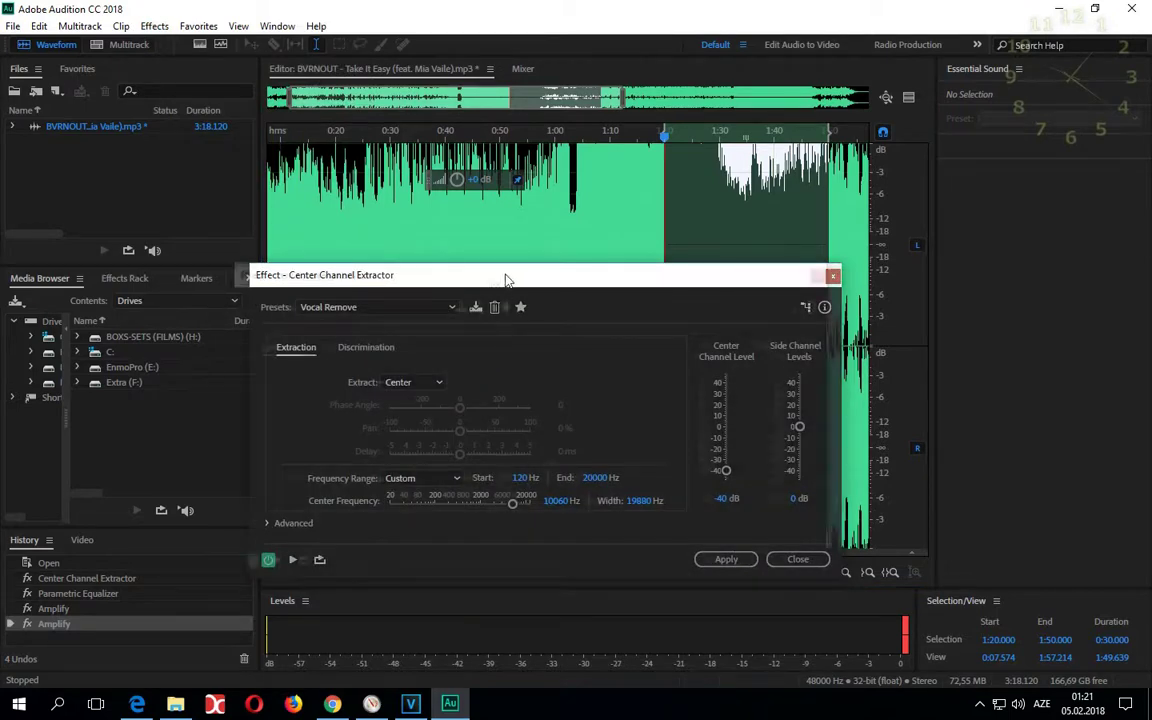
{"action": "left_click_drag", "start_coordinate": [504, 278], "coordinate": [450, 274]}
{"action": "left_click", "coordinate": [400, 306]}
{"action": "left_click", "coordinate": [404, 306]}
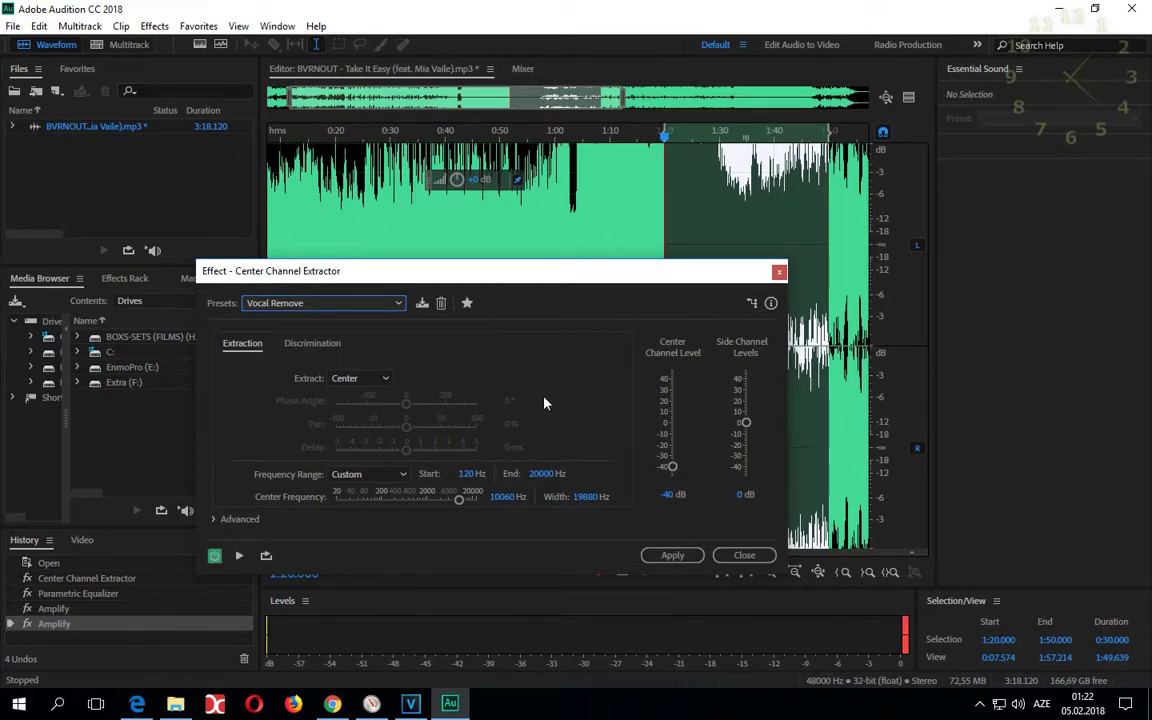
{"action": "left_click", "coordinate": [742, 555]}
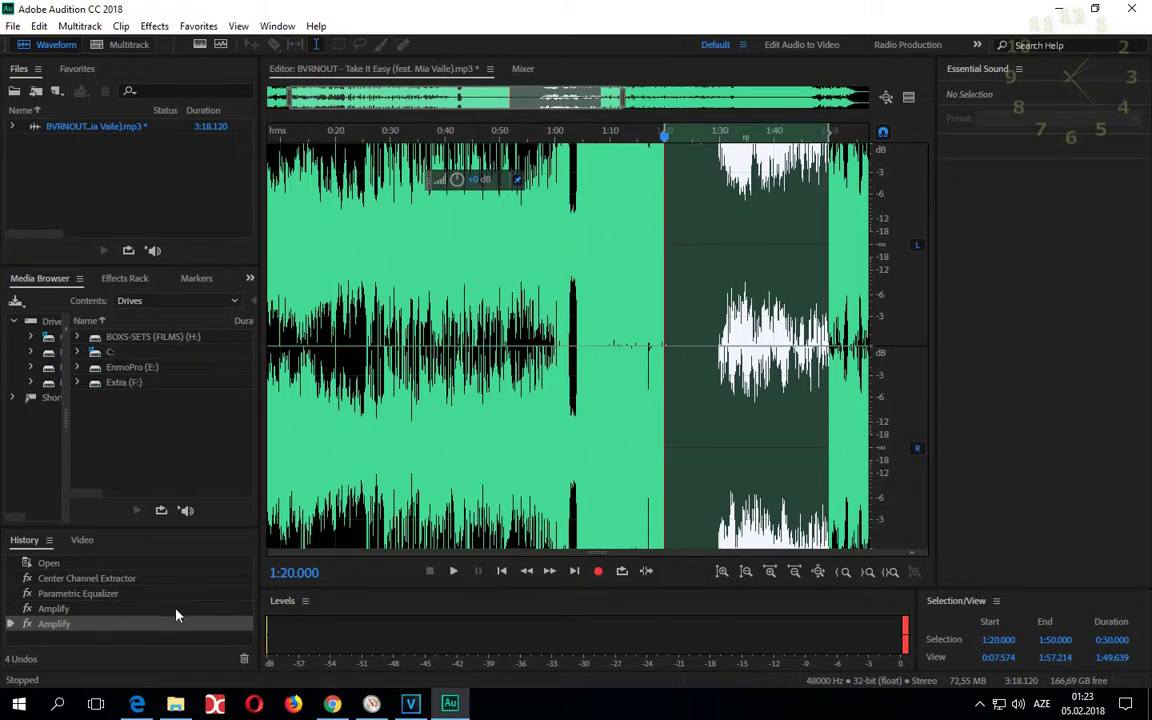
Revert the file to its originally opened state in the history and select the audio from 0:07.574 to 1:57.214.
{"action": "left_click", "coordinate": [55, 566]}
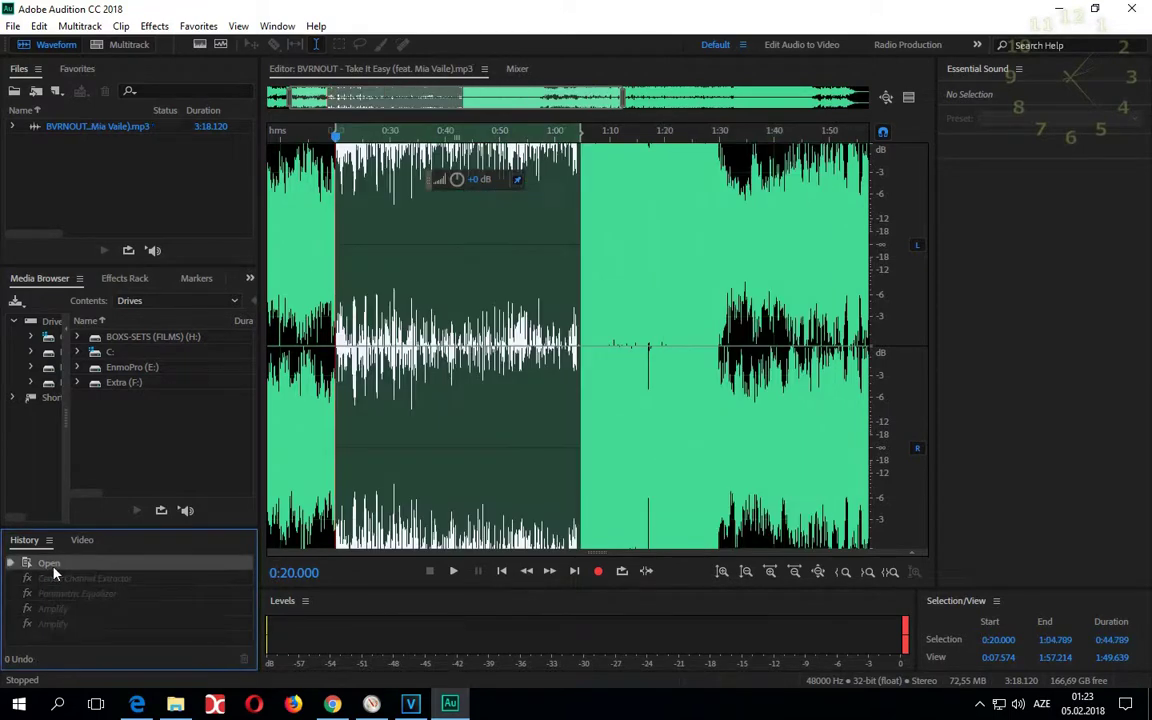
{"action": "double_click", "coordinate": [557, 419]}
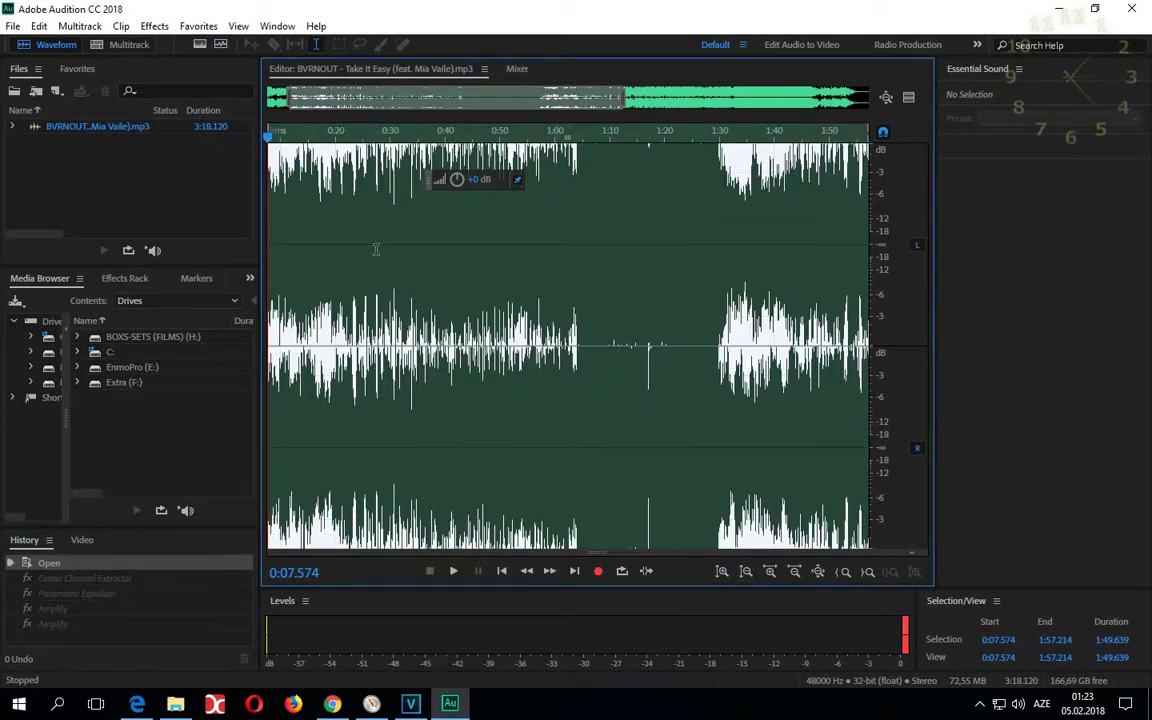
Apply the Center Channel Extractor with the Vocal Remove preset to the selected audio.
{"action": "left_click", "coordinate": [154, 26]}
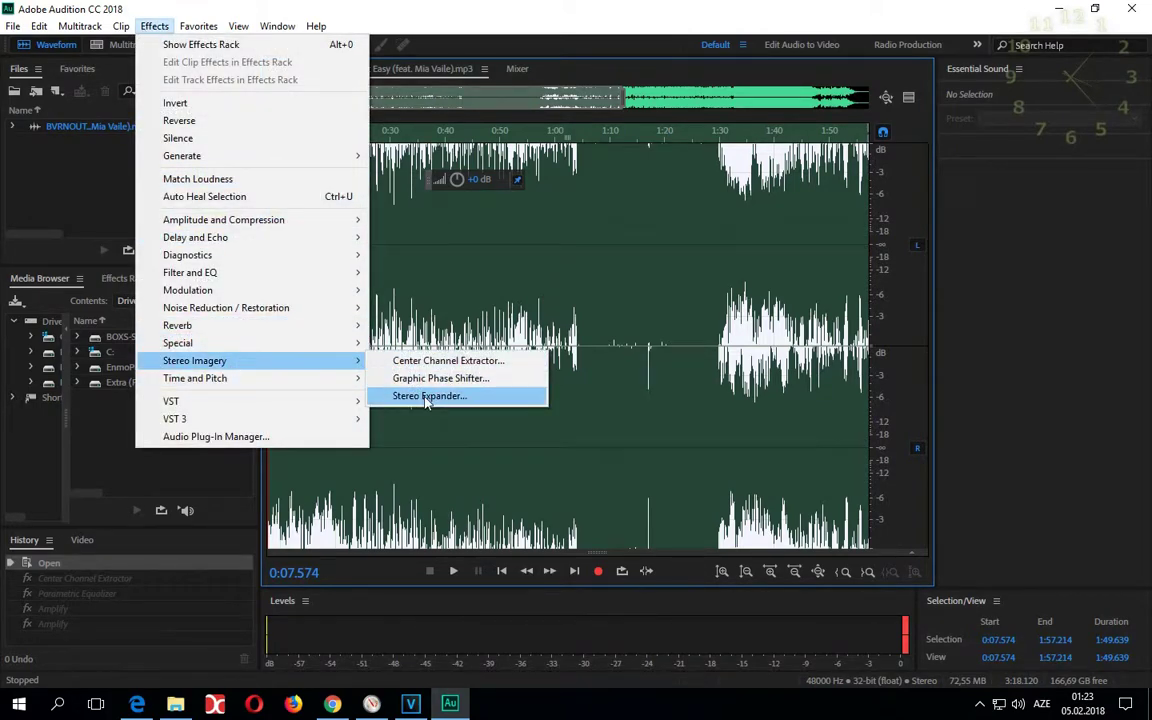
{"action": "left_click", "coordinate": [420, 361]}
{"action": "left_click_drag", "start_coordinate": [487, 276], "coordinate": [425, 275]}
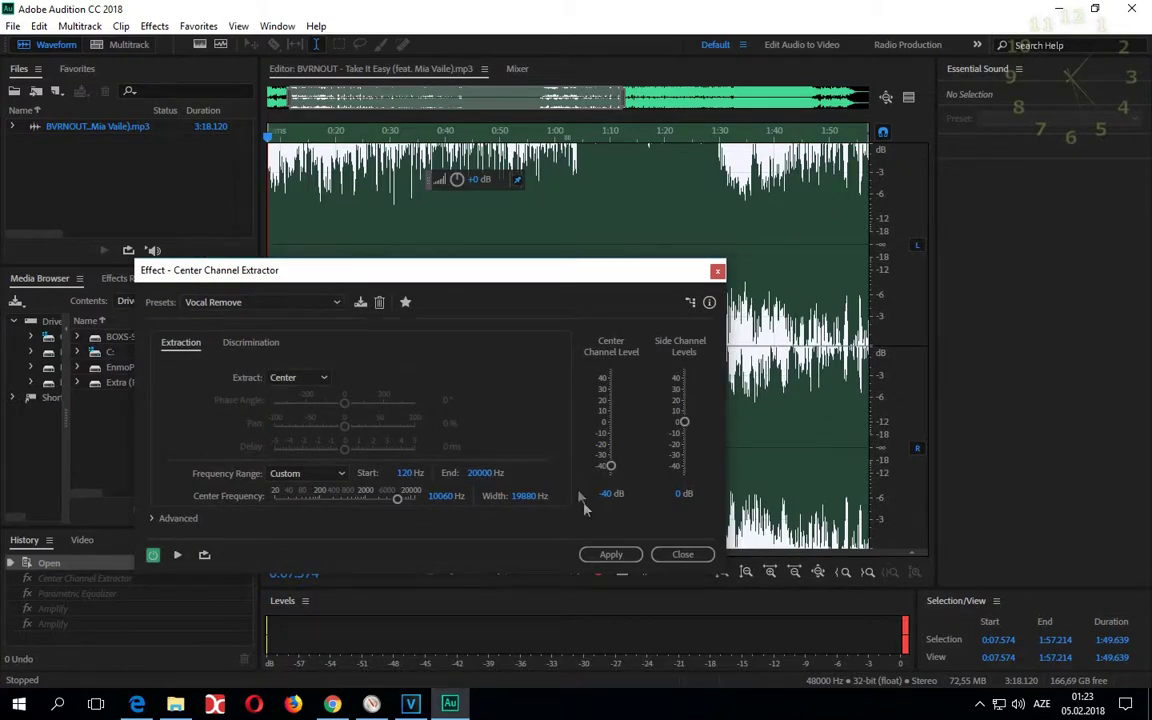
{"action": "left_click", "coordinate": [610, 554]}
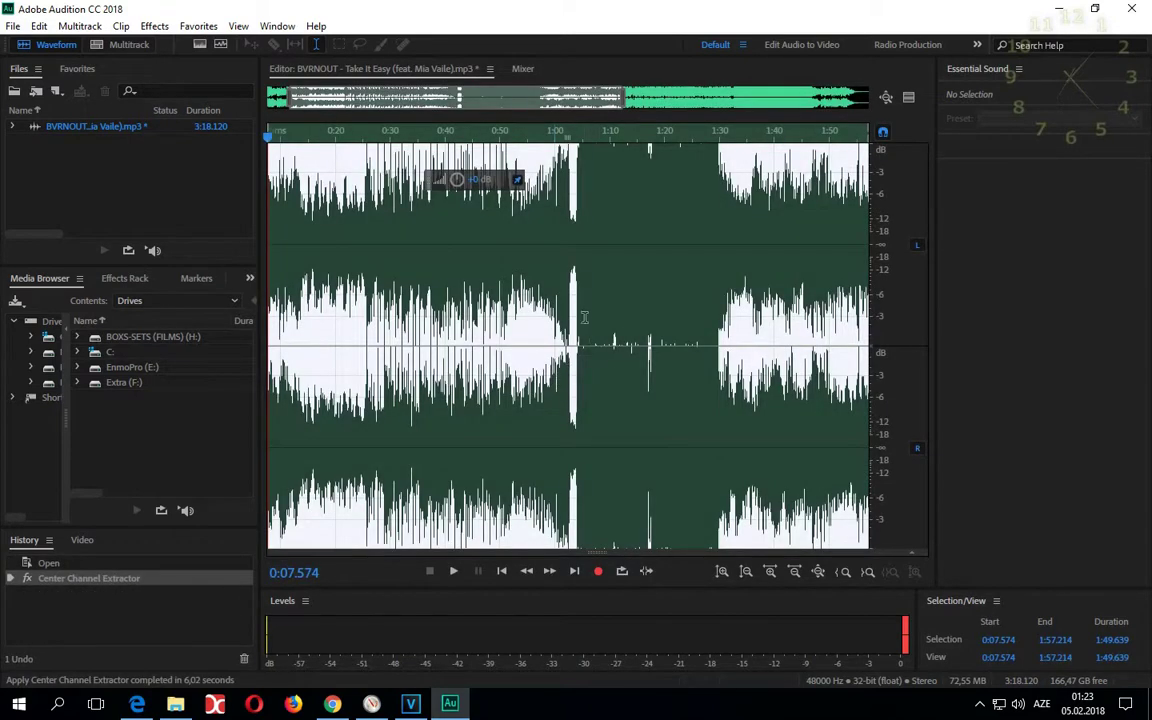
Export the processed audio to the Documents folder as BVRNOUT - Take It Easy (feat. Mia Vaile)_01 in MP3 format, 320 Kbps CBR.
{"action": "left_click", "coordinate": [12, 26]}
{"action": "mouse_move", "coordinate": [90, 331]}
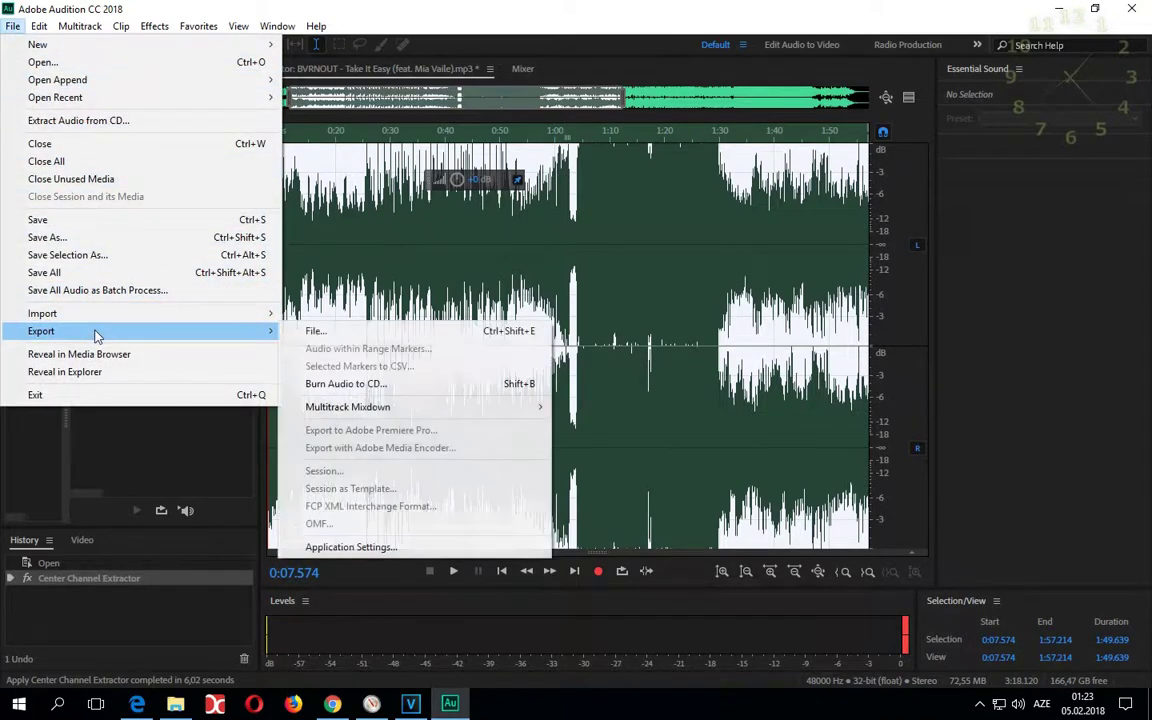
{"action": "left_click", "coordinate": [330, 332]}
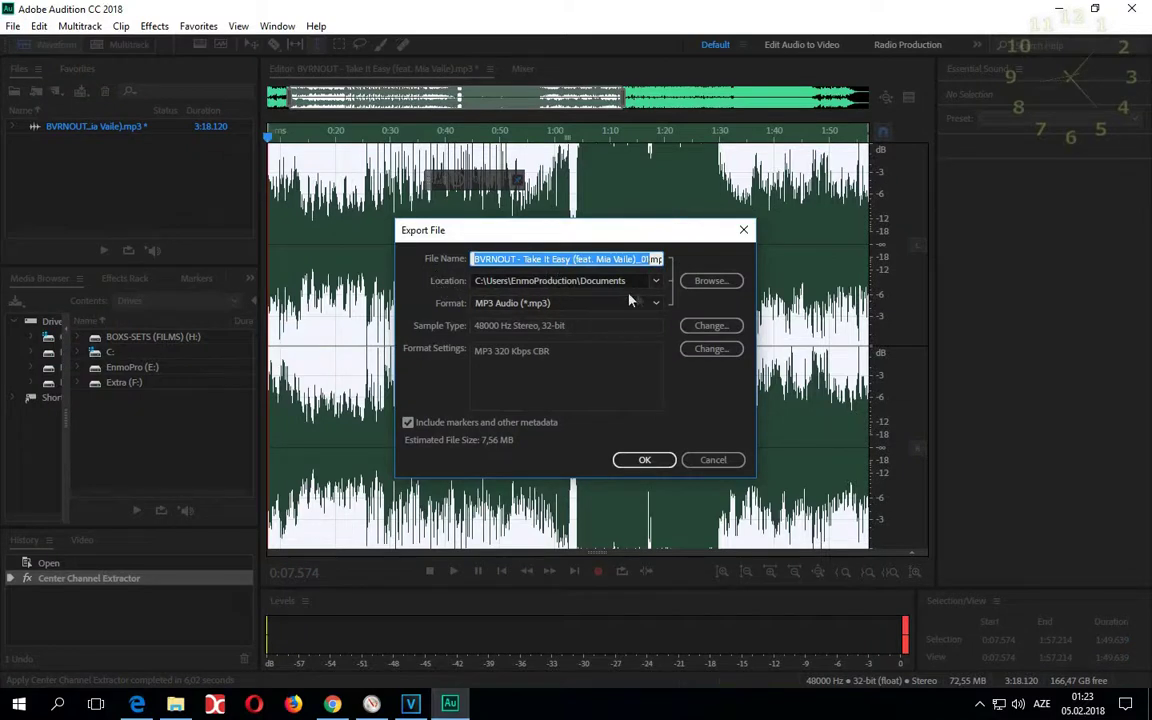
{"action": "left_click", "coordinate": [652, 466]}
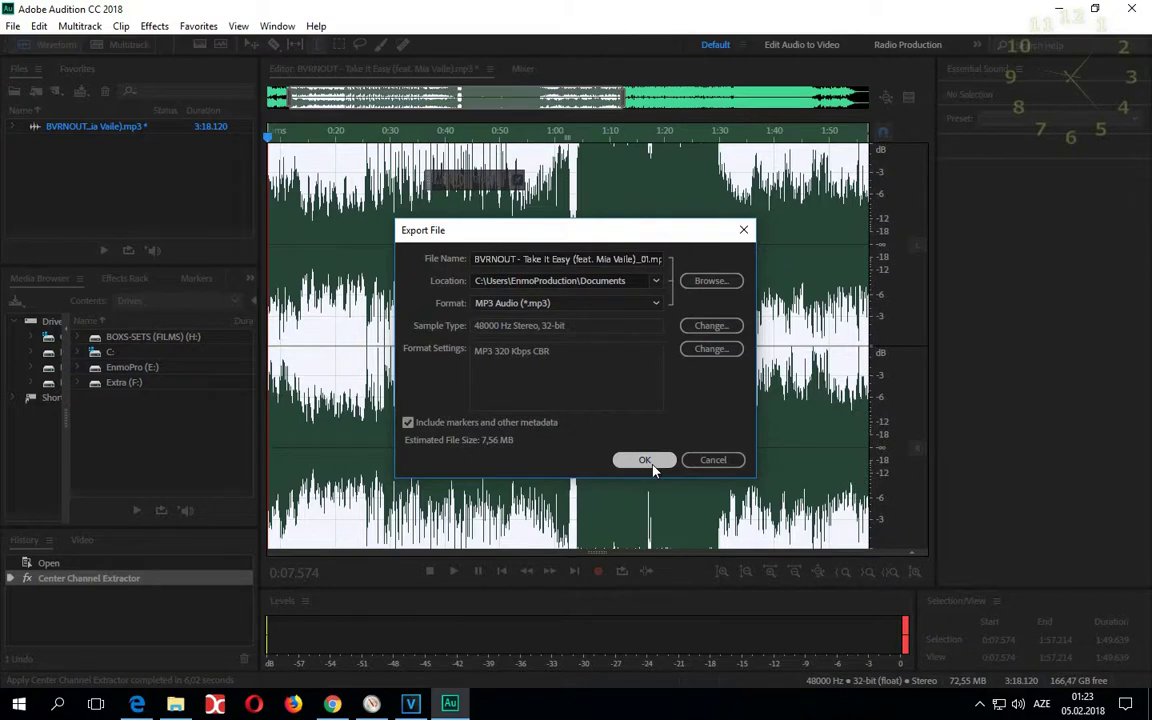
{"action": "left_click", "coordinate": [645, 462]}
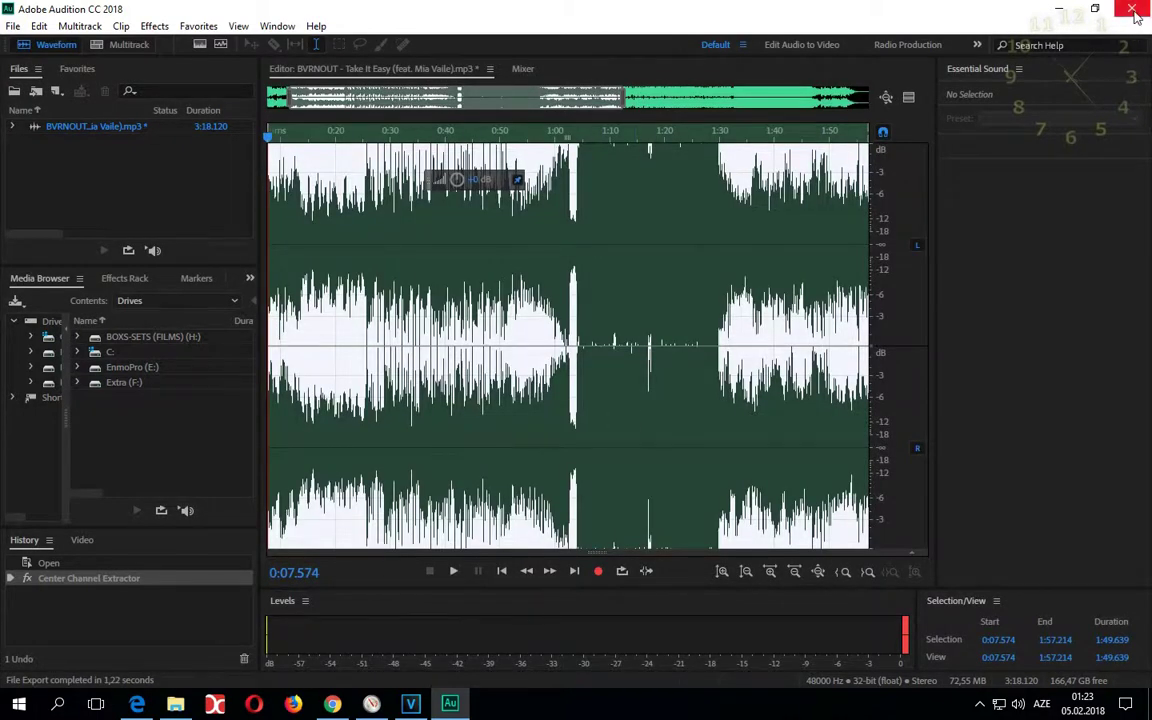
Close Audition and move the exported _01 MP3 from the Documents folder to the desktop.
{"action": "left_click", "coordinate": [1134, 12]}
{"action": "left_click", "coordinate": [660, 371]}
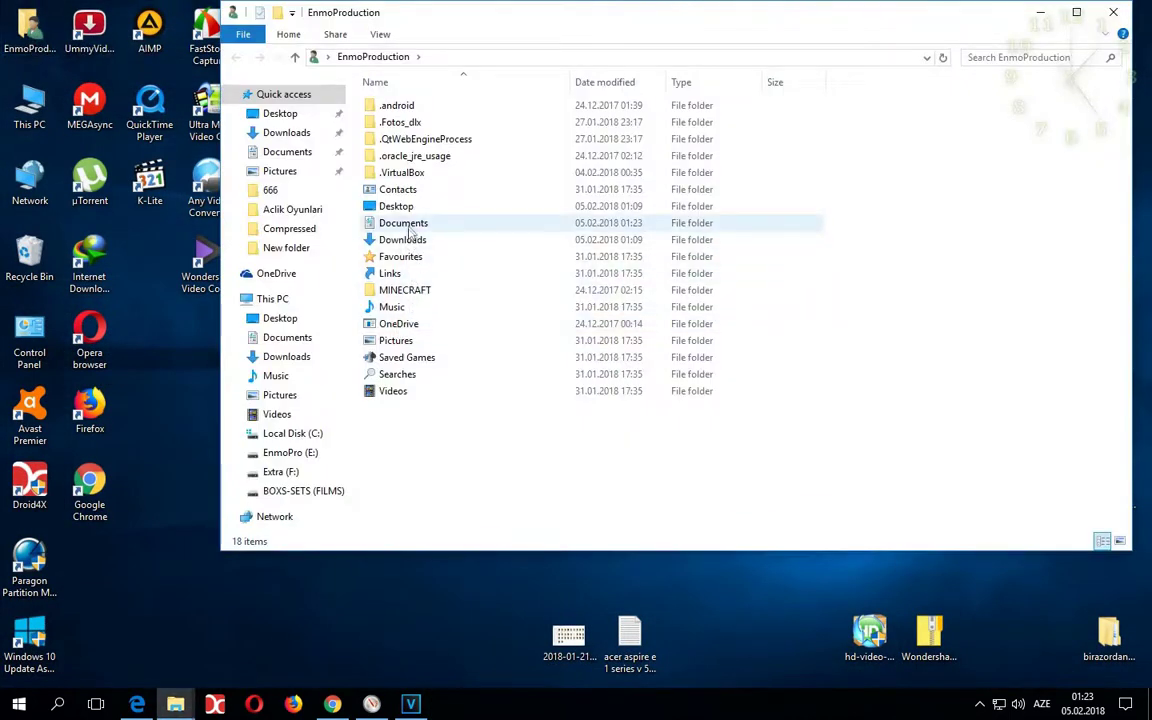
{"action": "double_click", "coordinate": [398, 224]}
{"action": "left_click_drag", "start_coordinate": [411, 314], "coordinate": [450, 640]}
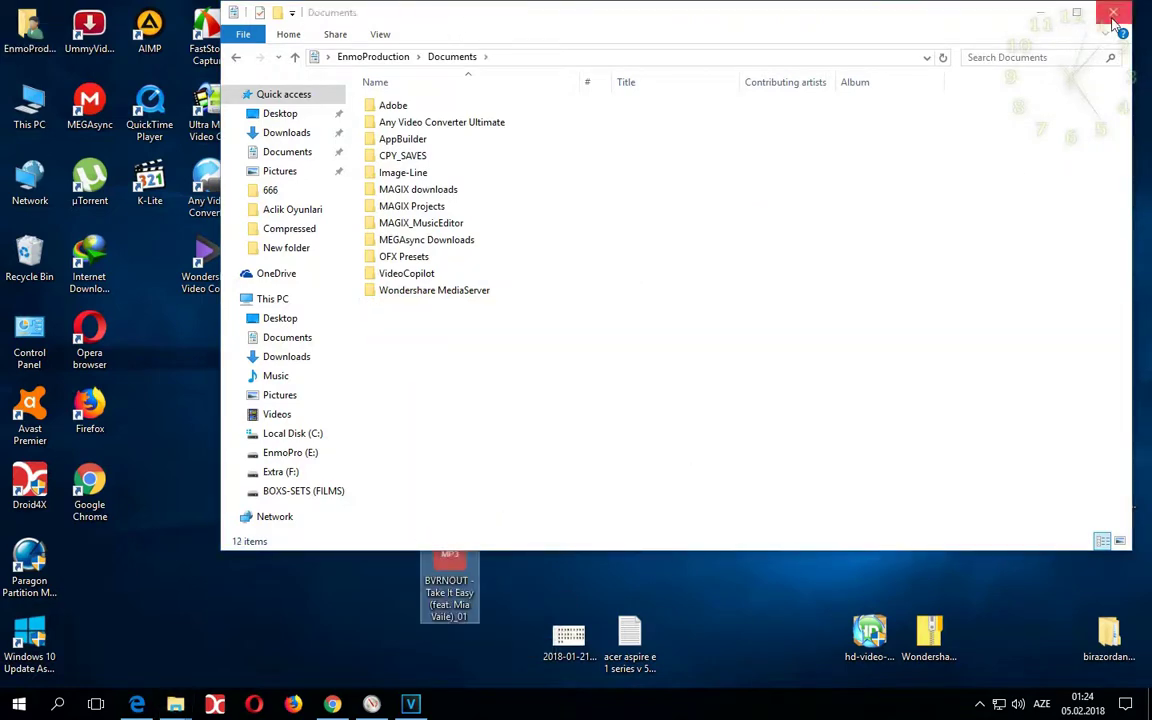
{"action": "left_click", "coordinate": [1113, 22]}
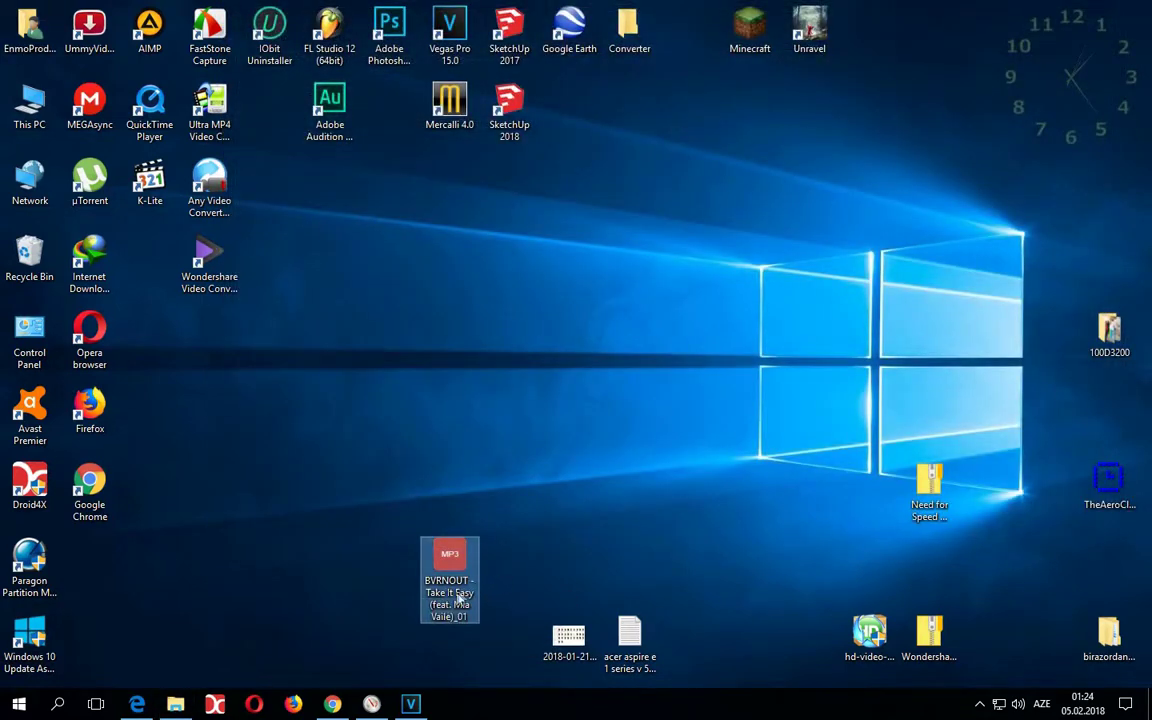
Move the exported _01 MP3 from the desktop into the vocal remover project folder that holds the original song.
{"action": "right_click", "coordinate": [460, 596]}
{"action": "left_click", "coordinate": [490, 458]}
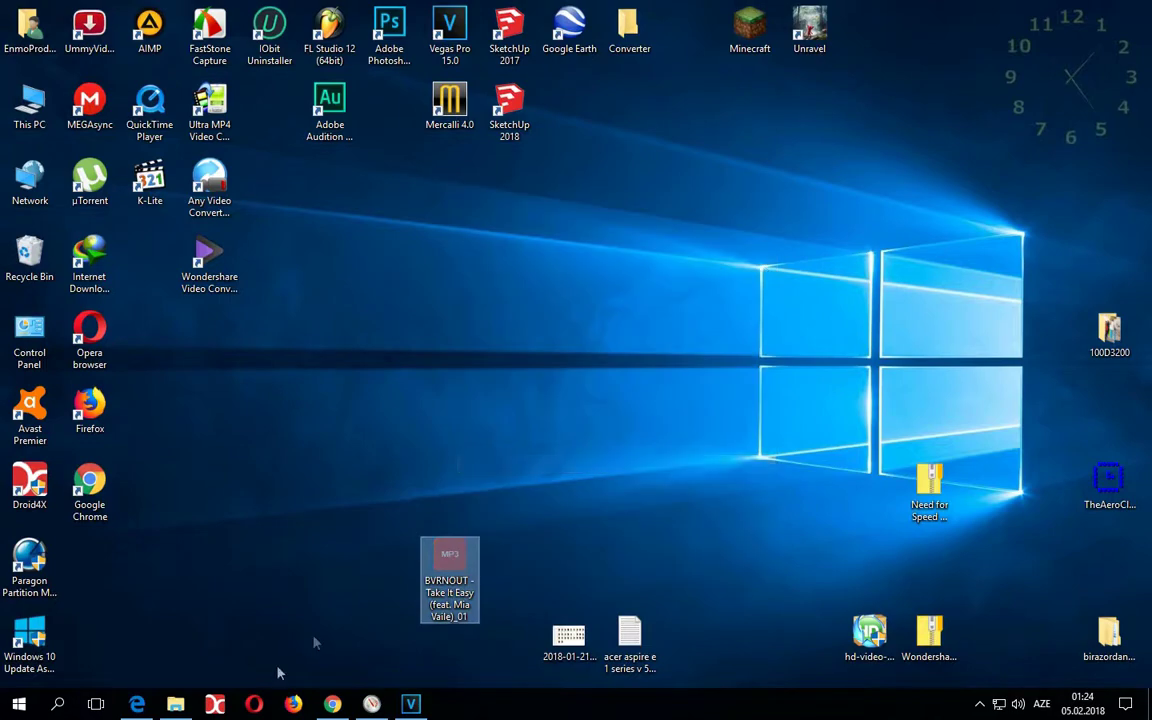
{"action": "left_click", "coordinate": [175, 704]}
{"action": "left_click_drag", "start_coordinate": [655, 245], "coordinate": [660, 115]}
{"action": "right_click", "coordinate": [581, 419]}
{"action": "left_click", "coordinate": [640, 523]}
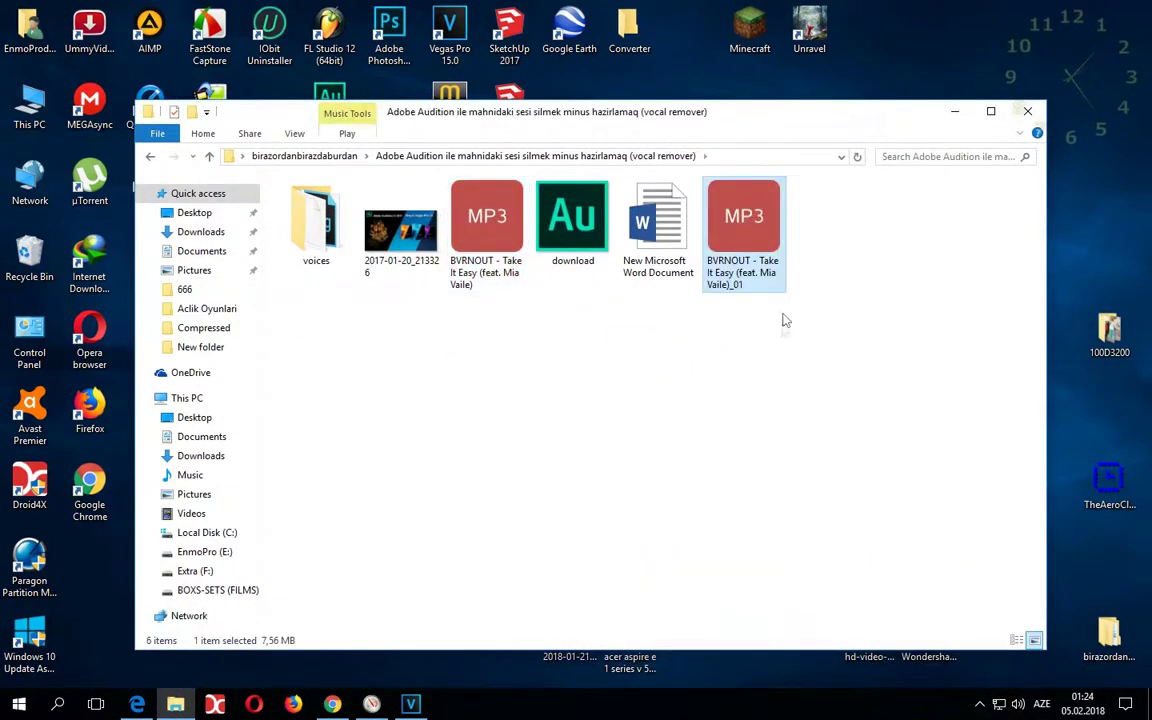
{"action": "left_click", "coordinate": [738, 286]}
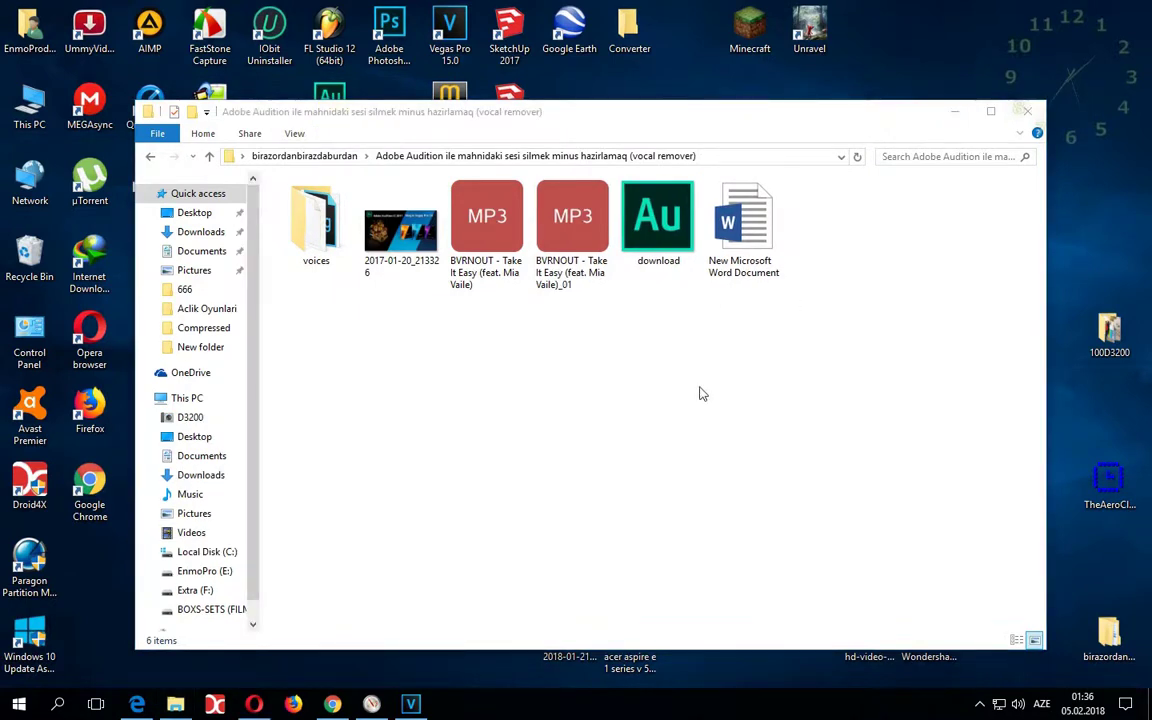
Switch to VEGAS Pro, add the exported _01 MP3 to the start of the timeline and enlarge its track height.
{"action": "left_click_drag", "start_coordinate": [572, 235], "coordinate": [378, 455]}
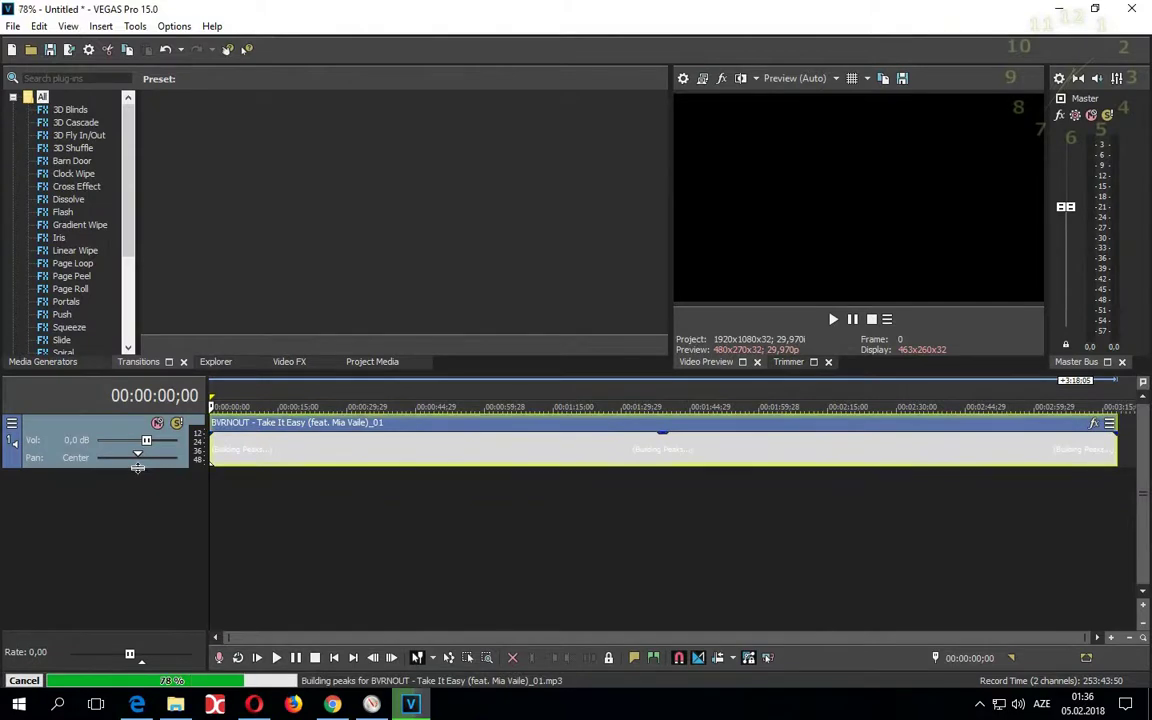
{"action": "left_click_drag", "start_coordinate": [137, 467], "coordinate": [137, 503]}
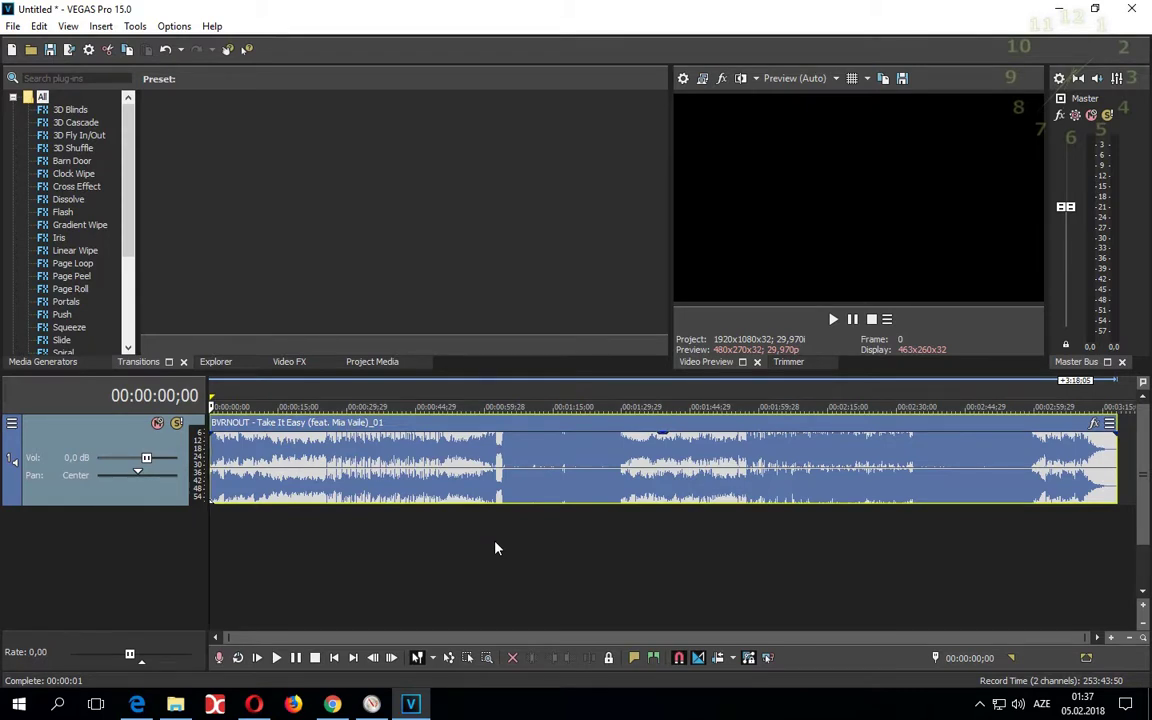
{"action": "left_click_drag", "start_coordinate": [153, 504], "coordinate": [155, 484]}
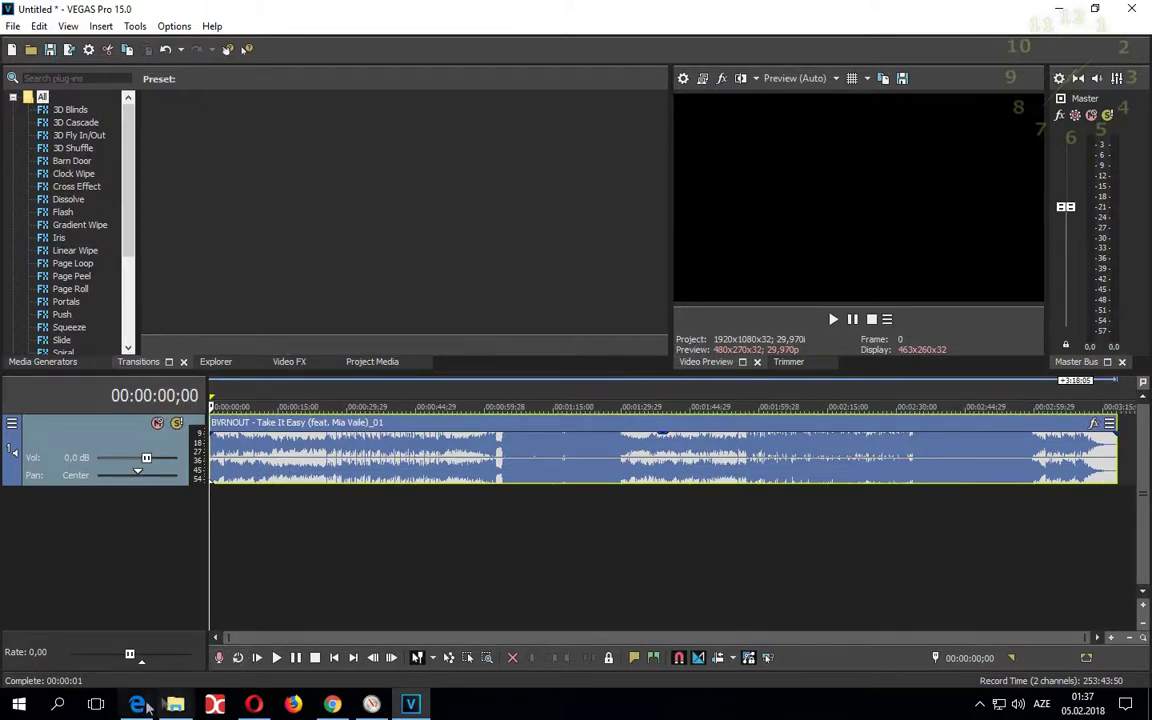
Add the original BVRNOUT MP3 as a second audio track below the processed one and enlarge its track height.
{"action": "left_click", "coordinate": [176, 705]}
{"action": "left_click_drag", "start_coordinate": [487, 225], "coordinate": [267, 542]}
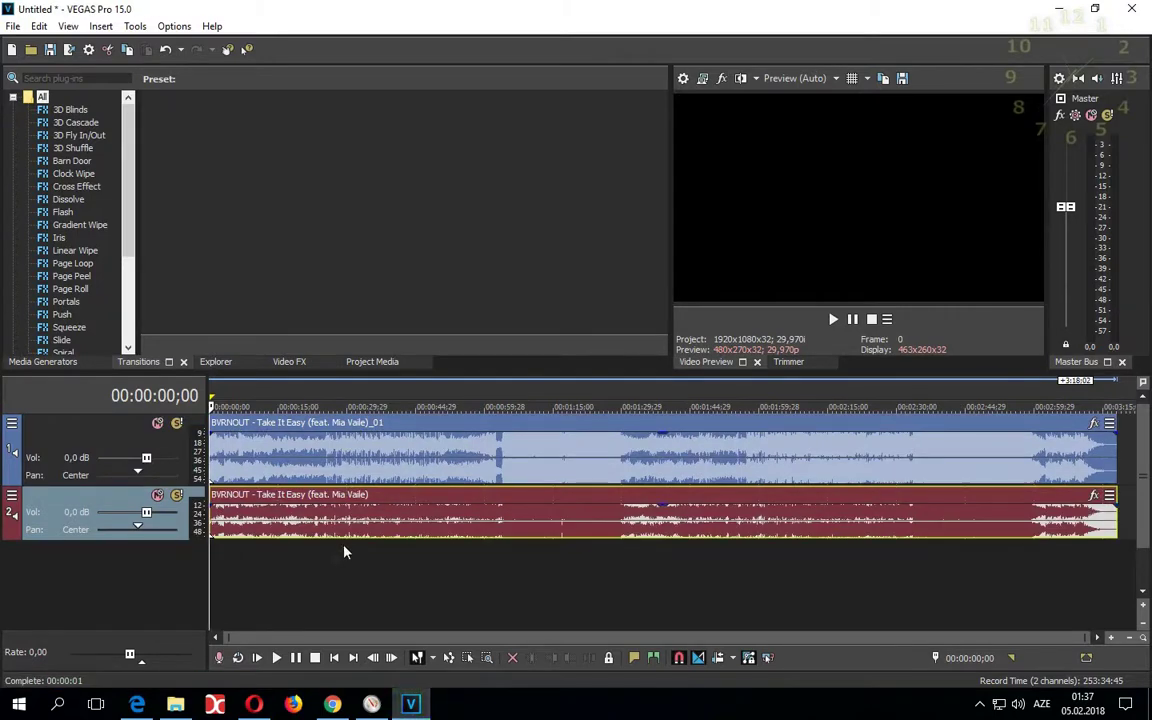
{"action": "left_click_drag", "start_coordinate": [183, 541], "coordinate": [186, 578]}
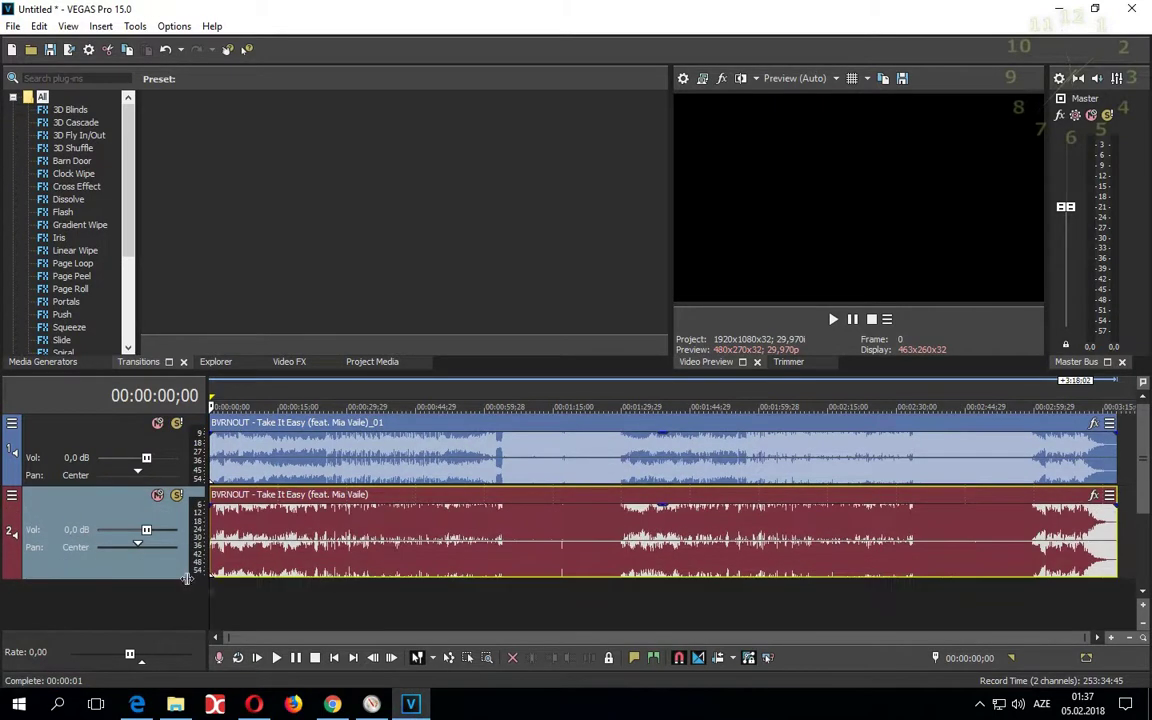
Examine how the waveforms of the original and processed tracks line up around 1:03;17.
{"action": "left_click", "coordinate": [503, 592]}
{"action": "scroll", "coordinate": [502, 592], "scroll_direction": "up", "scroll_amount": 4}
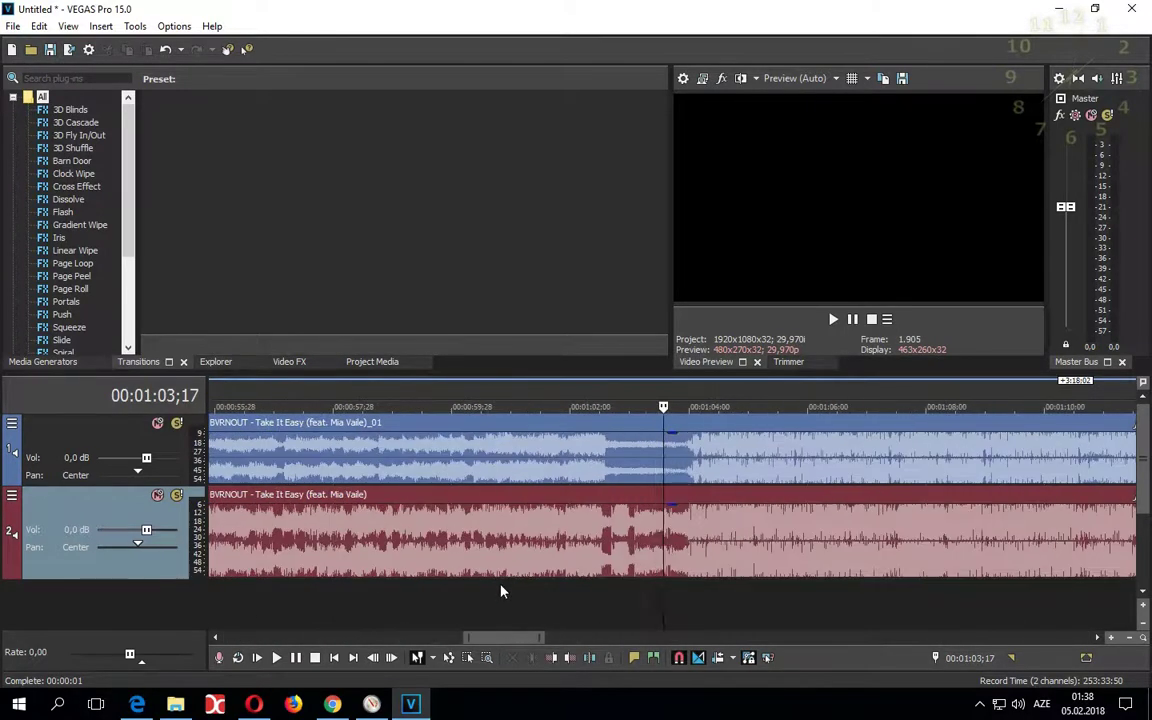
{"action": "scroll", "coordinate": [502, 592], "scroll_direction": "up", "scroll_amount": 4}
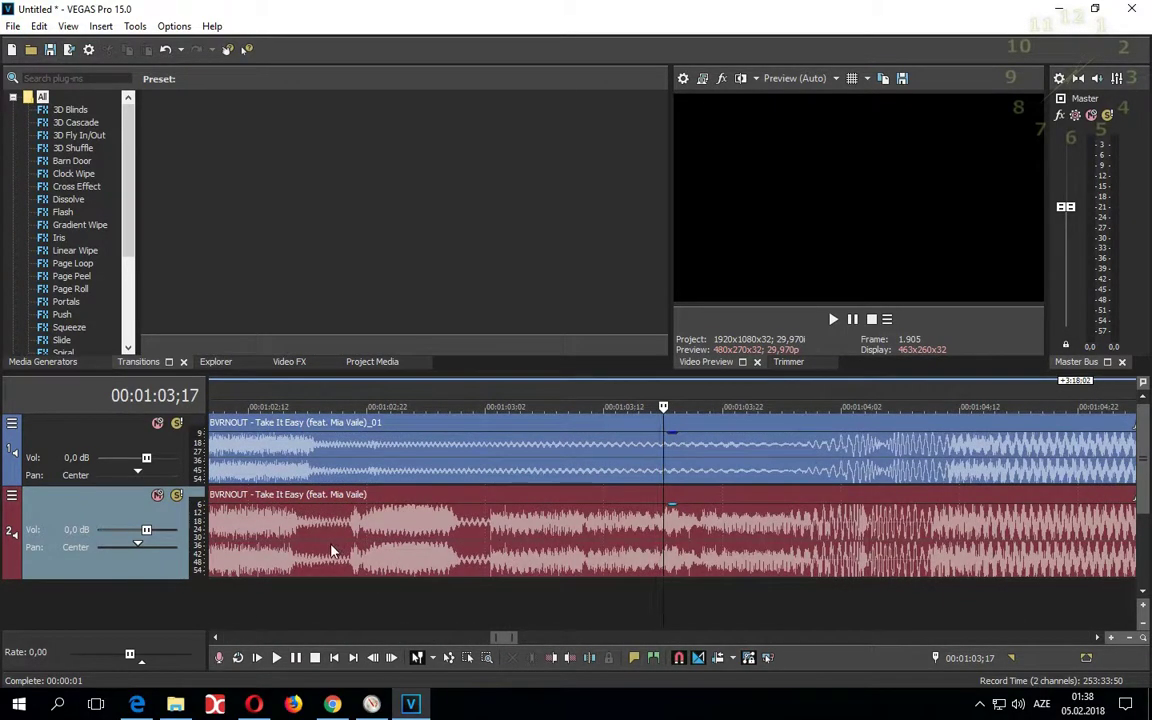
{"action": "scroll", "coordinate": [500, 611], "scroll_direction": "down", "scroll_amount": 4}
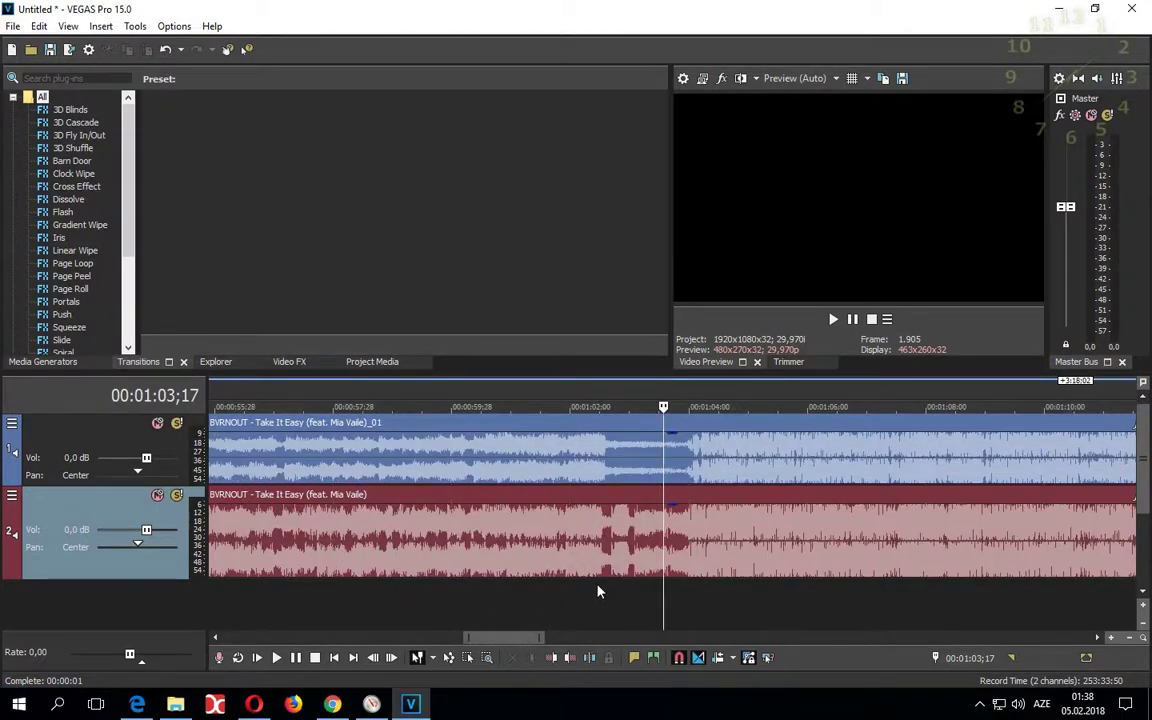
{"action": "left_click", "coordinate": [622, 543]}
{"action": "scroll", "coordinate": [600, 555], "scroll_direction": "up", "scroll_amount": 5}
Play both tracks together from about 0:55 to hear how well they are synchronized.
{"action": "left_click", "coordinate": [494, 609]}
{"action": "key", "text": "space"}
{"action": "key", "text": "space"}
{"action": "scroll", "coordinate": [520, 600], "scroll_direction": "down", "scroll_amount": 8}
{"action": "left_click", "coordinate": [500, 600]}
{"action": "key", "text": "space"}
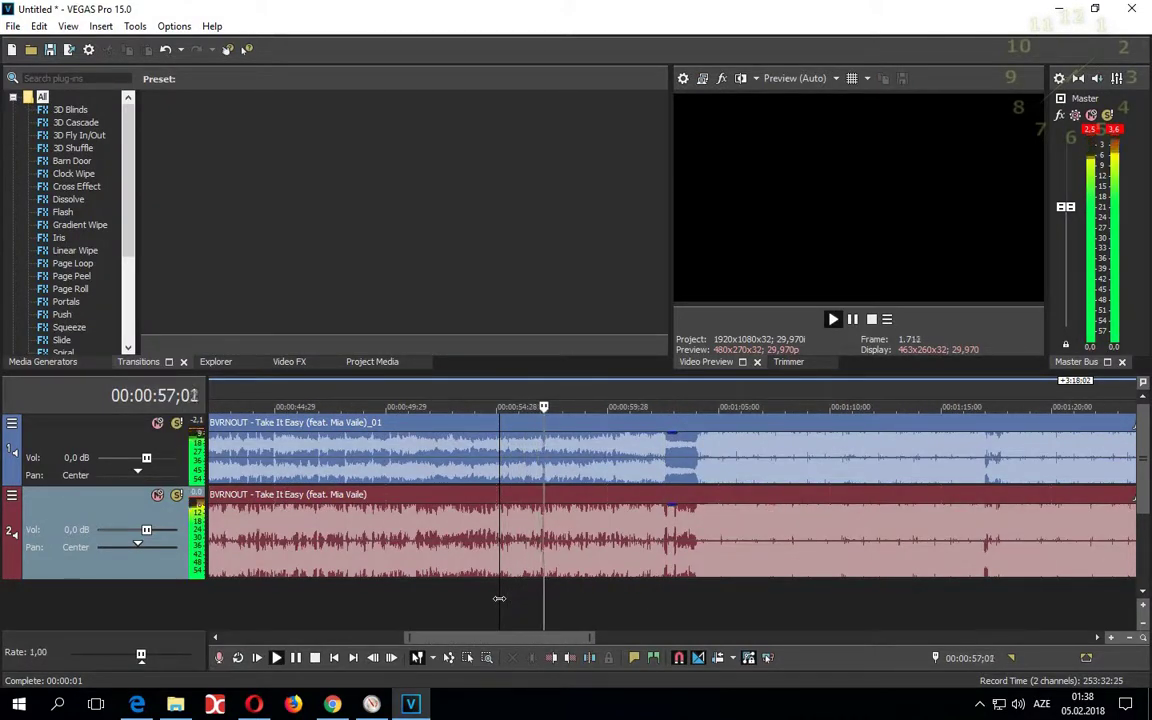
{"action": "key", "text": "space"}
Shift the original clip slightly later to match the processed waveform near 1:02;09, and play the passage to check it.
{"action": "left_click", "coordinate": [660, 557]}
{"action": "scroll", "coordinate": [660, 553], "scroll_direction": "up", "scroll_amount": 10}
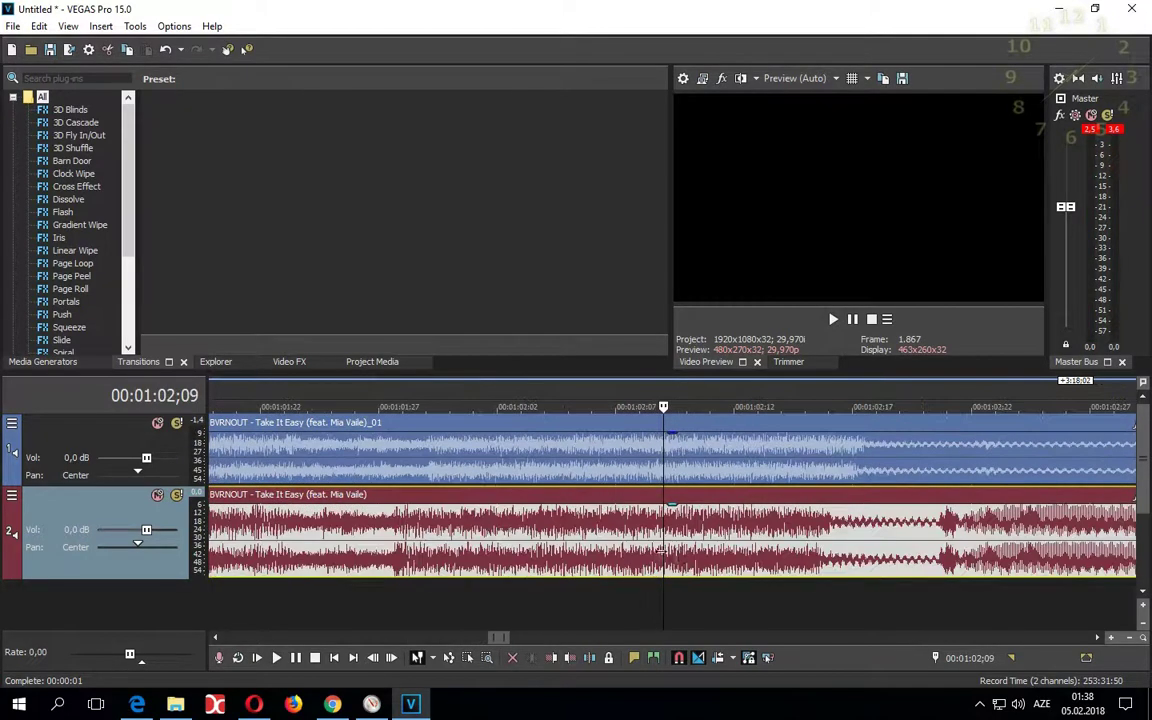
{"action": "scroll", "coordinate": [918, 541], "scroll_direction": "down", "scroll_amount": 2}
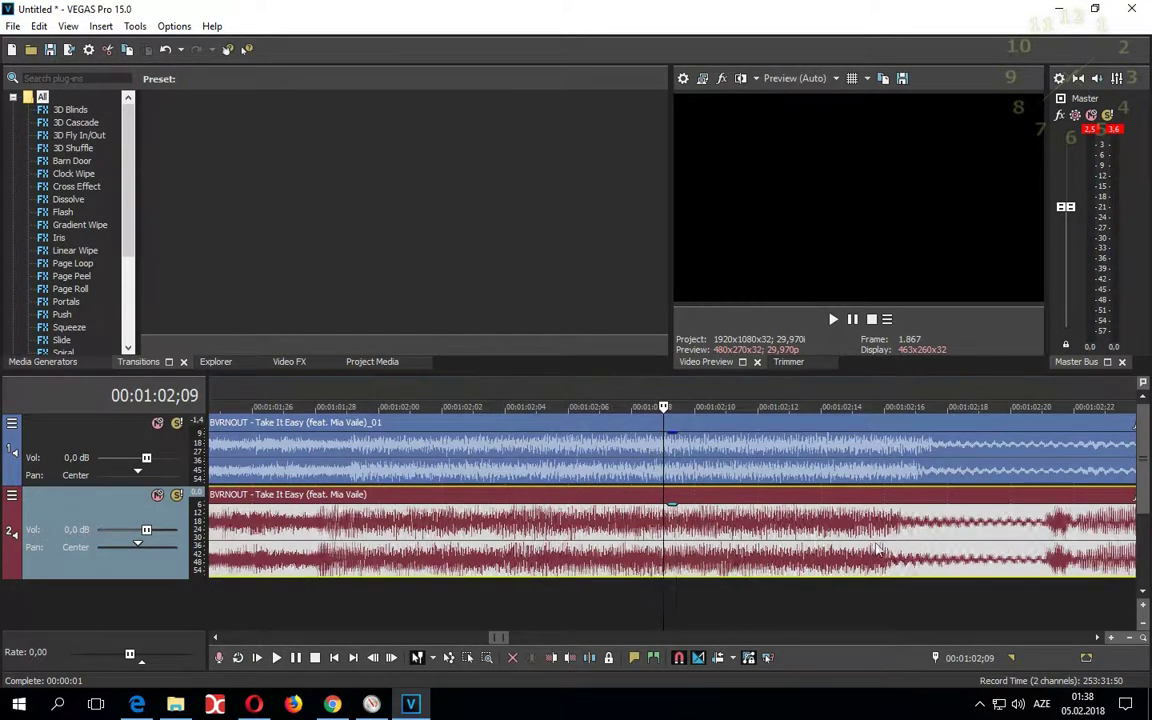
{"action": "key", "text": "space"}
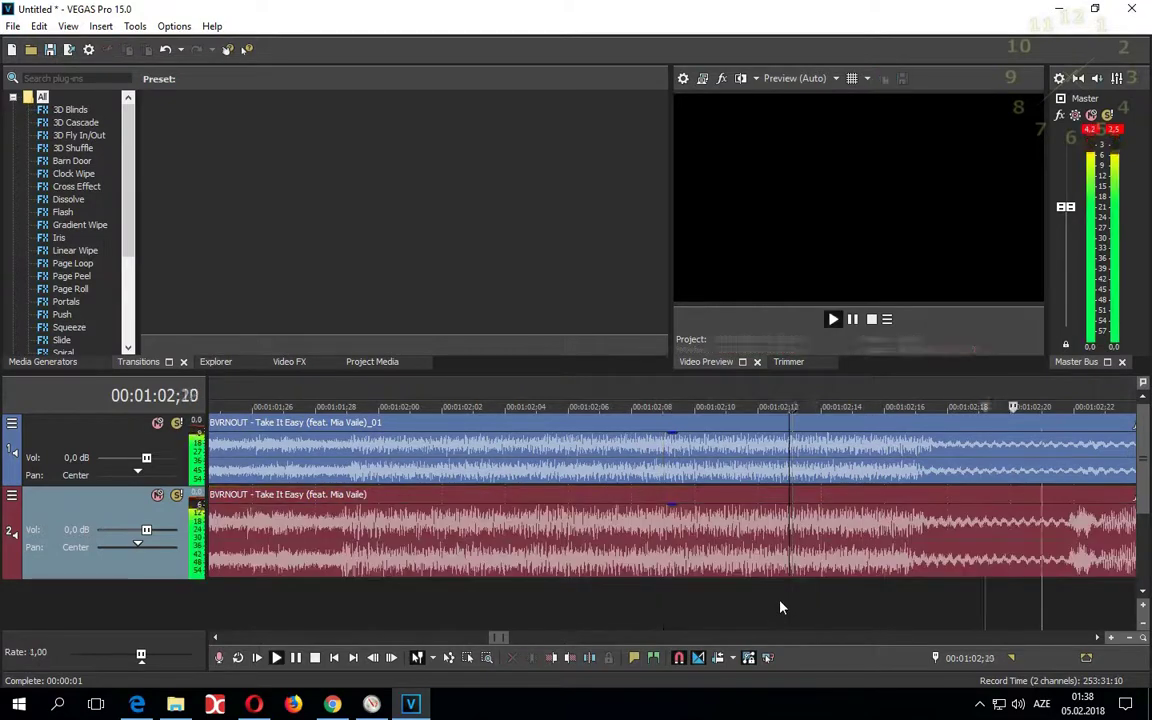
{"action": "scroll", "coordinate": [781, 607], "scroll_direction": "down", "scroll_amount": 4}
{"action": "scroll", "coordinate": [781, 607], "scroll_direction": "down", "scroll_amount": 5}
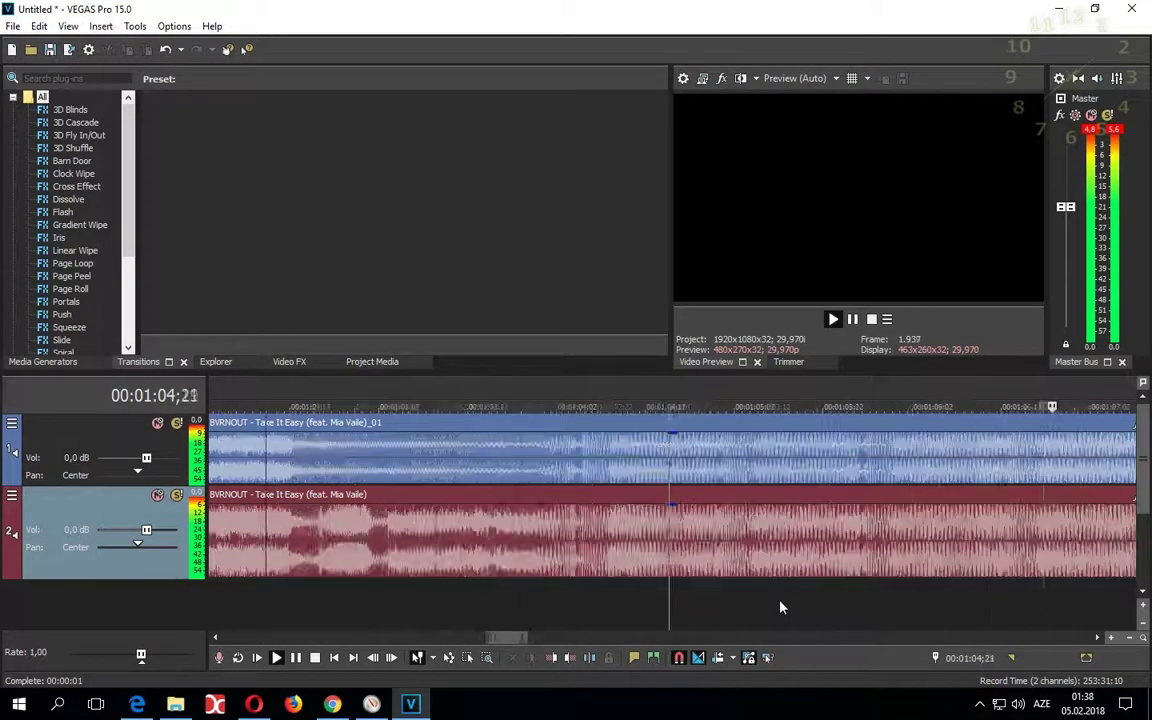
{"action": "key", "text": "space"}
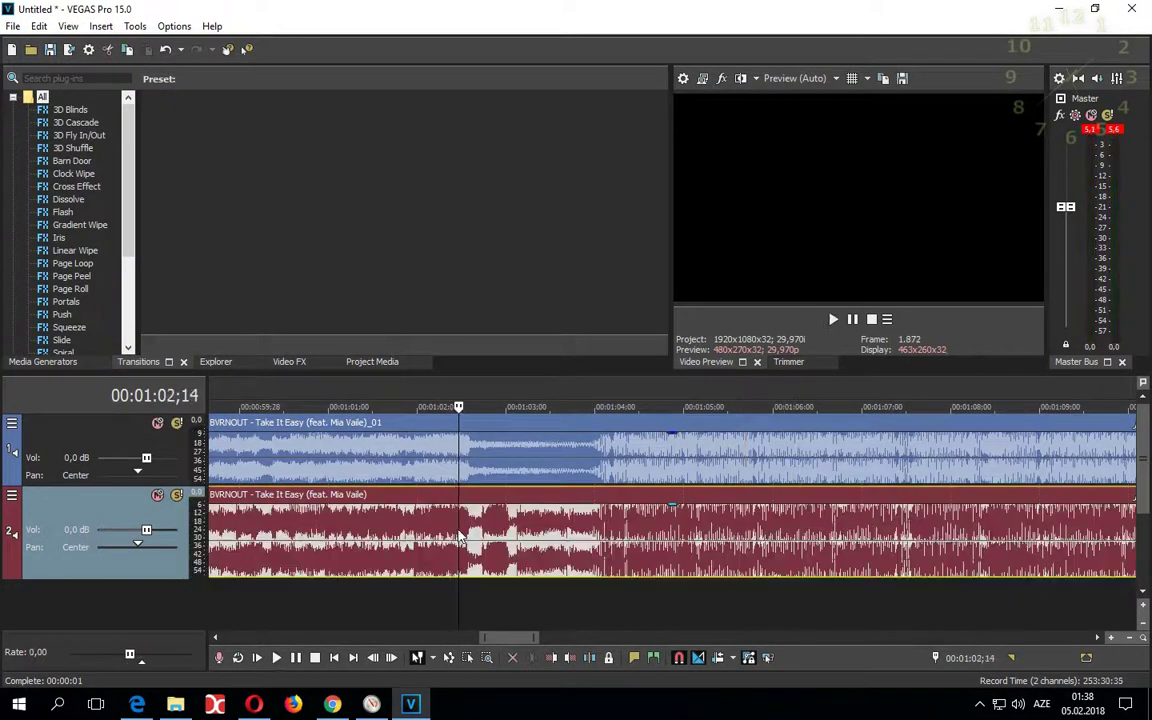
Examine how the two waveforms line up near 1:02;14, at the start of the clips and at their end.
{"action": "scroll", "coordinate": [609, 496], "scroll_direction": "up", "scroll_amount": 8}
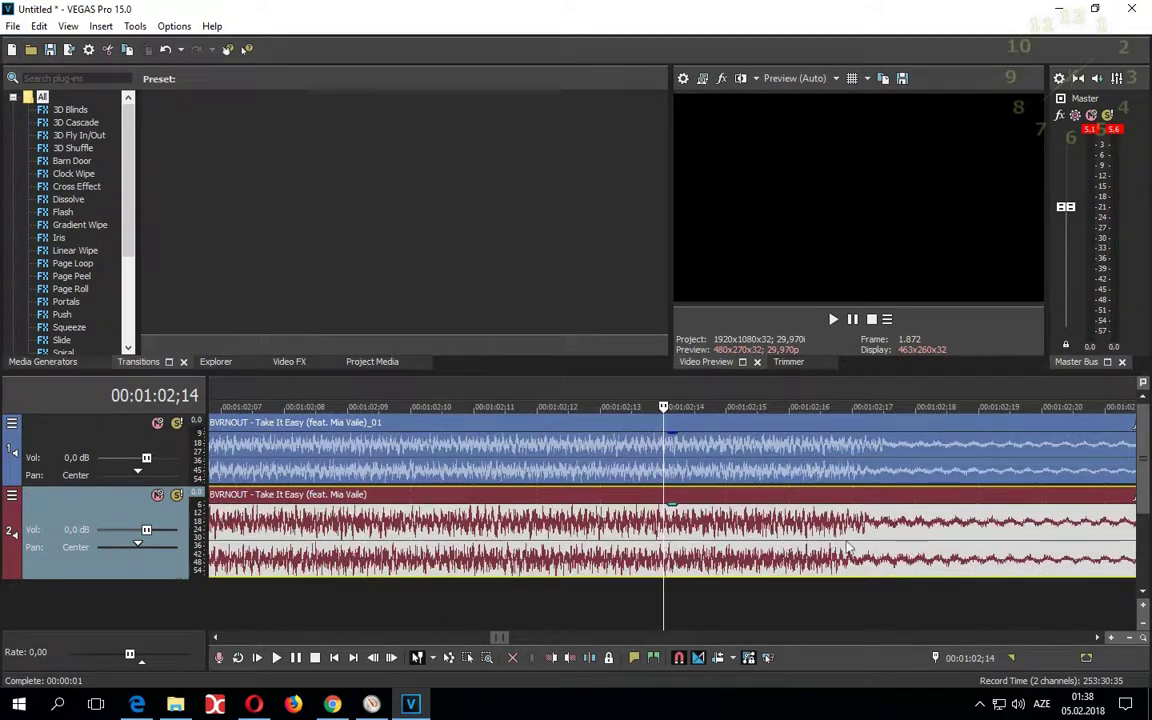
{"action": "scroll", "coordinate": [845, 548], "scroll_direction": "down", "scroll_amount": 8}
{"action": "left_click_drag", "start_coordinate": [496, 648], "coordinate": [240, 648]}
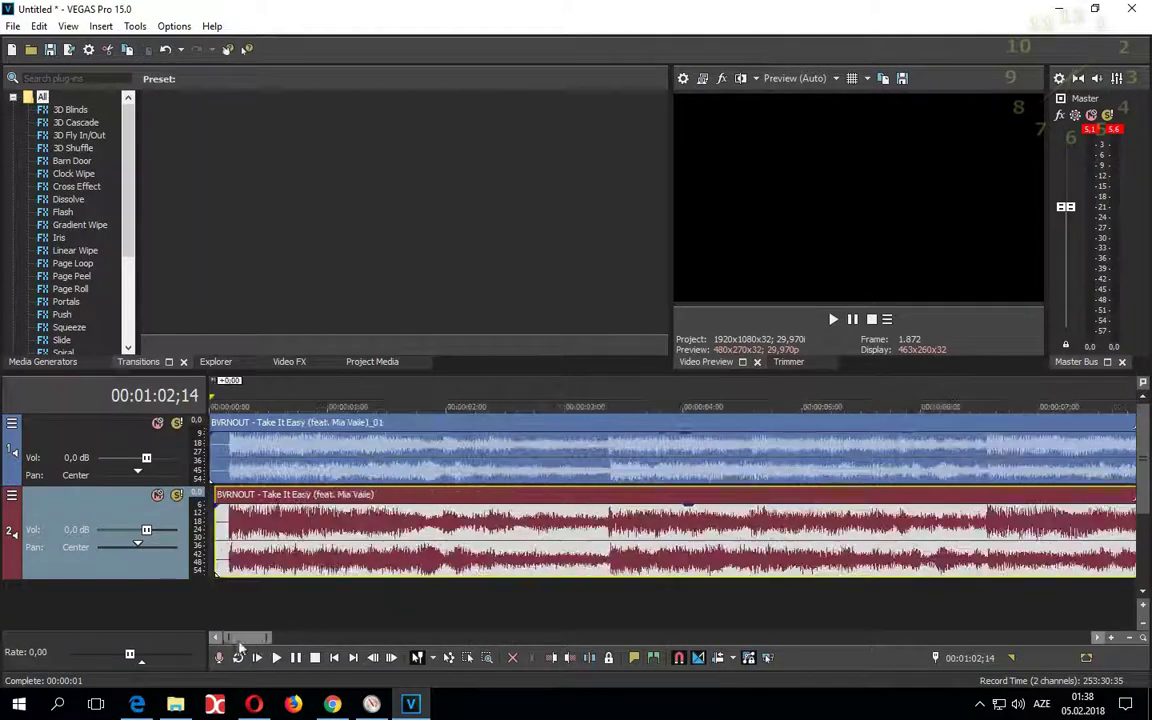
{"action": "left_click", "coordinate": [234, 572]}
{"action": "scroll", "coordinate": [238, 570], "scroll_direction": "up", "scroll_amount": 3}
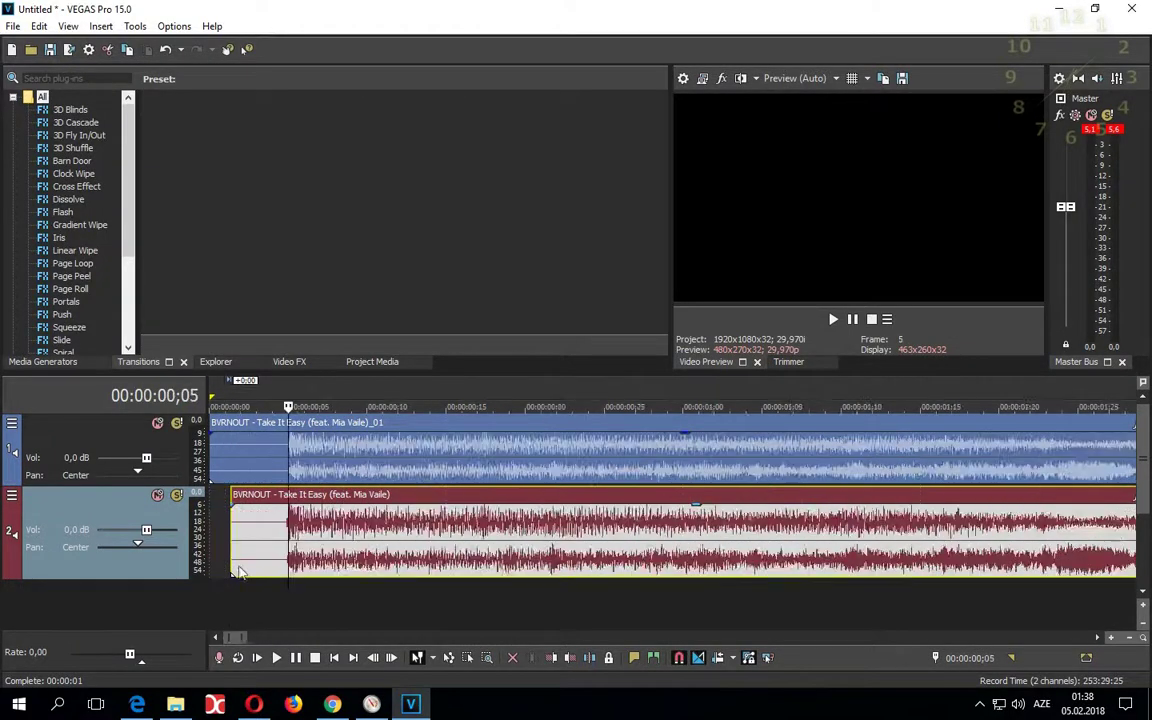
{"action": "scroll", "coordinate": [238, 570], "scroll_direction": "up", "scroll_amount": 4}
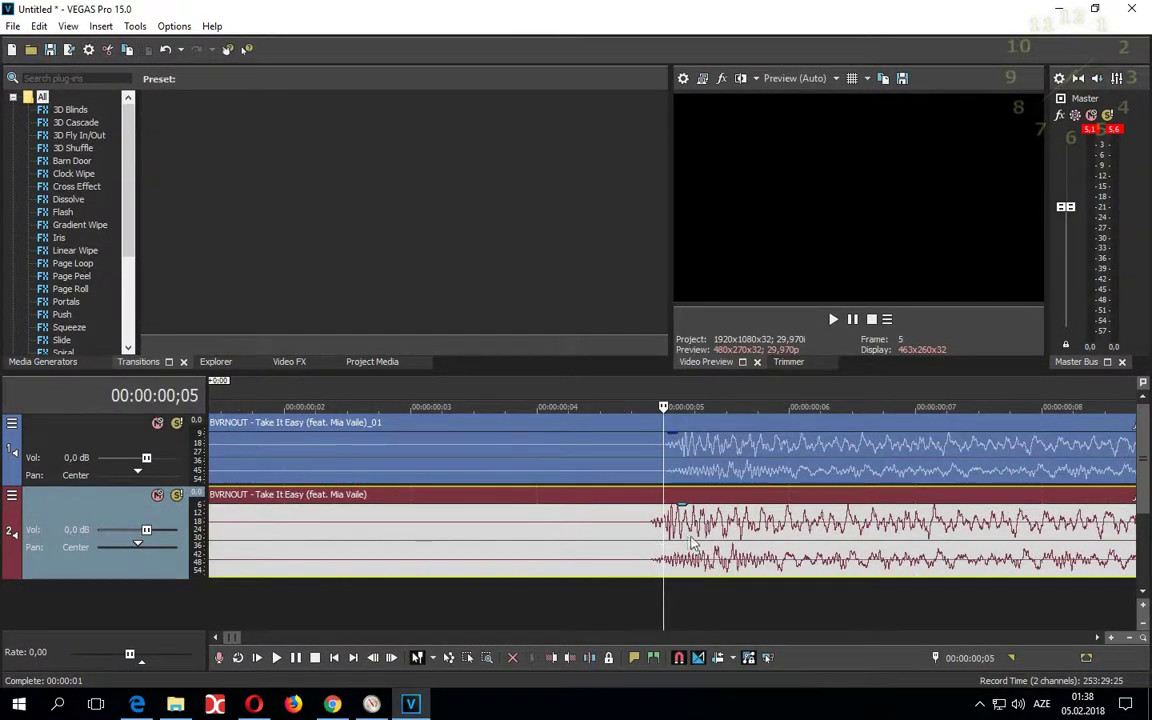
{"action": "scroll", "coordinate": [650, 548], "scroll_direction": "down", "scroll_amount": 4}
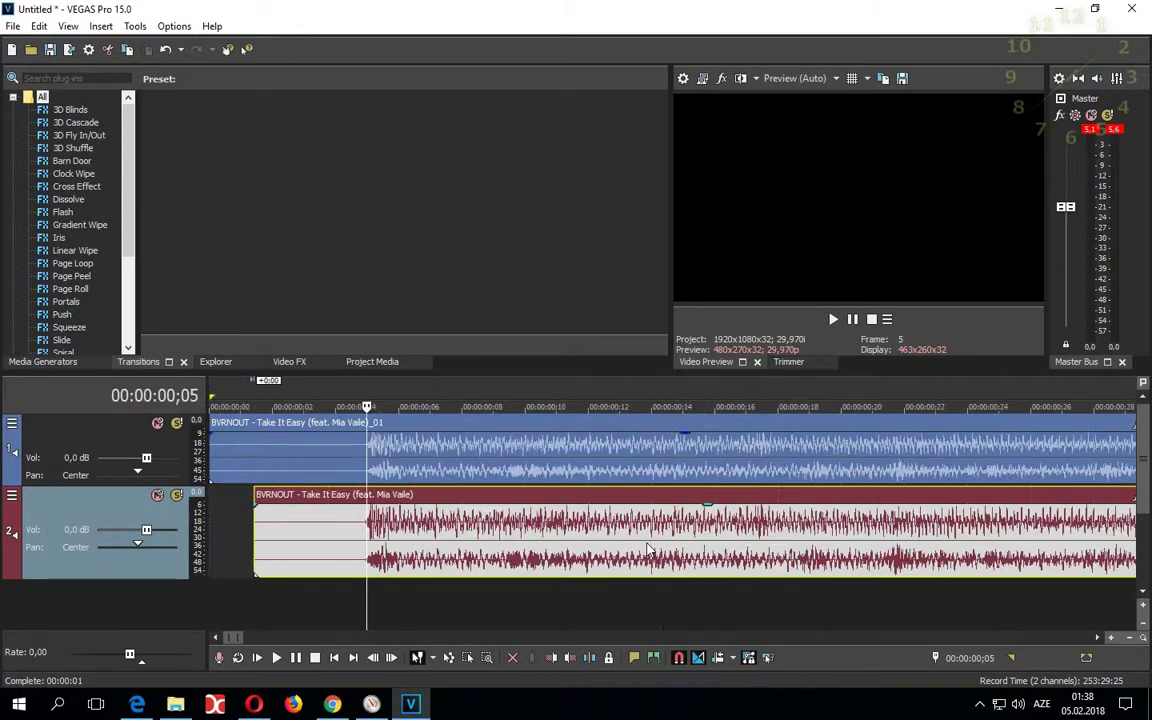
{"action": "scroll", "coordinate": [650, 548], "scroll_direction": "down", "scroll_amount": 2}
{"action": "scroll", "coordinate": [445, 565], "scroll_direction": "down", "scroll_amount": 3}
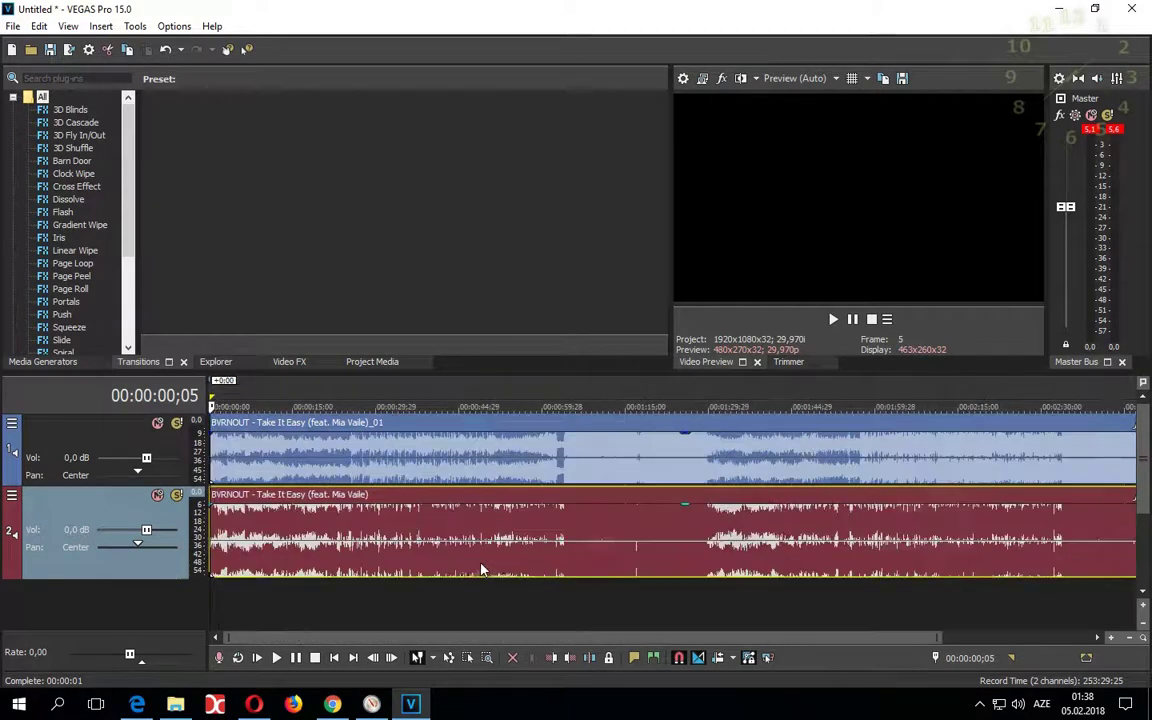
{"action": "key", "text": "ctrl+End"}
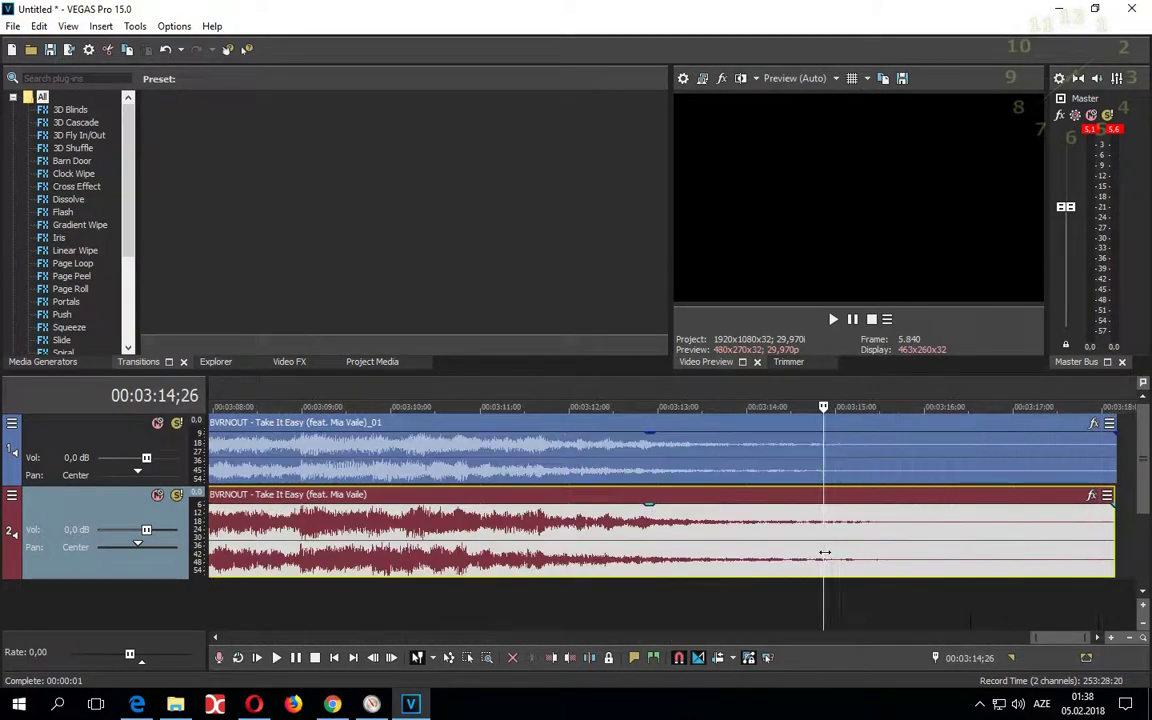
Check the passage around 0:25 in both tracks by positioning the playhead there and playing short sections.
{"action": "left_click", "coordinate": [312, 546]}
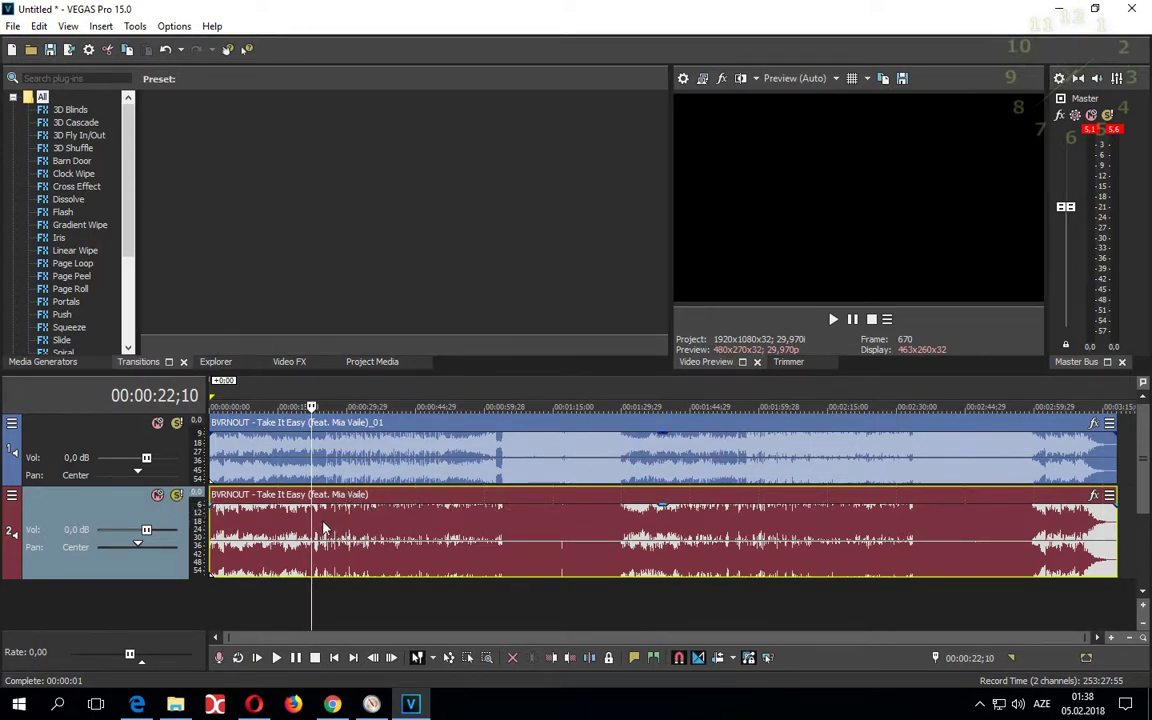
{"action": "left_click", "coordinate": [333, 470]}
{"action": "scroll", "coordinate": [378, 492], "scroll_direction": "up", "scroll_amount": 2}
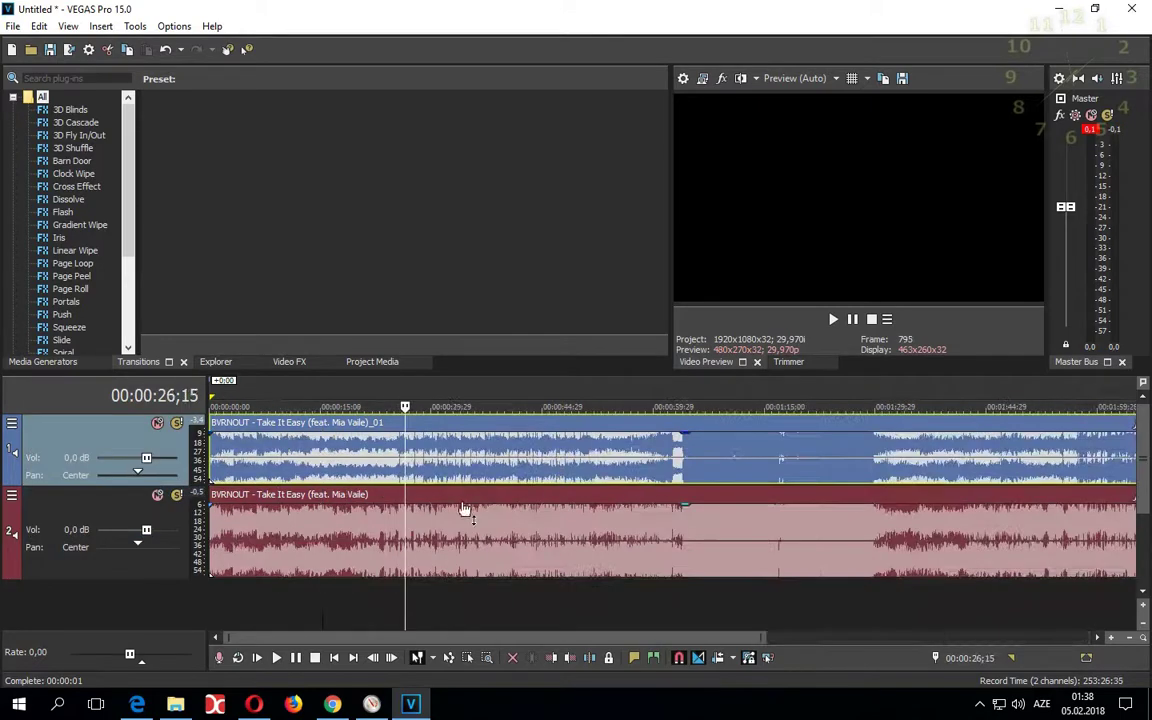
{"action": "left_click_drag", "start_coordinate": [406, 522], "coordinate": [401, 525]}
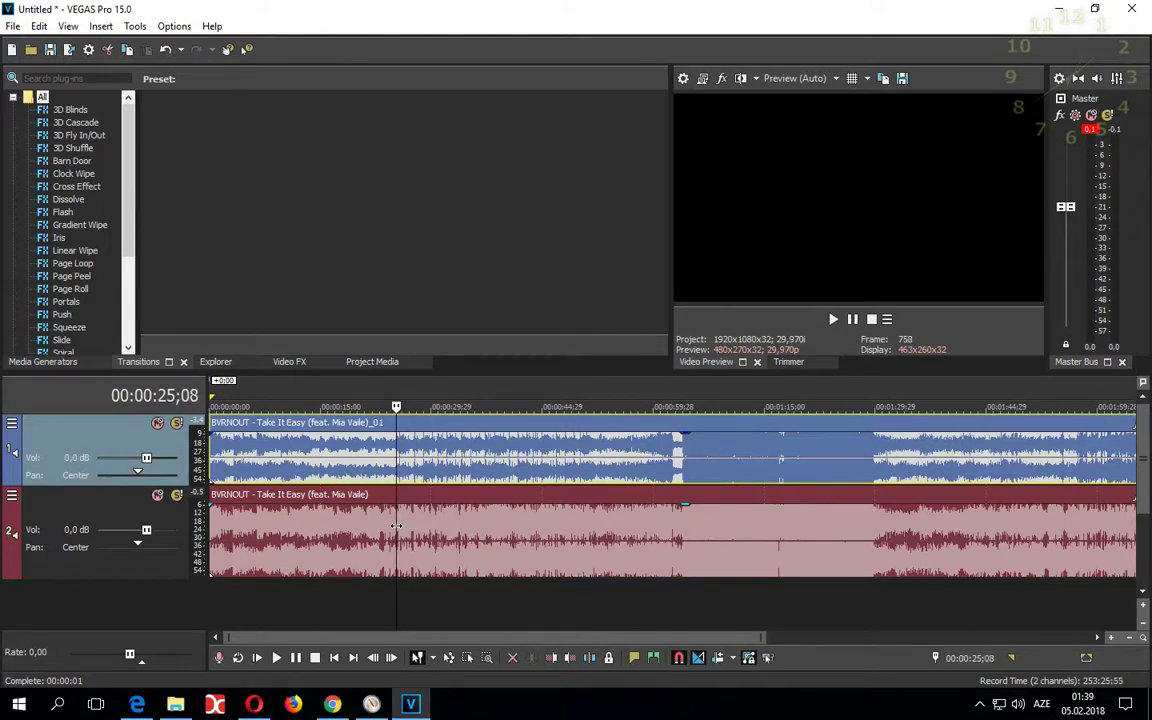
{"action": "left_click", "coordinate": [393, 459]}
{"action": "scroll", "coordinate": [393, 459], "scroll_direction": "up", "scroll_amount": 2}
{"action": "key", "text": "space"}
{"action": "key", "text": "space"}
{"action": "left_click", "coordinate": [533, 480]}
{"action": "key", "text": "space"}
Play both tracks between about 0:06 and 0:14 to find the point for cutting the intro.
{"action": "left_click", "coordinate": [411, 480]}
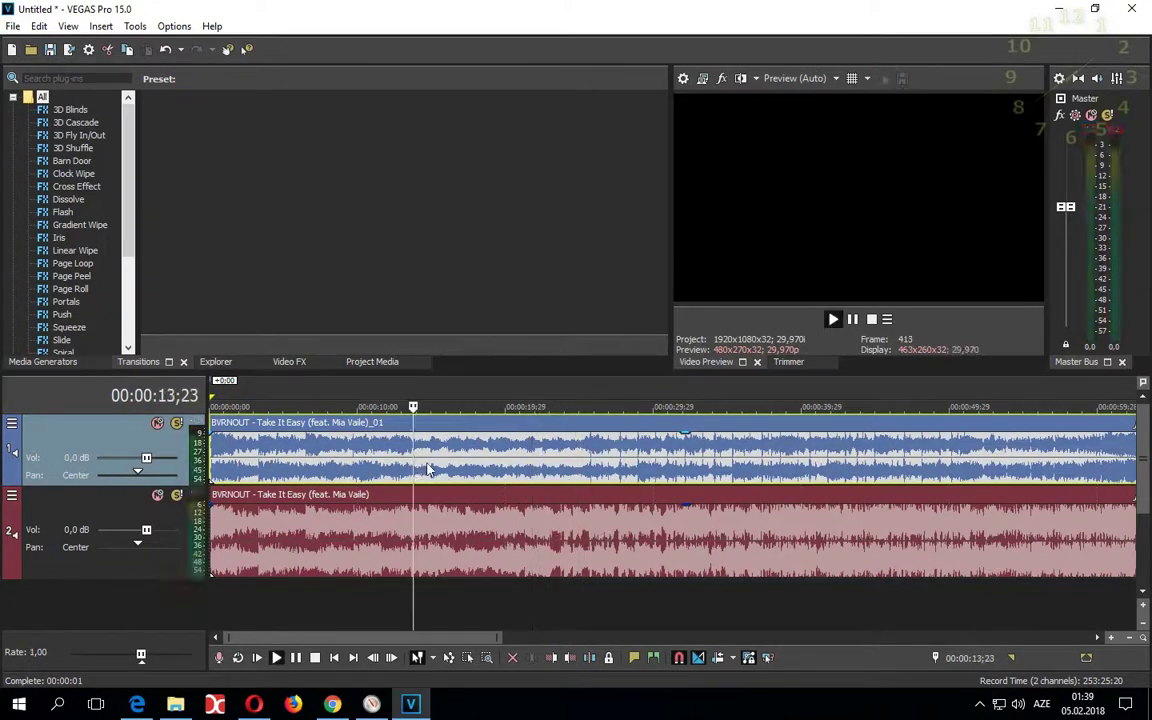
{"action": "scroll", "coordinate": [443, 481], "scroll_direction": "down", "scroll_amount": 1}
{"action": "key", "text": "space"}
{"action": "left_click", "coordinate": [278, 465]}
{"action": "key", "text": "space"}
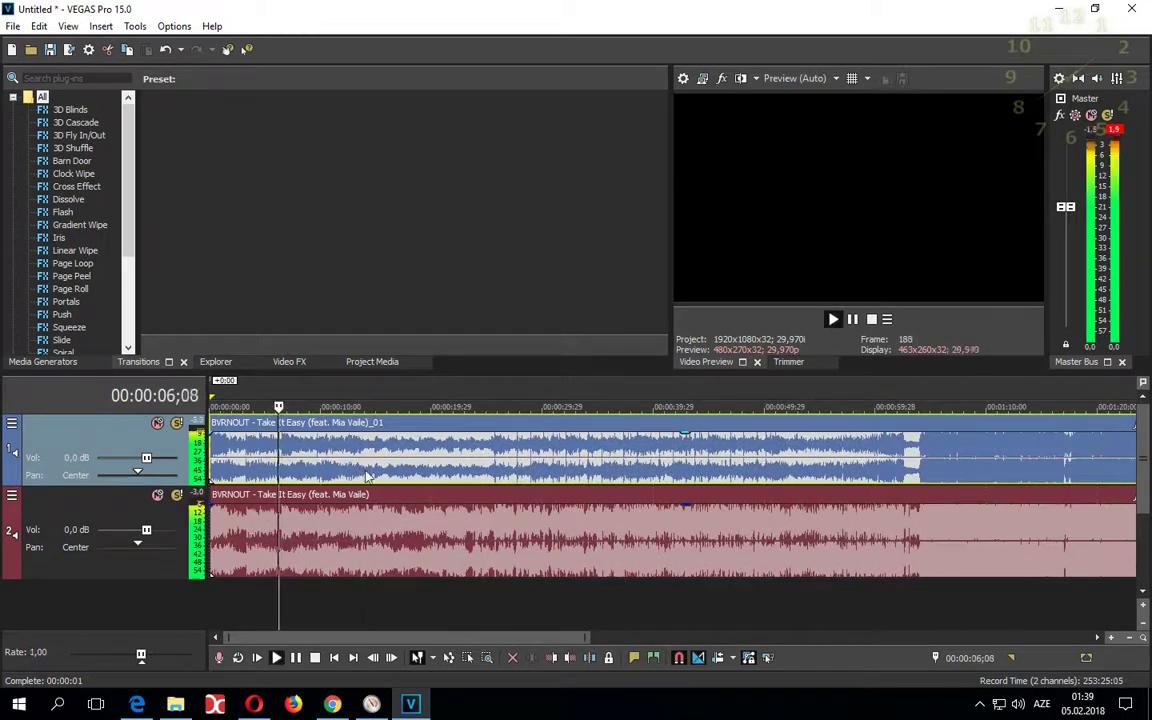
{"action": "left_click", "coordinate": [335, 465]}
{"action": "scroll", "coordinate": [335, 465], "scroll_direction": "up", "scroll_amount": 2}
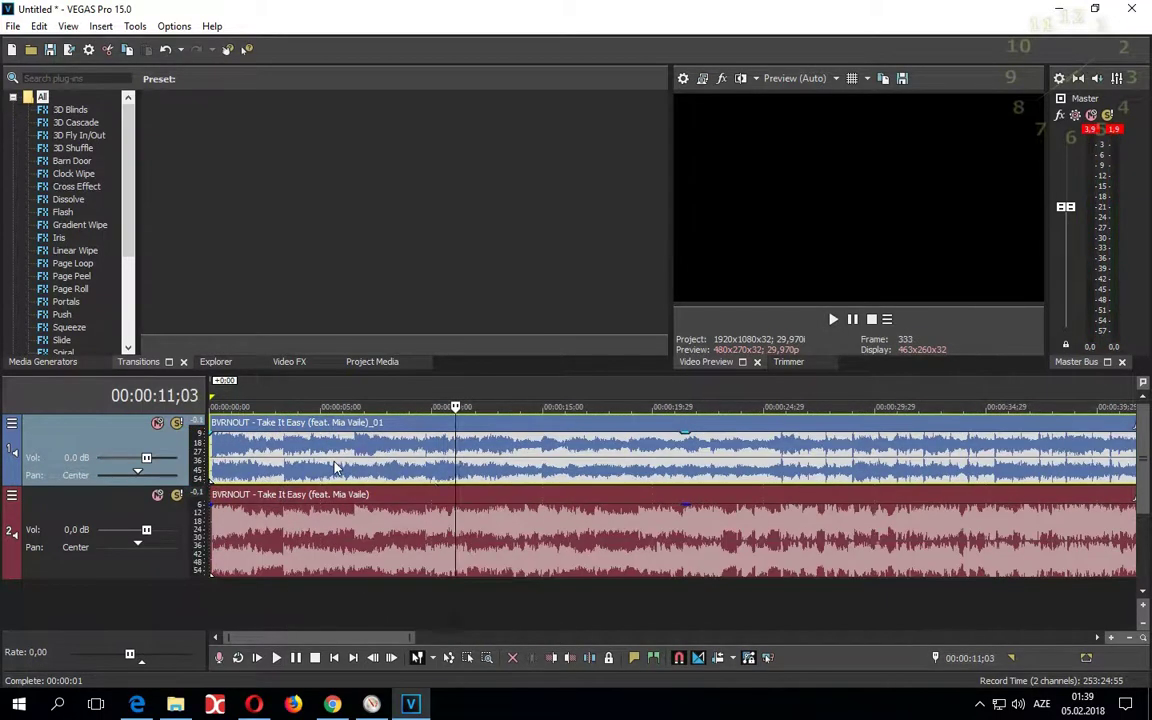
{"action": "left_click", "coordinate": [517, 456]}
{"action": "key", "text": "space"}
{"action": "scroll", "coordinate": [517, 456], "scroll_direction": "up", "scroll_amount": 4}
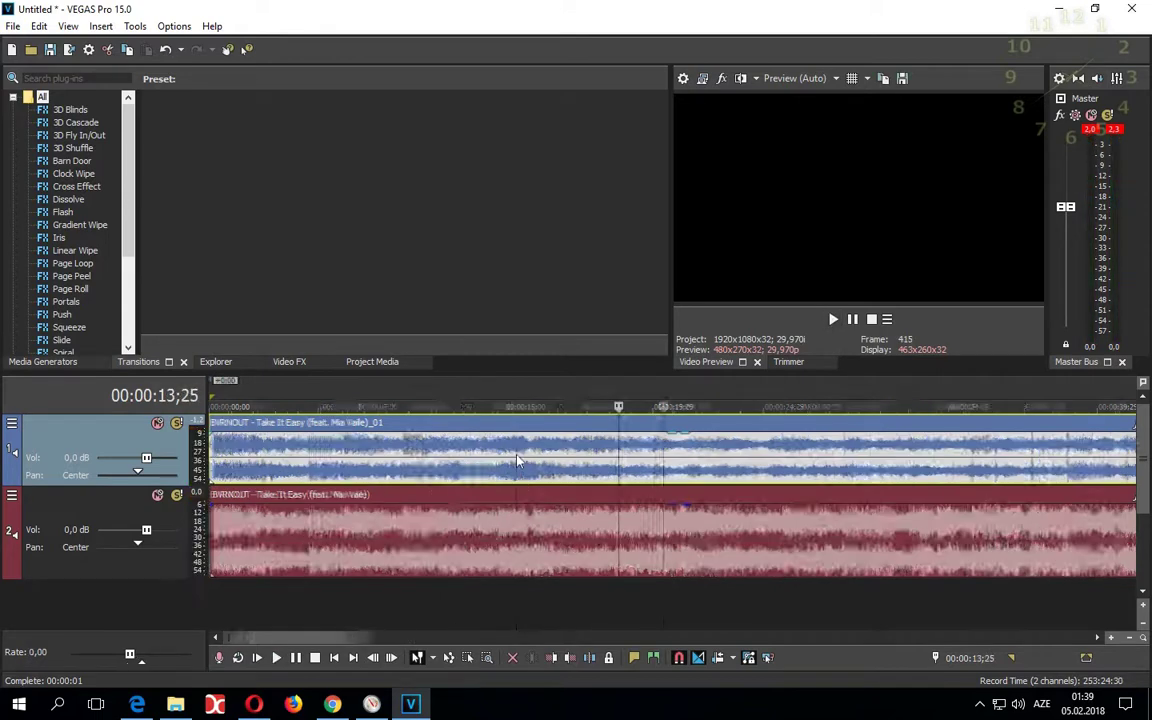
Split the processed clip at 00:00:13;24 and delete the part before the split.
{"action": "key", "text": "space"}
{"action": "left_click", "coordinate": [660, 462]}
{"action": "key", "text": "space"}
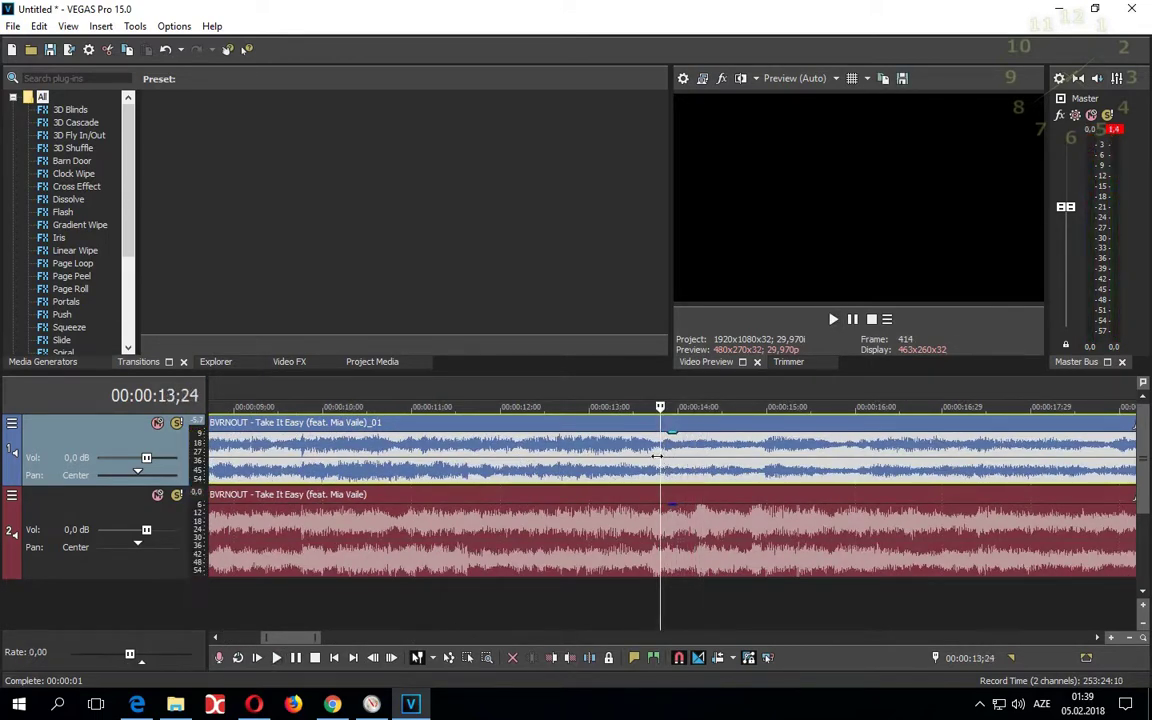
{"action": "key", "text": "s"}
{"action": "scroll", "coordinate": [545, 472], "scroll_direction": "down", "scroll_amount": 3}
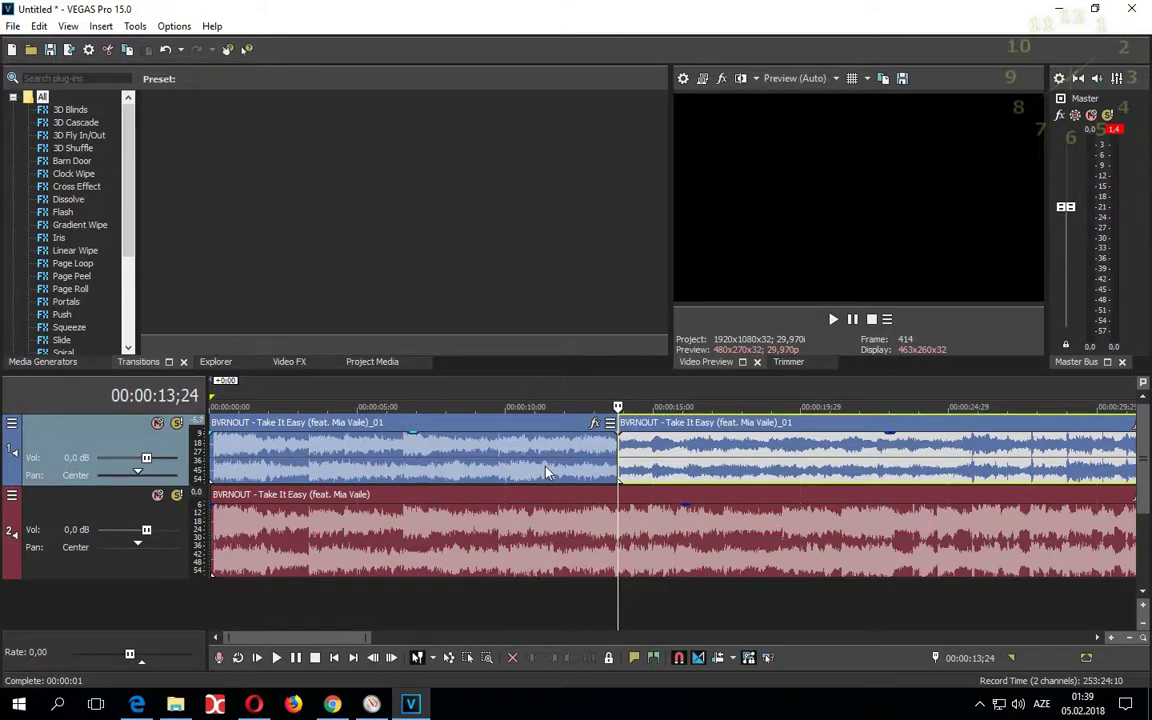
{"action": "left_click", "coordinate": [545, 472]}
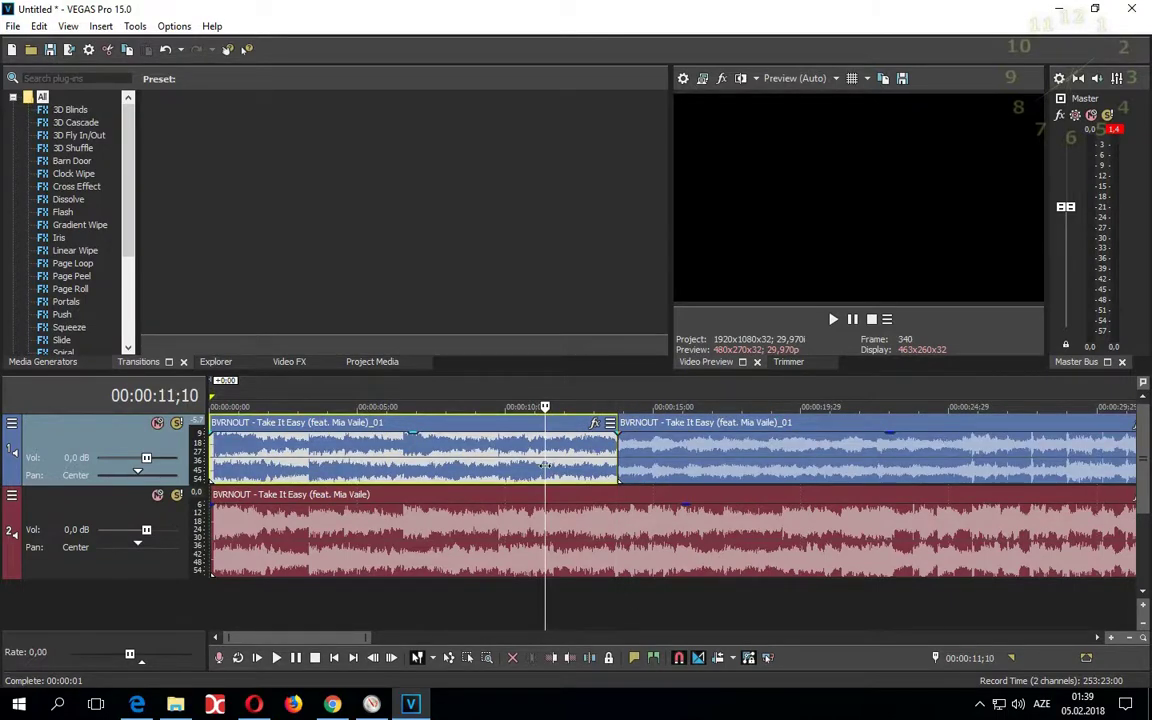
{"action": "key", "text": "Delete"}
Split the original clip at 00:00:13;24, in line with the start of the processed clip.
{"action": "left_click", "coordinate": [612, 527]}
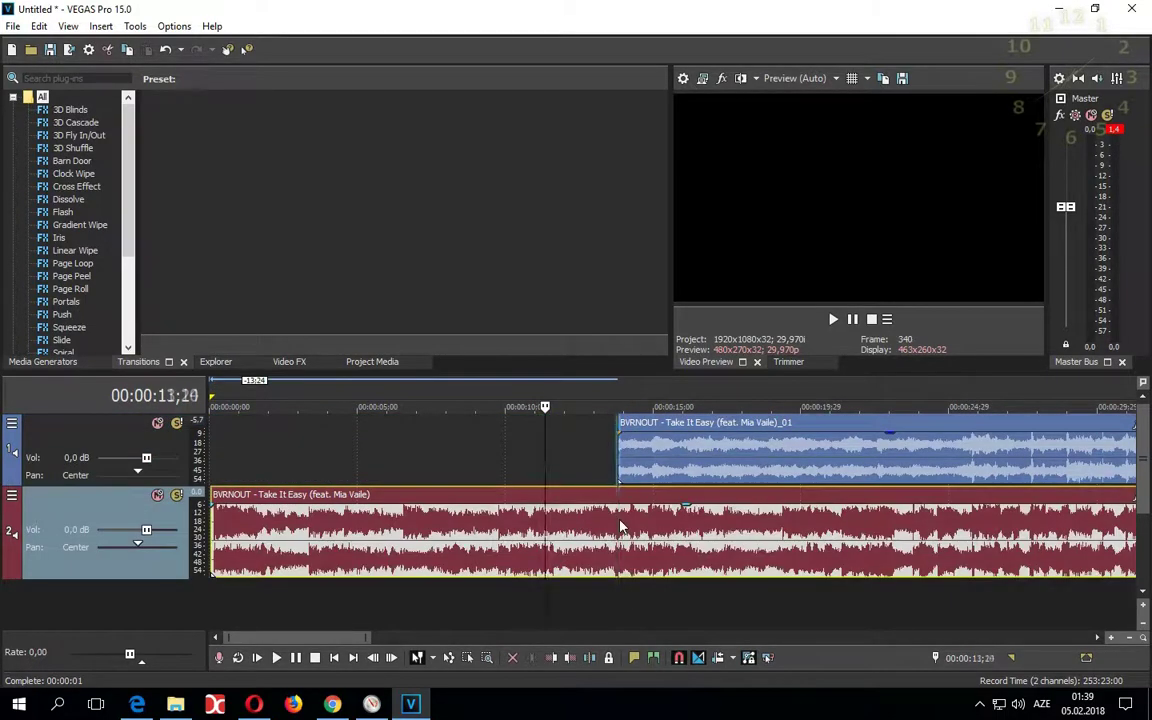
{"action": "scroll", "coordinate": [620, 527], "scroll_direction": "up", "scroll_amount": 5}
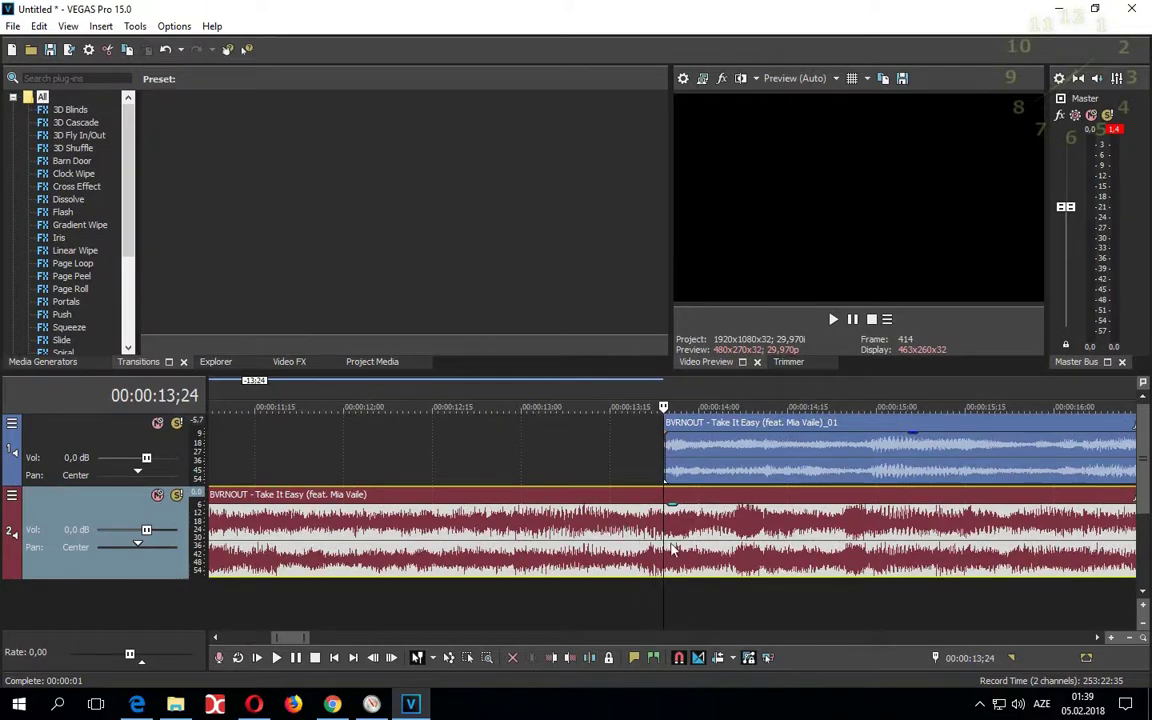
{"action": "key", "text": "s"}
{"action": "scroll", "coordinate": [700, 545], "scroll_direction": "down", "scroll_amount": 6}
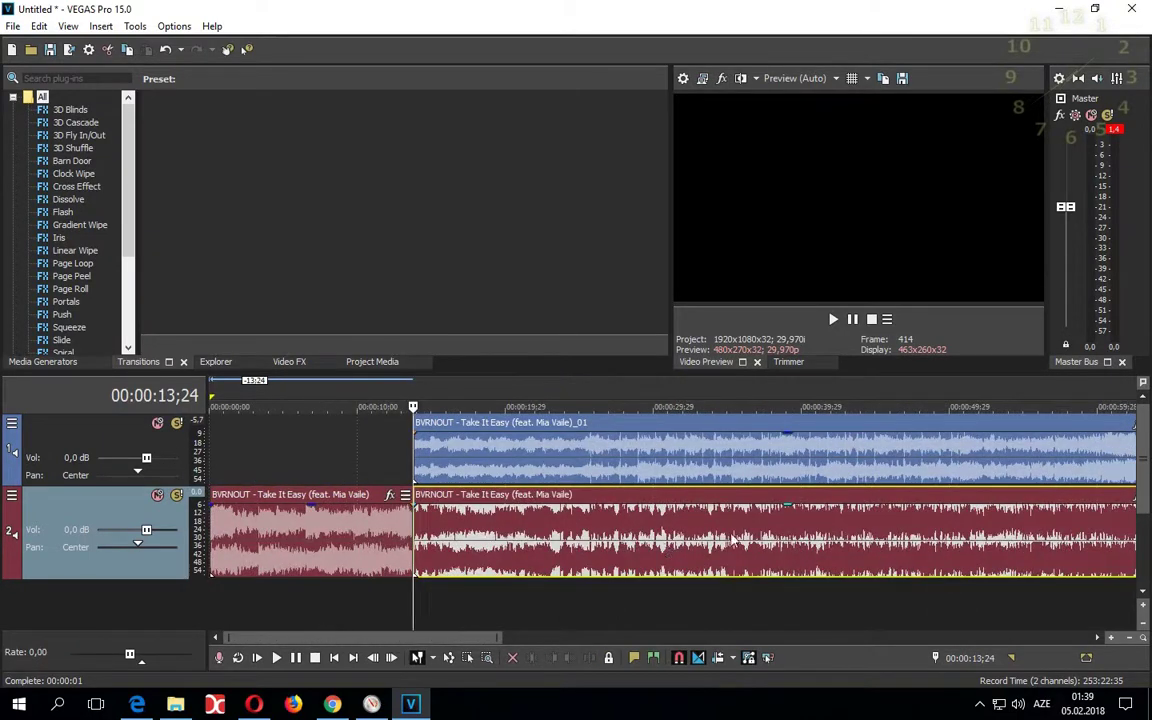
Play both tracks from about 0:30 and again from about 0:24 to listen through the section after the cut.
{"action": "left_click", "coordinate": [646, 535]}
{"action": "key", "text": "space"}
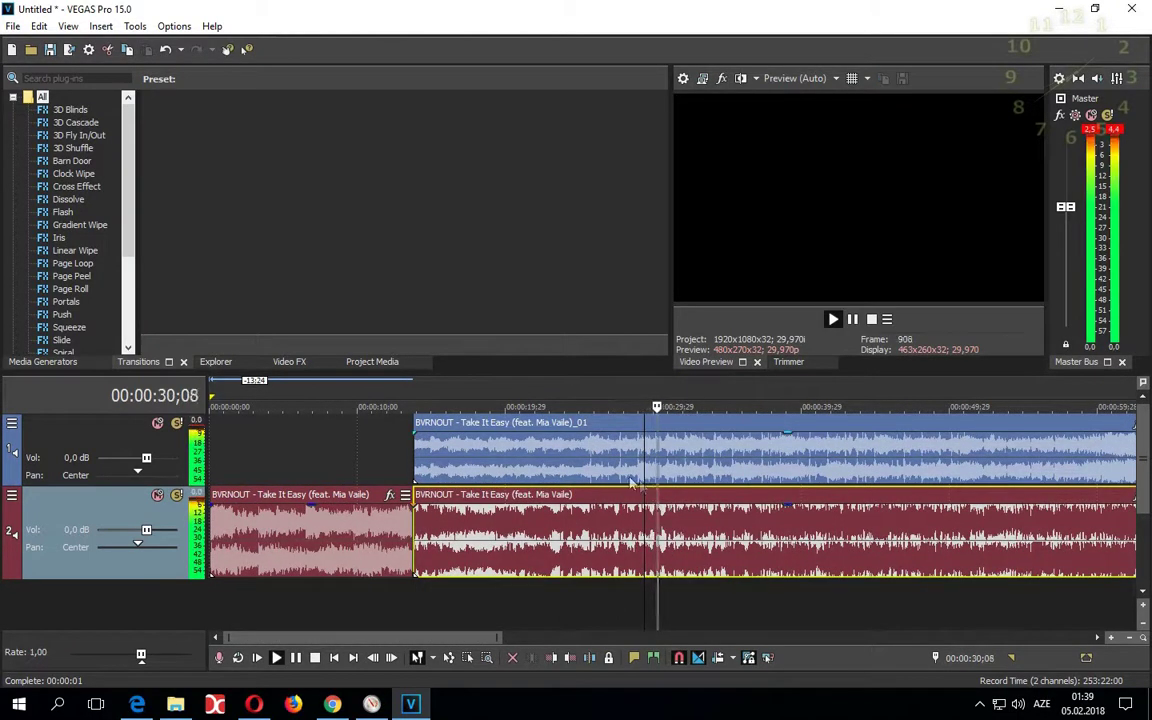
{"action": "left_click", "coordinate": [585, 467]}
{"action": "key", "text": "space"}
{"action": "left_click", "coordinate": [560, 467]}
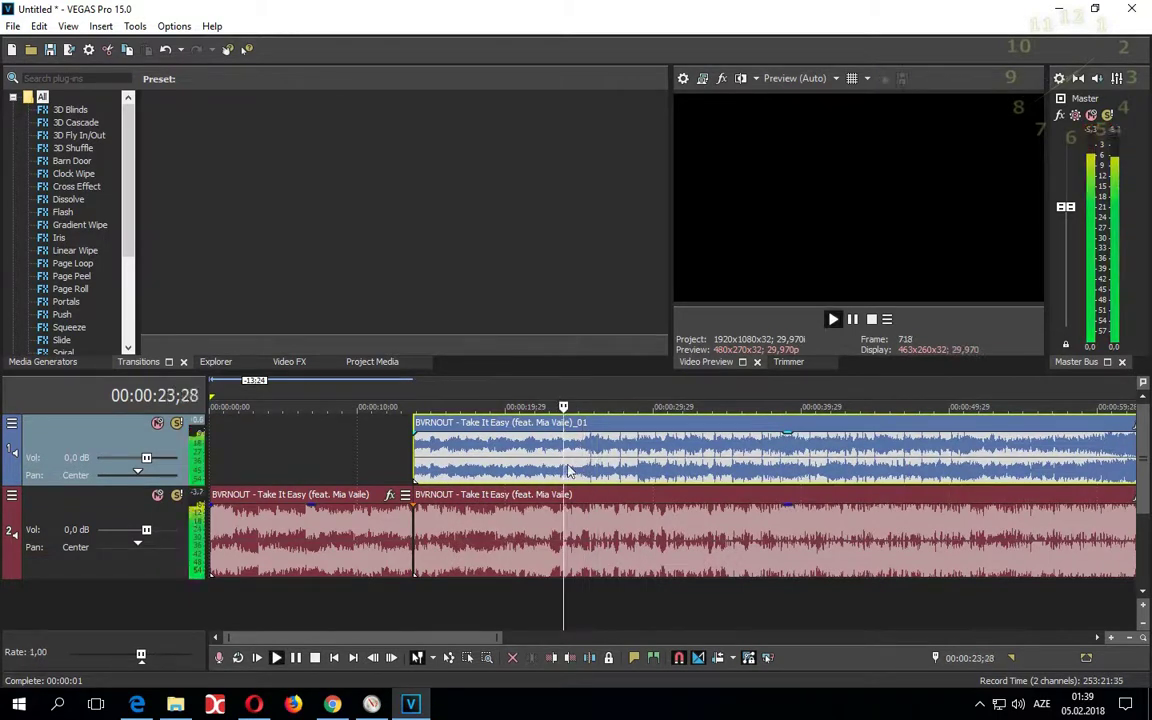
{"action": "scroll", "coordinate": [419, 645], "scroll_direction": "up", "scroll_amount": 3}
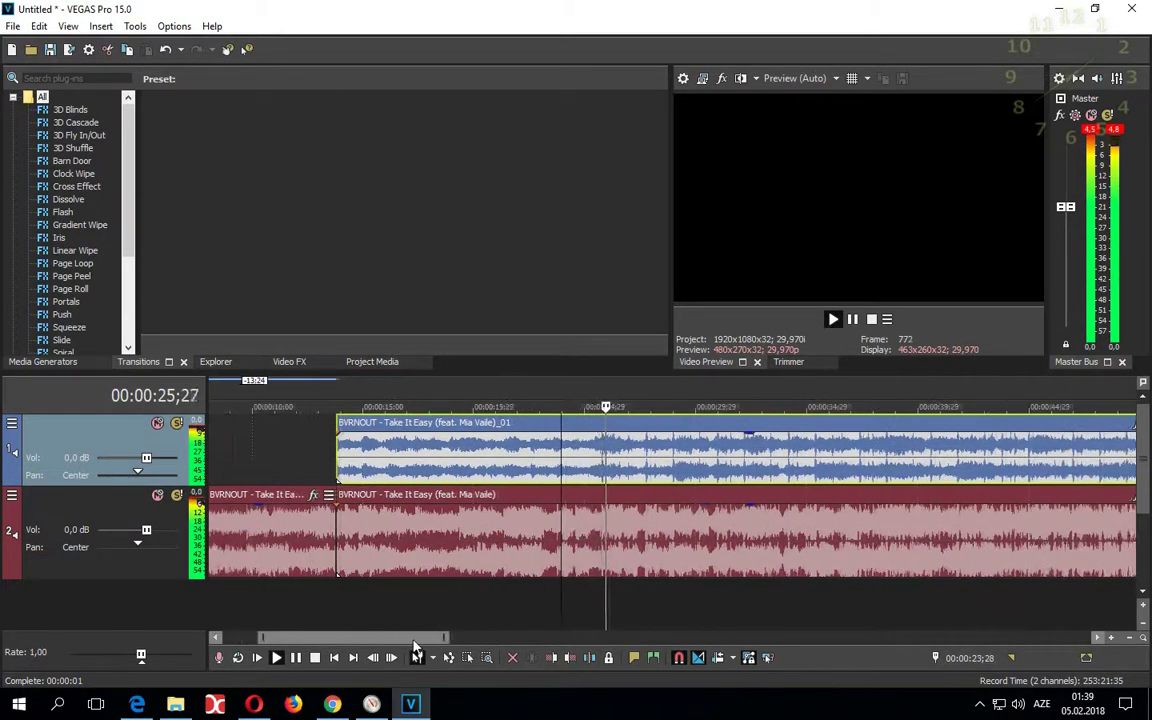
{"action": "left_click_drag", "start_coordinate": [419, 645], "coordinate": [478, 645]}
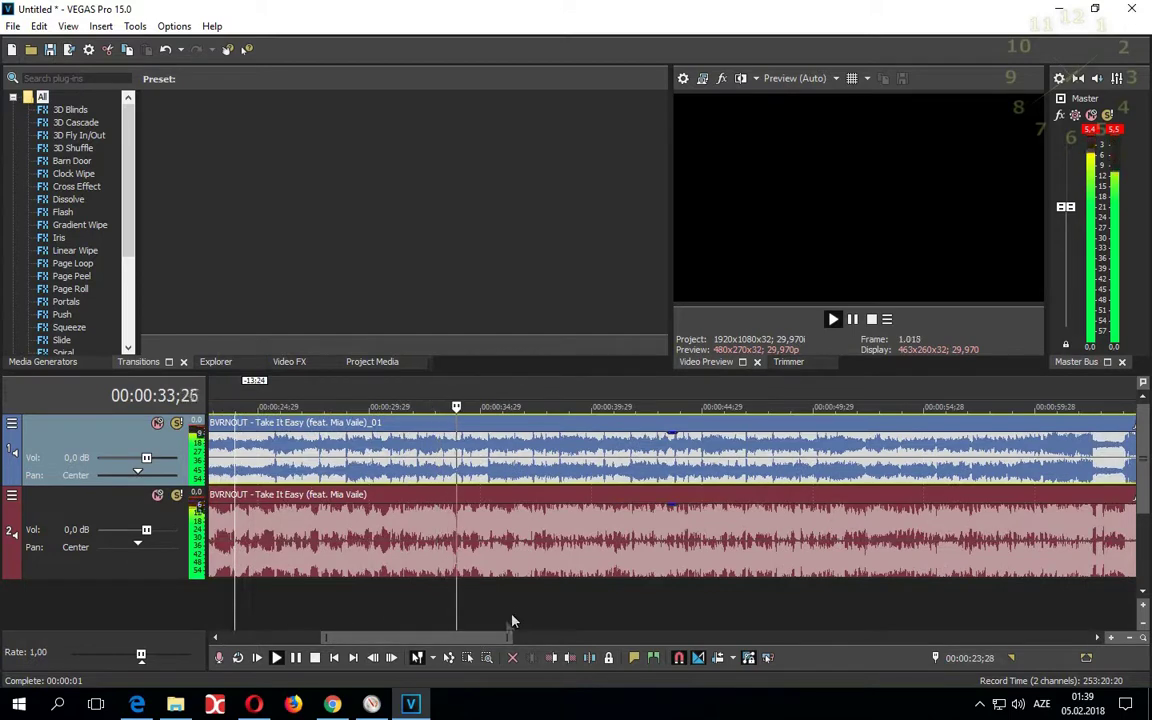
Continue listening, skipping playback ahead to about 0:57 and 1:00 to reach the end of the section.
{"action": "scroll", "coordinate": [520, 605], "scroll_direction": "down", "scroll_amount": 3}
{"action": "scroll", "coordinate": [490, 572], "scroll_direction": "right", "scroll_amount": 3}
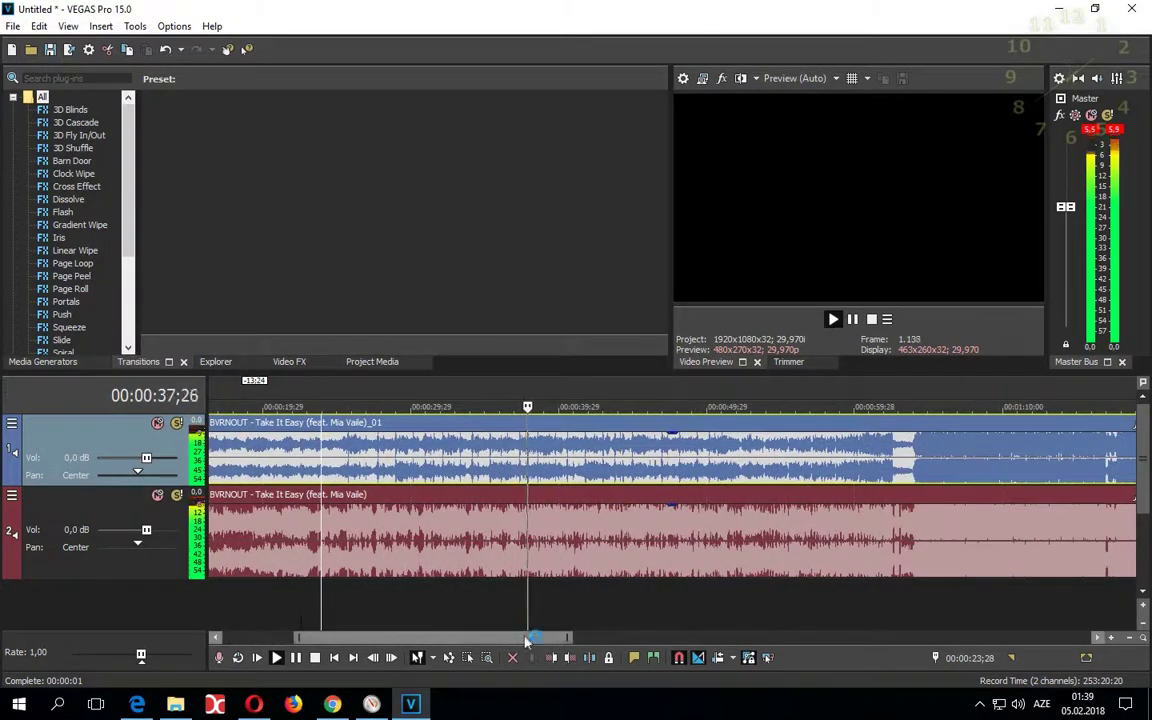
{"action": "scroll", "coordinate": [495, 574], "scroll_direction": "right", "scroll_amount": 2}
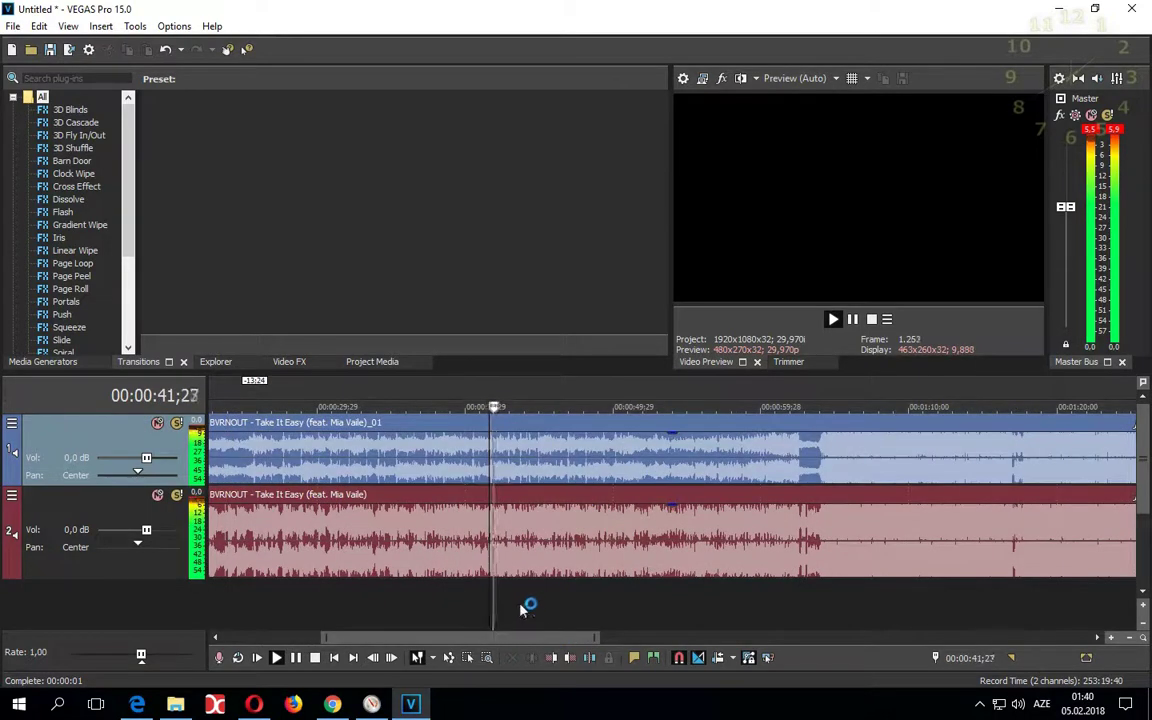
{"action": "left_click", "coordinate": [651, 598]}
{"action": "left_click", "coordinate": [718, 600]}
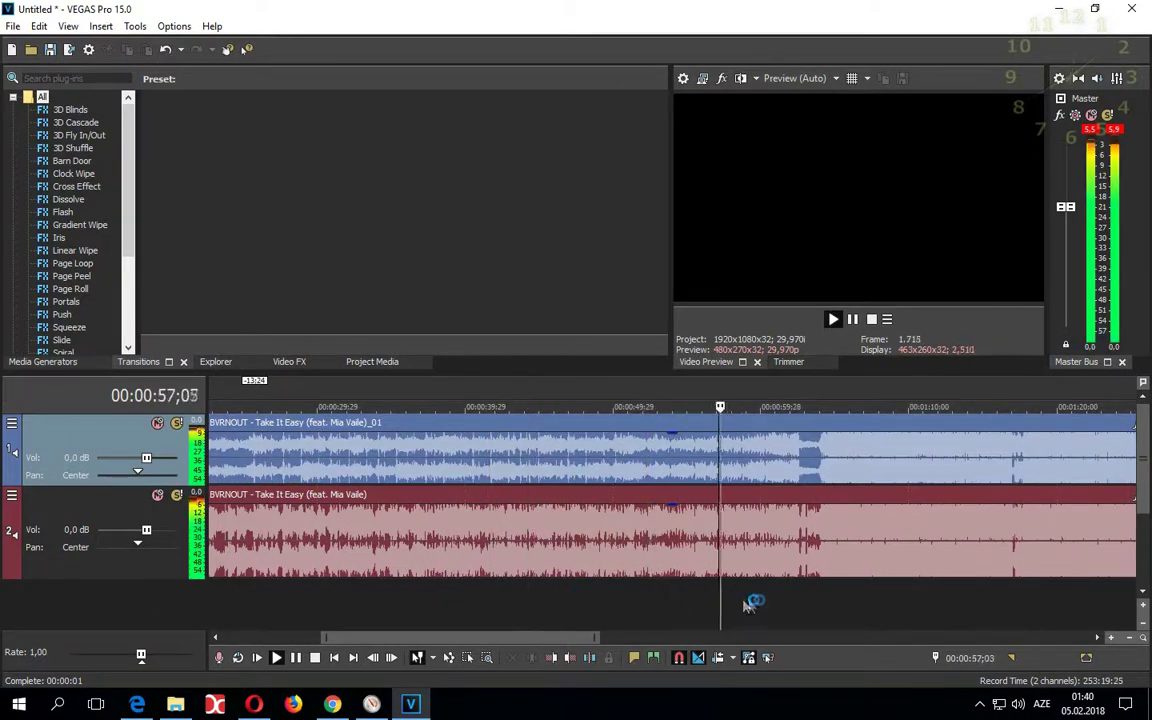
{"action": "left_click", "coordinate": [763, 606]}
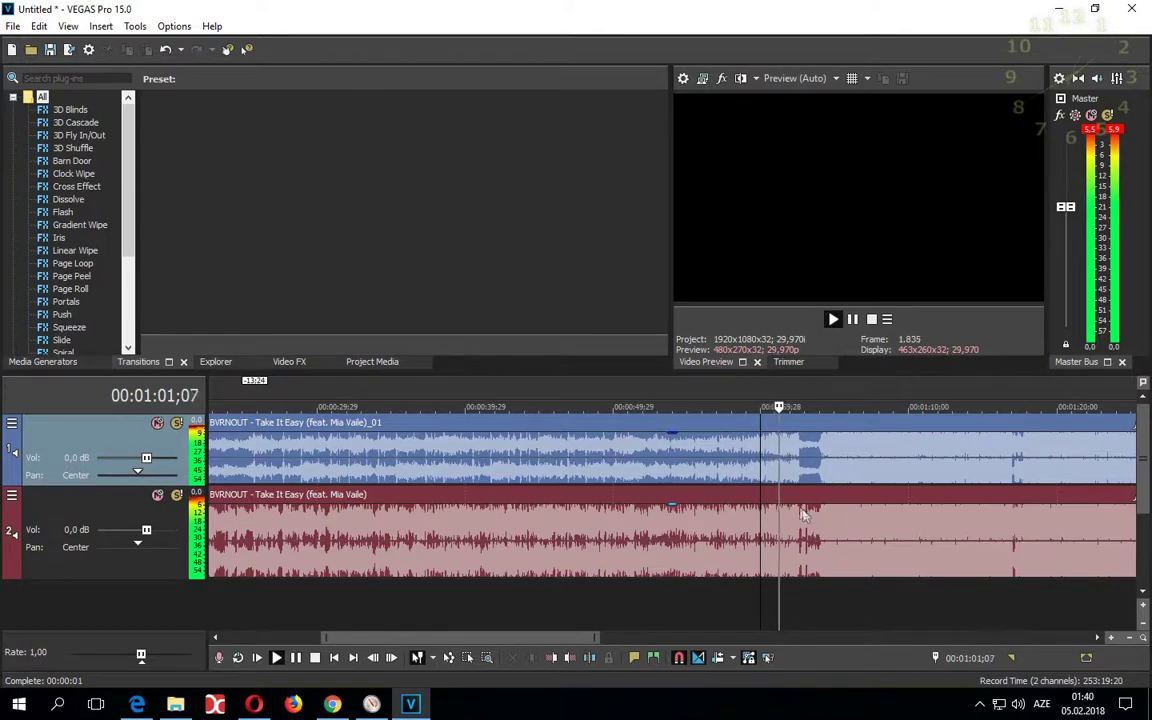
{"action": "scroll", "coordinate": [719, 460], "scroll_direction": "up", "scroll_amount": 3}
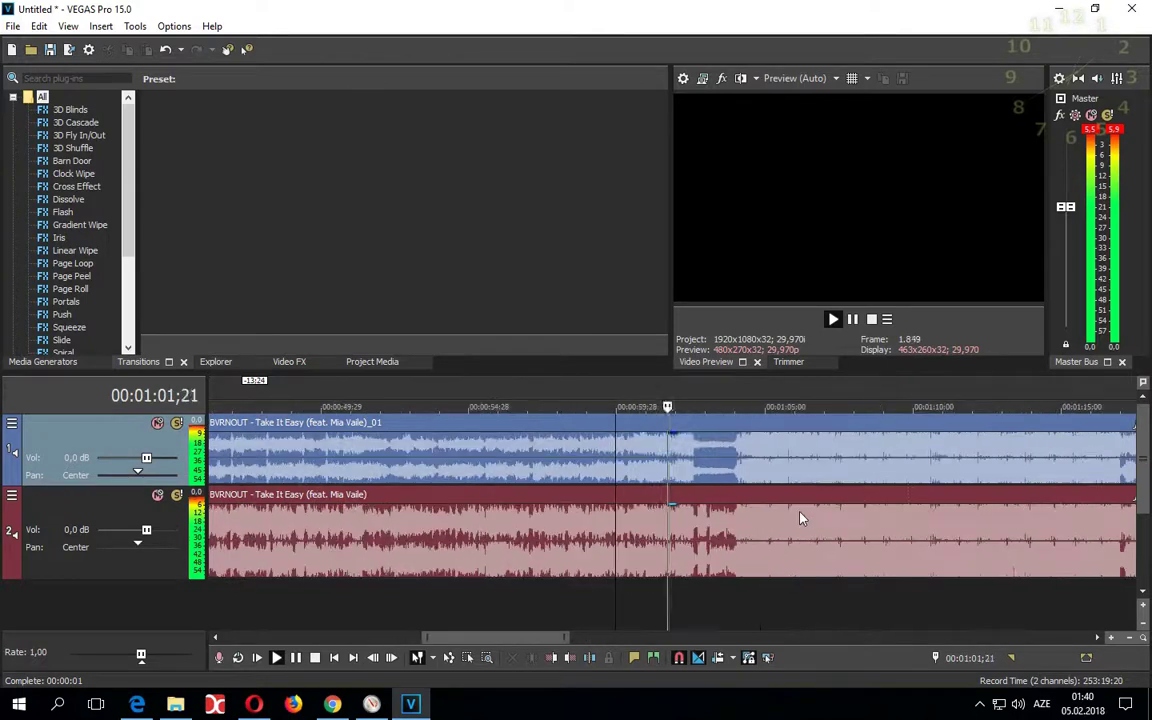
Play the transition near 1:04 and split the processed clip at 00:01:03;28.
{"action": "left_click", "coordinate": [760, 463]}
{"action": "scroll", "coordinate": [758, 466], "scroll_direction": "up", "scroll_amount": 2}
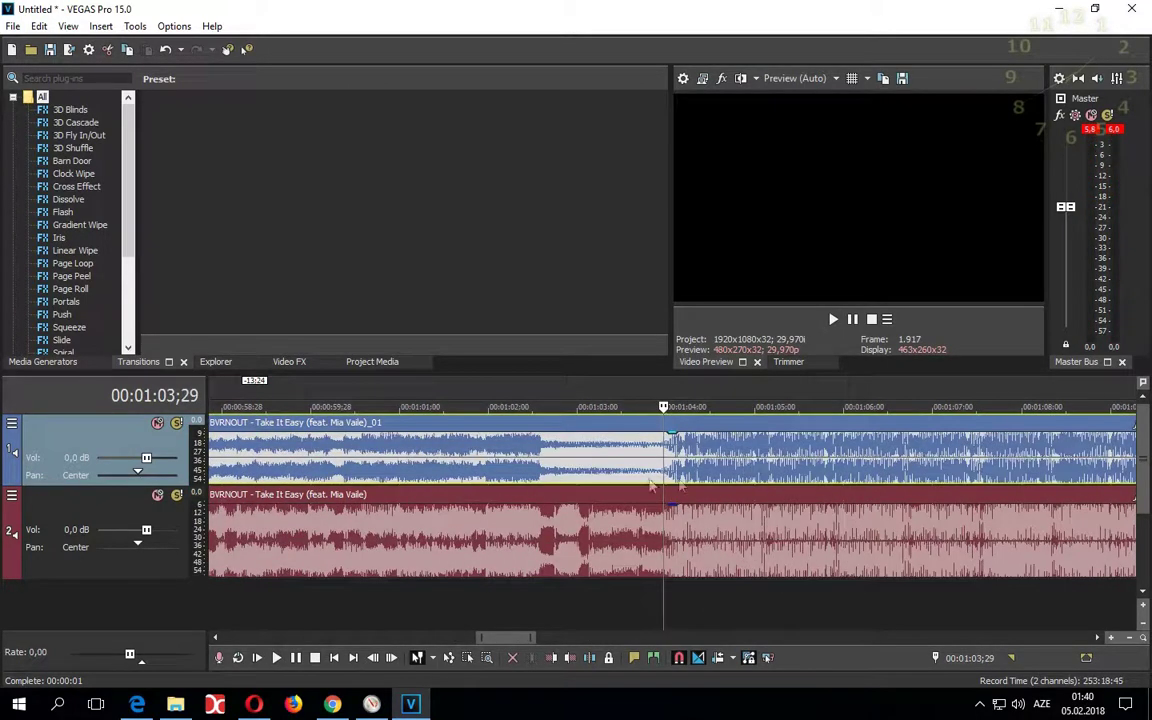
{"action": "left_click", "coordinate": [613, 465]}
{"action": "key", "text": "space"}
{"action": "key", "text": "space"}
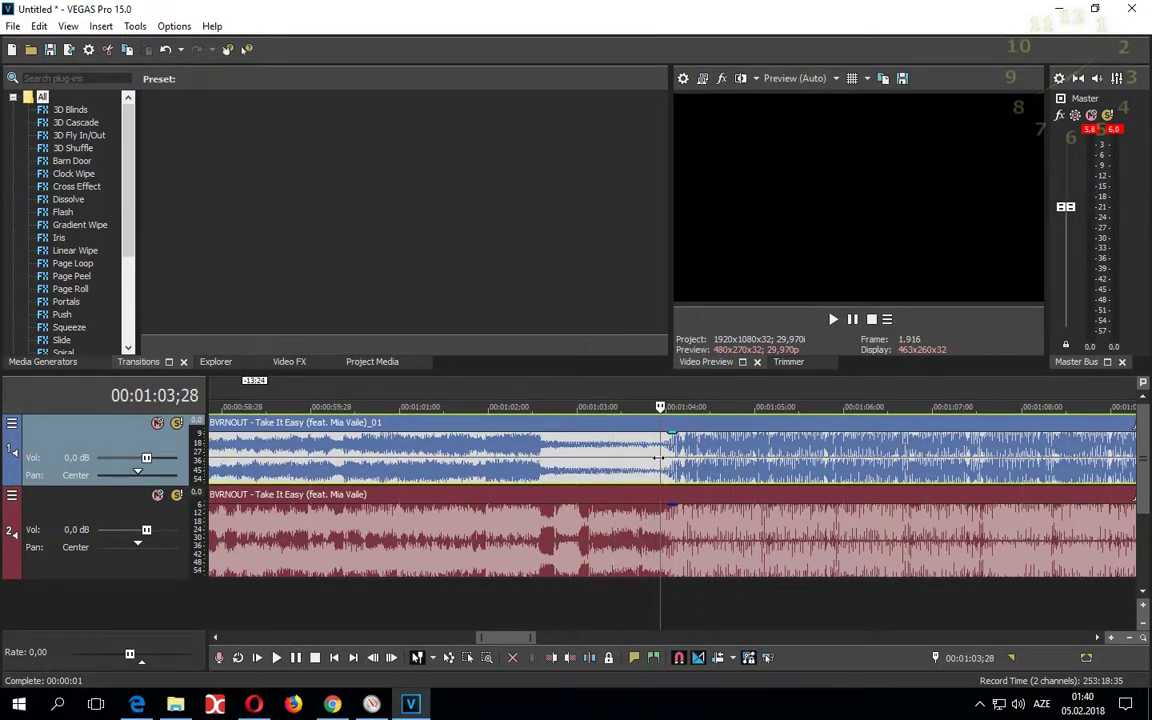
{"action": "key", "text": "s"}
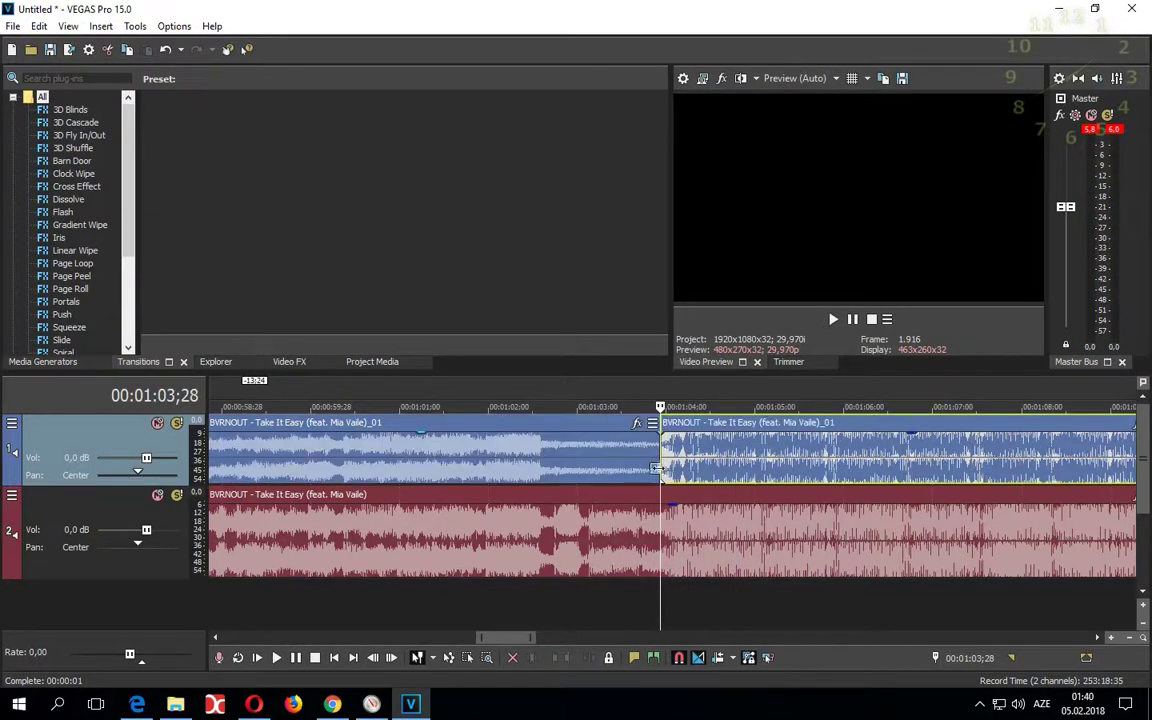
Split the original clip at 00:01:03;28 and delete its section between 00:00:13;24 and that split.
{"action": "left_click", "coordinate": [662, 531]}
{"action": "key", "text": "s"}
{"action": "scroll", "coordinate": [641, 522], "scroll_direction": "down", "scroll_amount": 5}
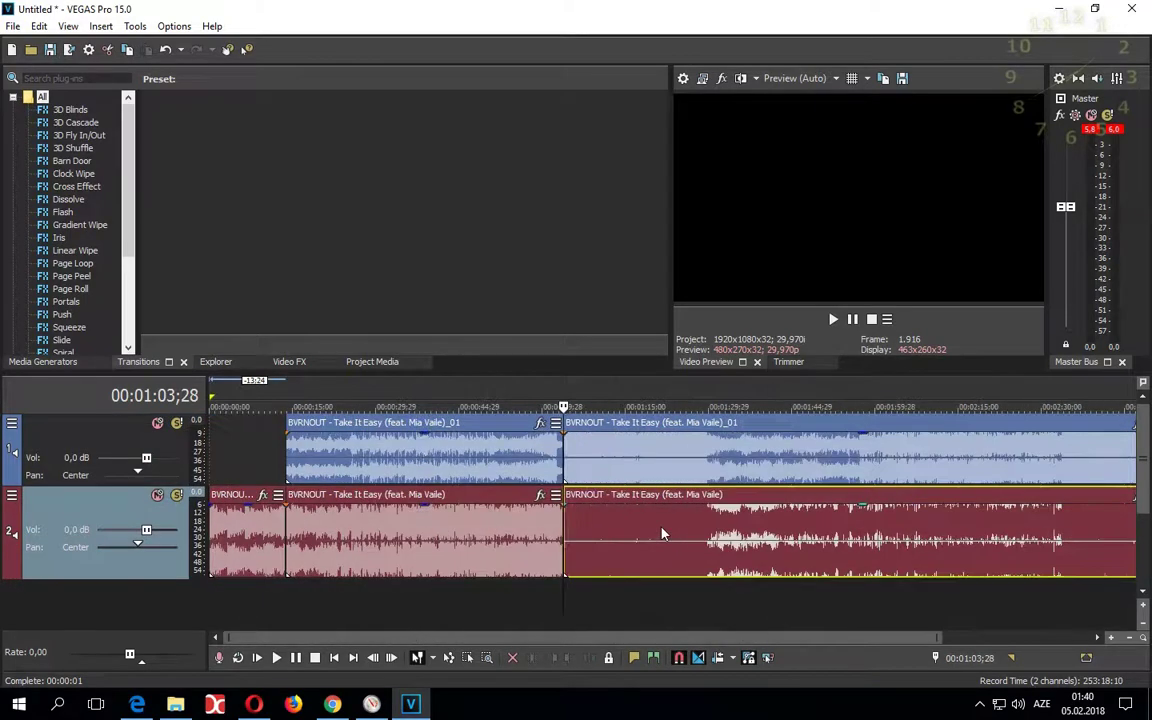
{"action": "left_click", "coordinate": [620, 546]}
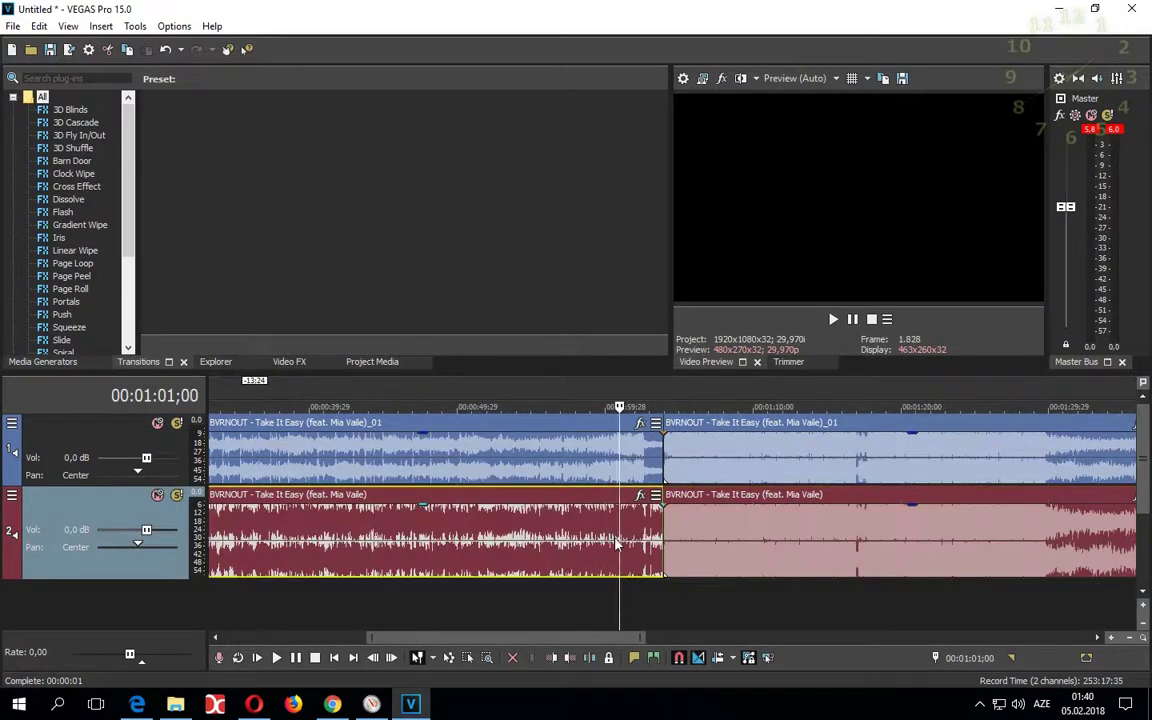
{"action": "key", "text": "Delete"}
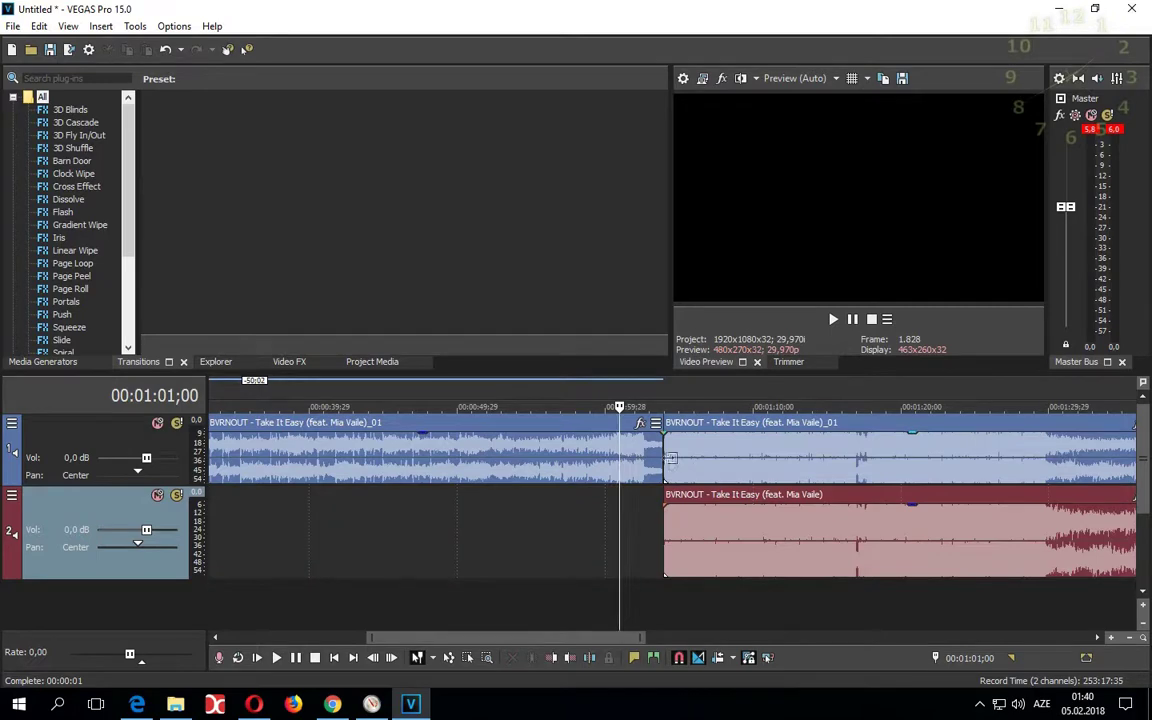
Trim the start of the remaining processed section on track 1 to about 1:09.
{"action": "left_click_drag", "start_coordinate": [665, 455], "coordinate": [737, 455]}
{"action": "left_click", "coordinate": [680, 540]}
{"action": "scroll", "coordinate": [680, 540], "scroll_direction": "down", "scroll_amount": 4}
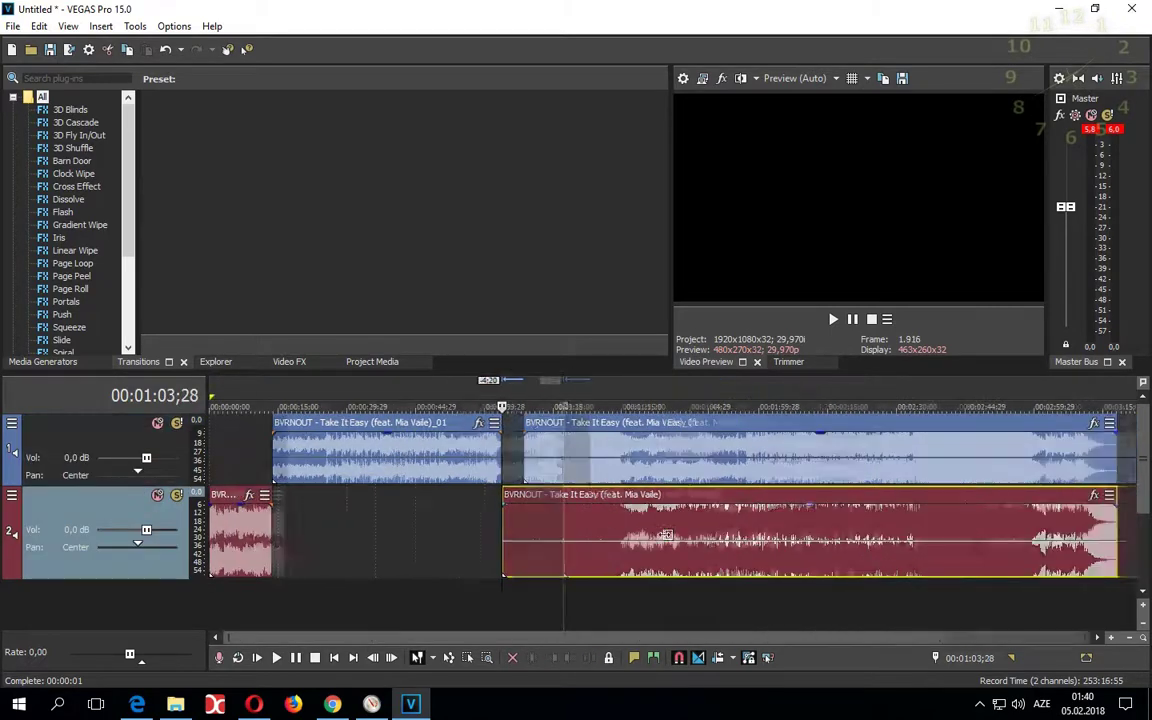
Overlap the original and processed clips by a few frames around 00:00:13;24, fading the original out and the processed clip in.
{"action": "left_click", "coordinate": [272, 527]}
{"action": "scroll", "coordinate": [272, 527], "scroll_direction": "up", "scroll_amount": 5}
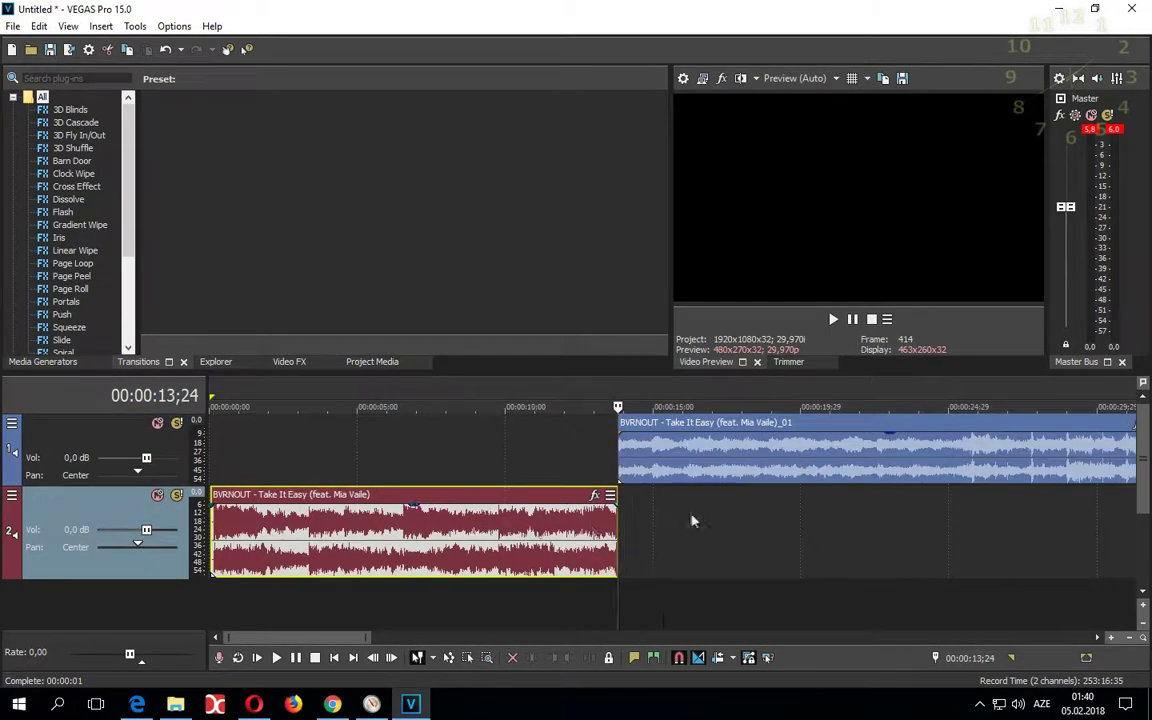
{"action": "left_click_drag", "start_coordinate": [661, 519], "coordinate": [673, 519]}
{"action": "scroll", "coordinate": [674, 478], "scroll_direction": "up", "scroll_amount": 2}
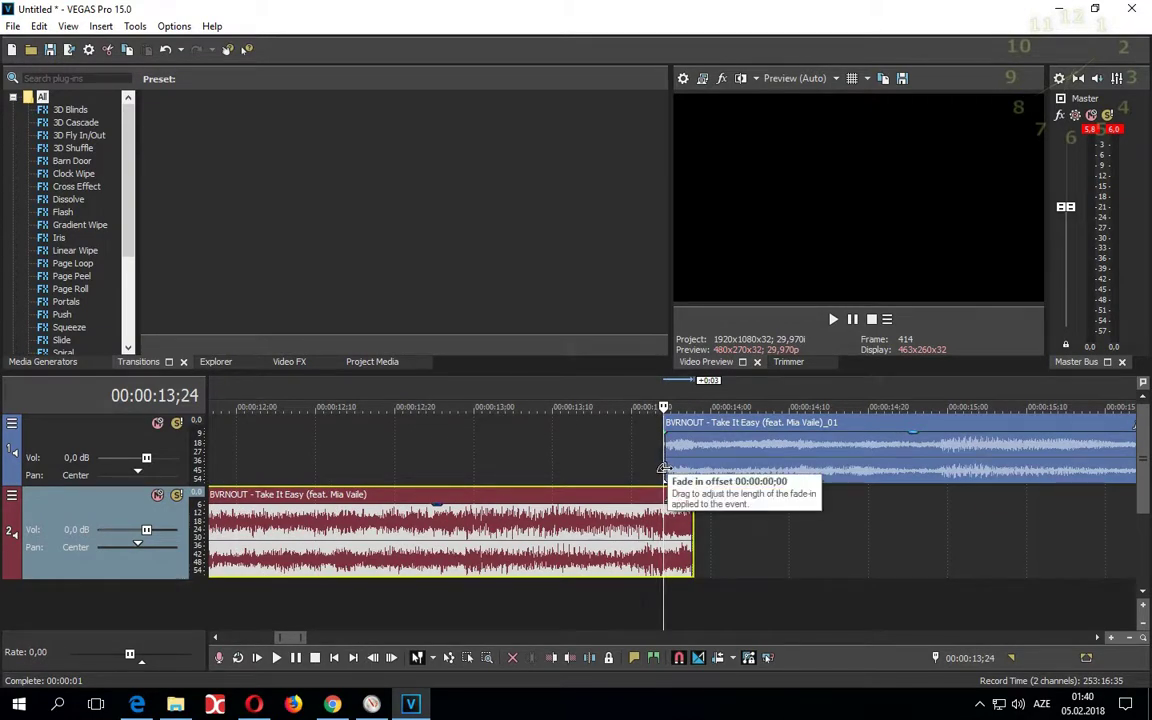
{"action": "left_click_drag", "start_coordinate": [664, 470], "coordinate": [656, 470]}
{"action": "left_click_drag", "start_coordinate": [657, 424], "coordinate": [690, 513]}
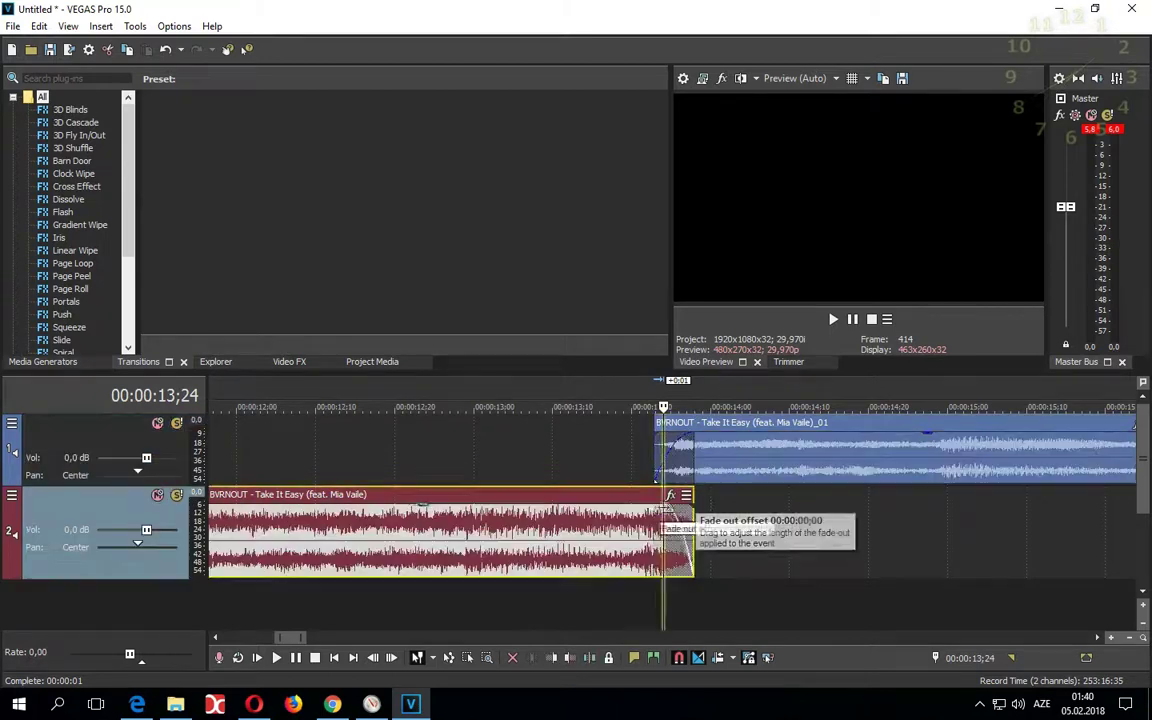
Play across the crossfade near 00:00:13;24, starting over from 00:00:07;25 to judge the transition.
{"action": "scroll", "coordinate": [640, 595], "scroll_direction": "down", "scroll_amount": 6}
{"action": "left_click", "coordinate": [641, 592]}
{"action": "key", "text": "space"}
{"action": "scroll", "coordinate": [640, 595], "scroll_direction": "down", "scroll_amount": 3}
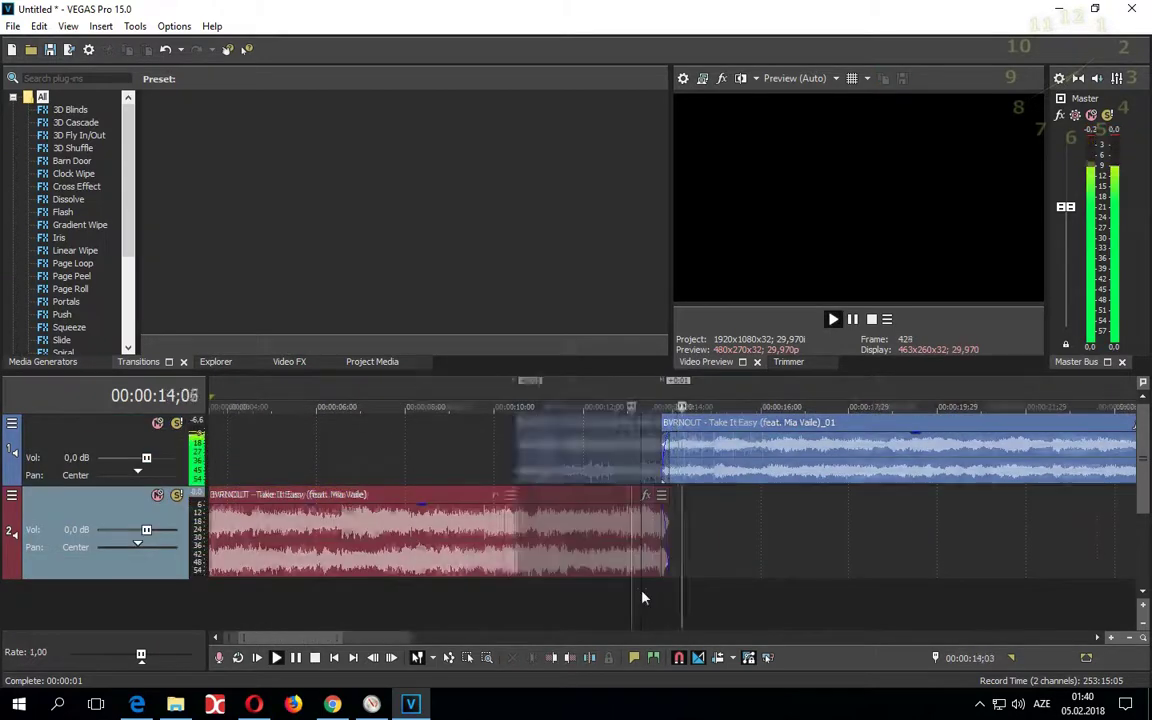
{"action": "left_click", "coordinate": [326, 610]}
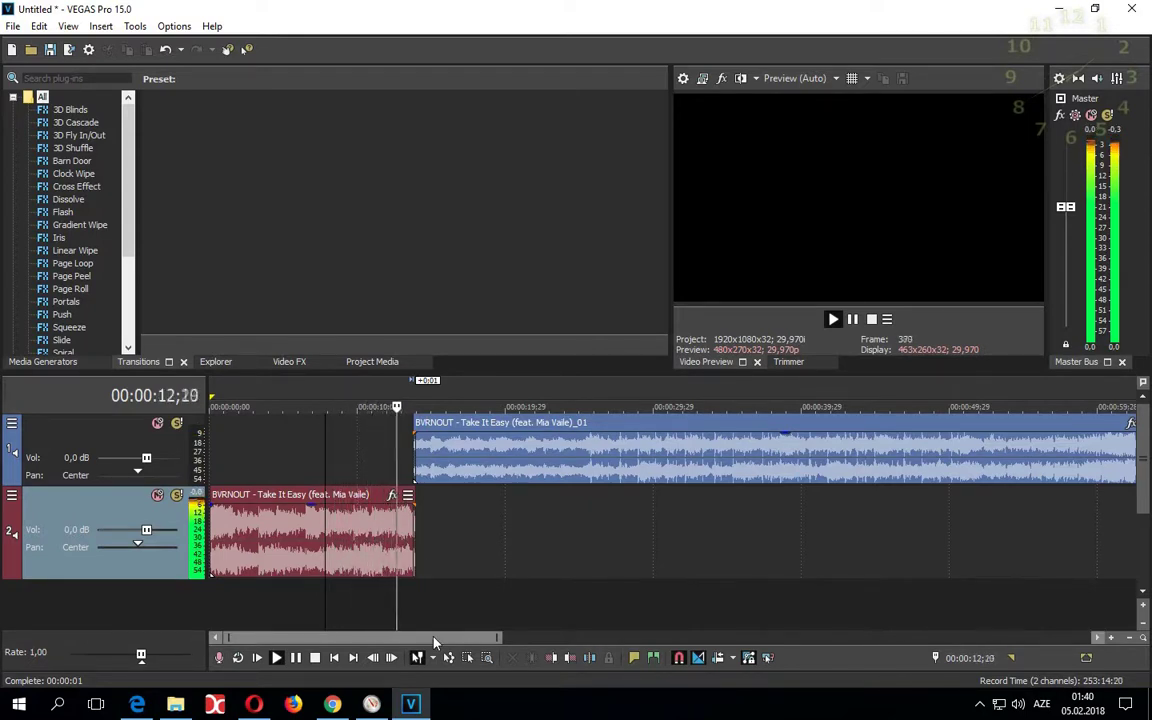
{"action": "key", "text": "space"}
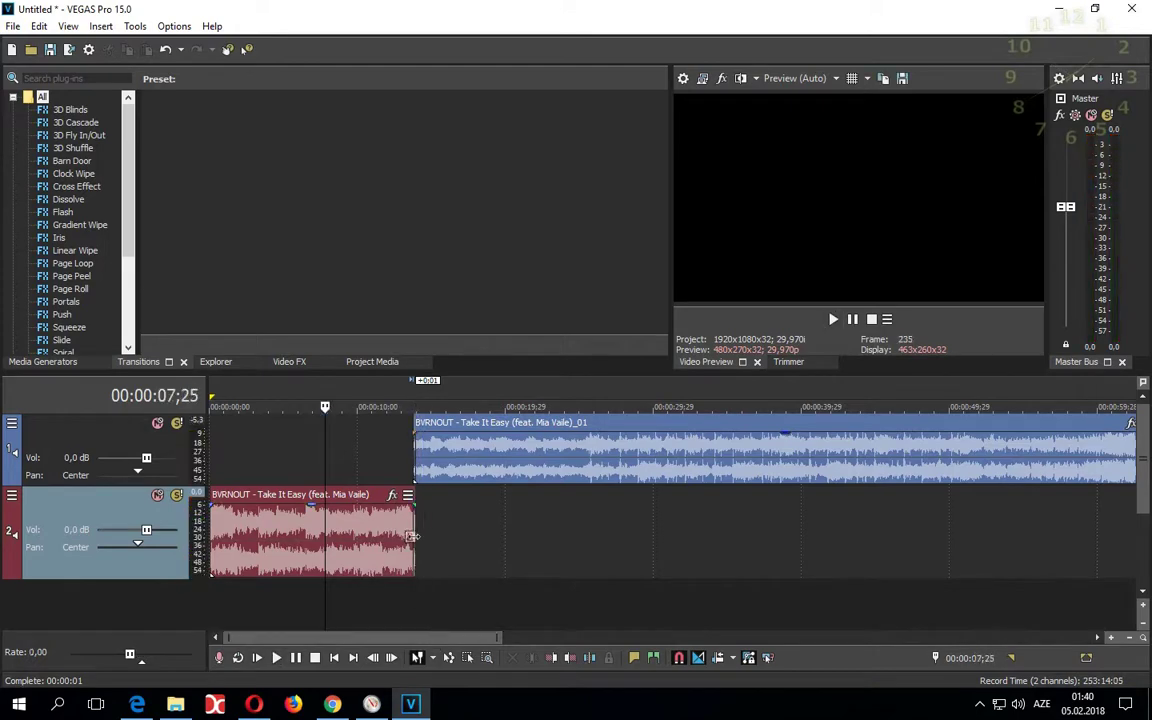
Shift the first crossfade earlier so the processed clip starts at about 00:00:13;18 and the original ends at about 00:00:13;23.
{"action": "left_click", "coordinate": [414, 530]}
{"action": "scroll", "coordinate": [414, 530], "scroll_direction": "up", "scroll_amount": 8}
{"action": "left_click_drag", "start_coordinate": [661, 520], "coordinate": [641, 520]}
{"action": "left_click_drag", "start_coordinate": [624, 460], "coordinate": [605, 461]}
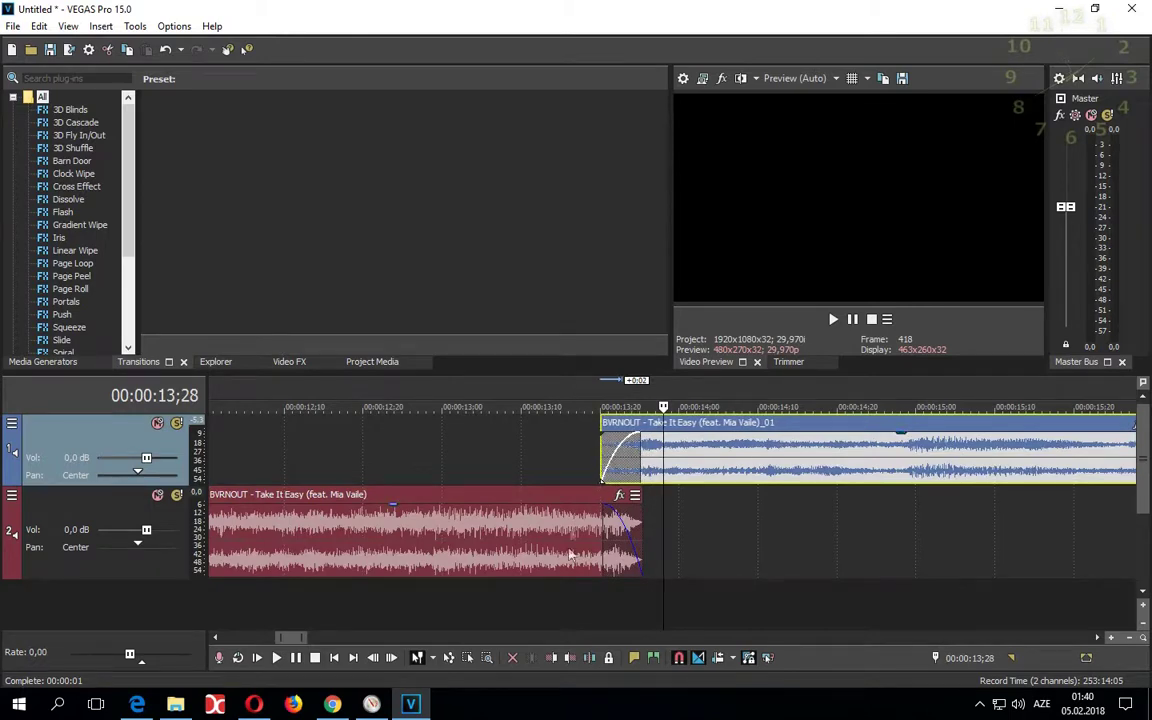
{"action": "left_click", "coordinate": [569, 535]}
{"action": "key", "text": "space"}
{"action": "key", "text": "space"}
{"action": "left_click_drag", "start_coordinate": [601, 468], "coordinate": [583, 470]}
{"action": "left_click_drag", "start_coordinate": [643, 529], "coordinate": [622, 529]}
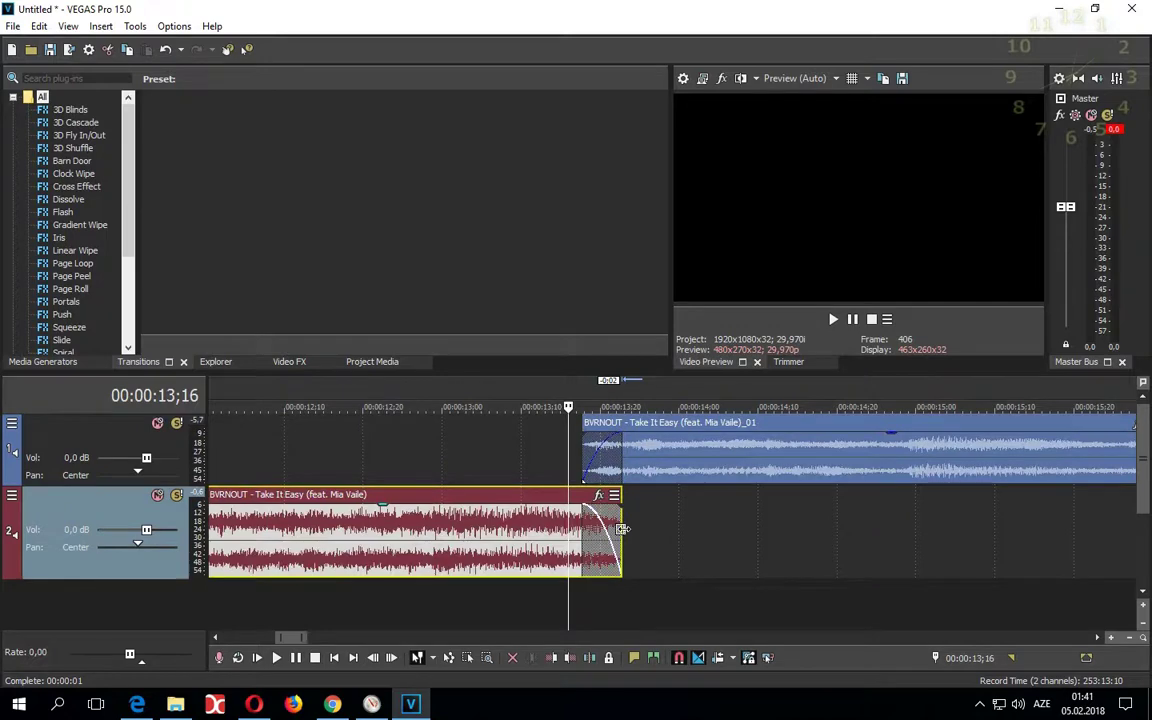
Play the shifted crossfade from 00:00:12;28 to check how the clips blend.
{"action": "key", "text": "space"}
{"action": "scroll", "coordinate": [607, 583], "scroll_direction": "down", "scroll_amount": 3}
{"action": "left_click", "coordinate": [605, 605]}
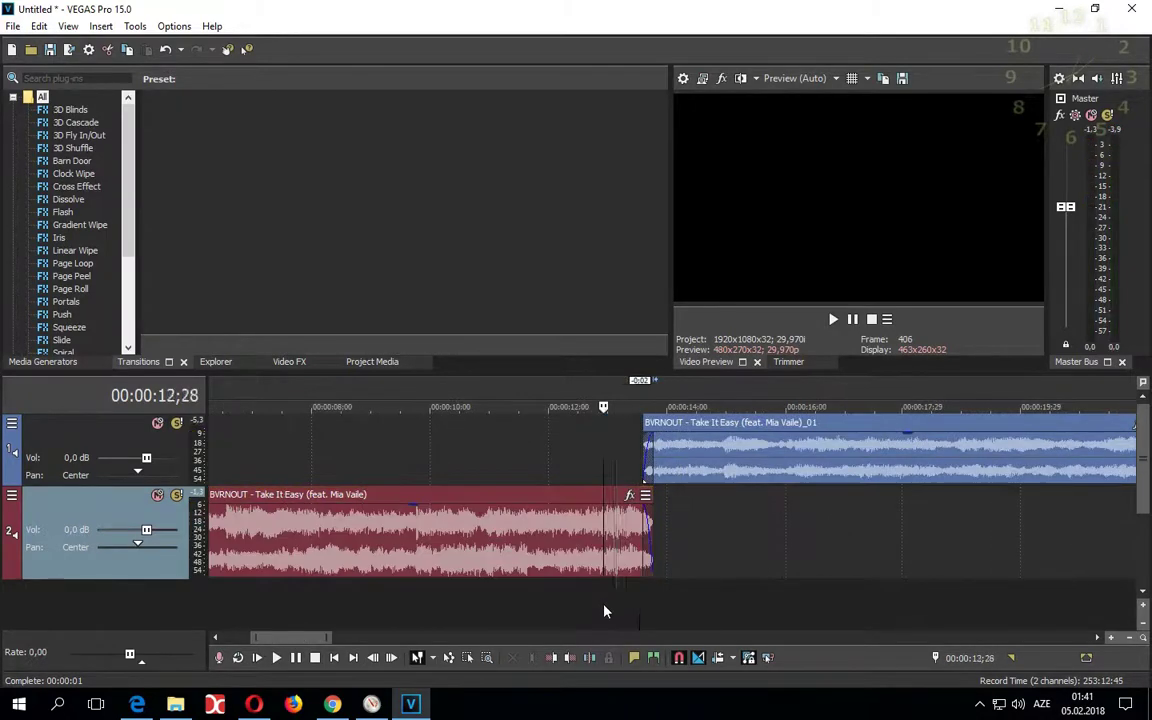
{"action": "scroll", "coordinate": [605, 591], "scroll_direction": "down", "scroll_amount": 5}
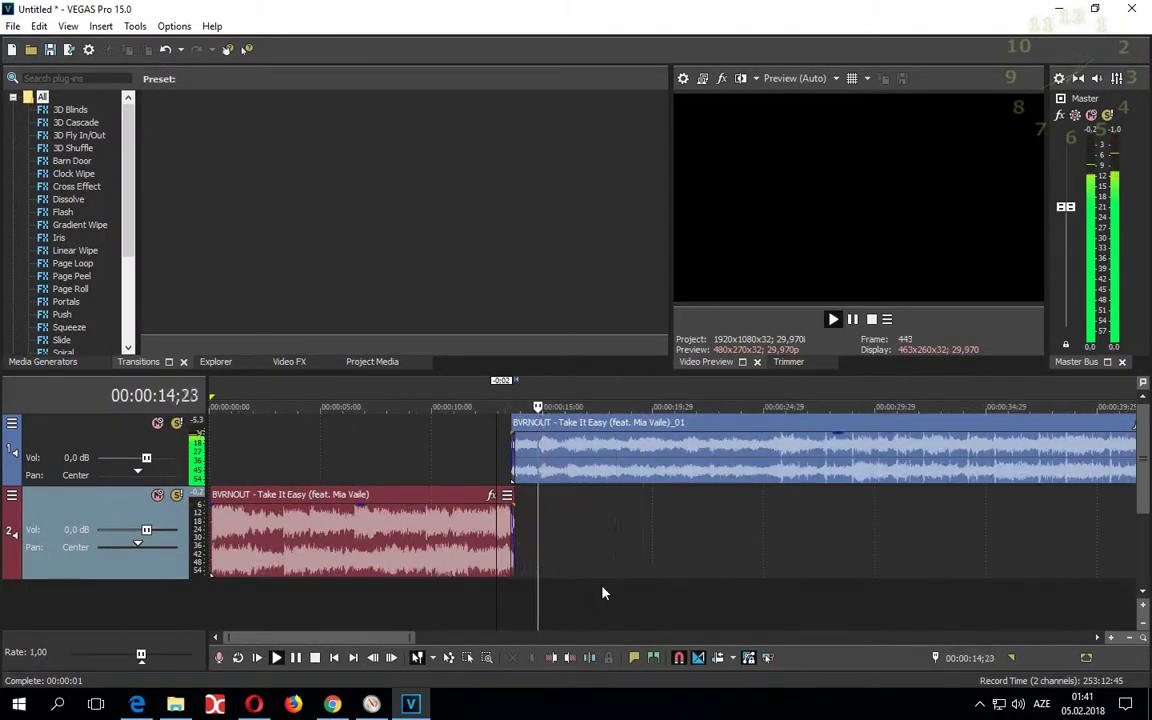
{"action": "scroll", "coordinate": [603, 593], "scroll_direction": "down", "scroll_amount": 2}
{"action": "key", "text": "space"}
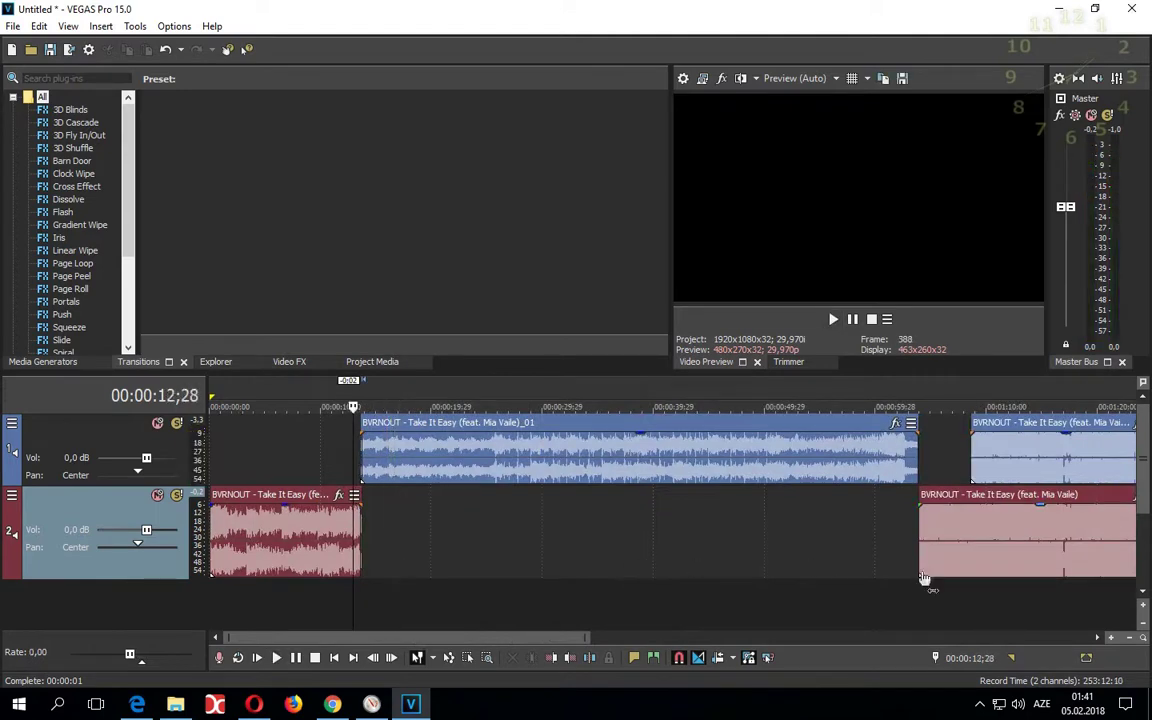
Overlap the clips around 00:01:03;28, with a 4-frame fade-out on the processed clip and a 3-frame fade-in on the original.
{"action": "left_click", "coordinate": [925, 577]}
{"action": "scroll", "coordinate": [828, 518], "scroll_direction": "up", "scroll_amount": 8}
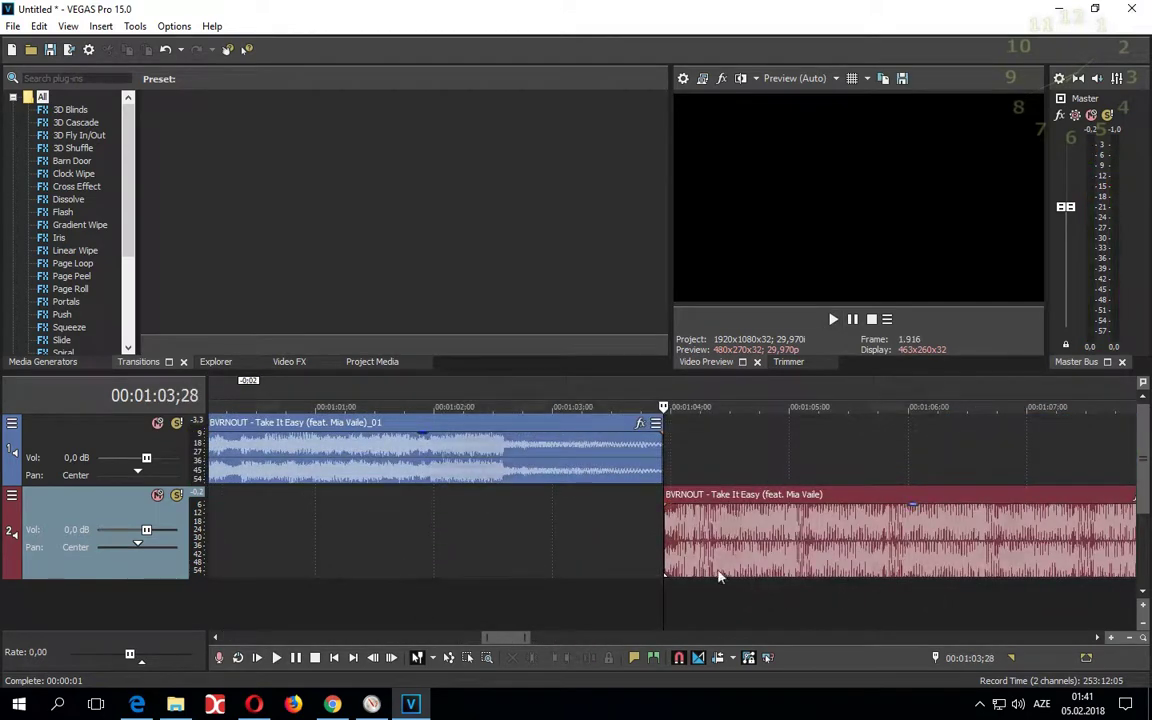
{"action": "left_click_drag", "start_coordinate": [674, 530], "coordinate": [635, 530]}
{"action": "left_click_drag", "start_coordinate": [661, 462], "coordinate": [625, 420]}
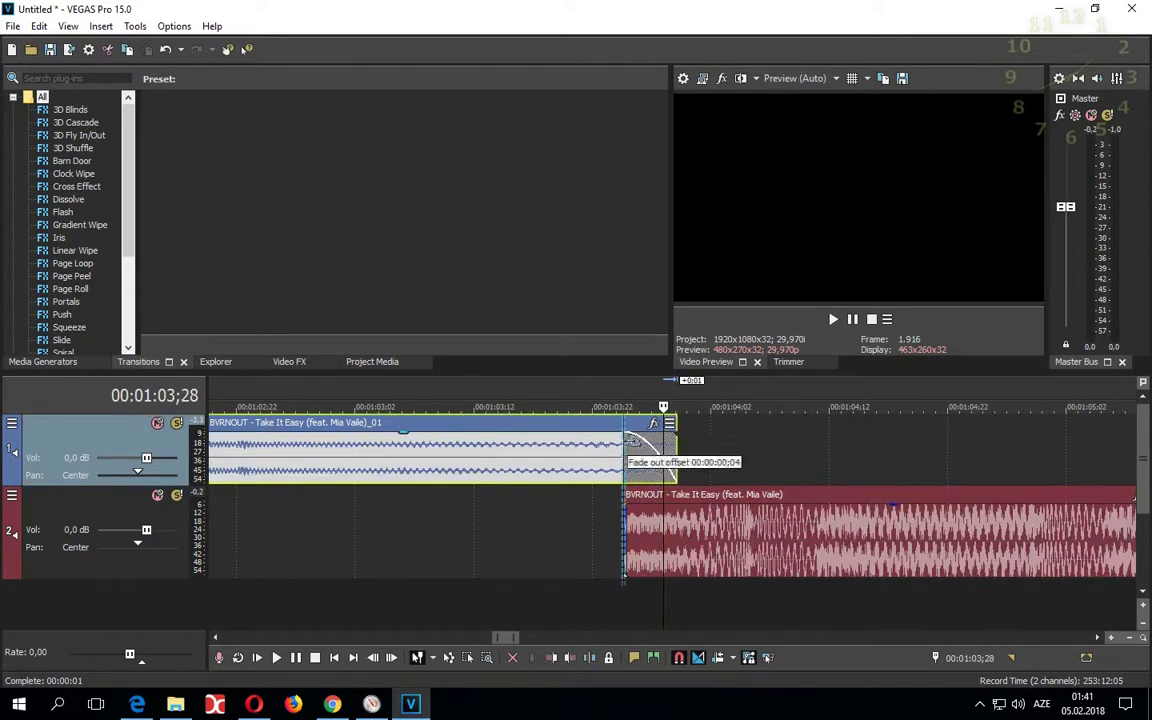
{"action": "left_click", "coordinate": [628, 513]}
{"action": "scroll", "coordinate": [628, 513], "scroll_direction": "down", "scroll_amount": 10}
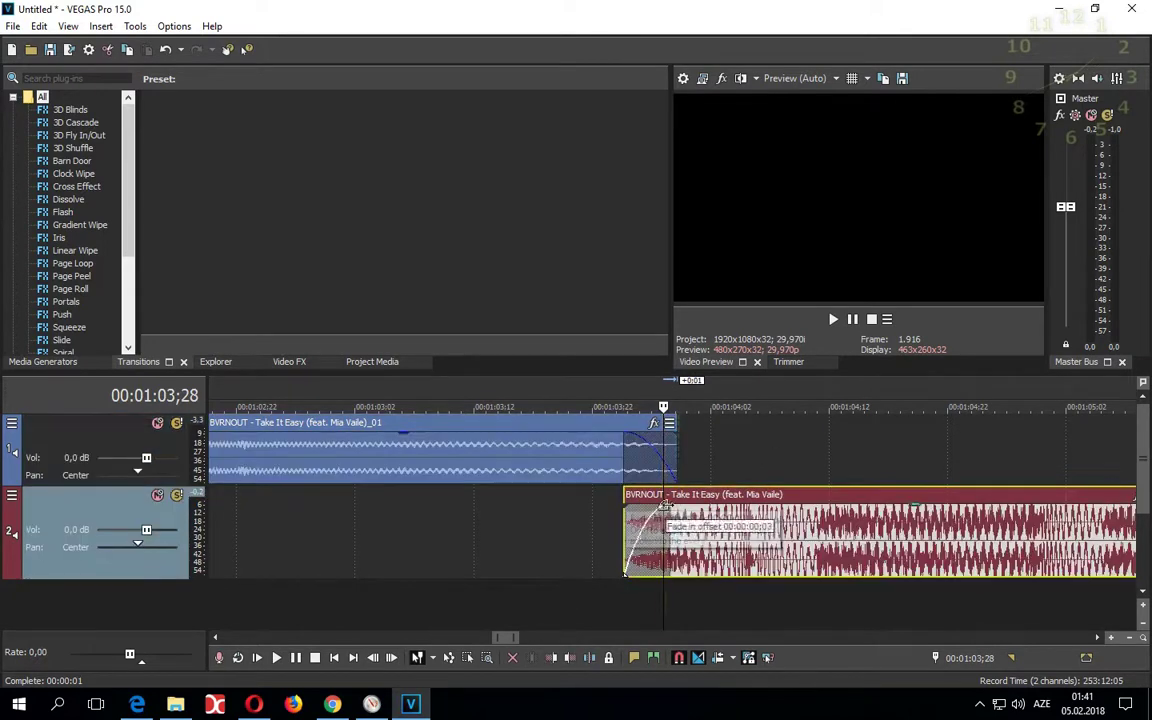
Trim the start of the later processed section on track 1 to about 1:39.
{"action": "scroll", "coordinate": [690, 478], "scroll_direction": "down", "scroll_amount": 2}
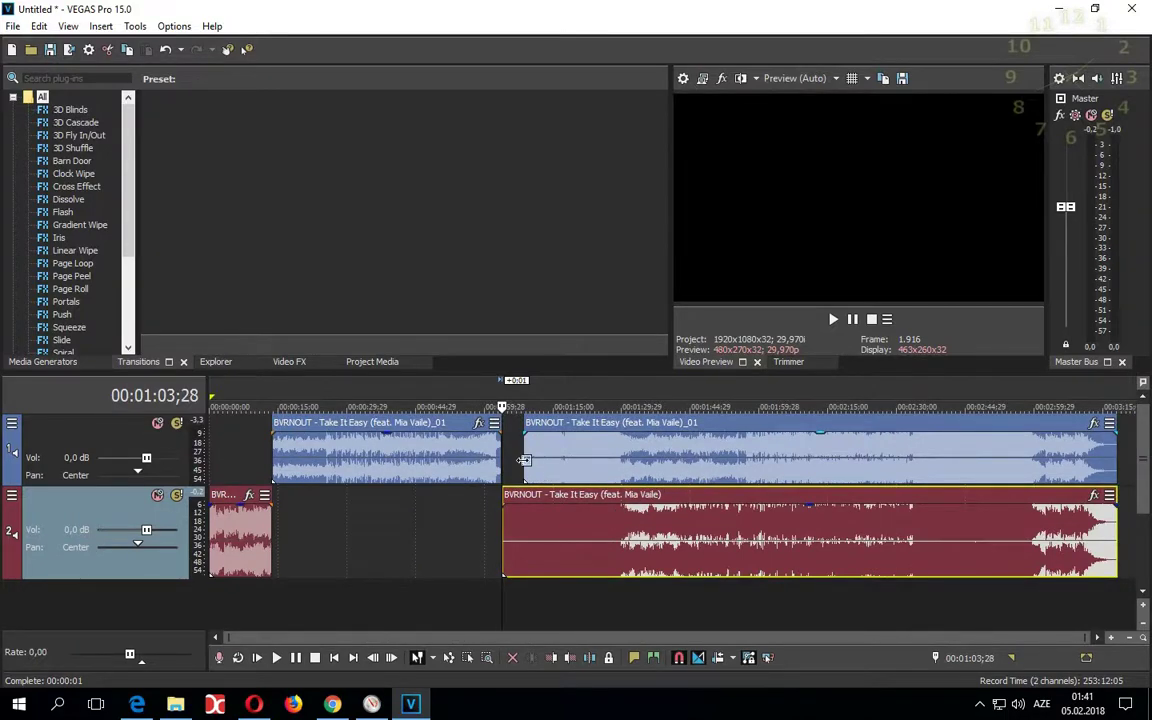
{"action": "left_click_drag", "start_coordinate": [524, 460], "coordinate": [664, 460]}
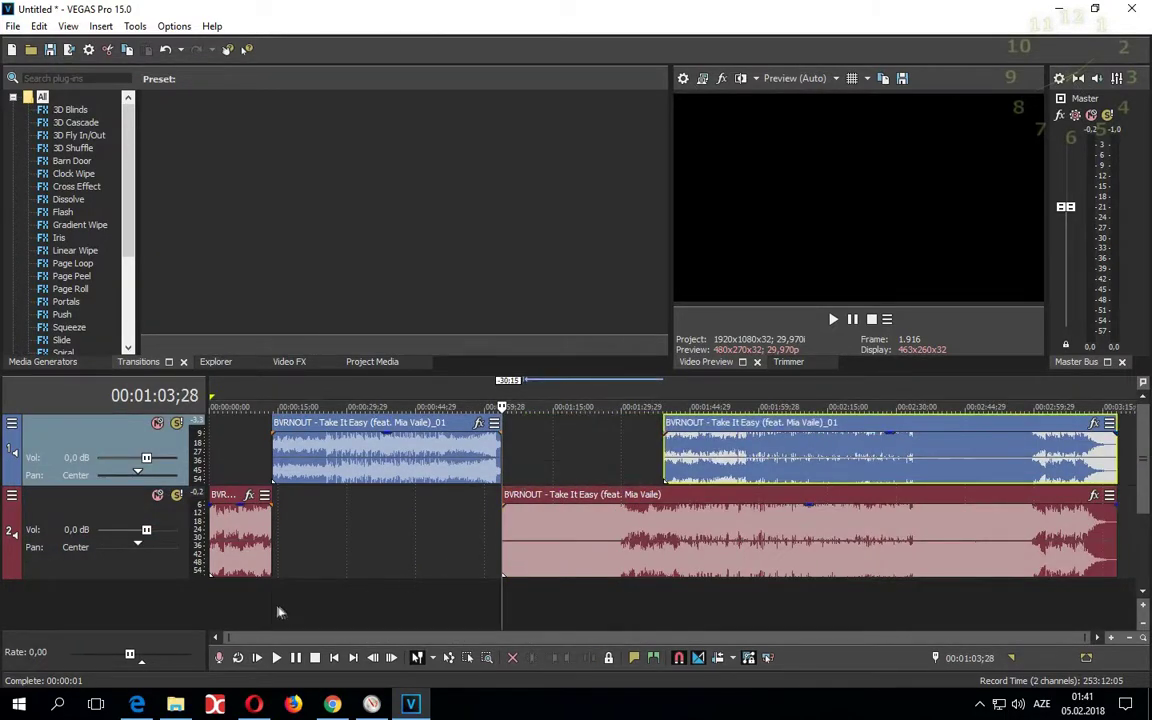
Play the first transition from 00:00:13;18 and again from 00:00:12;01 to compare the sound of both clips.
{"action": "left_click", "coordinate": [280, 612]}
{"action": "scroll", "coordinate": [339, 606], "scroll_direction": "up", "scroll_amount": 5}
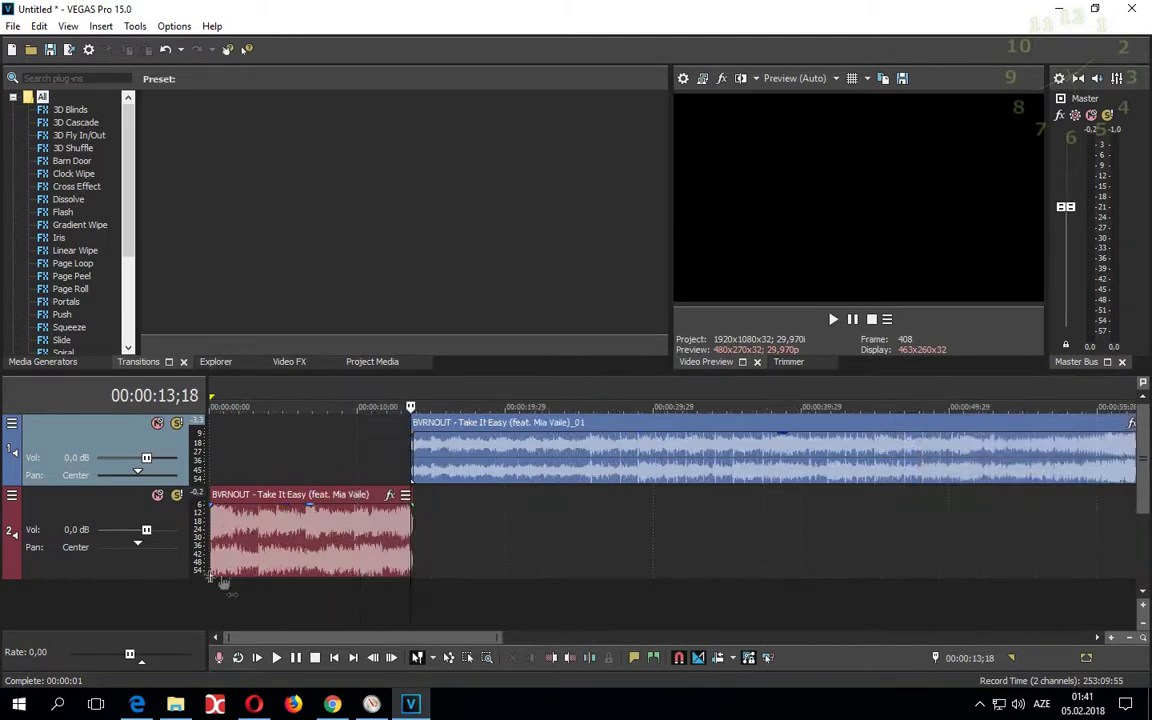
{"action": "left_click_drag", "start_coordinate": [224, 583], "coordinate": [226, 571]}
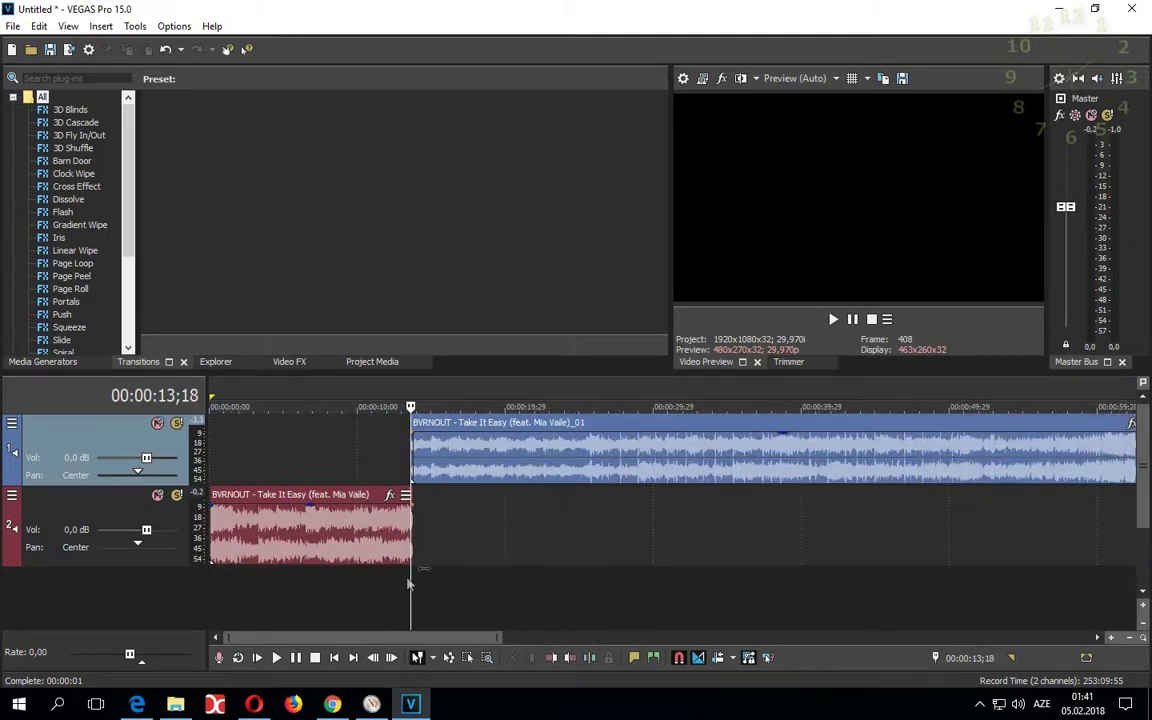
{"action": "key", "text": "space"}
{"action": "scroll", "coordinate": [425, 590], "scroll_direction": "up", "scroll_amount": 3}
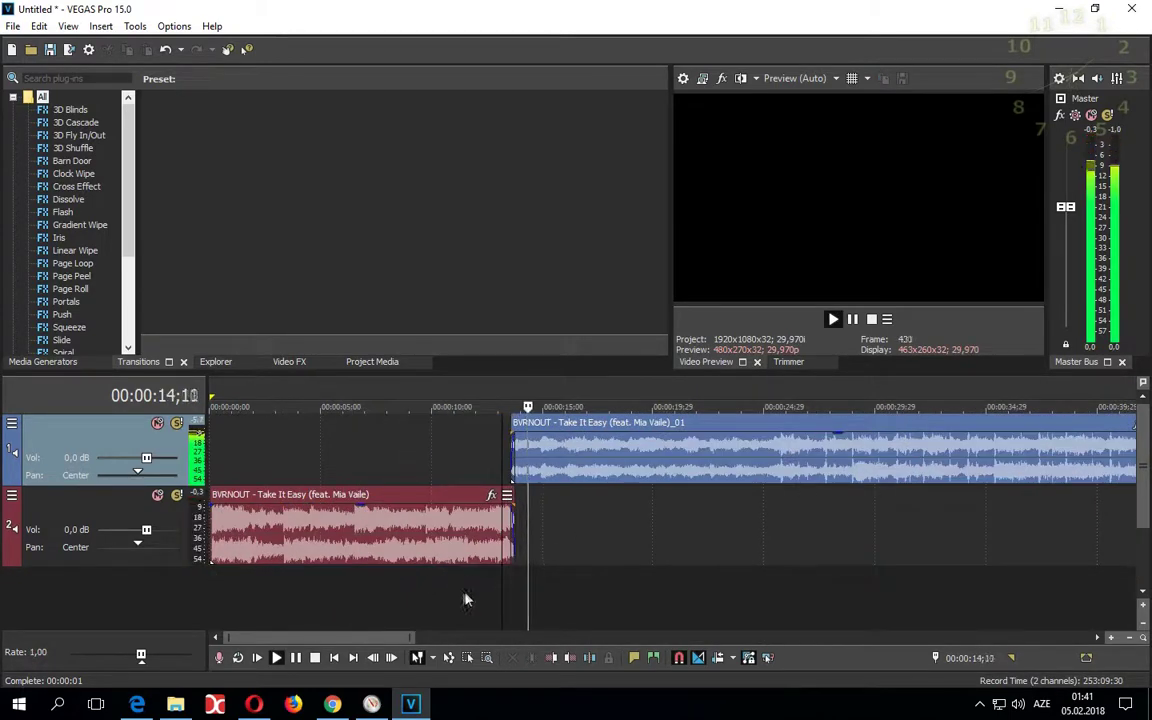
{"action": "left_click", "coordinate": [478, 592]}
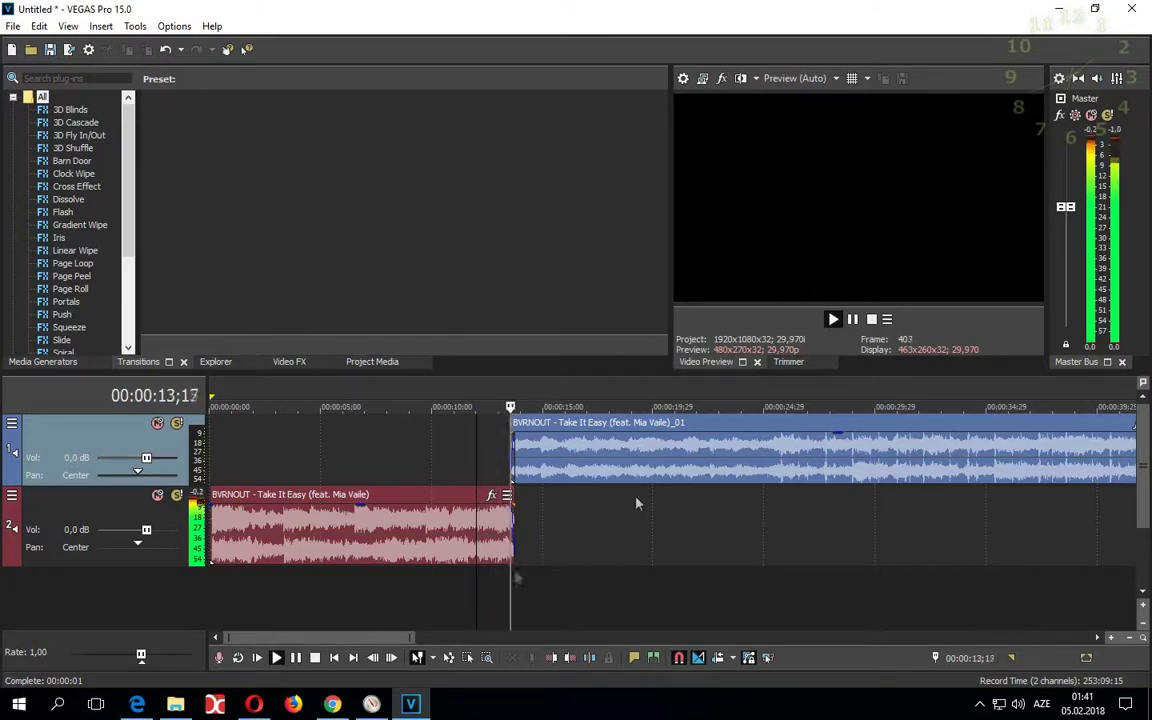
{"action": "key", "text": "space"}
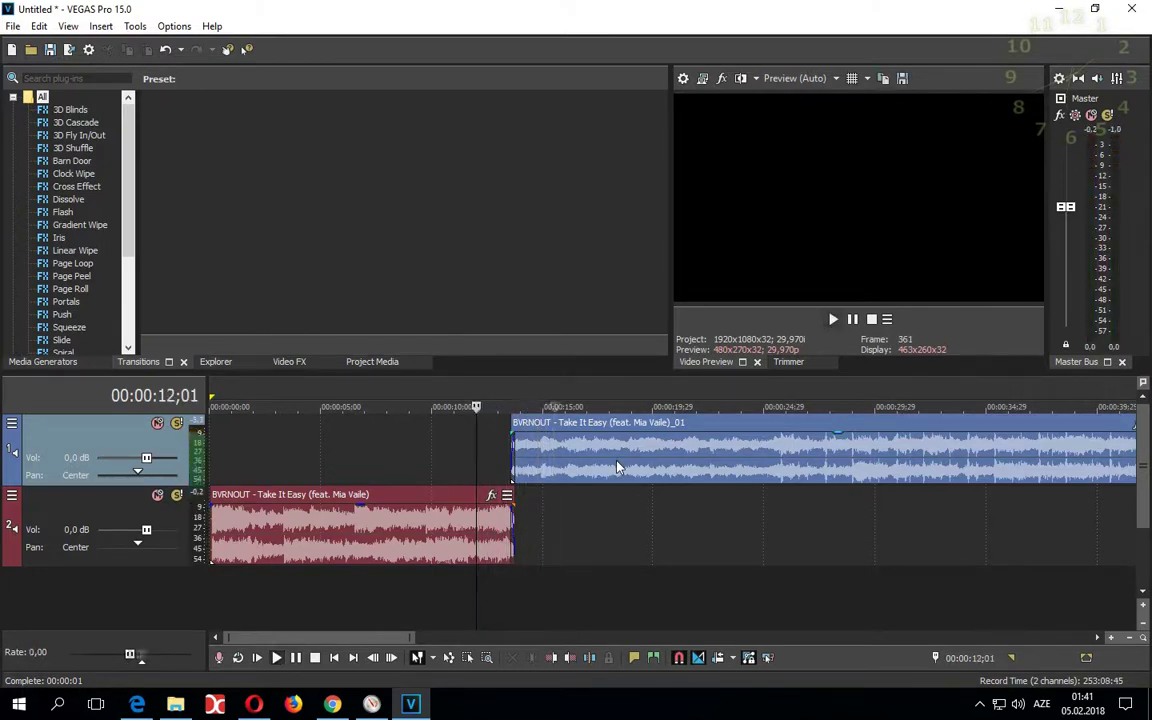
Open the audio track effects for track 1 and place the window clear of the timeline.
{"action": "left_click", "coordinate": [618, 468]}
{"action": "scroll", "coordinate": [622, 470], "scroll_direction": "down", "scroll_amount": 2}
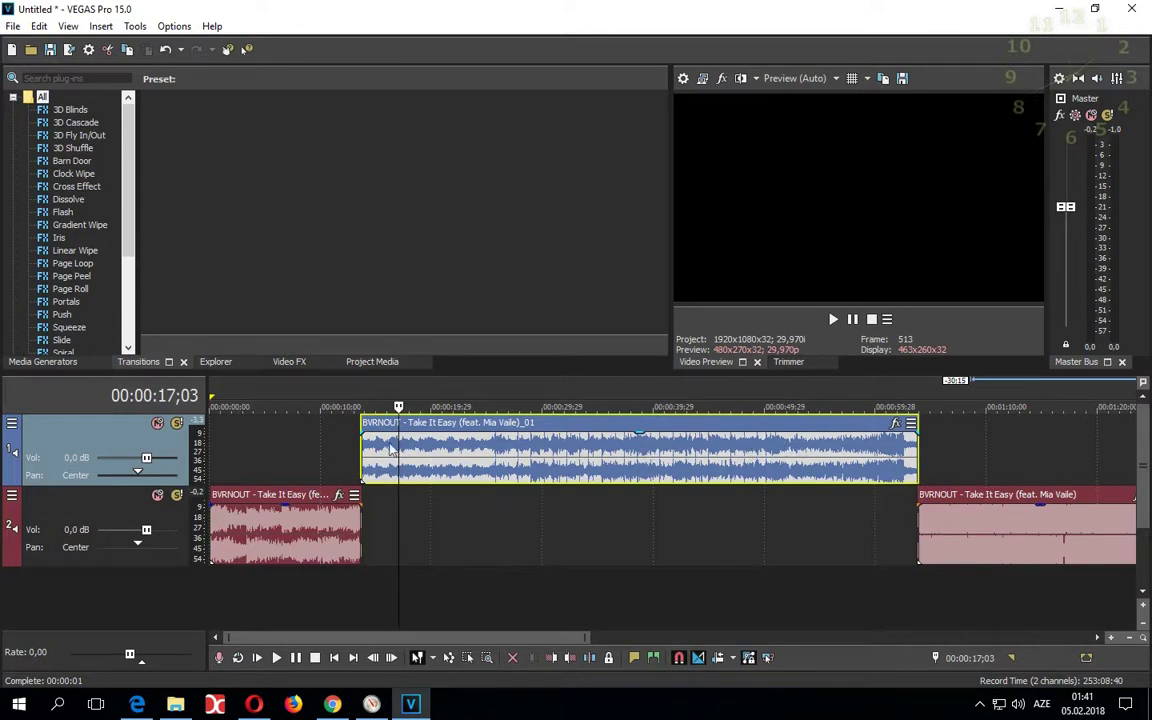
{"action": "left_click", "coordinate": [13, 426]}
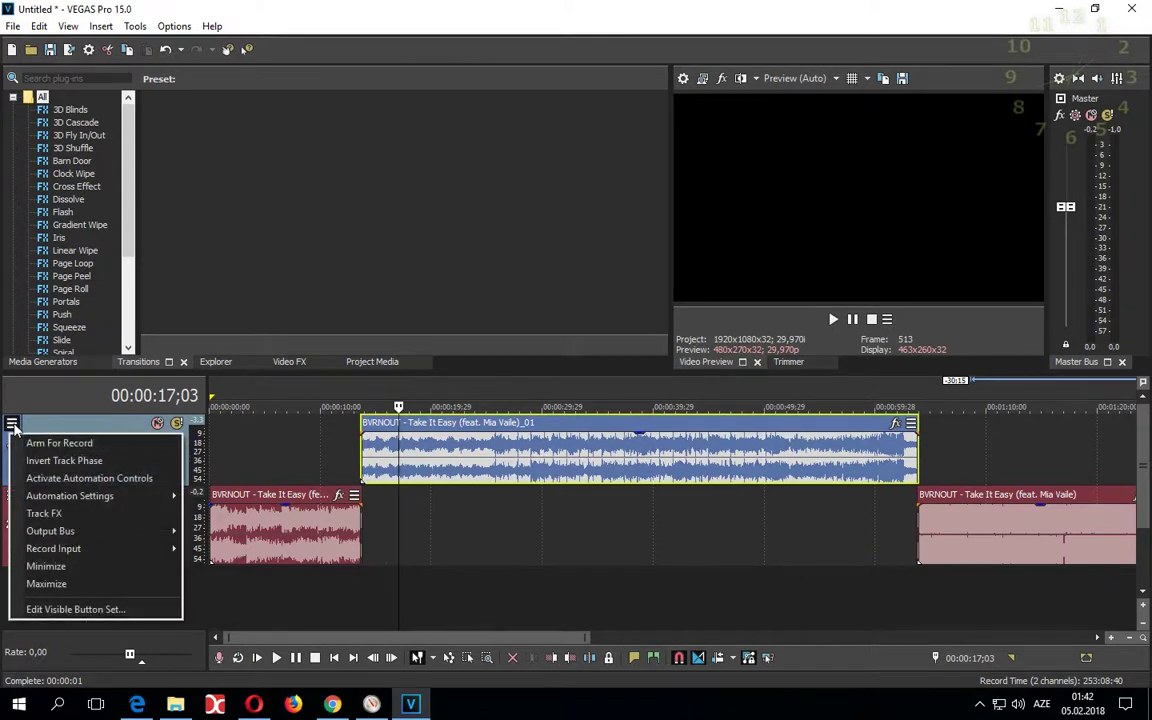
{"action": "left_click", "coordinate": [58, 516]}
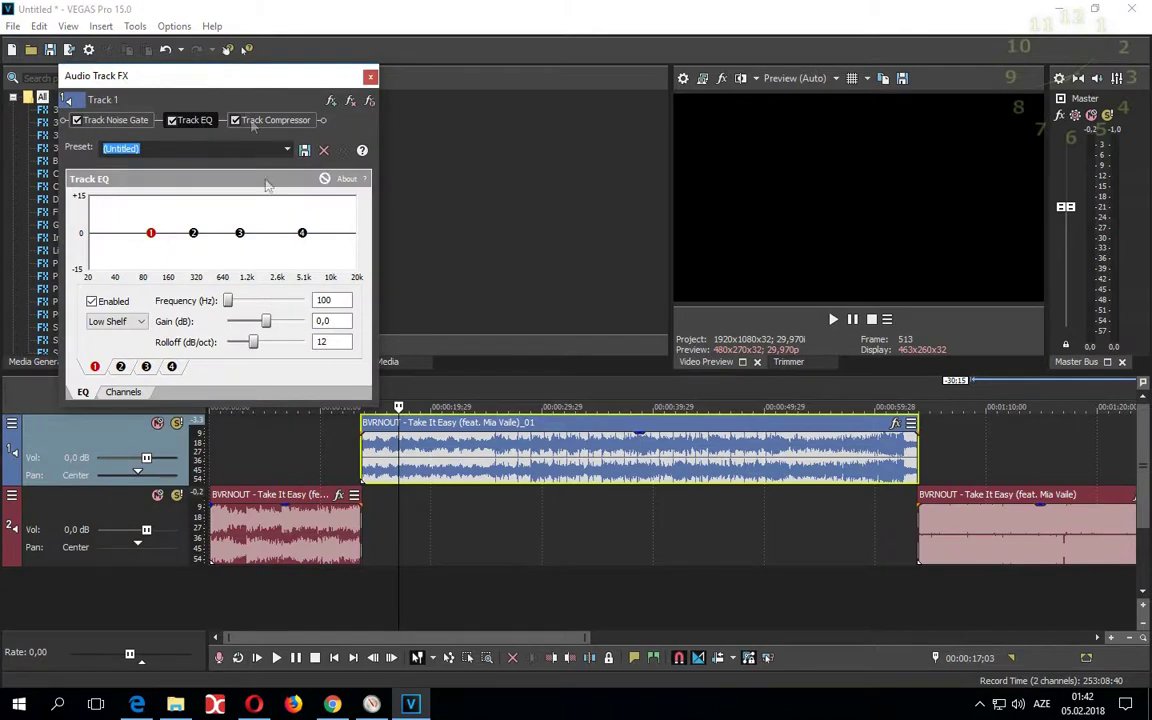
{"action": "left_click_drag", "start_coordinate": [240, 80], "coordinate": [230, 181]}
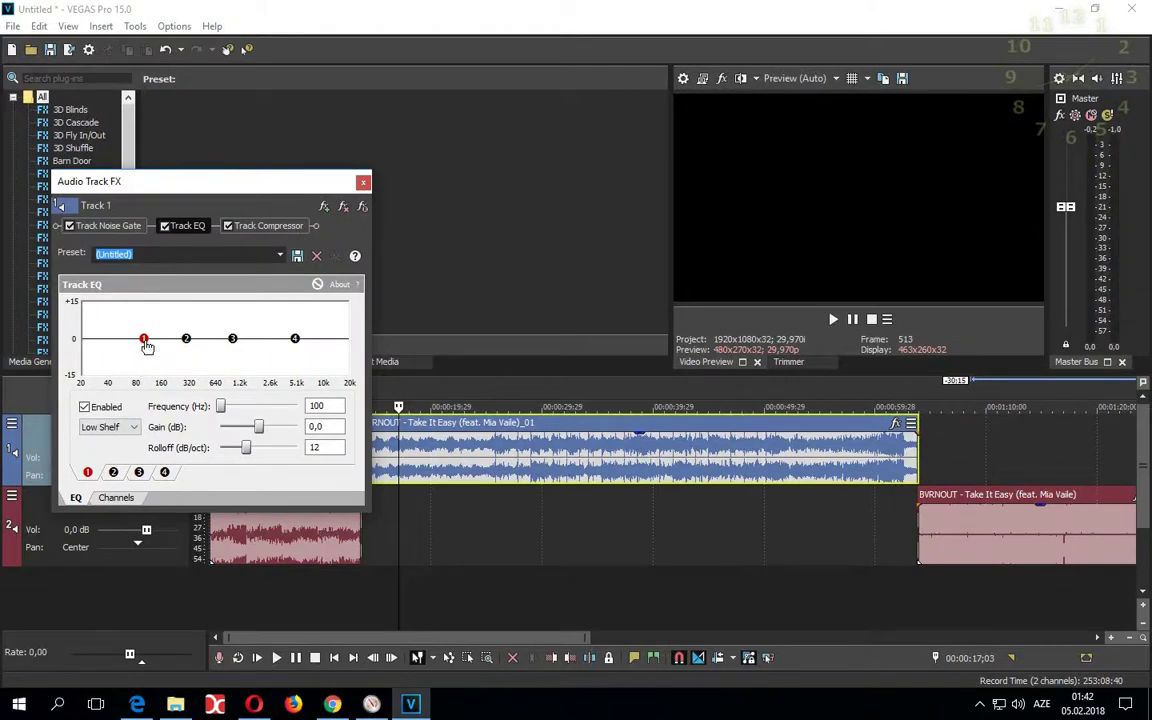
{"action": "left_click_drag", "start_coordinate": [242, 180], "coordinate": [224, 107]}
During playback, boost track 1's EQ by about 8 dB near 40 Hz, about 5 dB near 8 kHz, and 3.6 dB at 988 Hz.
{"action": "left_click", "coordinate": [354, 595]}
{"action": "key", "text": "space"}
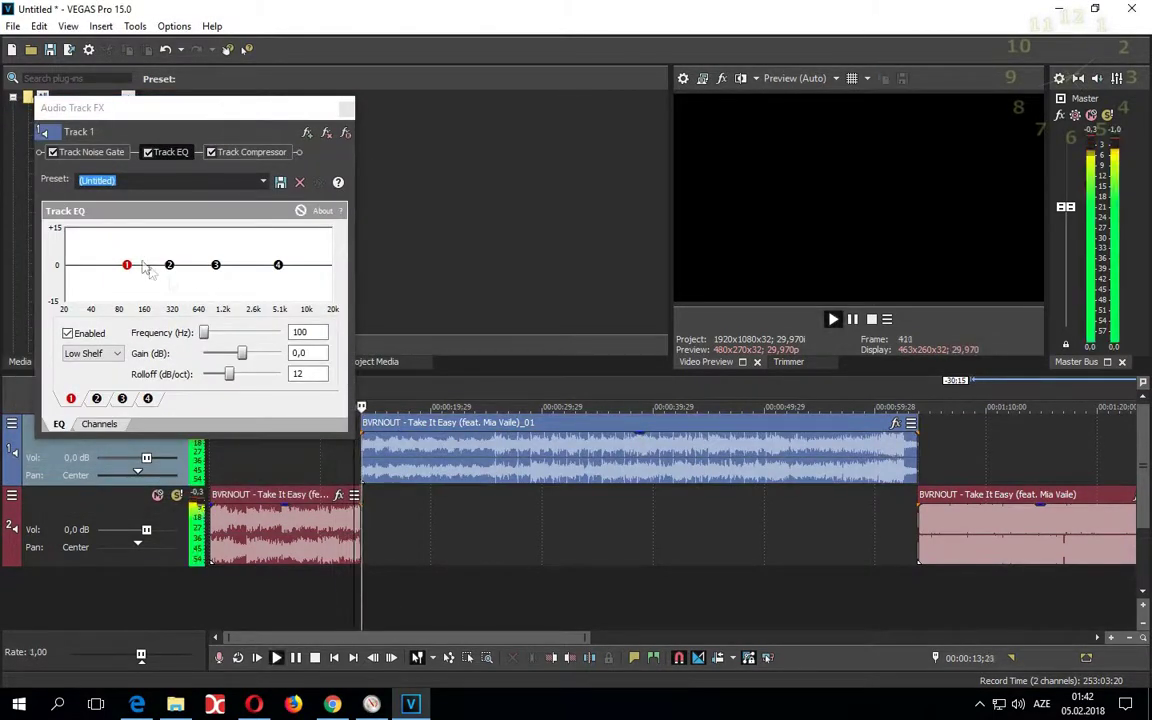
{"action": "left_click", "coordinate": [566, 602]}
{"action": "left_click_drag", "start_coordinate": [127, 264], "coordinate": [92, 246]}
{"action": "left_click_drag", "start_coordinate": [278, 267], "coordinate": [299, 255]}
{"action": "left_click_drag", "start_coordinate": [216, 265], "coordinate": [218, 262]}
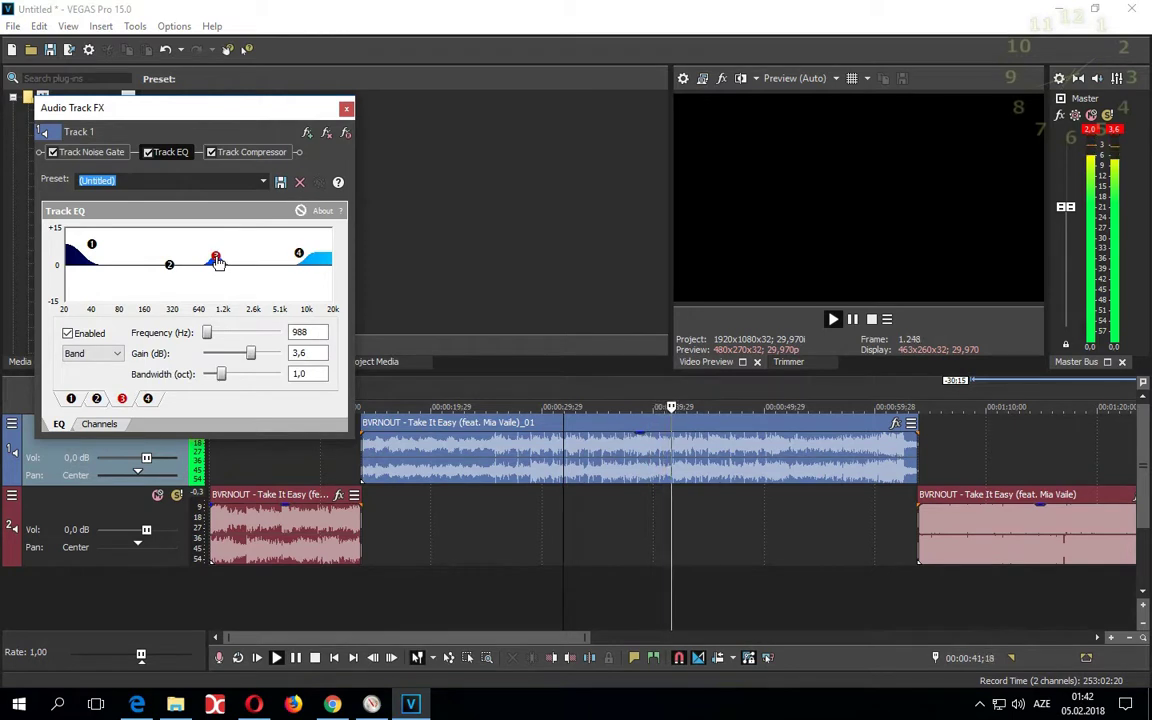
Listen to the equalized section from several points, including both transitions, and close the track effects window.
{"action": "left_click", "coordinate": [371, 591]}
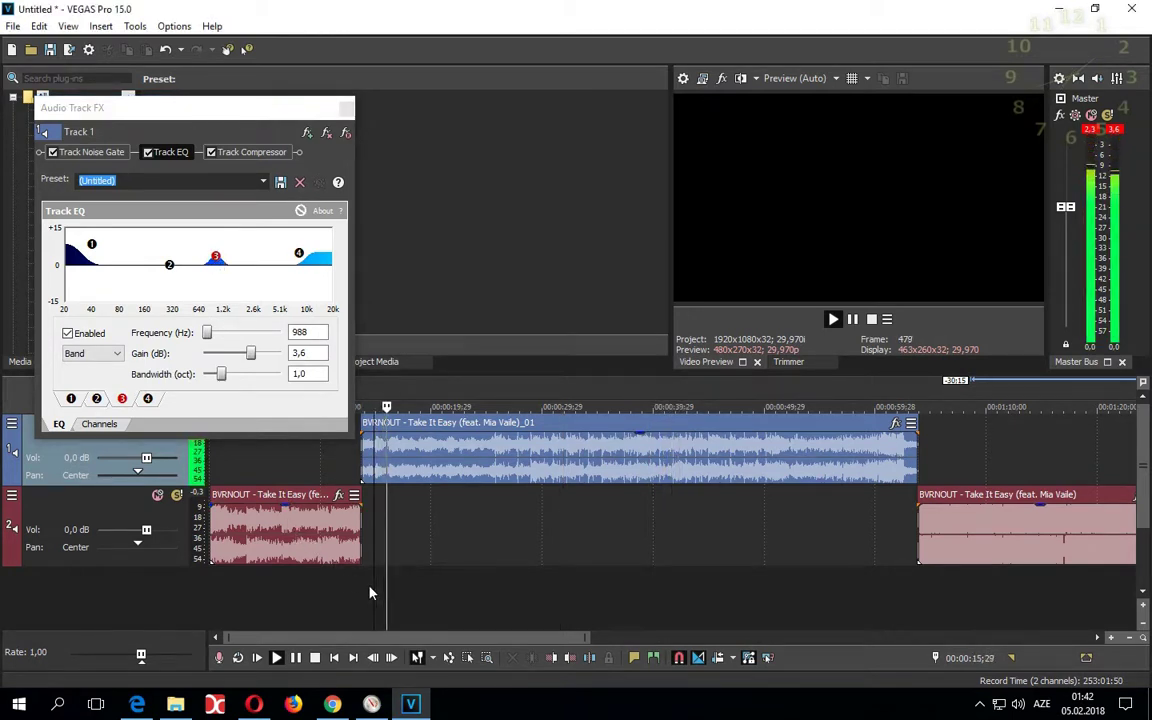
{"action": "left_click", "coordinate": [356, 595]}
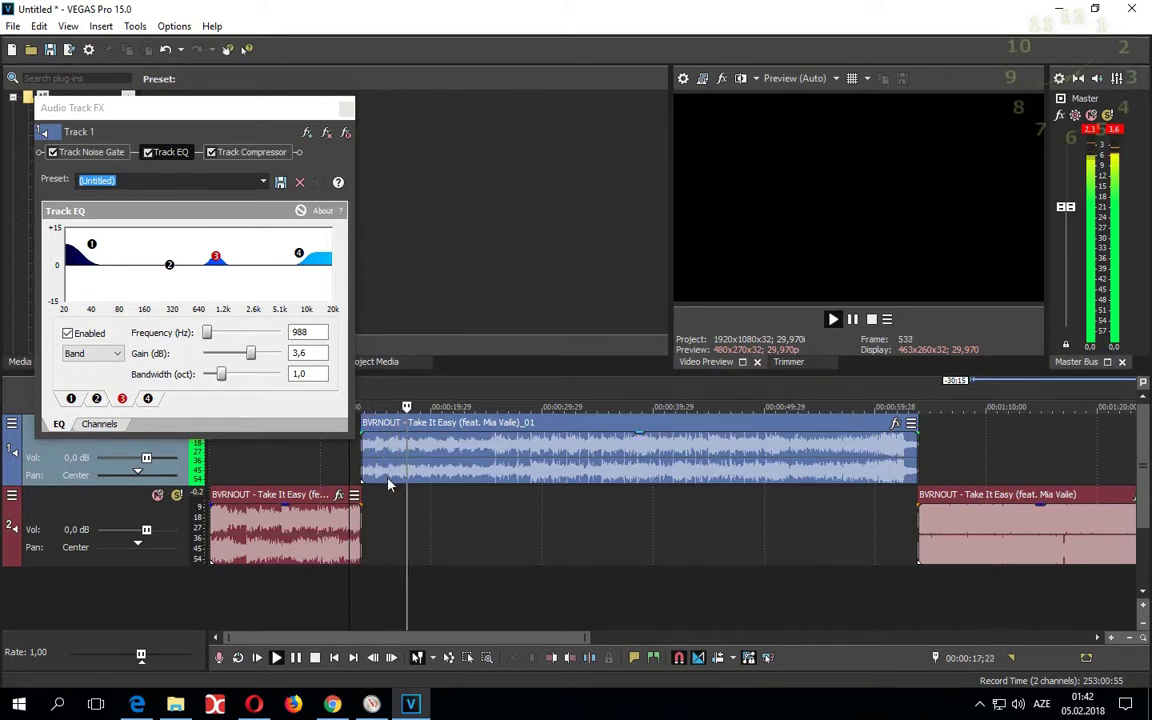
{"action": "left_click", "coordinate": [599, 607]}
{"action": "left_click", "coordinate": [866, 617]}
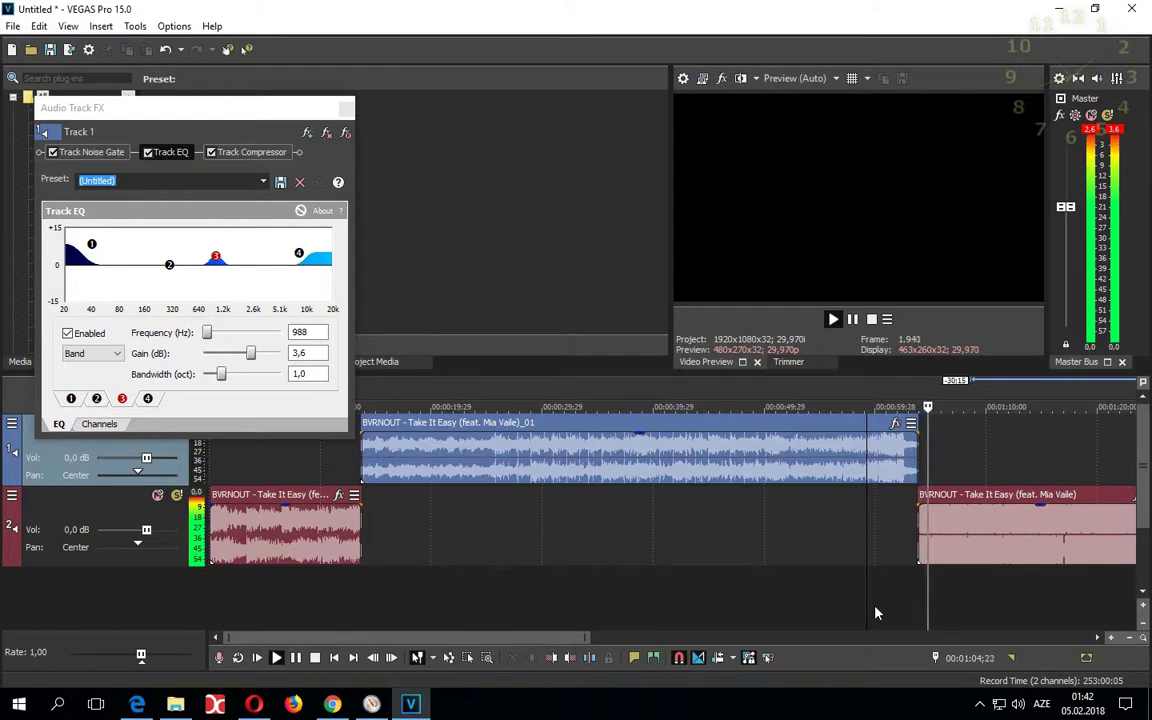
{"action": "left_click", "coordinate": [353, 607]}
{"action": "left_click", "coordinate": [524, 622]}
{"action": "left_click", "coordinate": [686, 622]}
{"action": "key", "text": "space"}
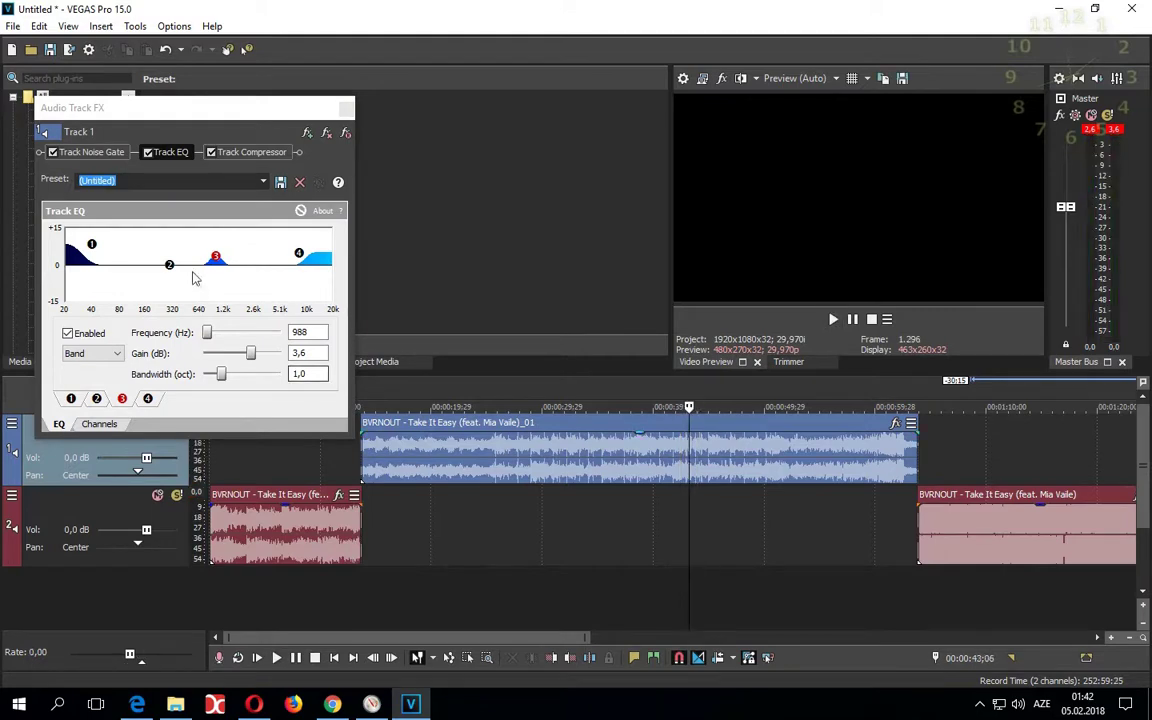
{"action": "left_click_drag", "start_coordinate": [277, 108], "coordinate": [283, 133]}
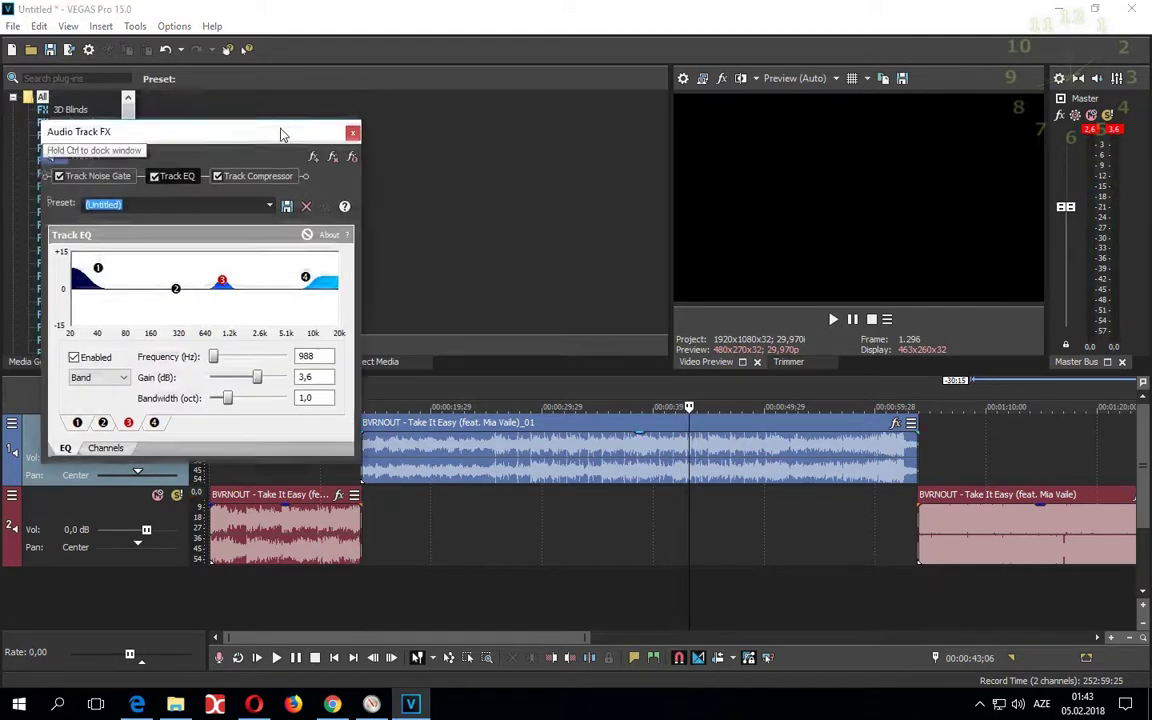
{"action": "left_click", "coordinate": [353, 134]}
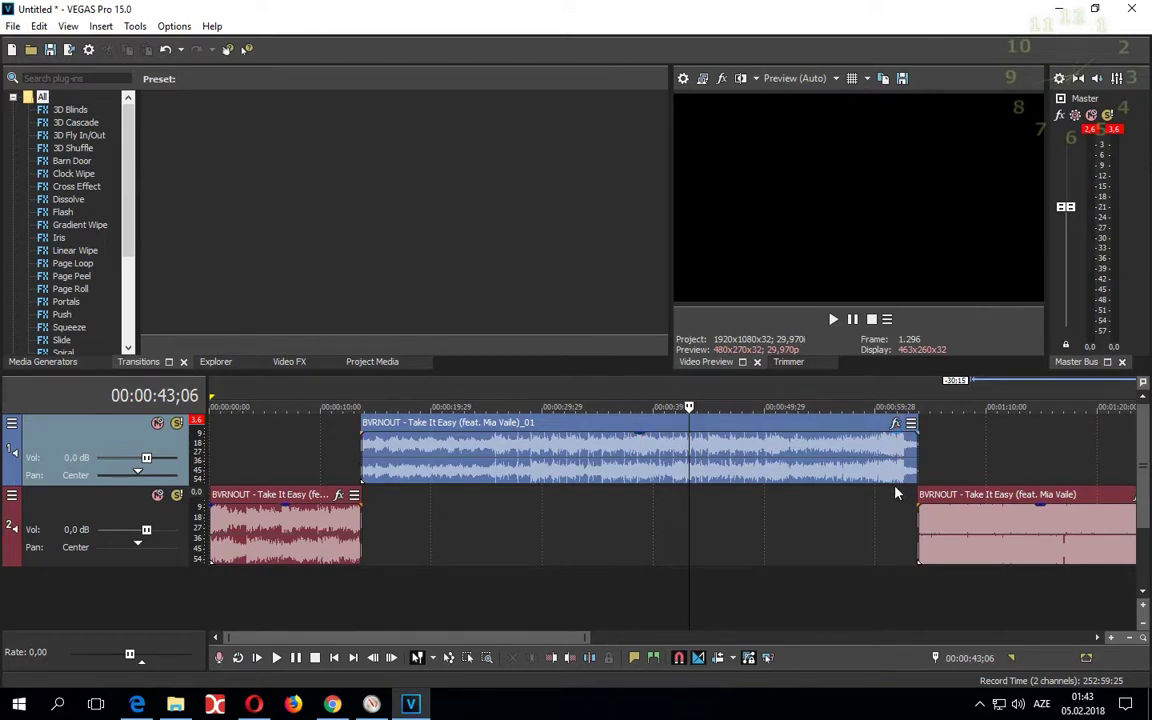
Add the Graphic Dynamics effect to the first clip on track 1 and move its window mostly clear of the timeline.
{"action": "left_click", "coordinate": [891, 423]}
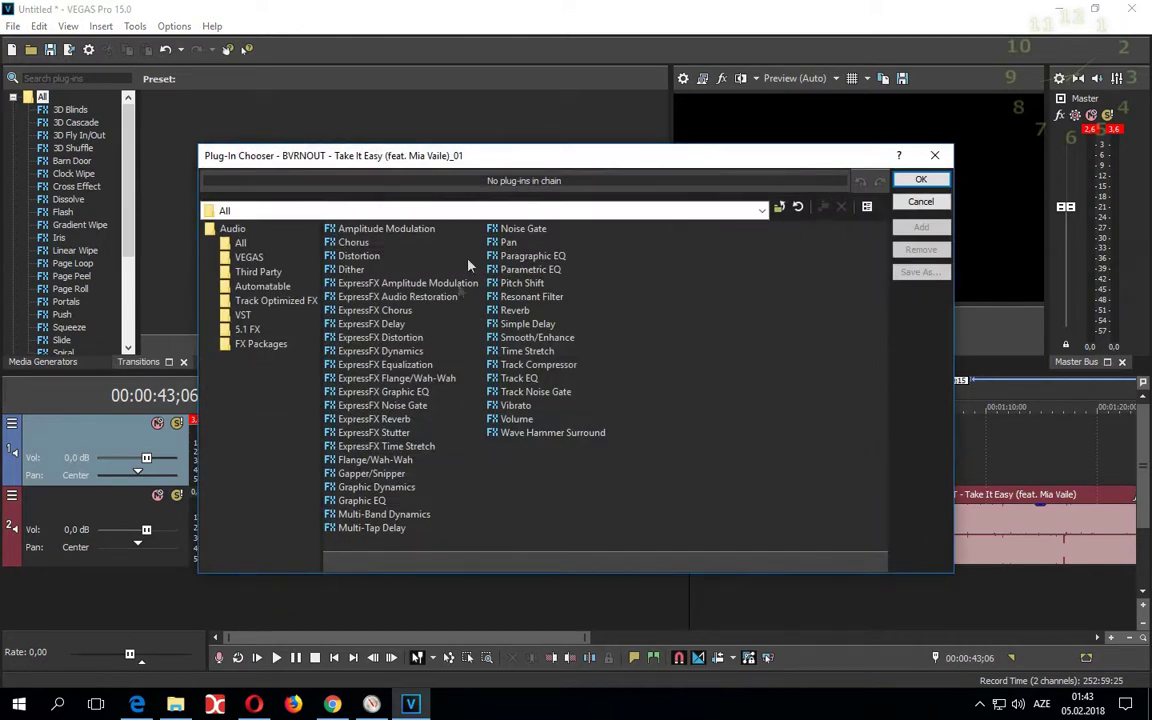
{"action": "left_click_drag", "start_coordinate": [534, 168], "coordinate": [433, 157]}
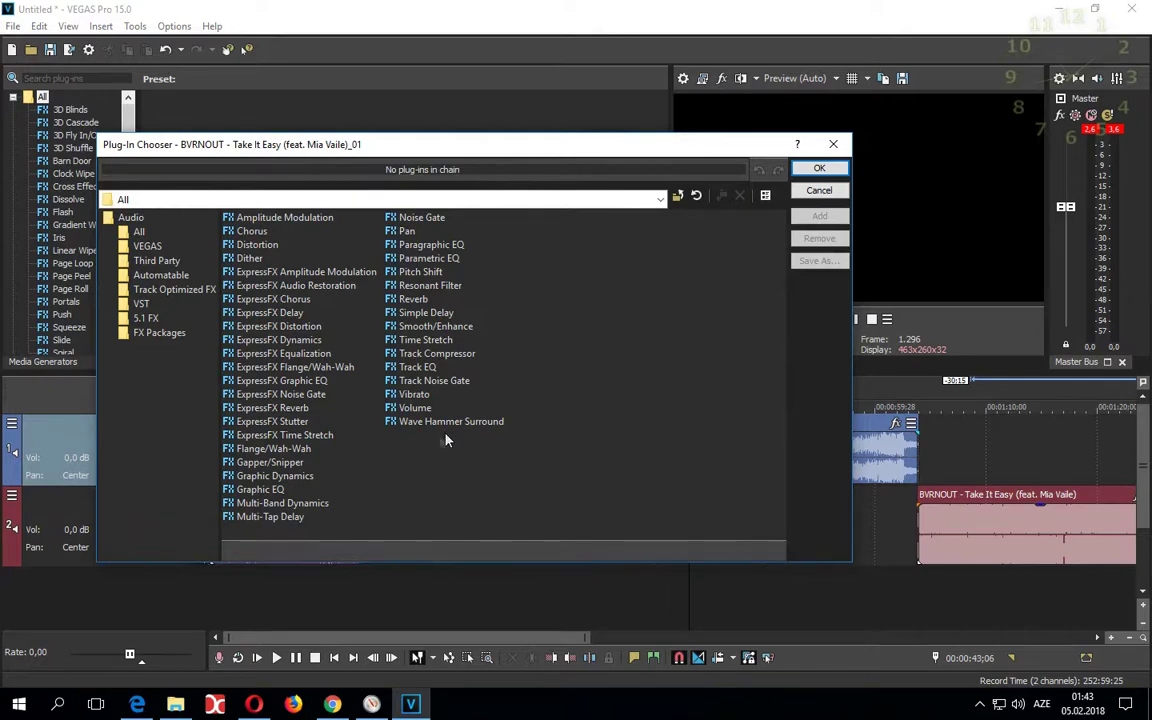
{"action": "double_click", "coordinate": [275, 476]}
{"action": "left_click", "coordinate": [820, 169]}
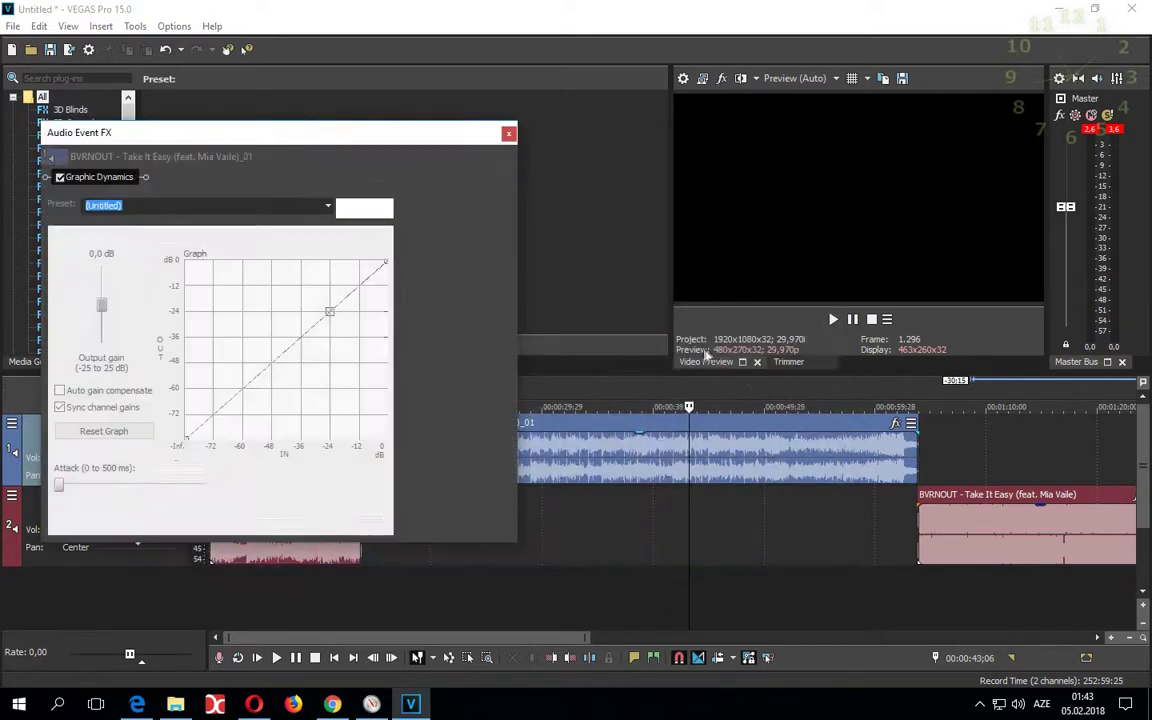
{"action": "left_click_drag", "start_coordinate": [393, 123], "coordinate": [385, 38]}
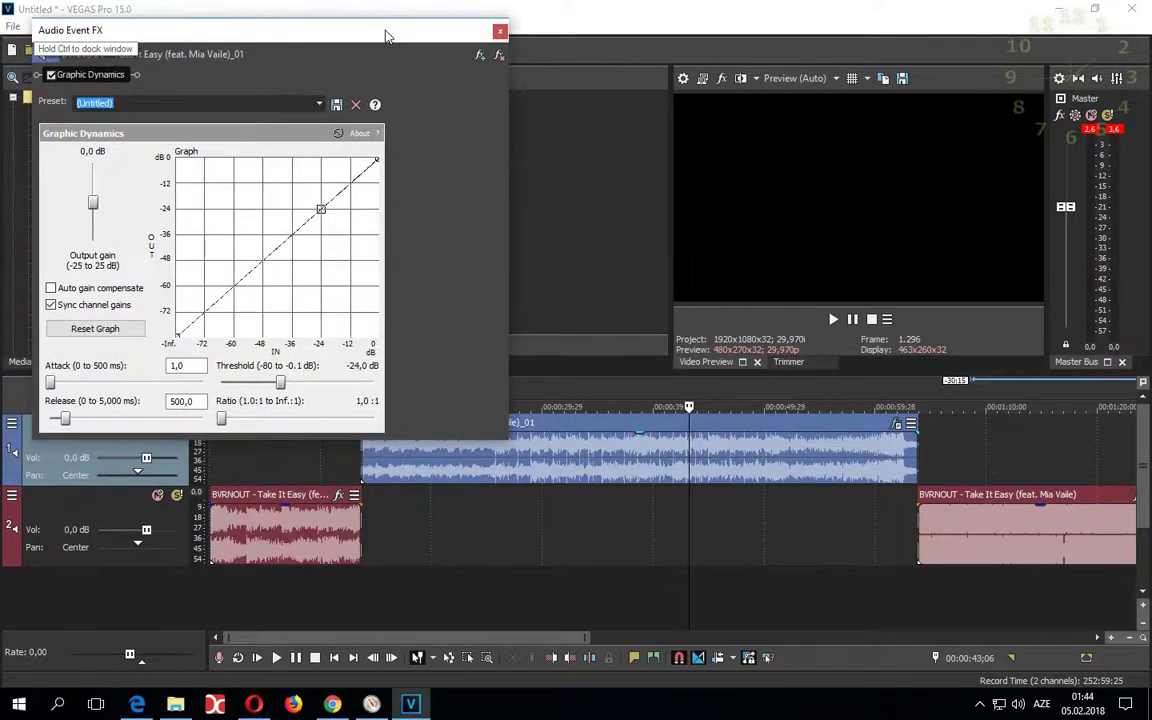
Reshape the Graphic Dynamics curve by ear at the first transition to a threshold of about -22.4 dB and a 1.5:1 ratio.
{"action": "left_click", "coordinate": [349, 610]}
{"action": "key", "text": "space"}
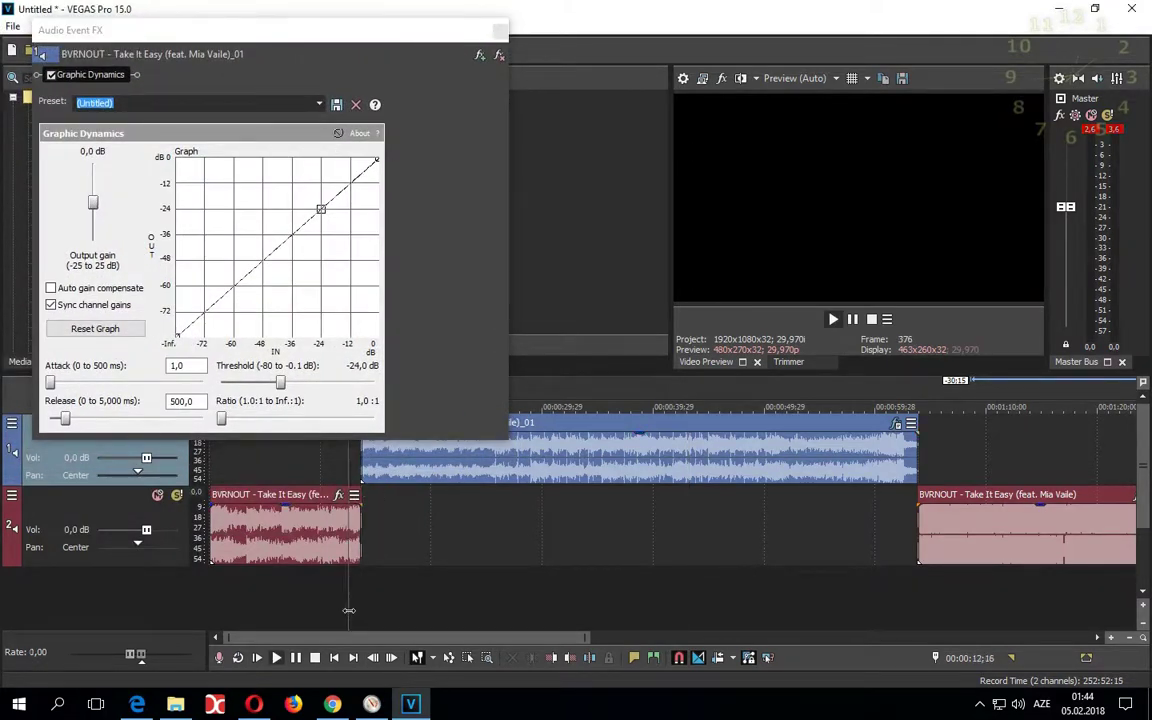
{"action": "key", "text": "space"}
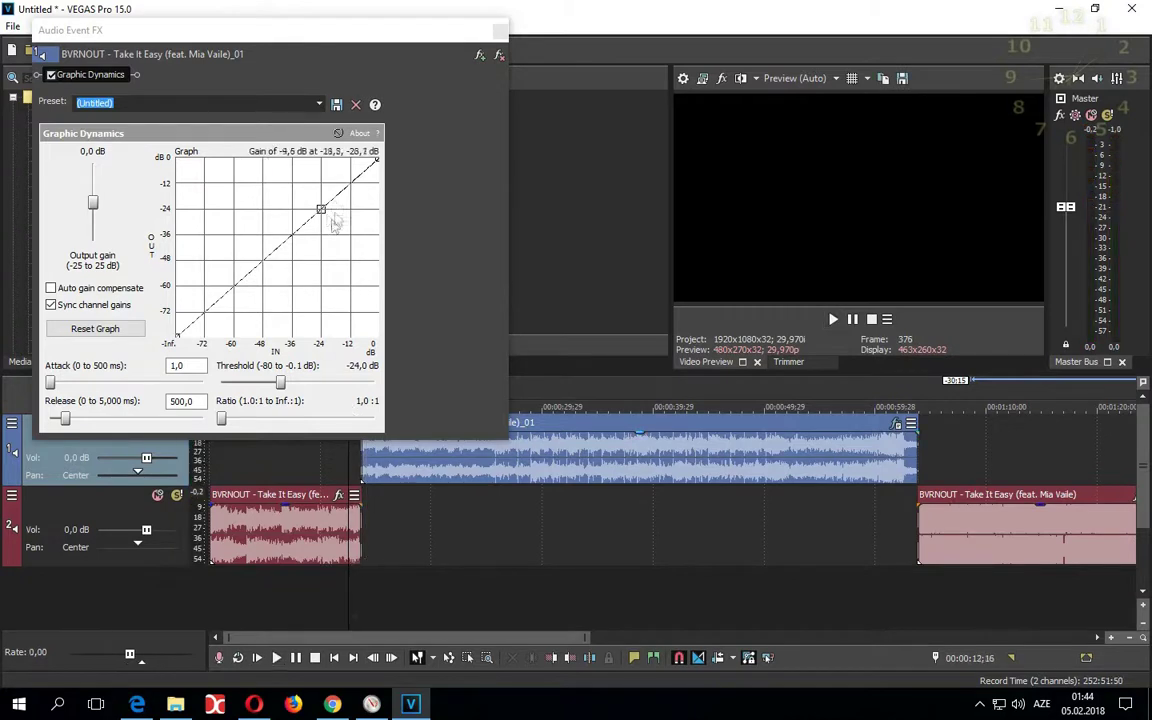
{"action": "left_click_drag", "start_coordinate": [322, 211], "coordinate": [322, 183]}
{"action": "left_click", "coordinate": [349, 604]}
{"action": "key", "text": "space"}
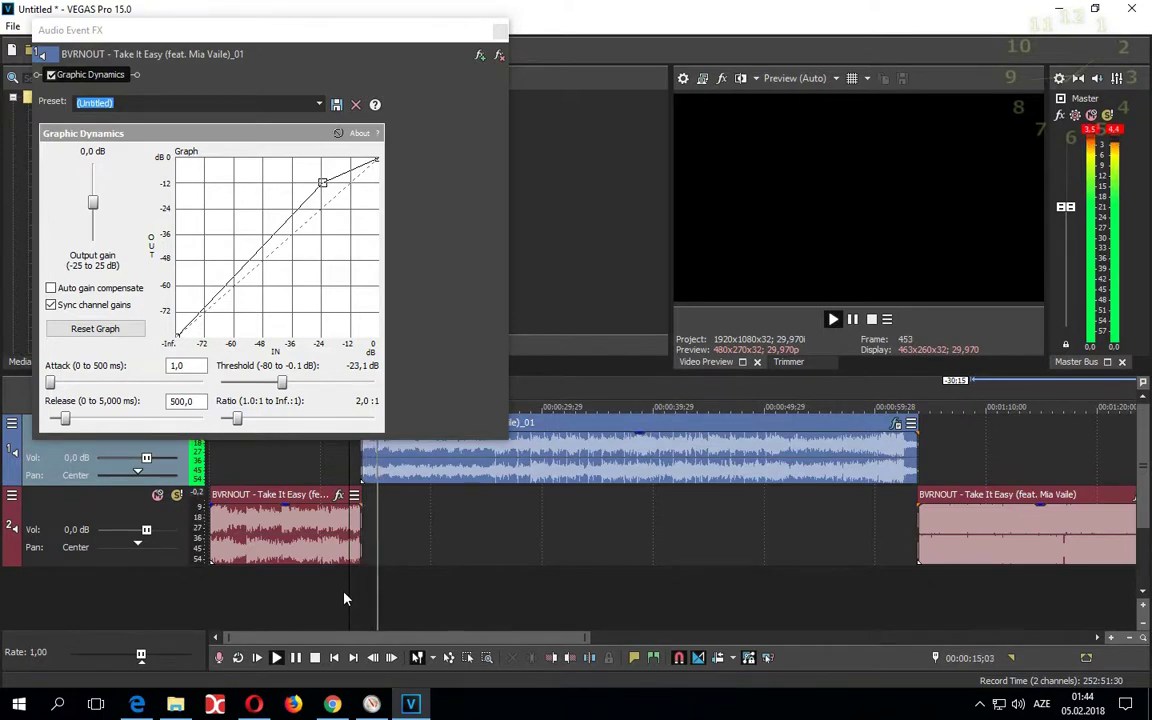
{"action": "mouse_move", "coordinate": [321, 182]}
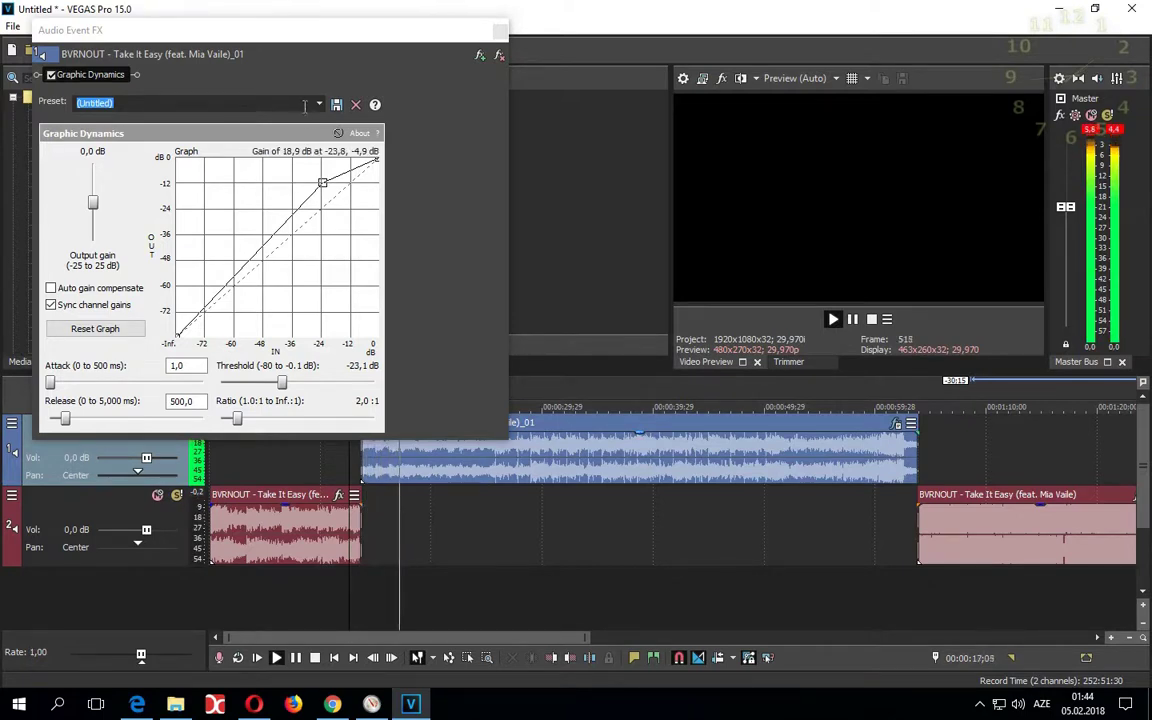
{"action": "left_click_drag", "start_coordinate": [322, 188], "coordinate": [334, 206]}
Listen to the compressed clip from several points, including both transitions, and close the event effects window.
{"action": "left_click", "coordinate": [524, 600]}
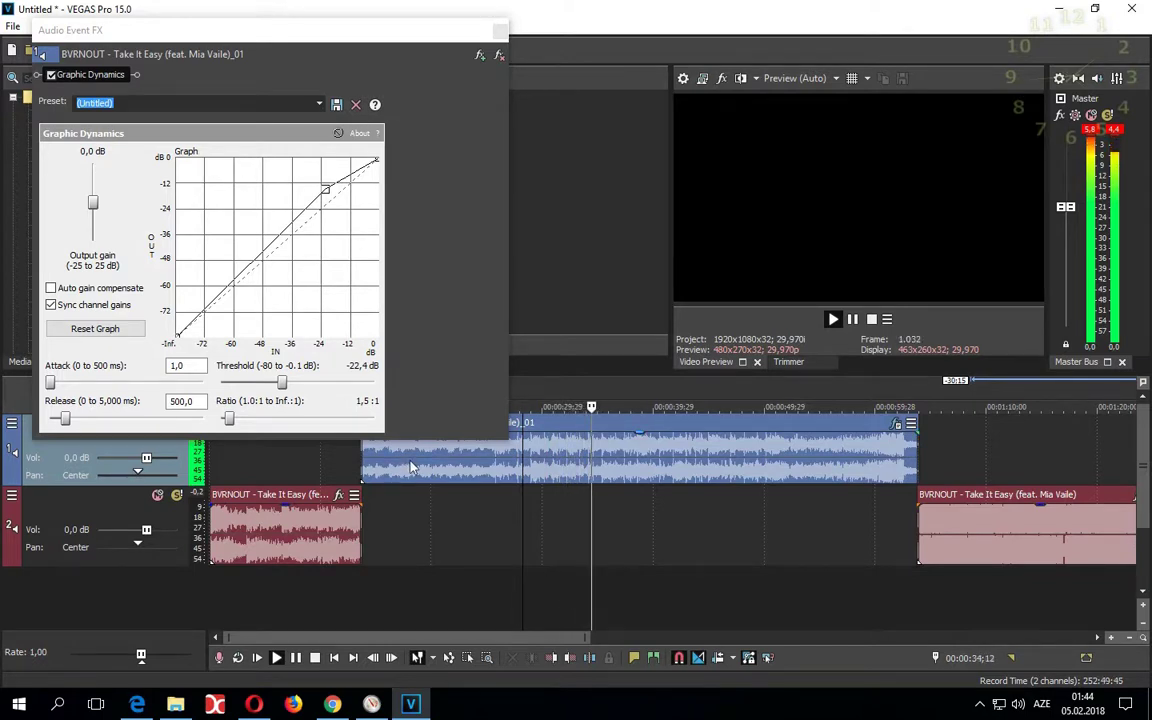
{"action": "left_click", "coordinate": [572, 588]}
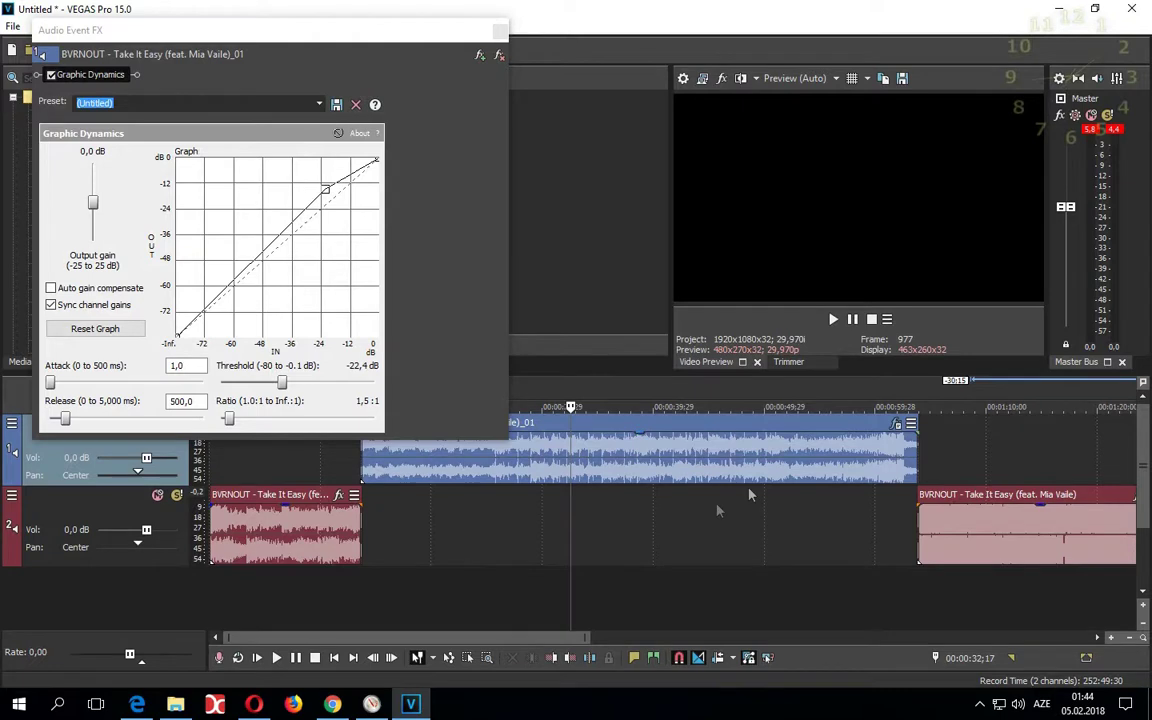
{"action": "left_click_drag", "start_coordinate": [569, 538], "coordinate": [347, 601]}
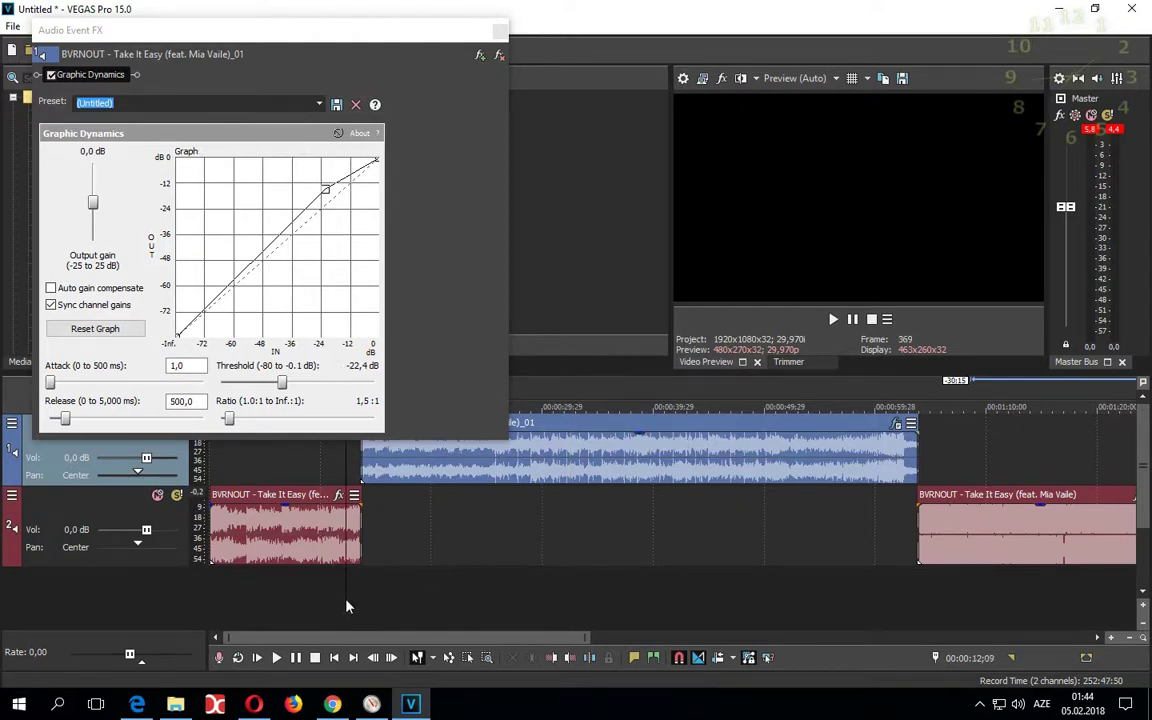
{"action": "key", "text": "space"}
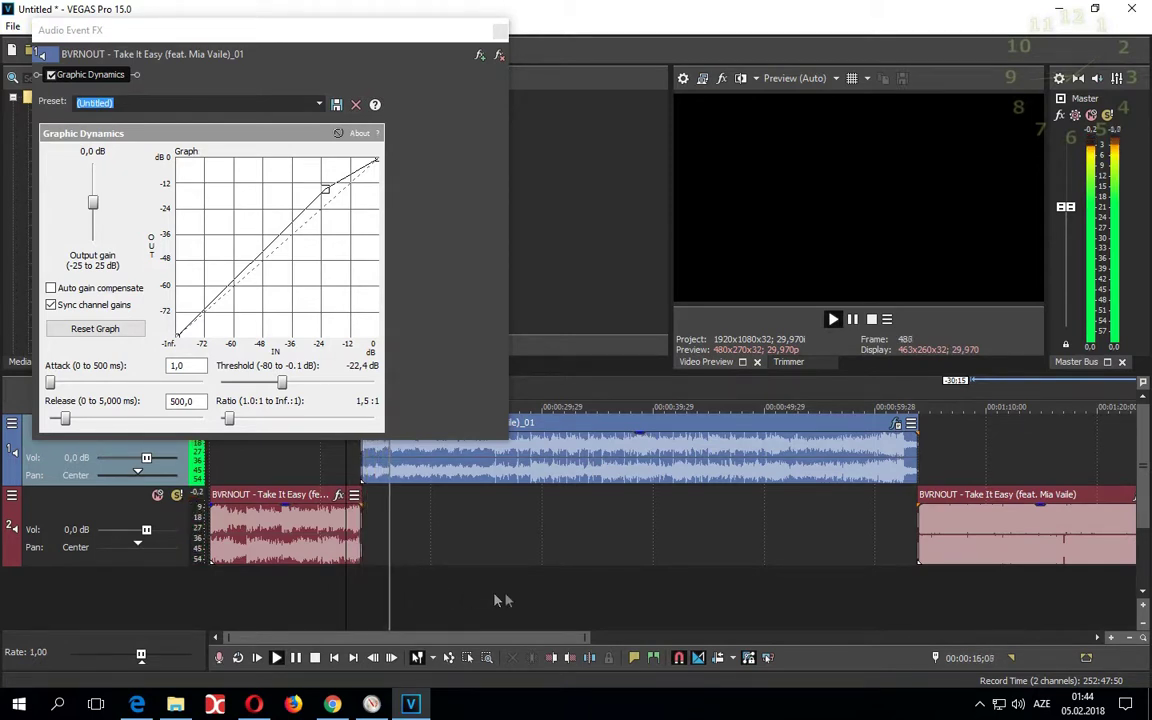
{"action": "left_click_drag", "start_coordinate": [527, 600], "coordinate": [636, 600]}
{"action": "left_click", "coordinate": [720, 606]}
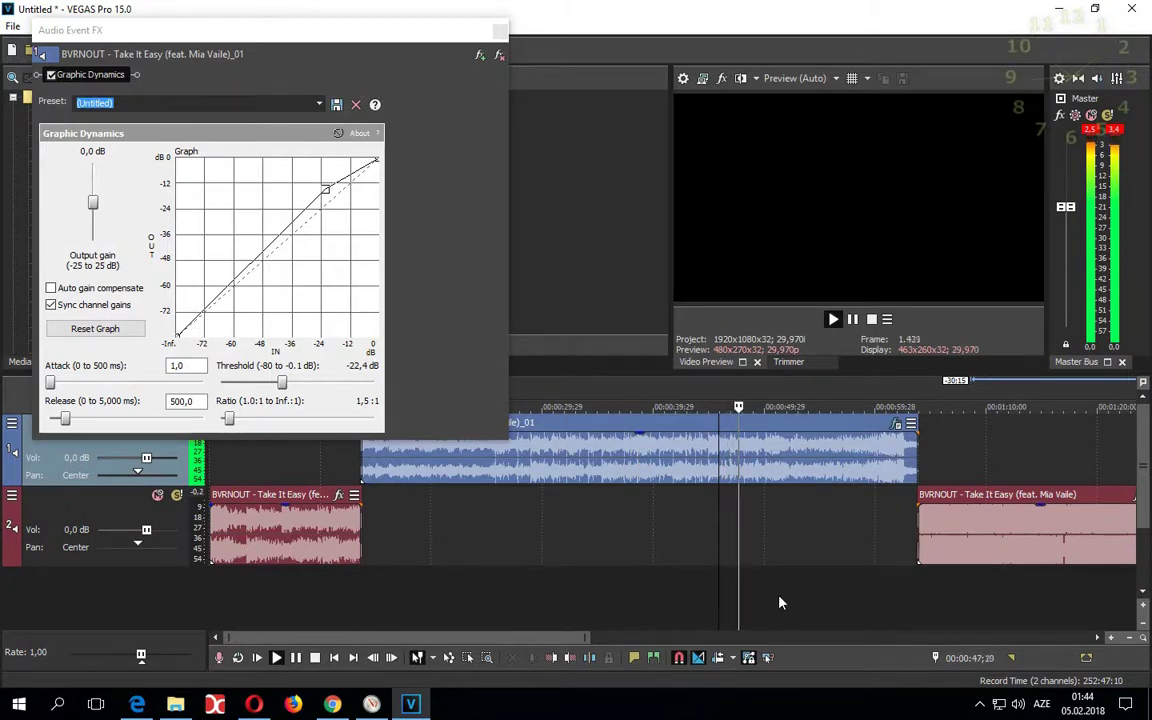
{"action": "left_click", "coordinate": [851, 604]}
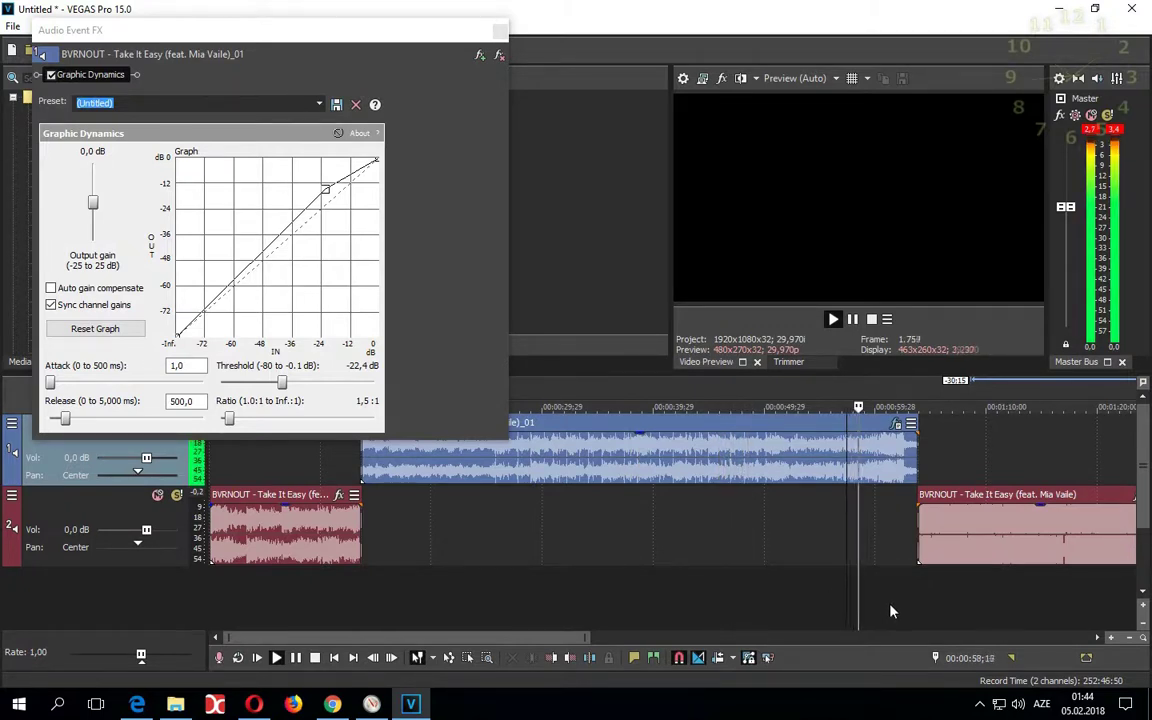
{"action": "left_click", "coordinate": [888, 612]}
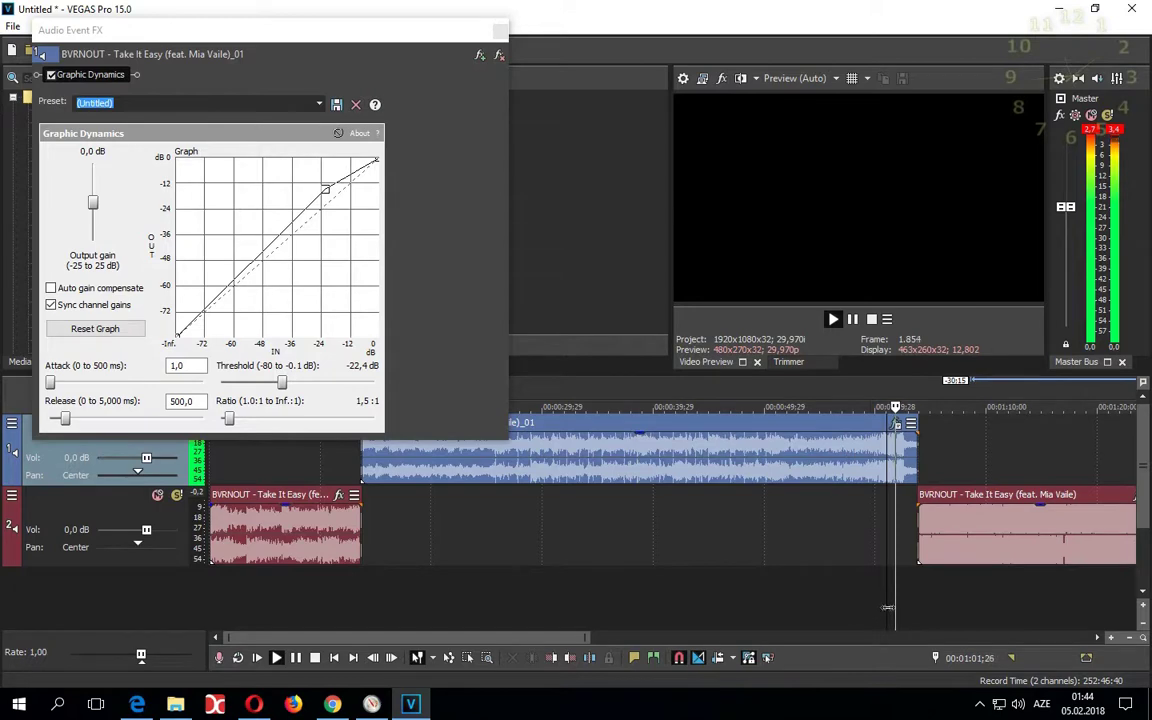
{"action": "scroll", "coordinate": [886, 614], "scroll_direction": "up", "scroll_amount": 5}
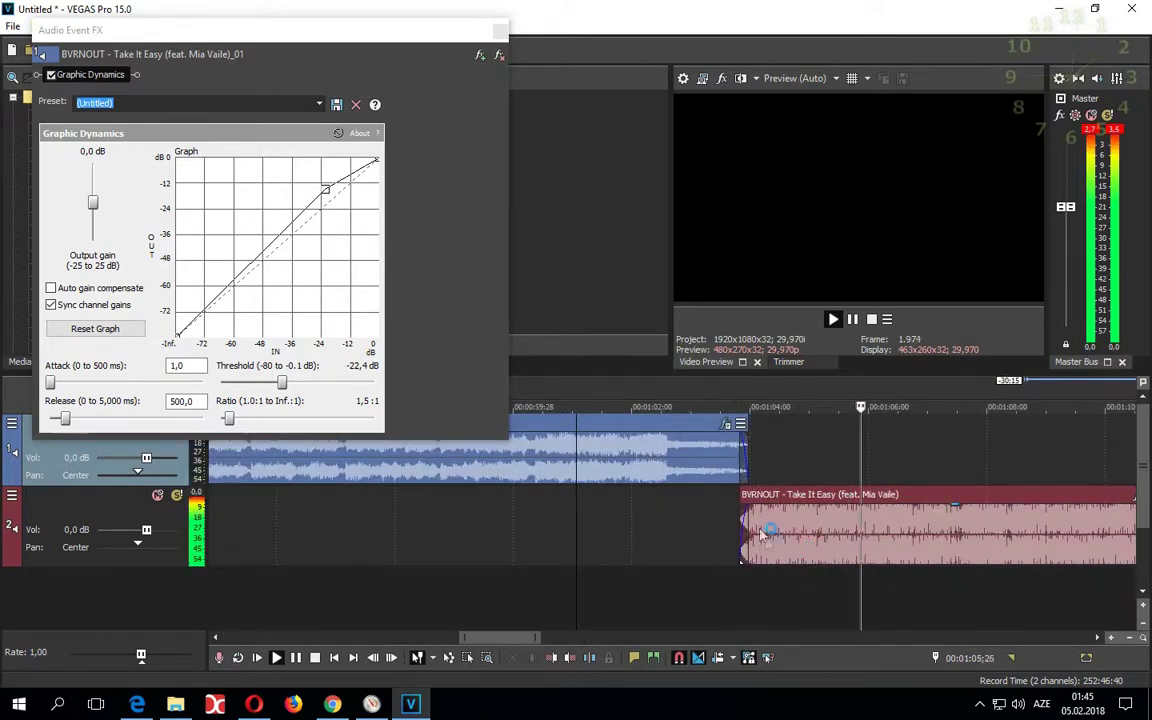
{"action": "scroll", "coordinate": [761, 522], "scroll_direction": "down", "scroll_amount": 5}
{"action": "key", "text": "space"}
{"action": "left_click", "coordinate": [499, 30]}
Delete the second BVRNOUT - Take It Easy (feat. Mia Vaile)_01 clip from track 1.
{"action": "scroll", "coordinate": [483, 571], "scroll_direction": "down", "scroll_amount": 1}
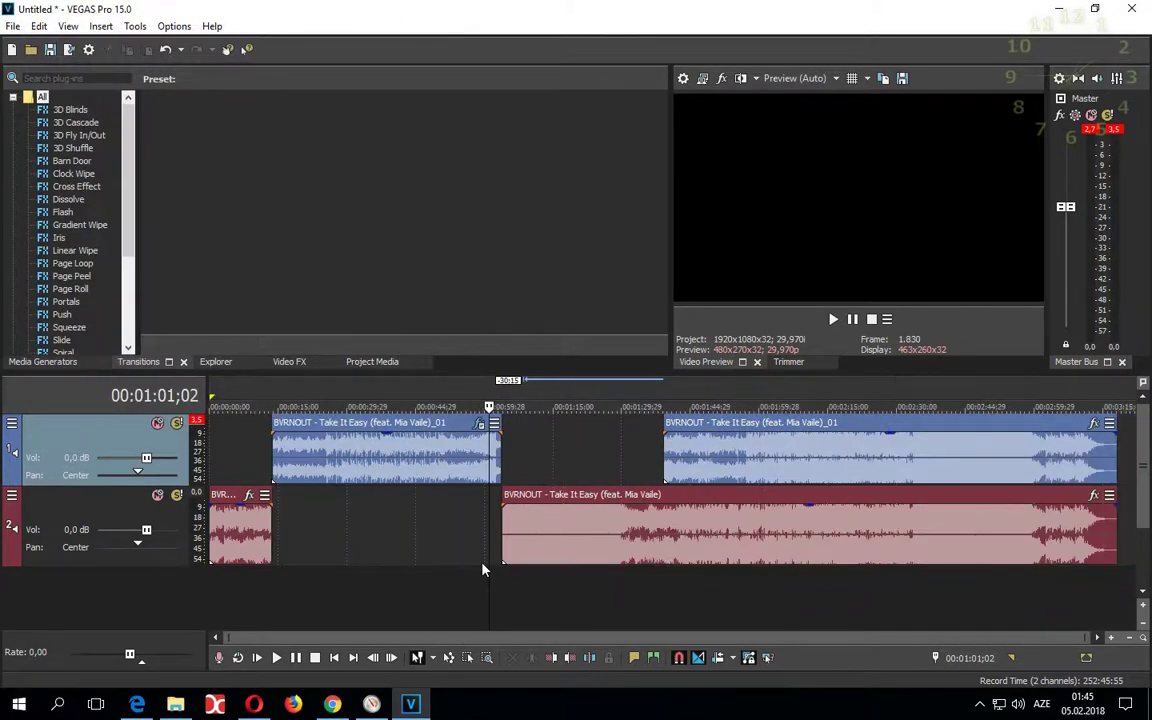
{"action": "left_click", "coordinate": [715, 465]}
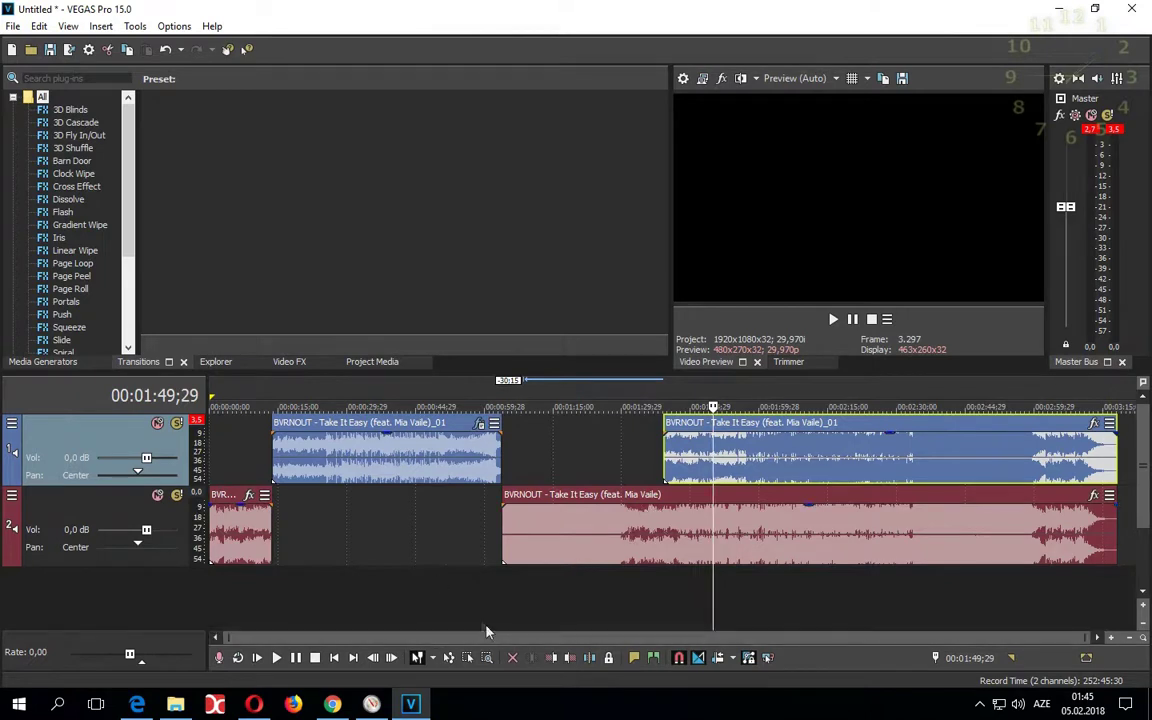
{"action": "left_click", "coordinate": [733, 448]}
{"action": "key", "text": "Delete"}
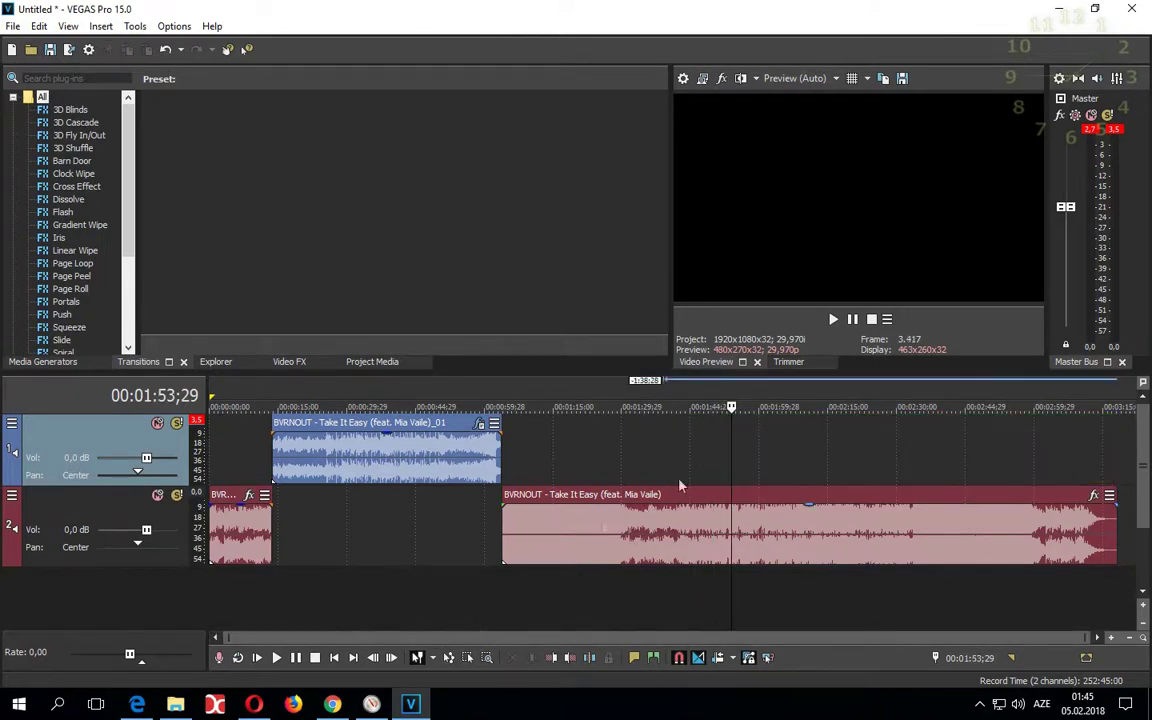
Set the time selection from the start of the project to 00:01:18;22.
{"action": "key", "text": "ctrl+a"}
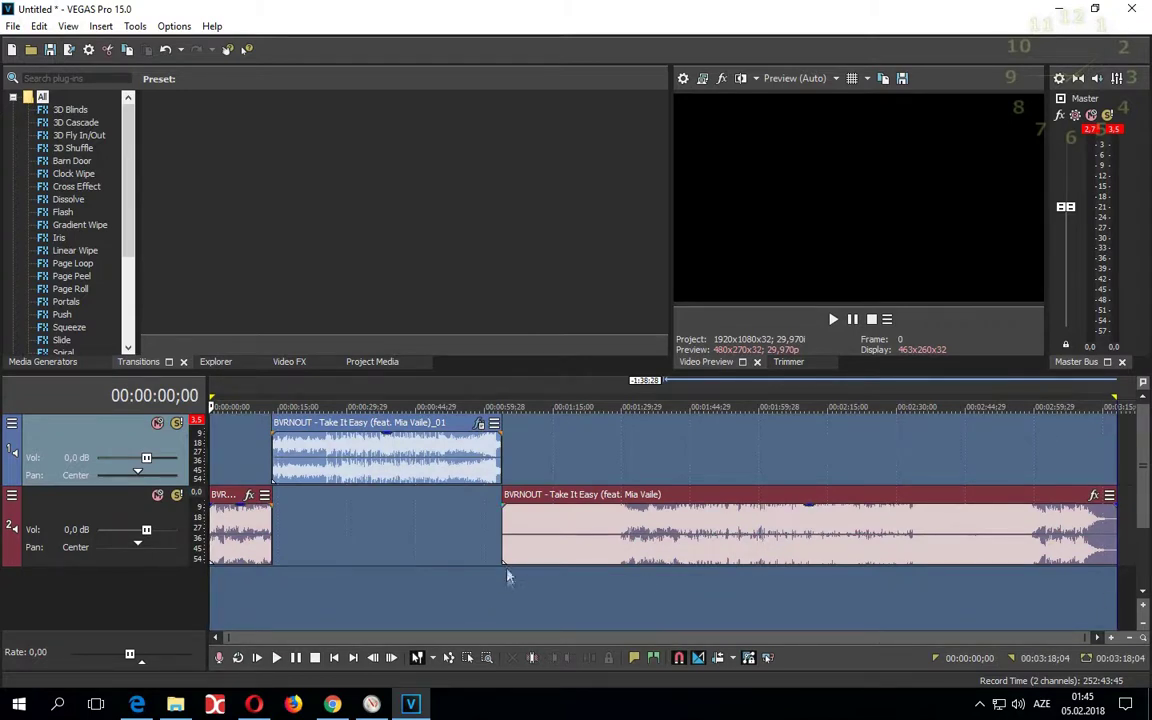
{"action": "left_click", "coordinate": [508, 578]}
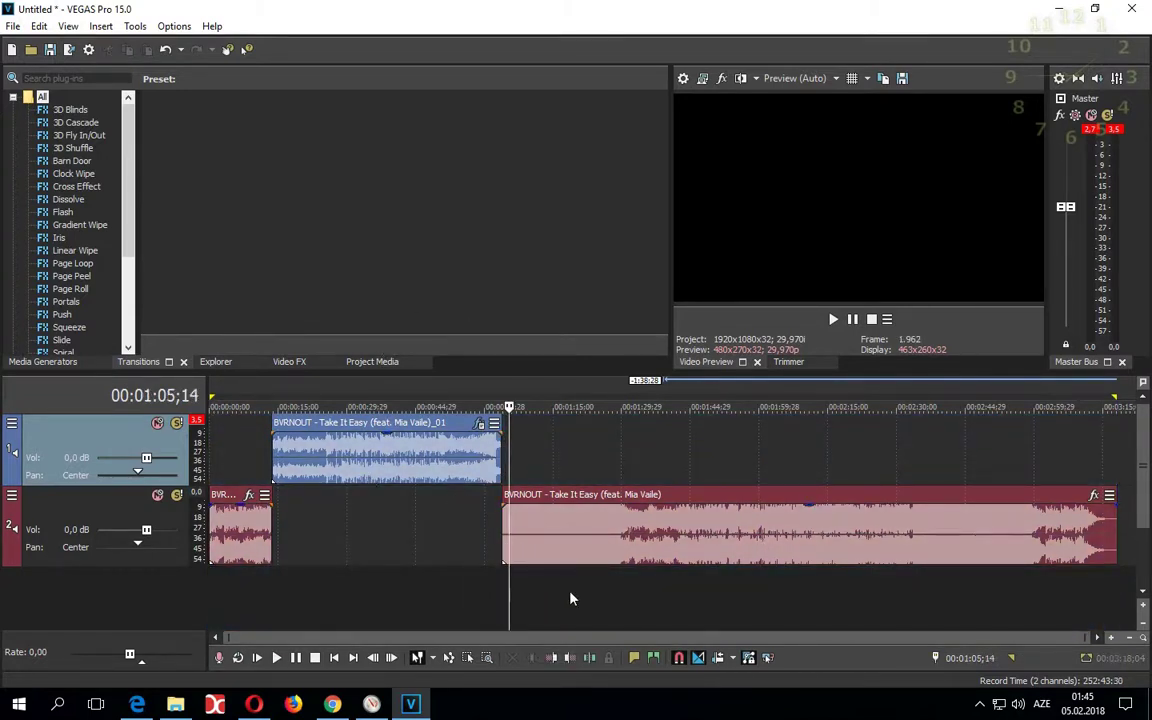
{"action": "left_click_drag", "start_coordinate": [571, 599], "coordinate": [211, 598]}
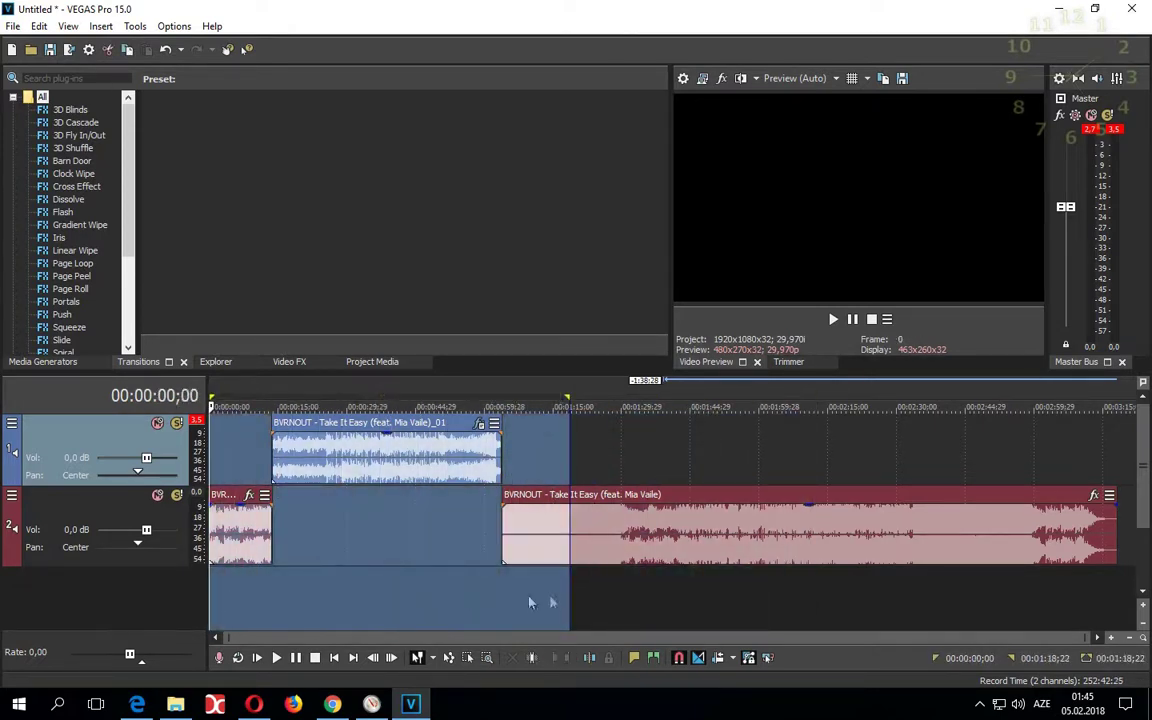
Start rendering the project as MP3 Audio and open the Highest Quality VBR Stereo Audio template for customizing.
{"action": "left_click", "coordinate": [13, 26]}
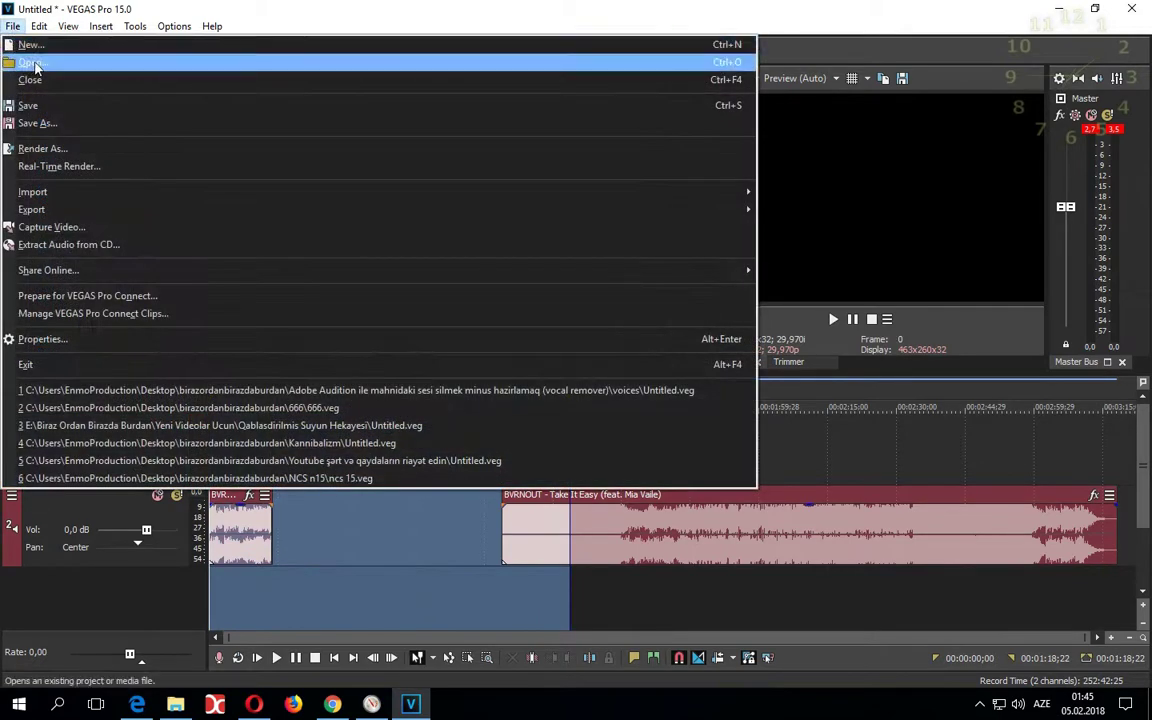
{"action": "left_click", "coordinate": [58, 148]}
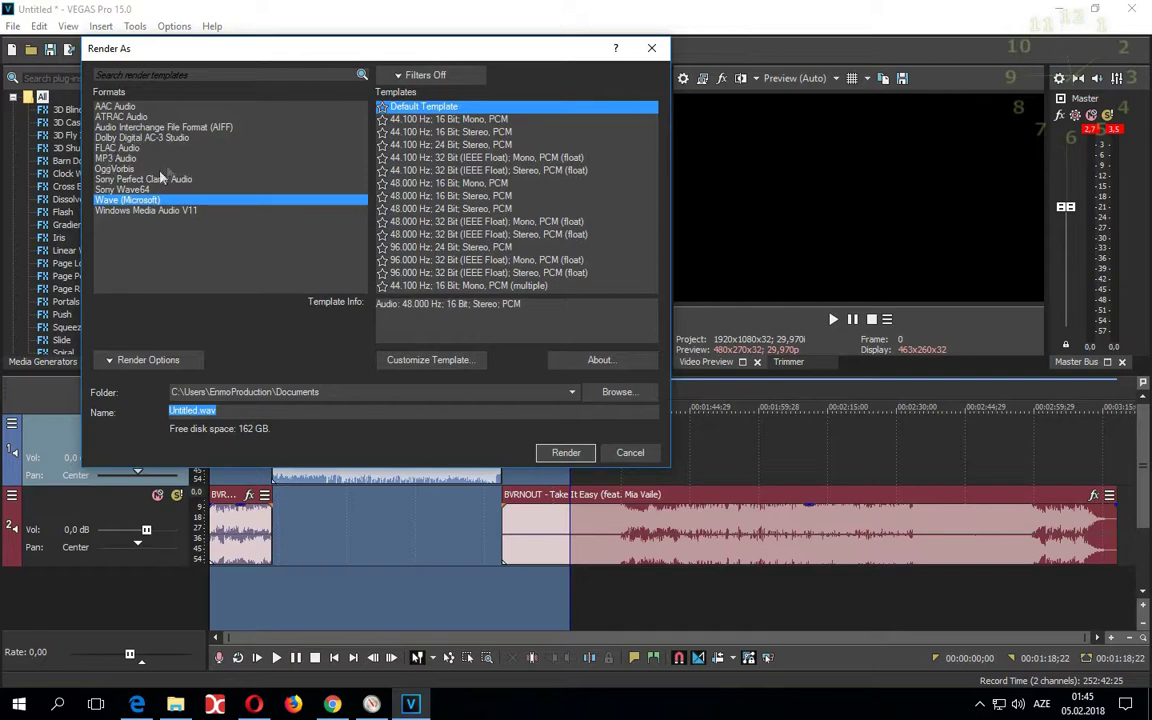
{"action": "left_click", "coordinate": [115, 157]}
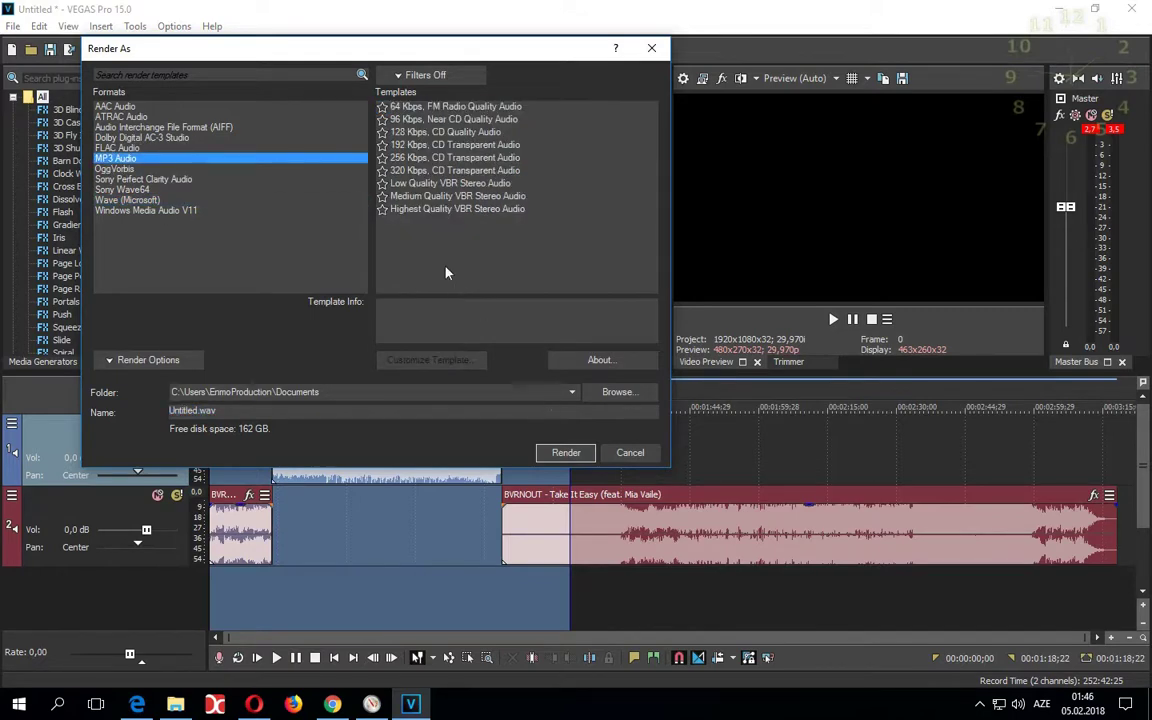
{"action": "left_click", "coordinate": [460, 210]}
{"action": "left_click", "coordinate": [452, 362]}
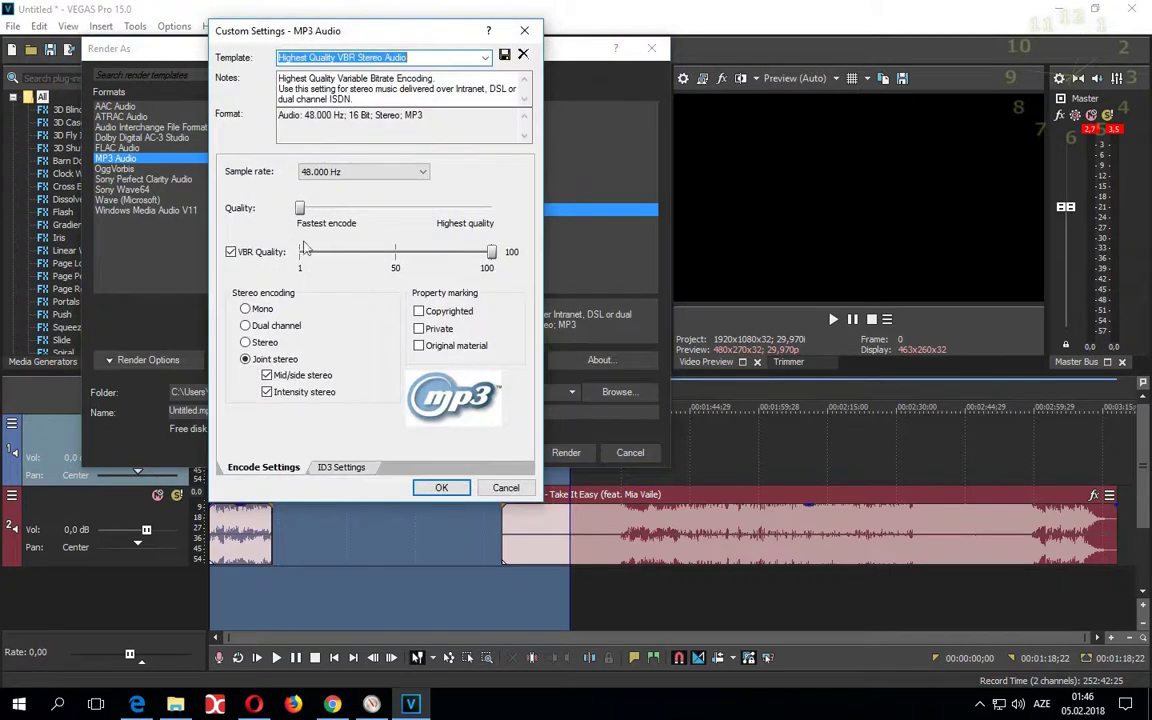
Set the MP3 encoding quality to Highest quality, keep the 48.000 Hz sample rate, and apply the custom settings.
{"action": "left_click_drag", "start_coordinate": [299, 216], "coordinate": [603, 208]}
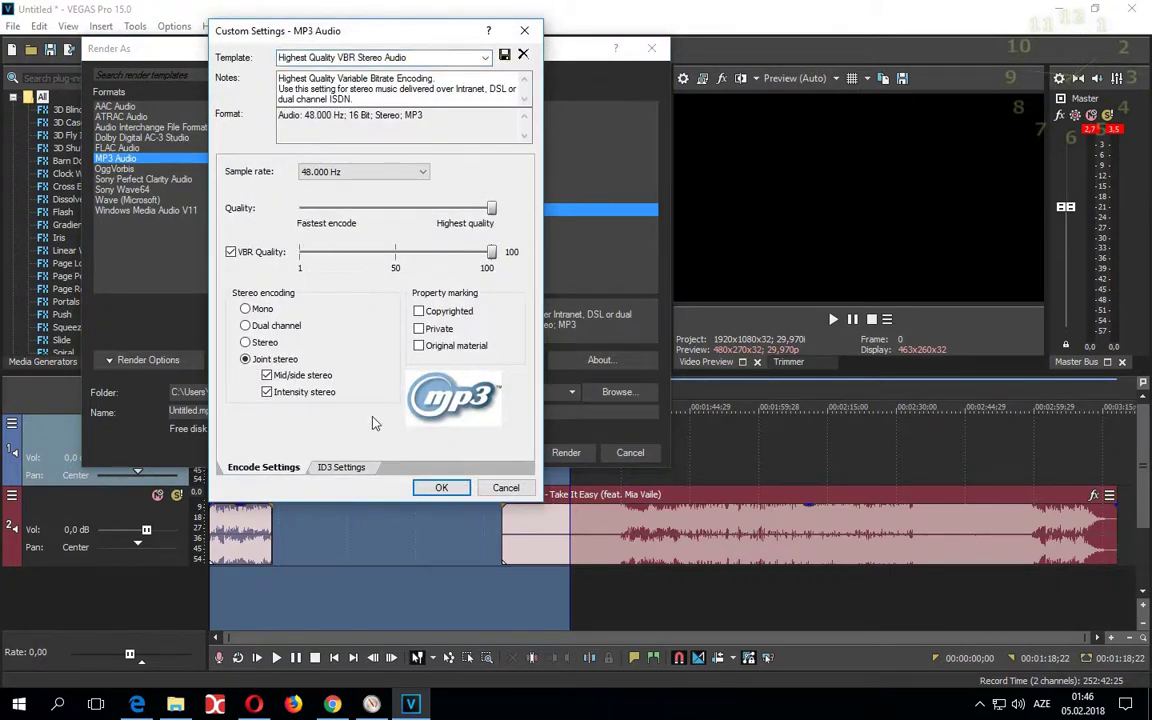
{"action": "left_click", "coordinate": [363, 172]}
{"action": "left_click", "coordinate": [340, 172]}
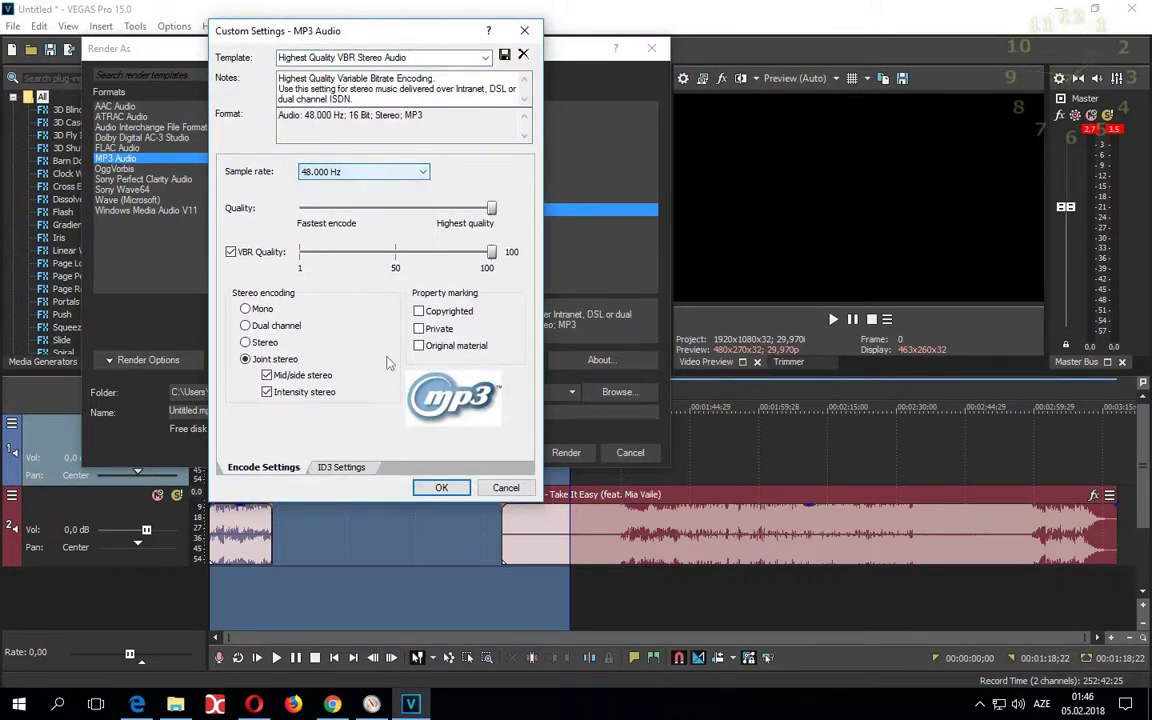
{"action": "left_click", "coordinate": [441, 487]}
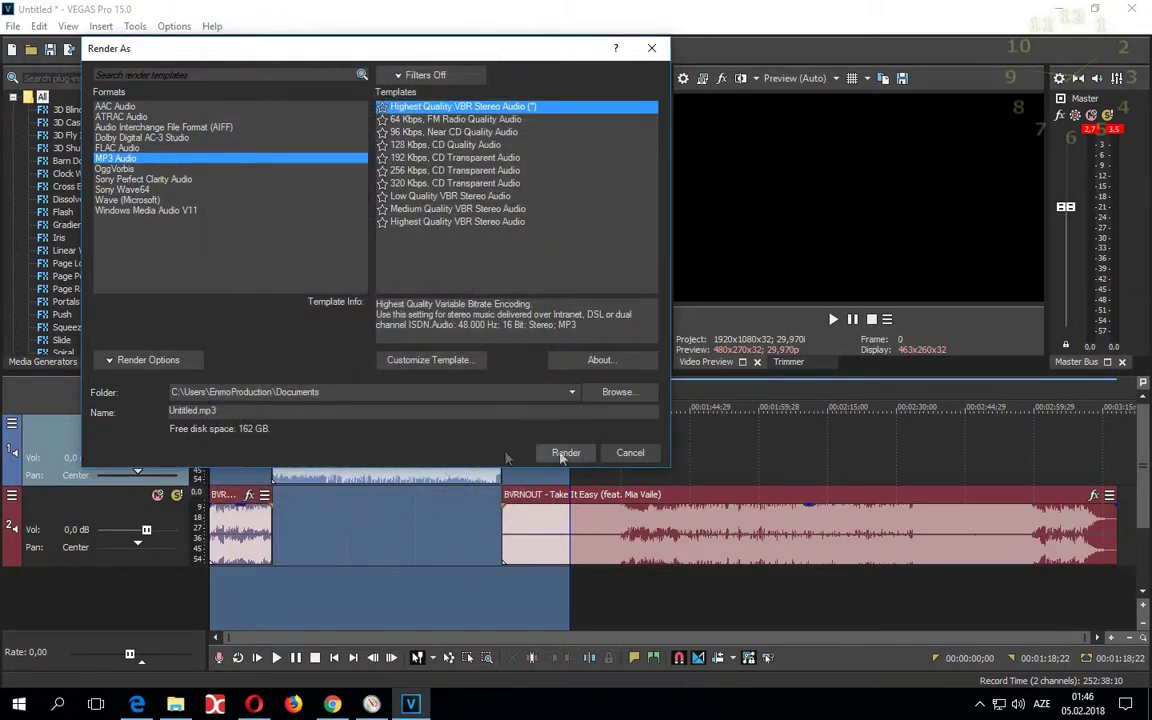
Render the time selection as Untitled.mp3 in the Documents folder and open the output folder.
{"action": "left_click", "coordinate": [320, 391]}
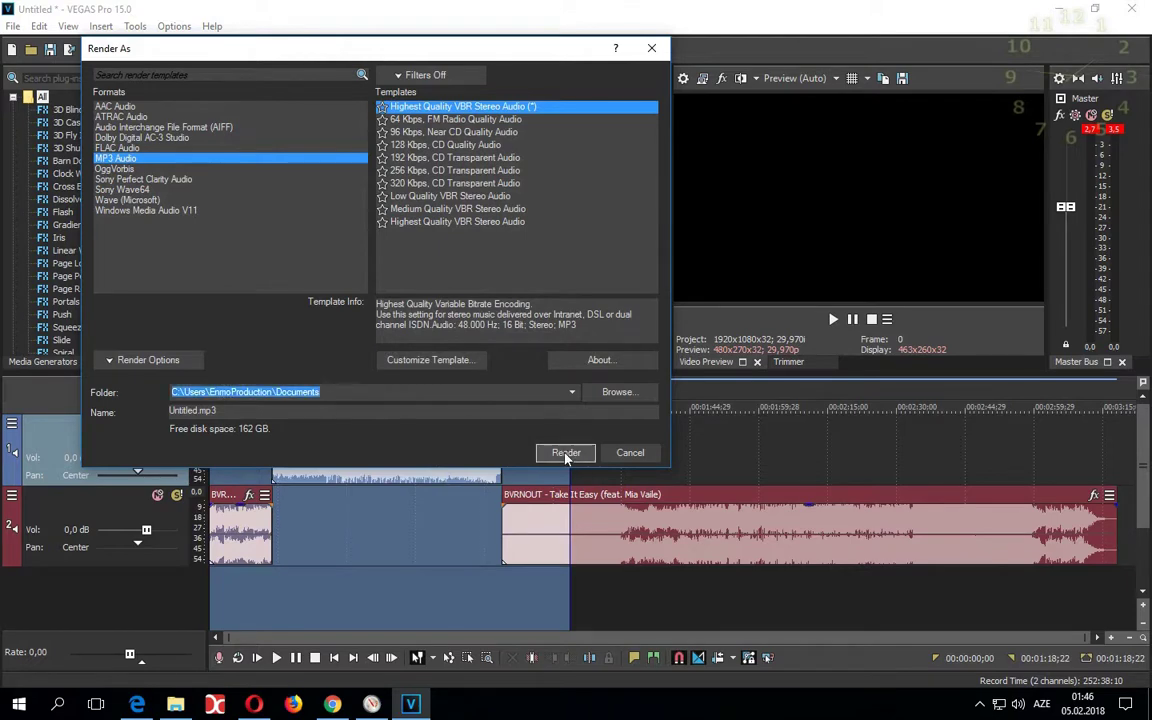
{"action": "left_click", "coordinate": [566, 453]}
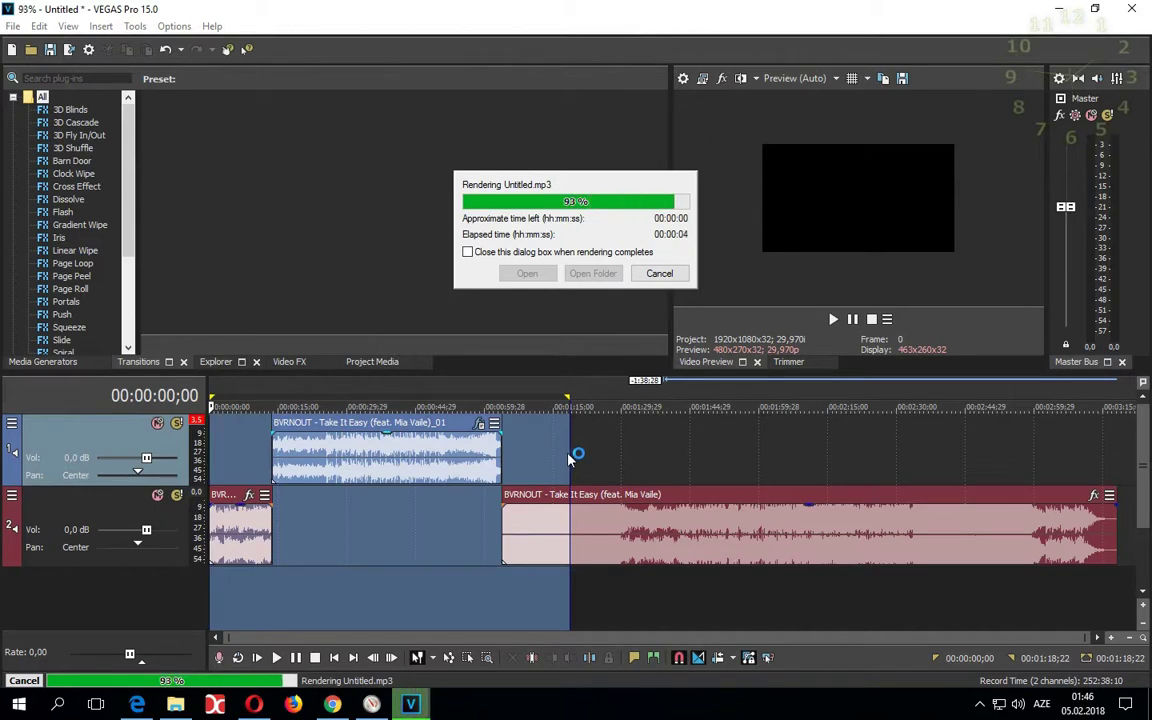
{"action": "left_click", "coordinate": [593, 274]}
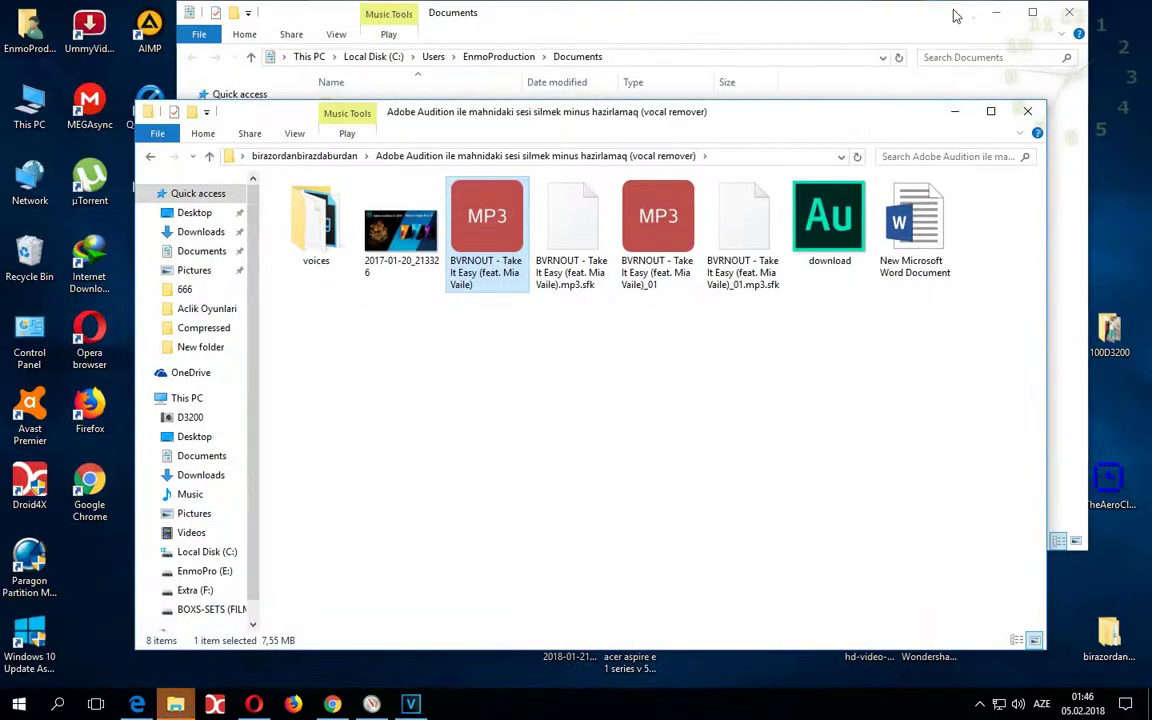
Move Untitled.mp3 from Documents into the Adobe Audition vocal remover folder and close the Documents window.
{"action": "left_click", "coordinate": [951, 13]}
{"action": "left_click_drag", "start_coordinate": [352, 306], "coordinate": [697, 594]}
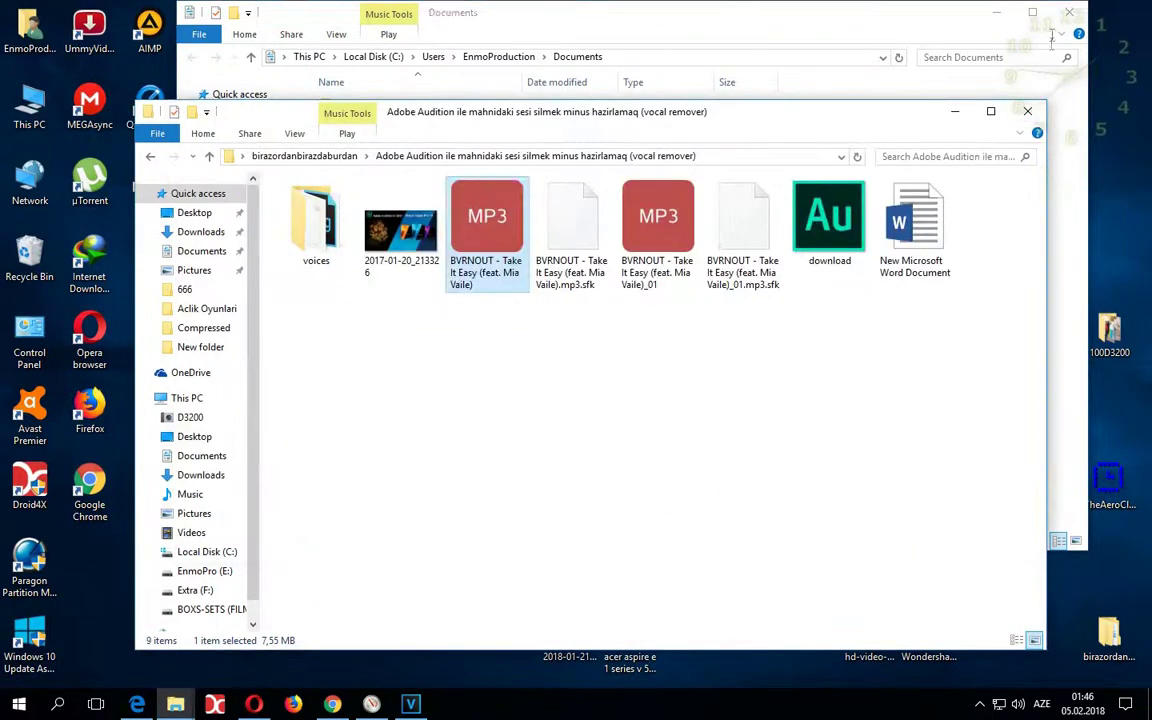
{"action": "left_click", "coordinate": [1069, 12]}
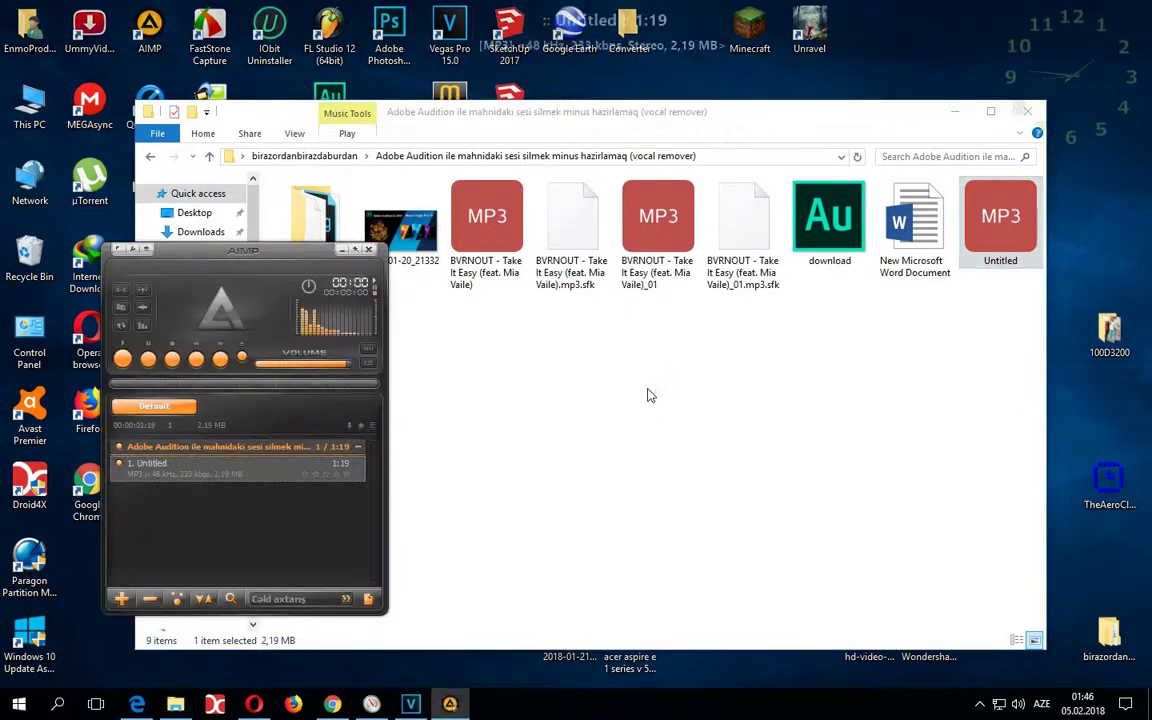
Play Untitled.mp3 in AIMP at full volume, stop it, and close the player and the folder window.
{"action": "left_click_drag", "start_coordinate": [301, 367], "coordinate": [345, 375]}
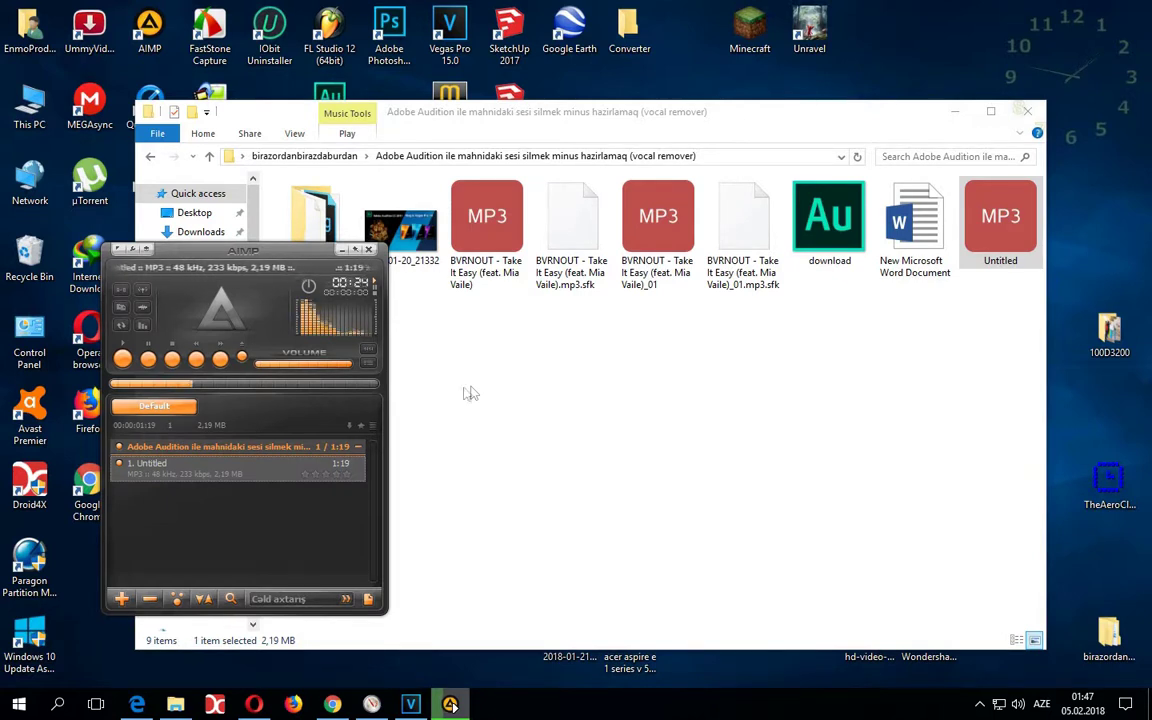
{"action": "left_click", "coordinate": [175, 362]}
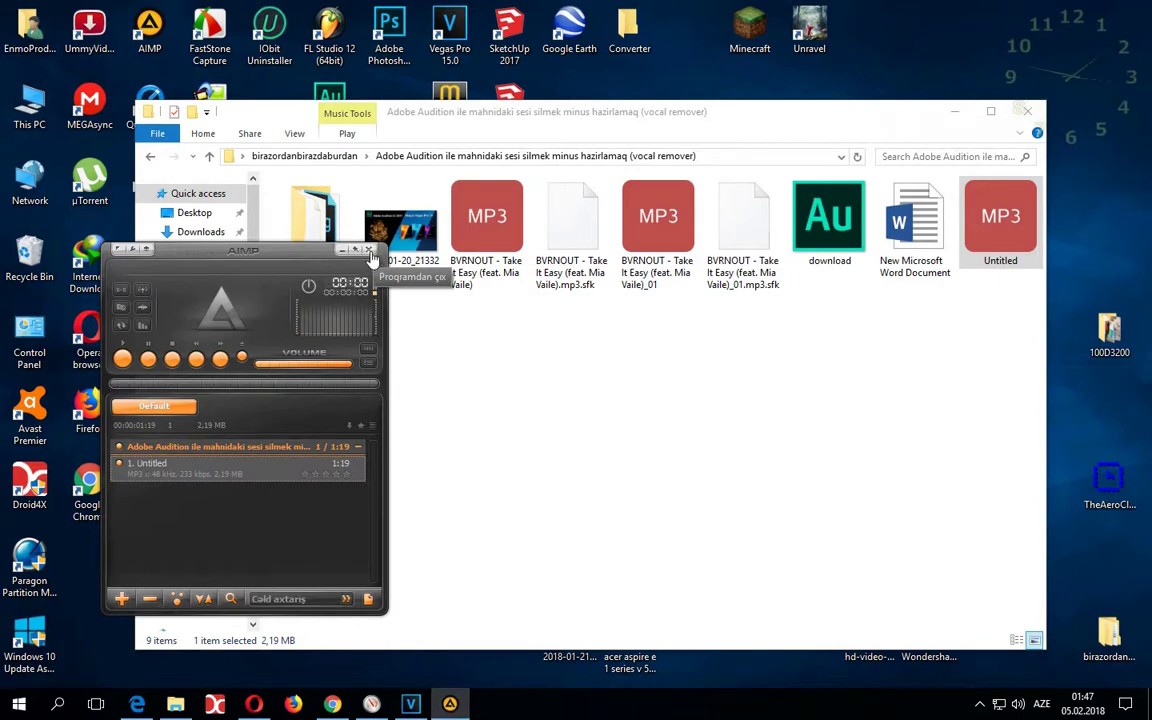
{"action": "left_click", "coordinate": [370, 250]}
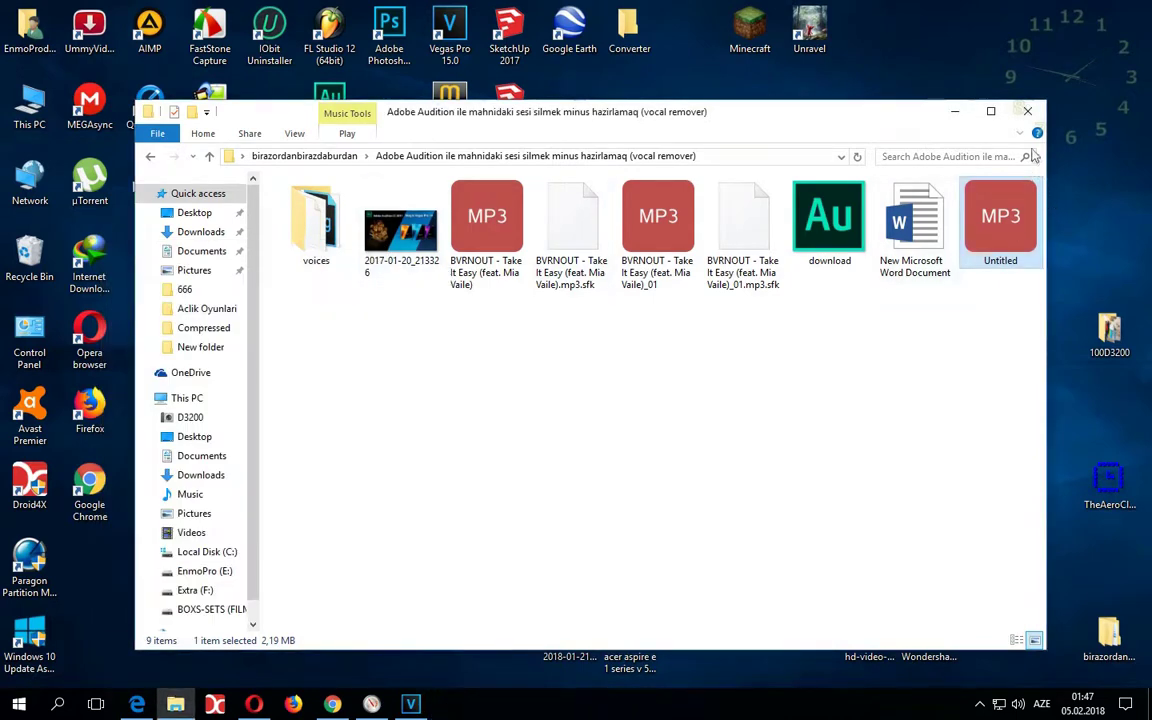
{"action": "left_click", "coordinate": [1029, 111]}
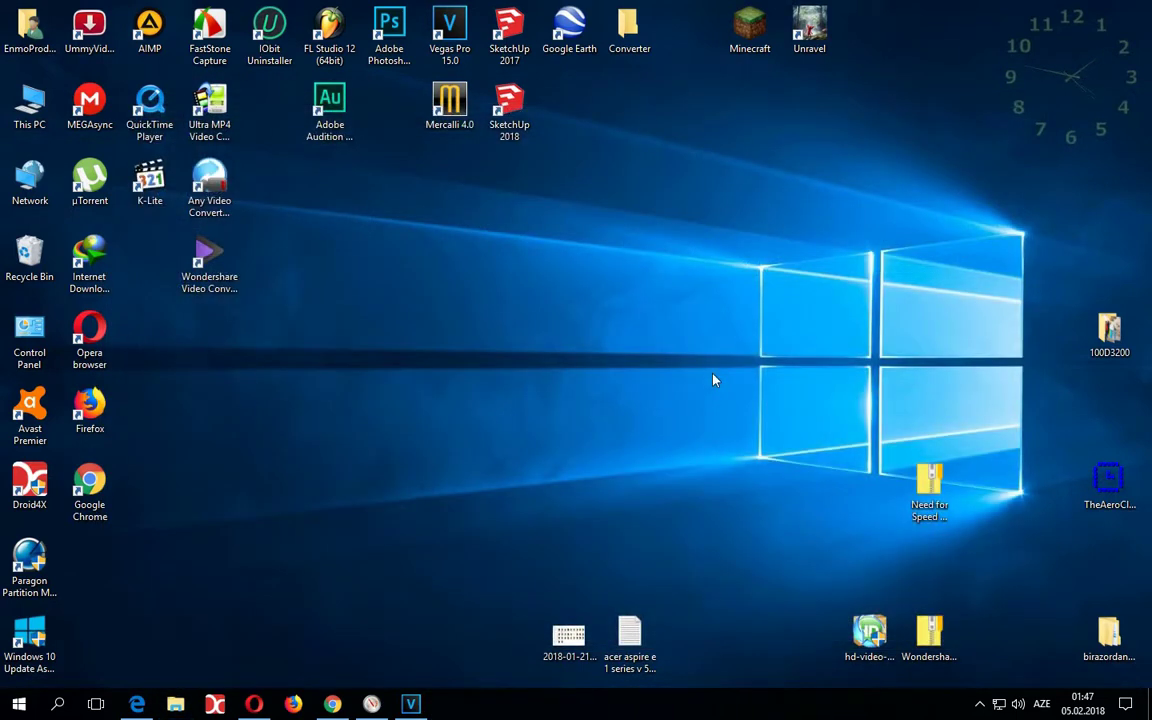